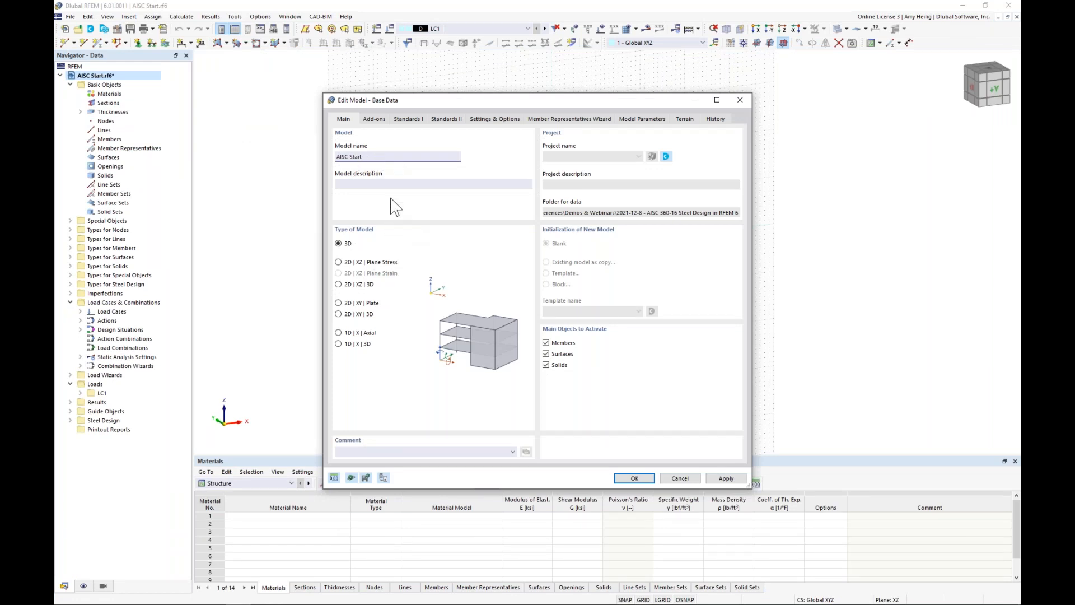
Review the model's activated add-ons and the available standard groups for steel design and the load wizards.
left_click(375, 120)
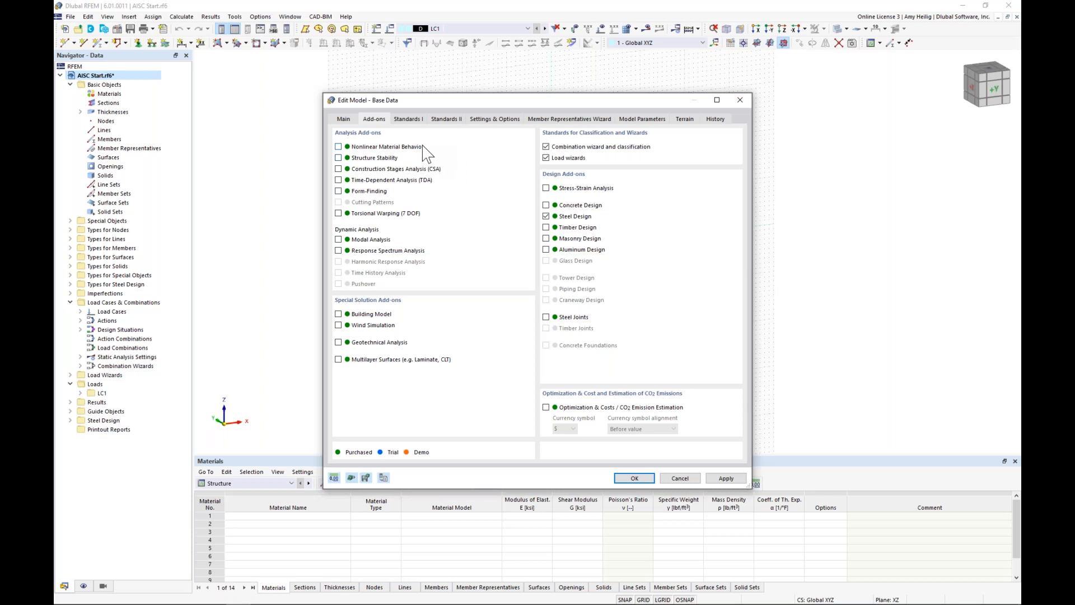
left_click(417, 121)
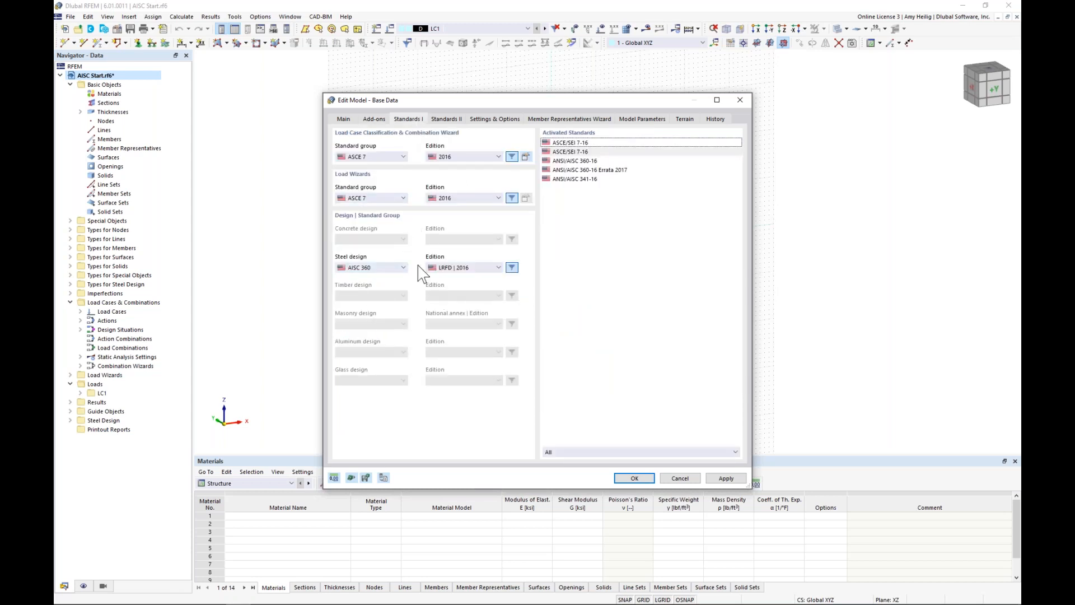
left_click(382, 268)
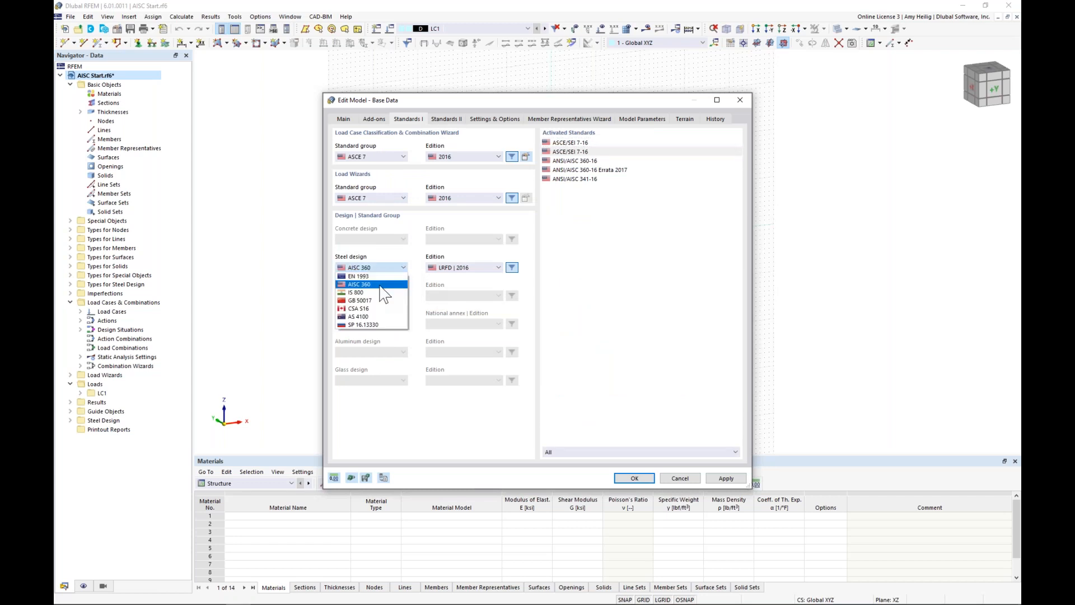
left_click(469, 284)
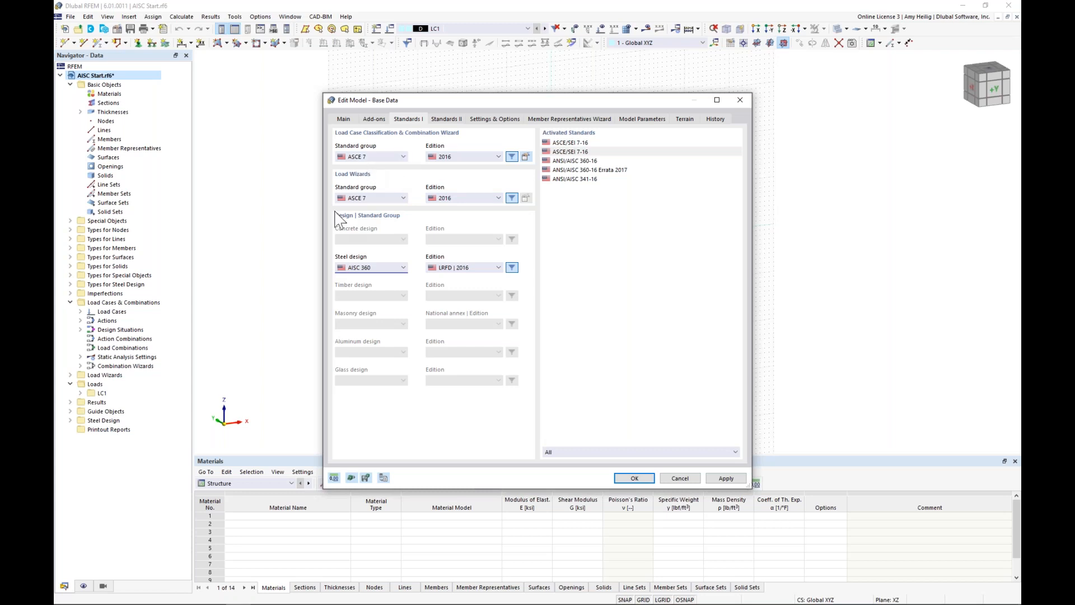
left_click(398, 202)
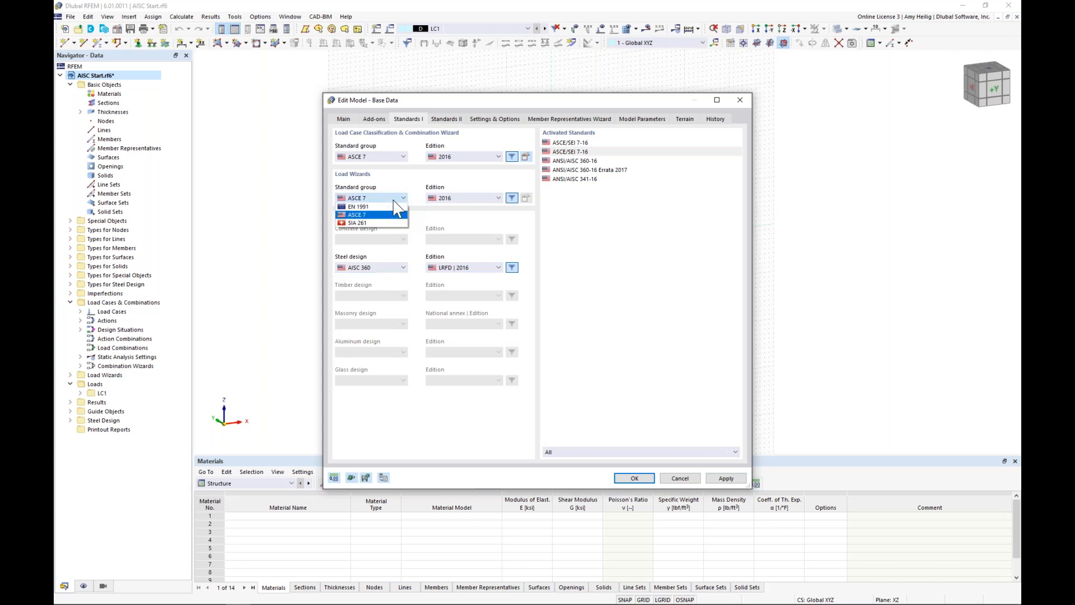
left_click(418, 195)
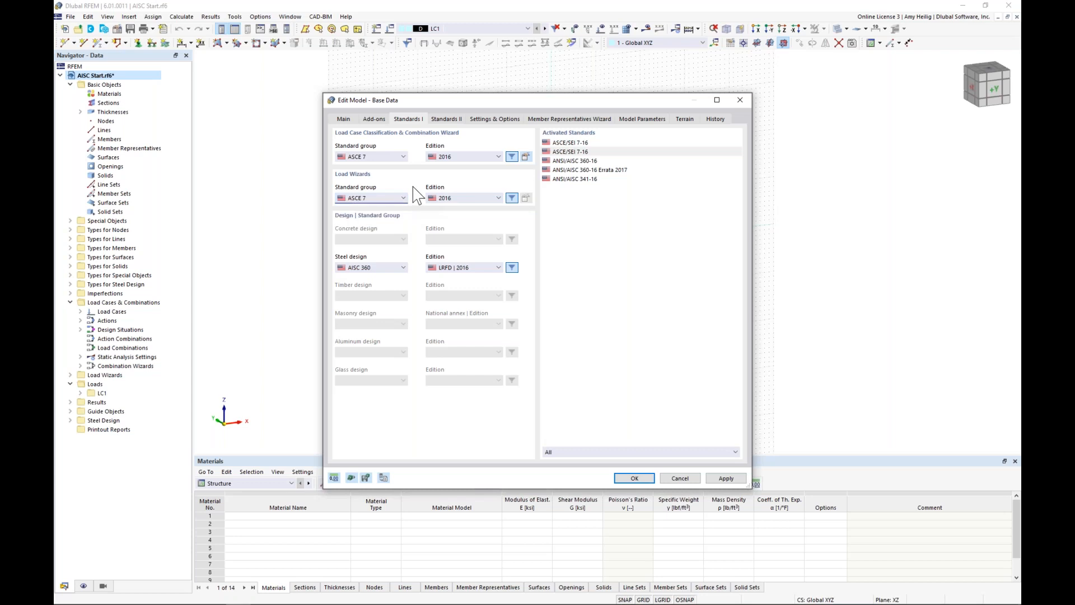
Review the base data's general settings and options, the member representative criteria and the model parameters.
left_click(509, 120)
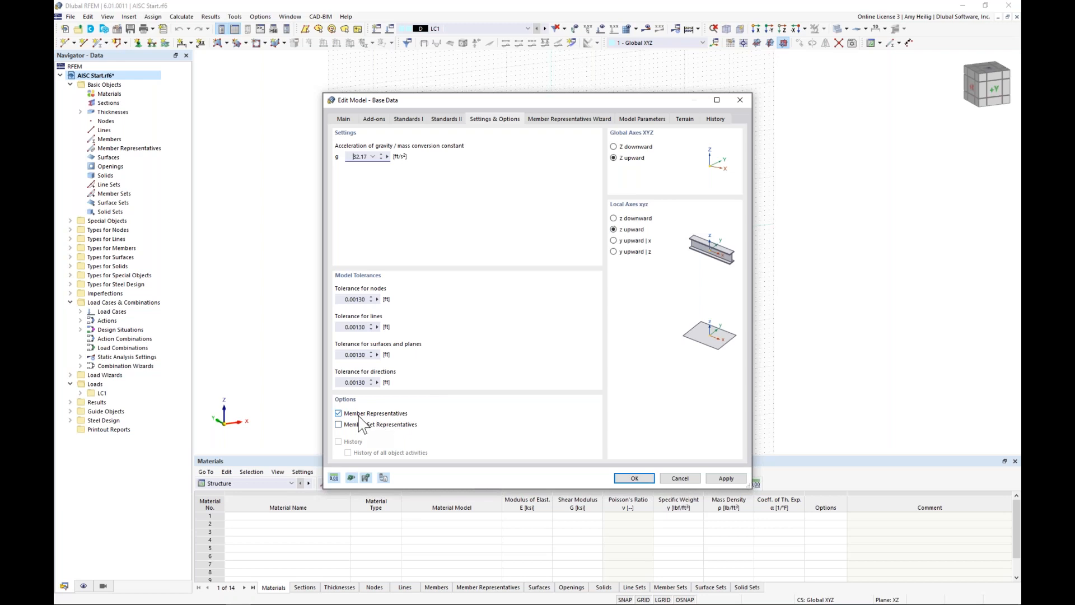
left_click(558, 120)
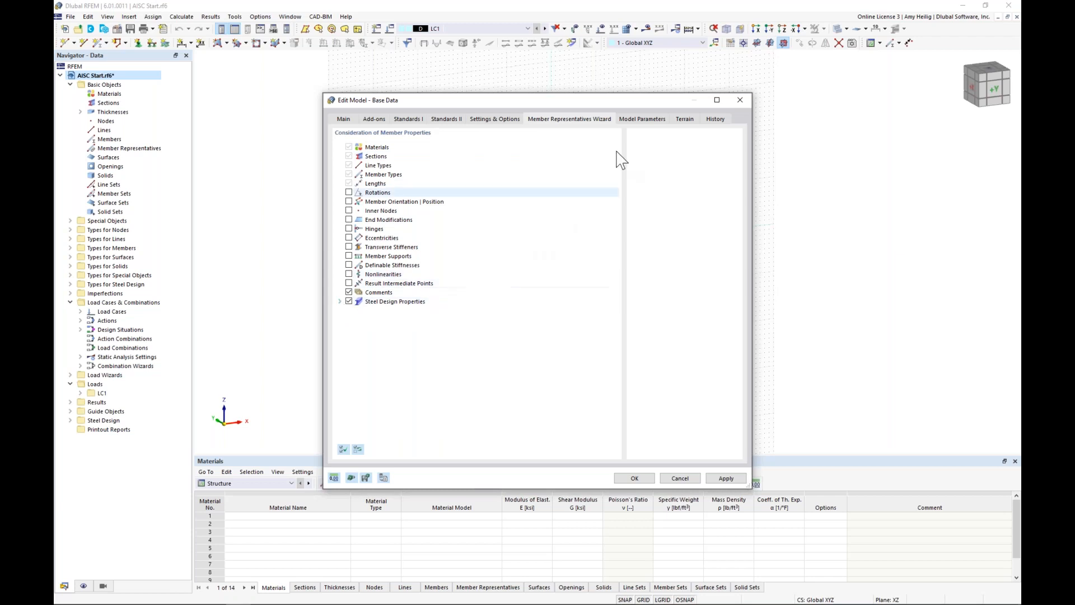
left_click(650, 119)
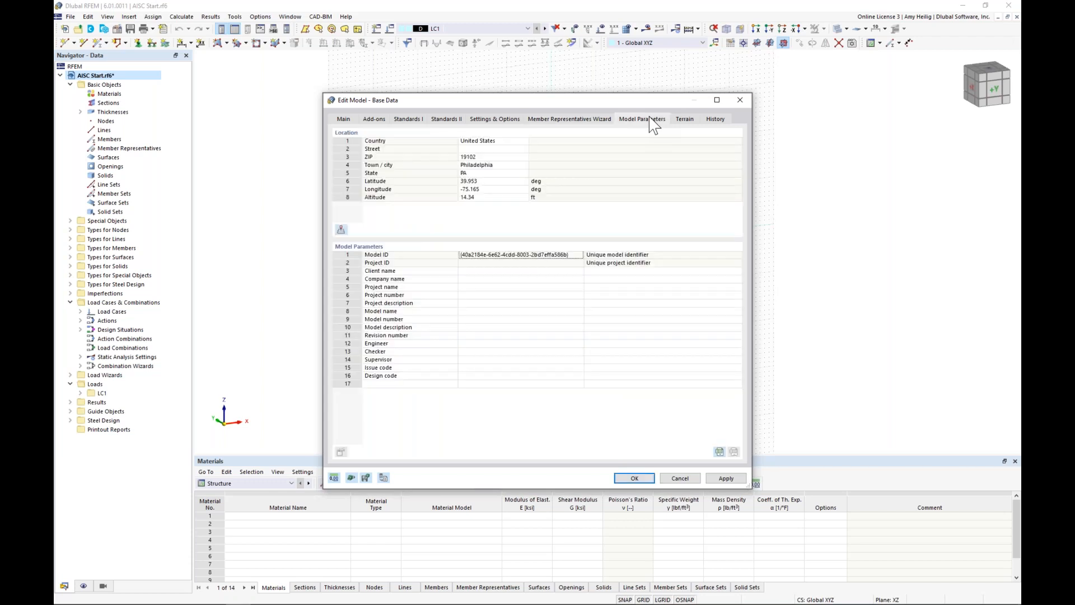
Inspect the snow load map and its available standards for the project location, then close the base data without changes.
left_click(512, 149)
left_click(523, 148)
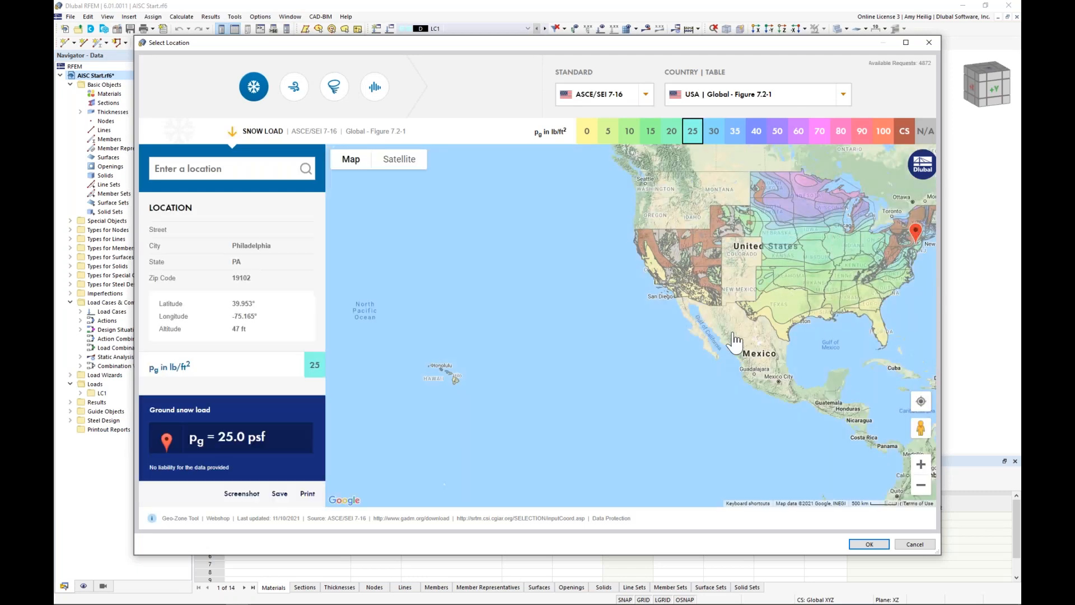
left_click_drag(733, 340, 631, 394)
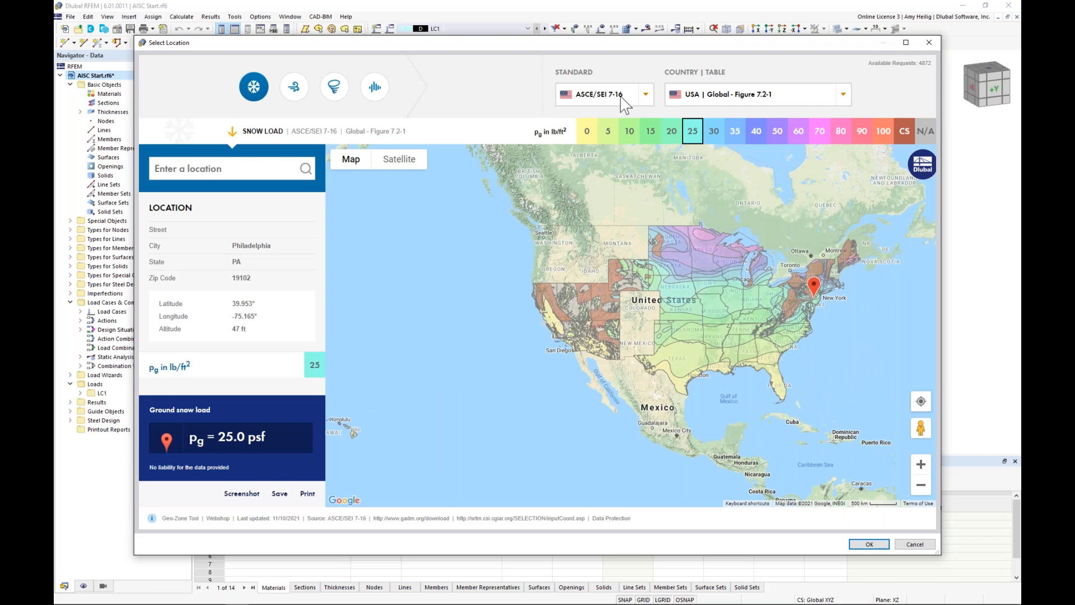
left_click(647, 95)
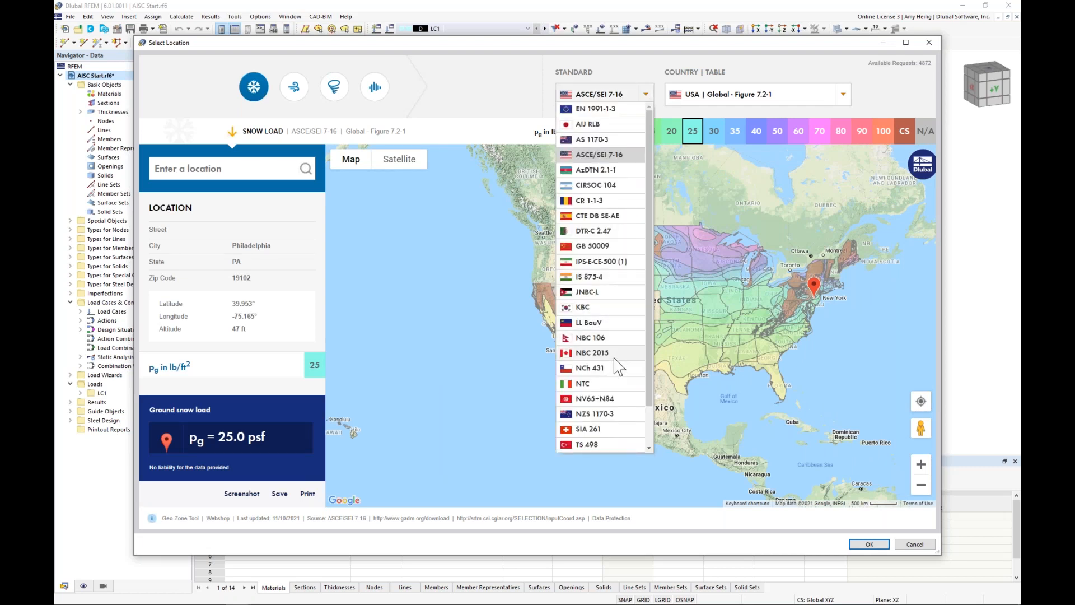
left_click(520, 81)
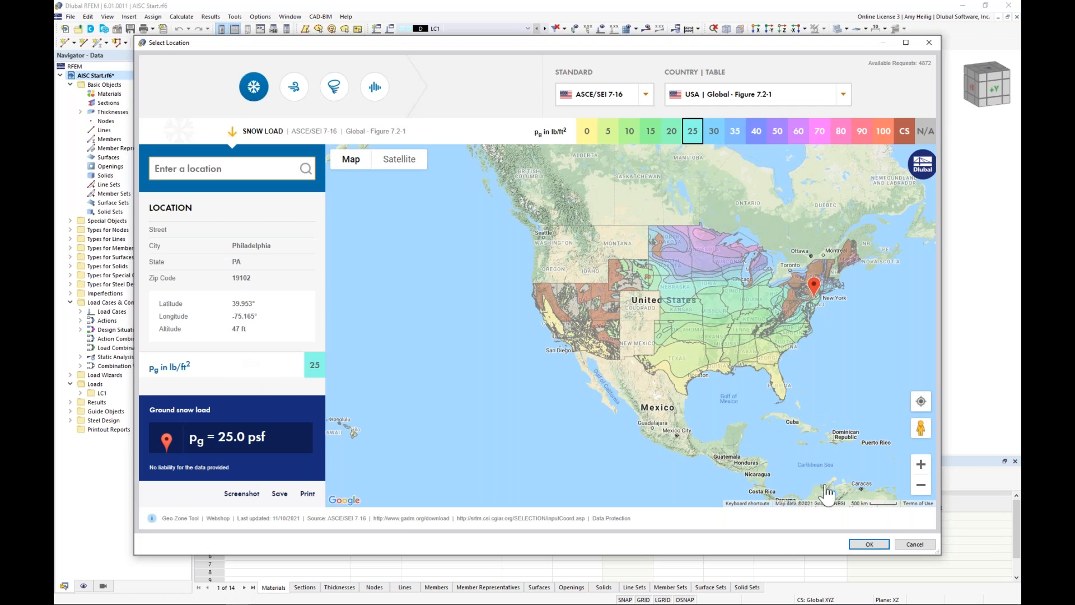
left_click(908, 544)
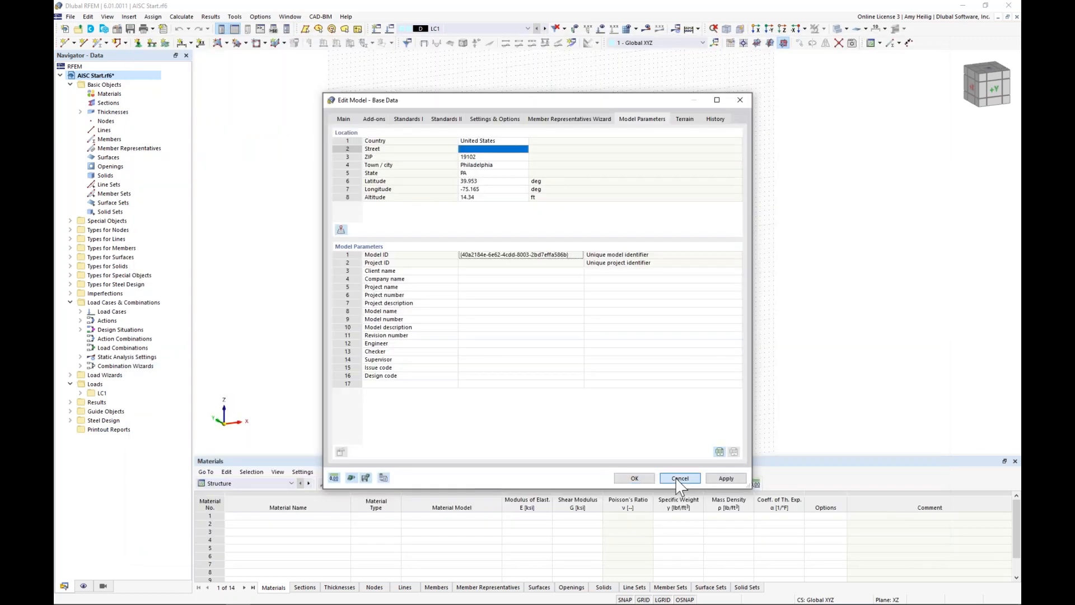
left_click(679, 480)
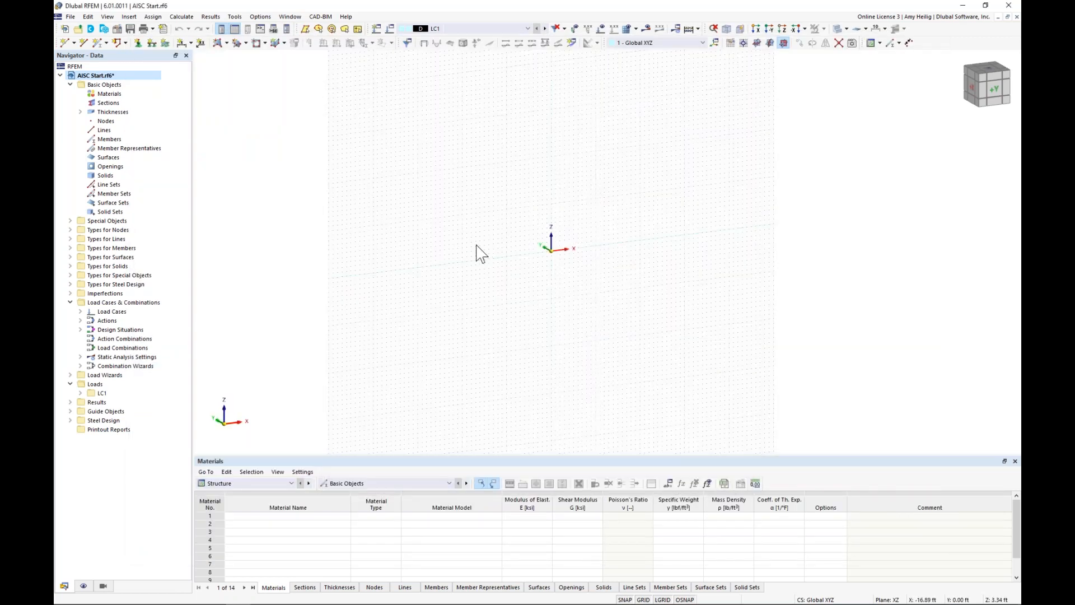
Check the work plane's grid and snap settings, including grid point spacing, and close them without changes.
middle_click_drag(524, 247, 489, 272)
right_click(644, 600)
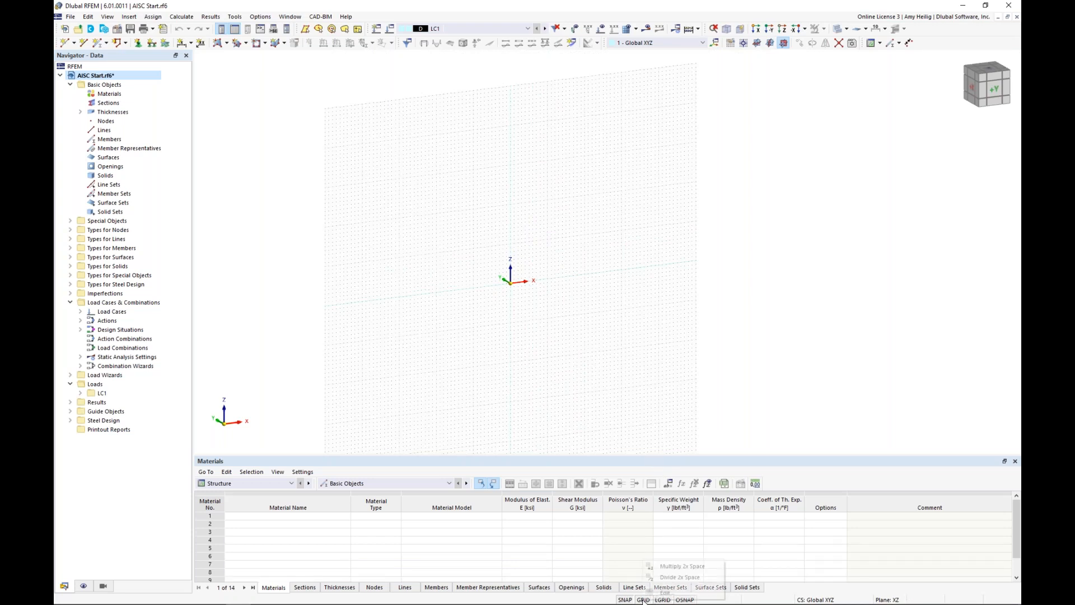
left_click(666, 588)
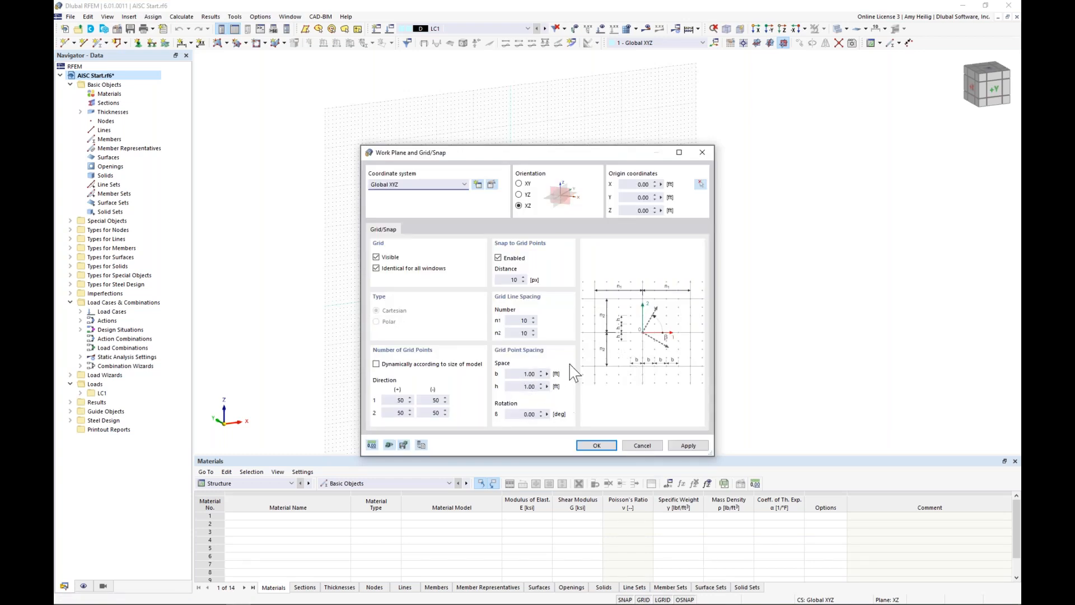
left_click(422, 445)
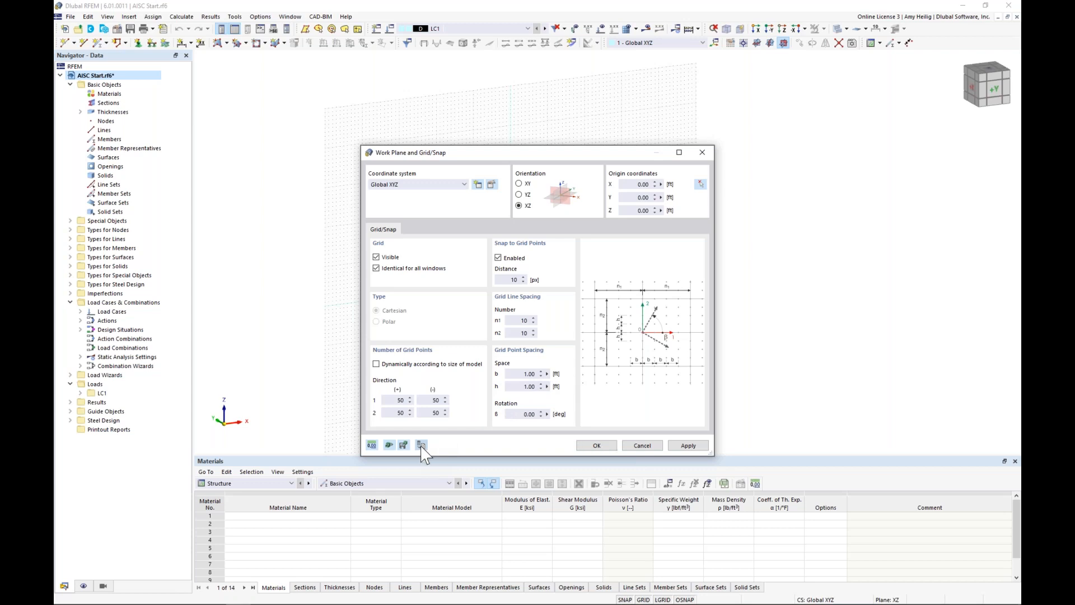
left_click(642, 446)
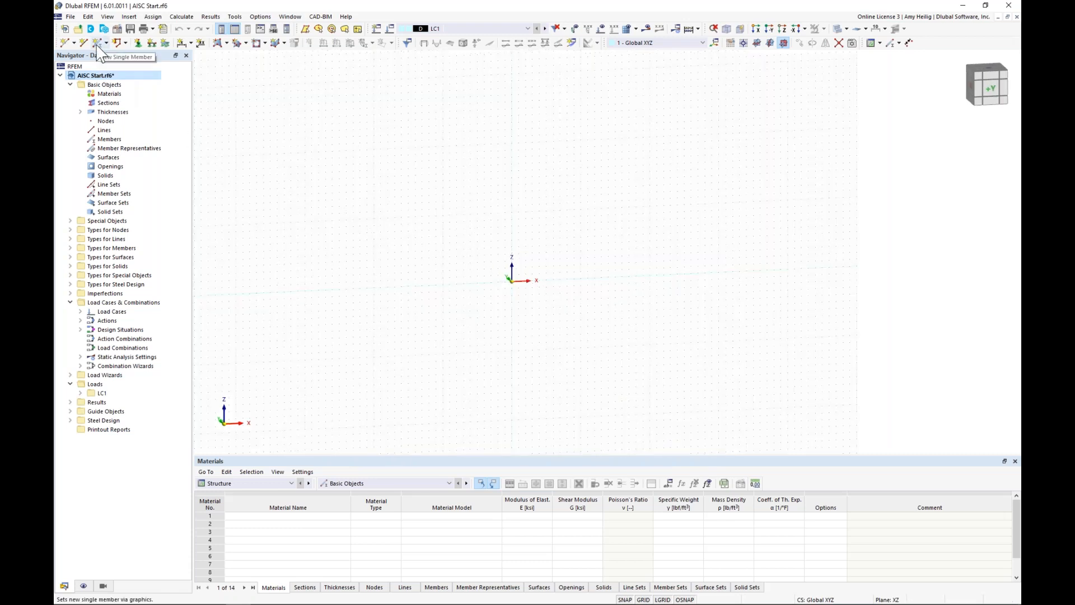
Start a new single beam member and choose the W 14x48 section from the AISC 15 W series.
left_click(97, 45)
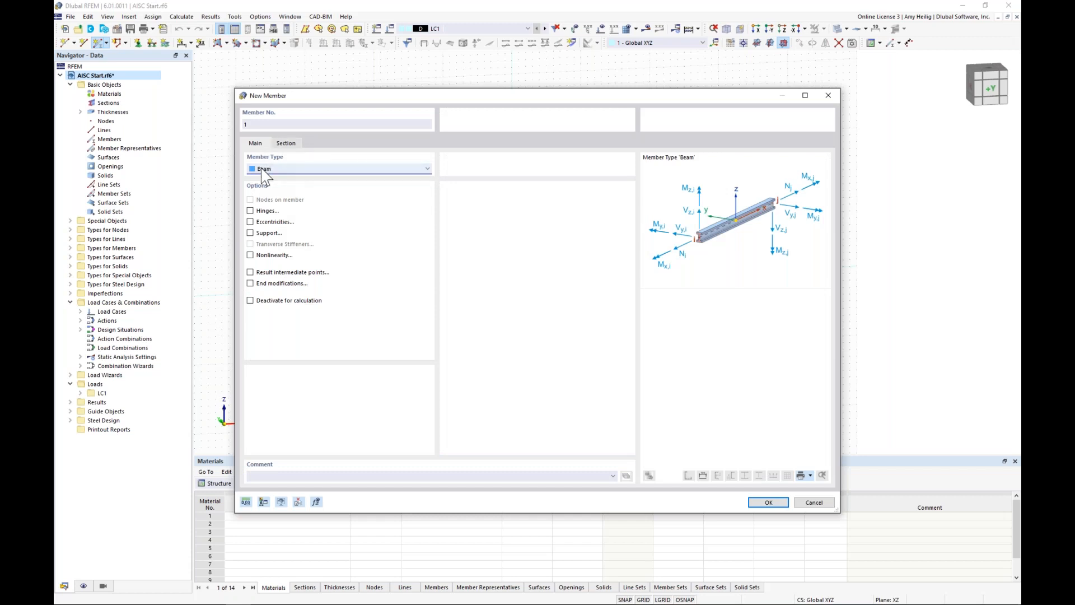
left_click(288, 146)
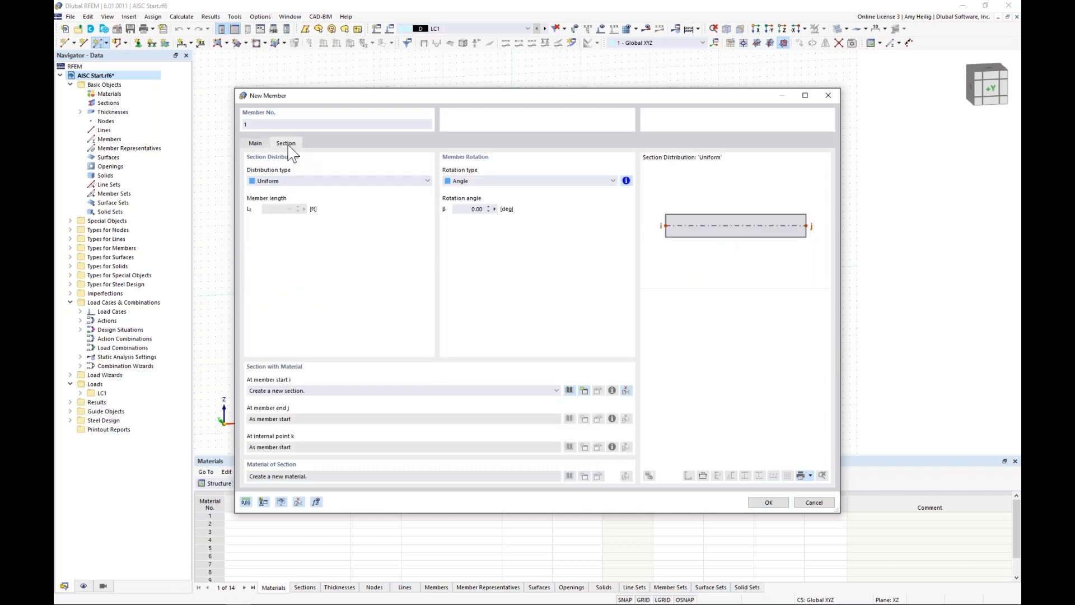
left_click(569, 391)
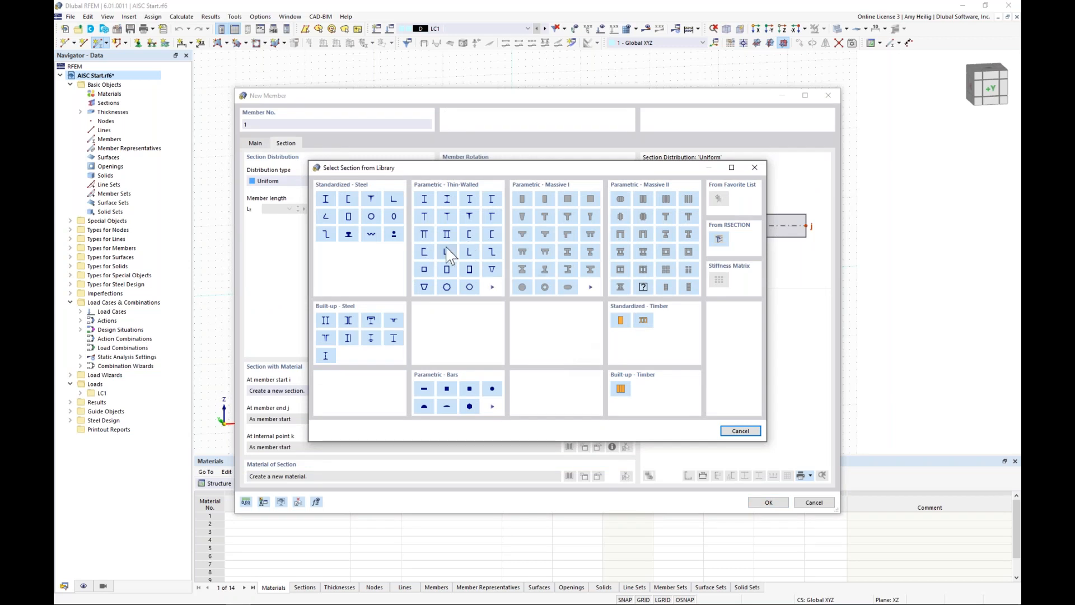
left_click(329, 203)
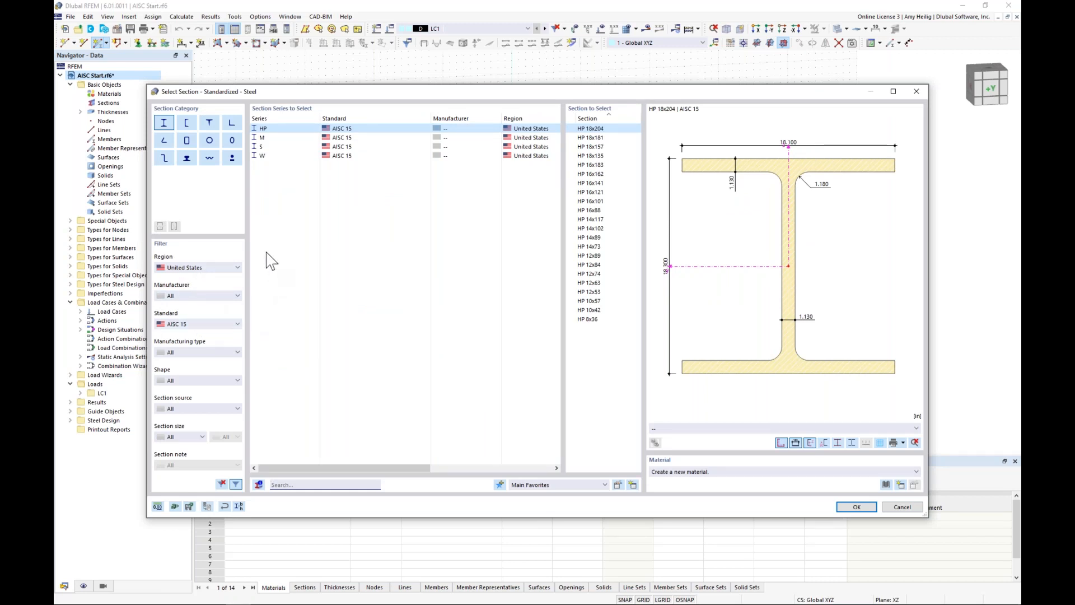
left_click(285, 157)
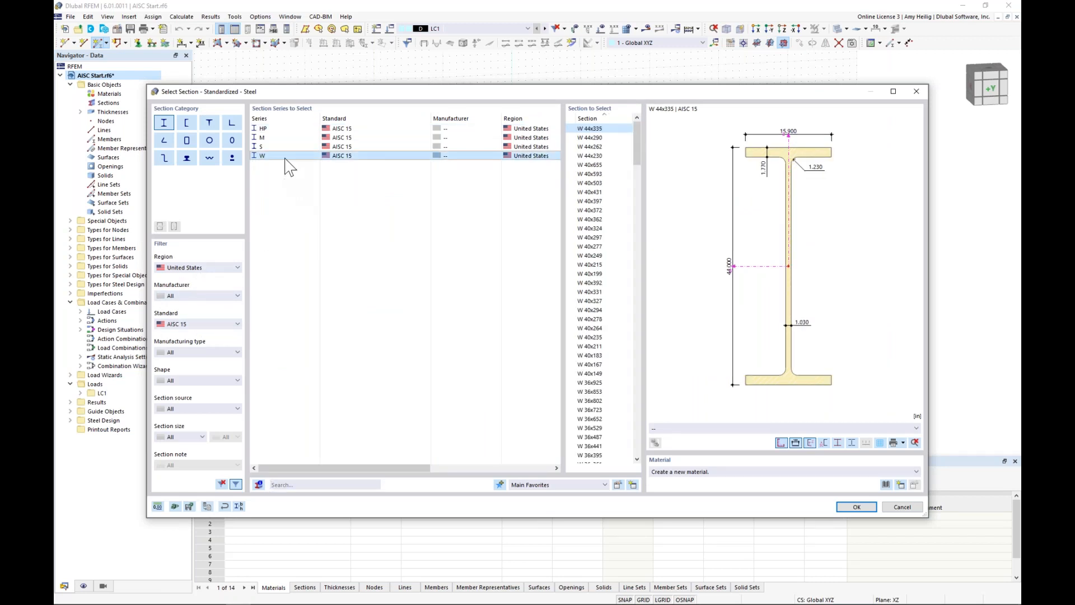
left_click_drag(637, 139, 634, 373)
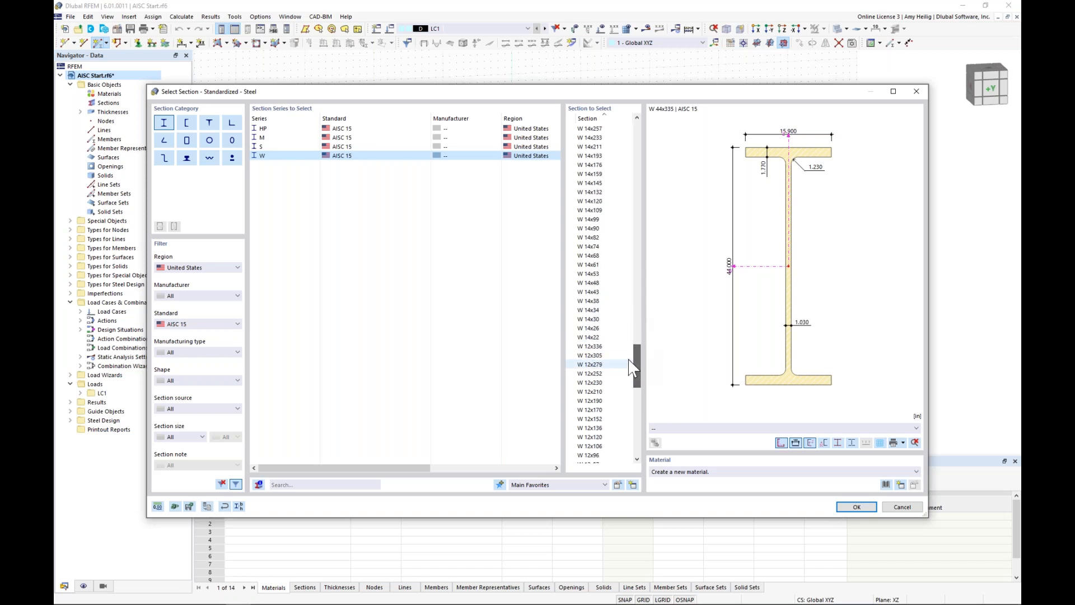
left_click(595, 283)
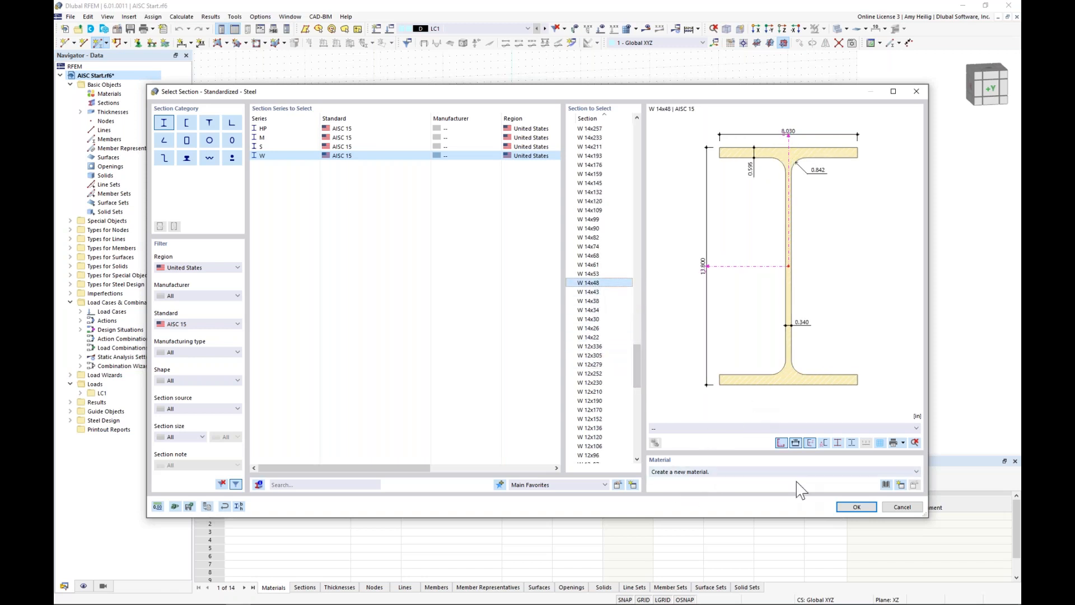
Assign steel A992 from the AISC 360-16 material library to the W 14x48 section and accept the section.
left_click(886, 485)
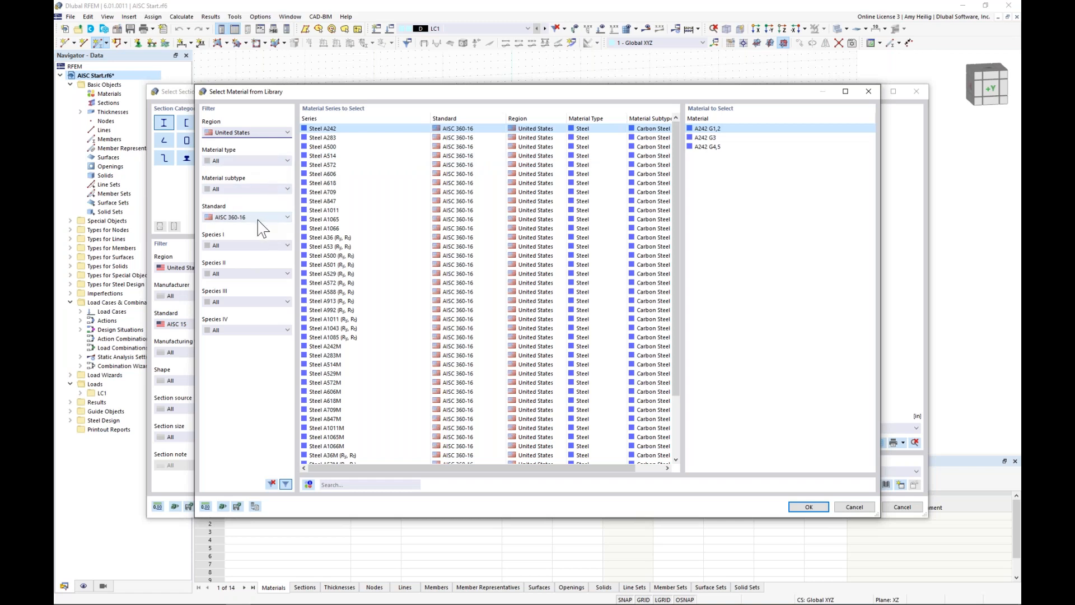
left_click(332, 311)
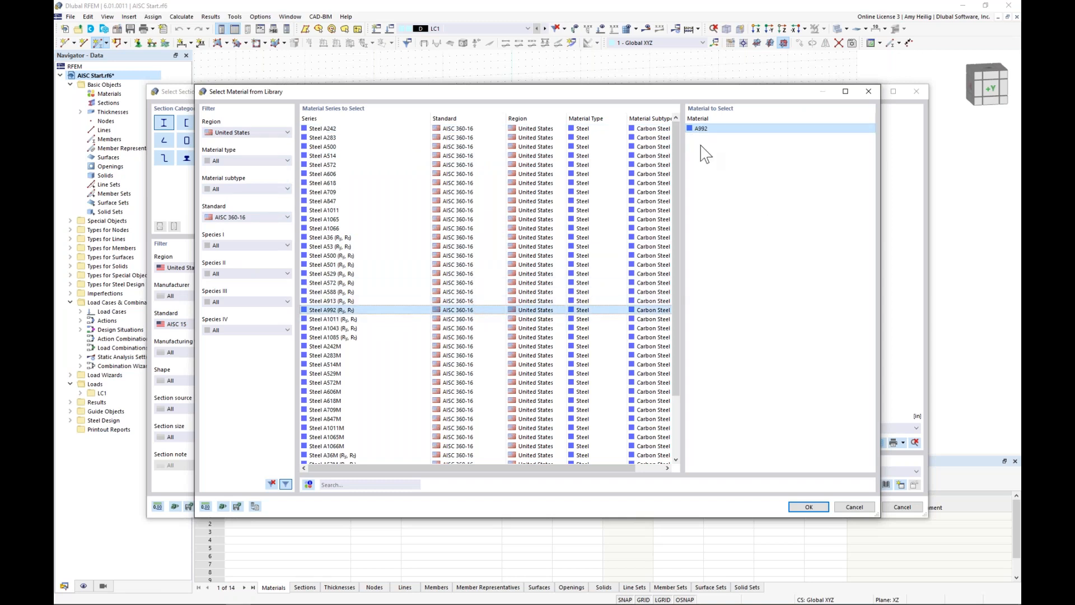
left_click(819, 508)
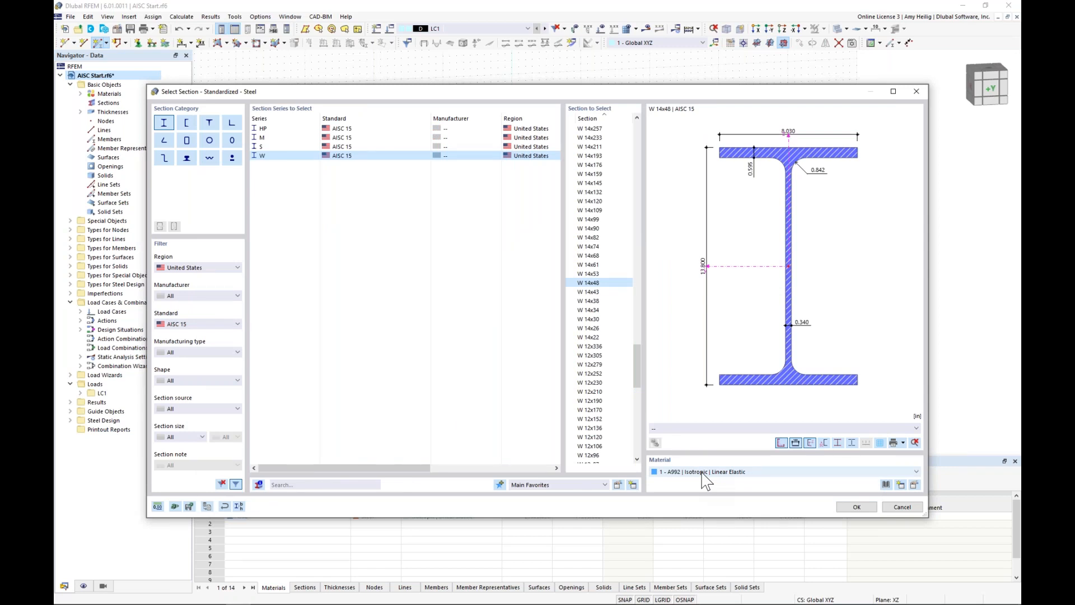
left_click(706, 481)
left_click(708, 482)
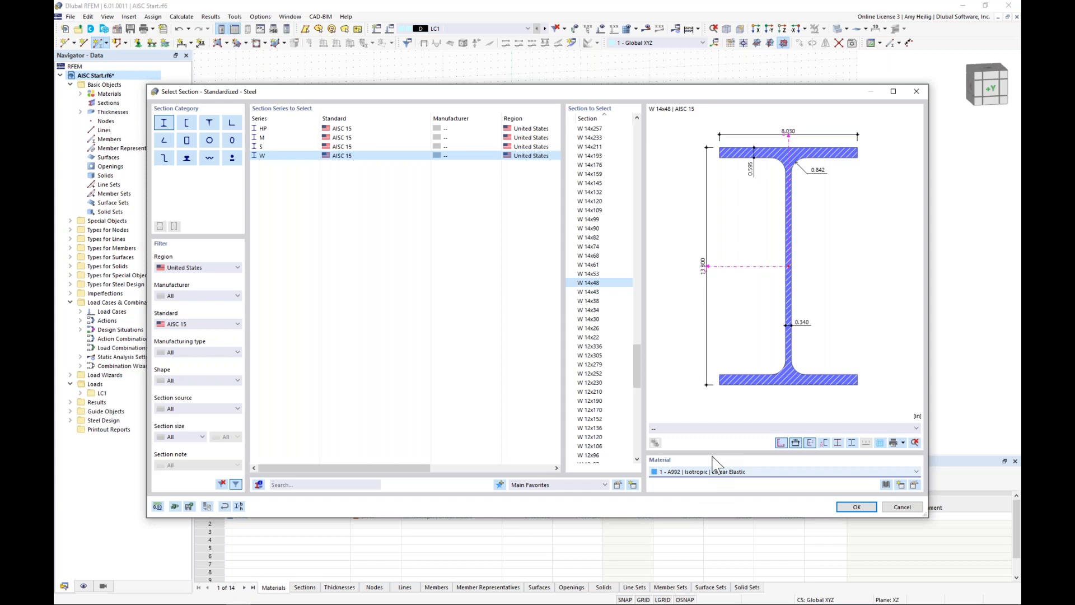
left_click(855, 507)
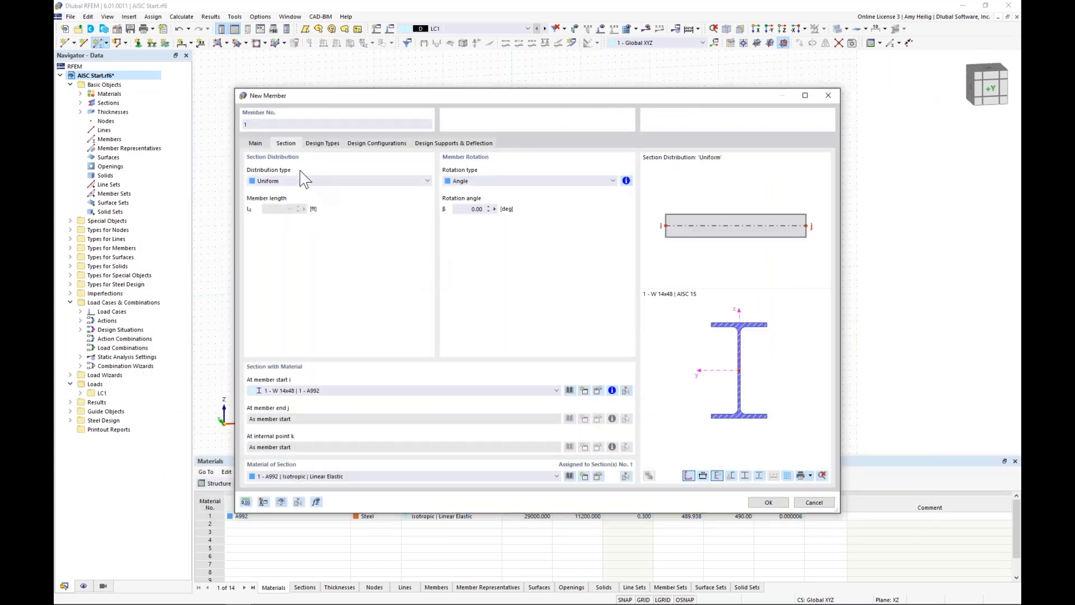
Turn off the new member's design properties and draw it as a 14 ft vertical column upward from the origin in the XZ plane.
left_click(256, 144)
left_click(251, 382)
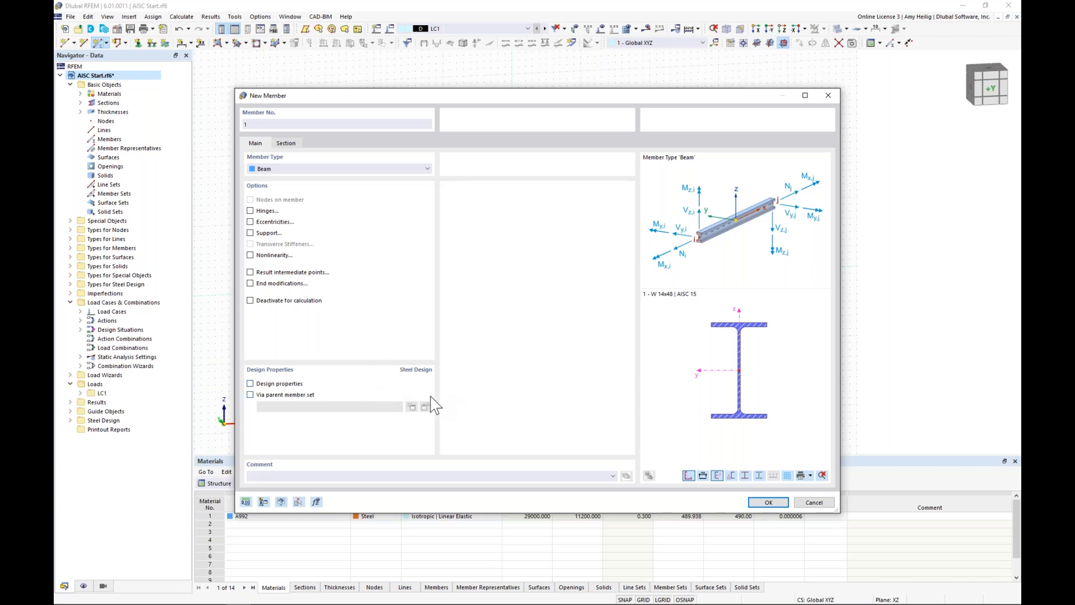
left_click(768, 502)
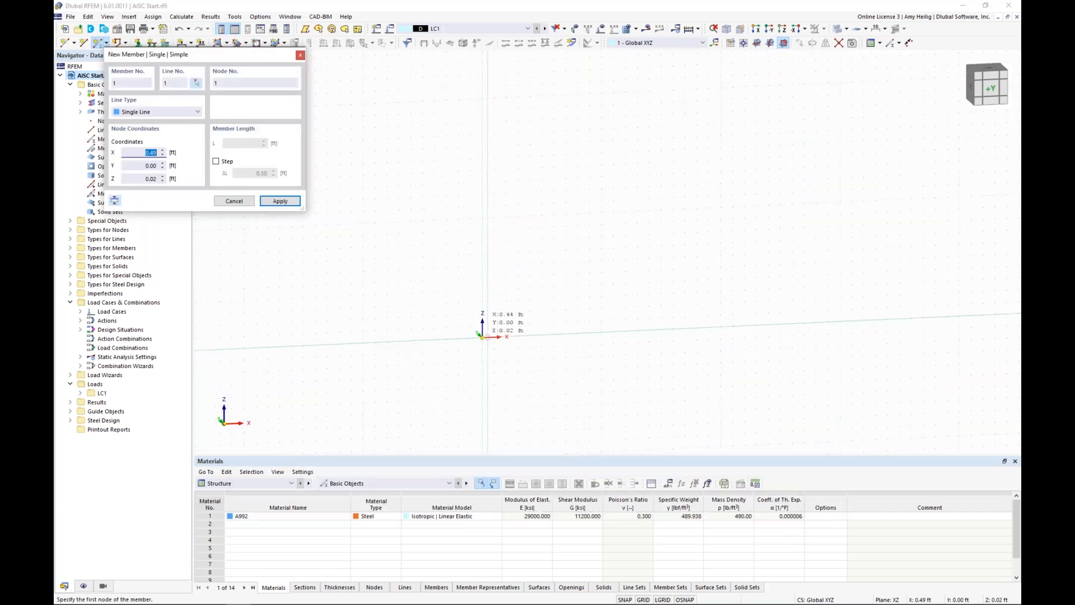
left_click(482, 337)
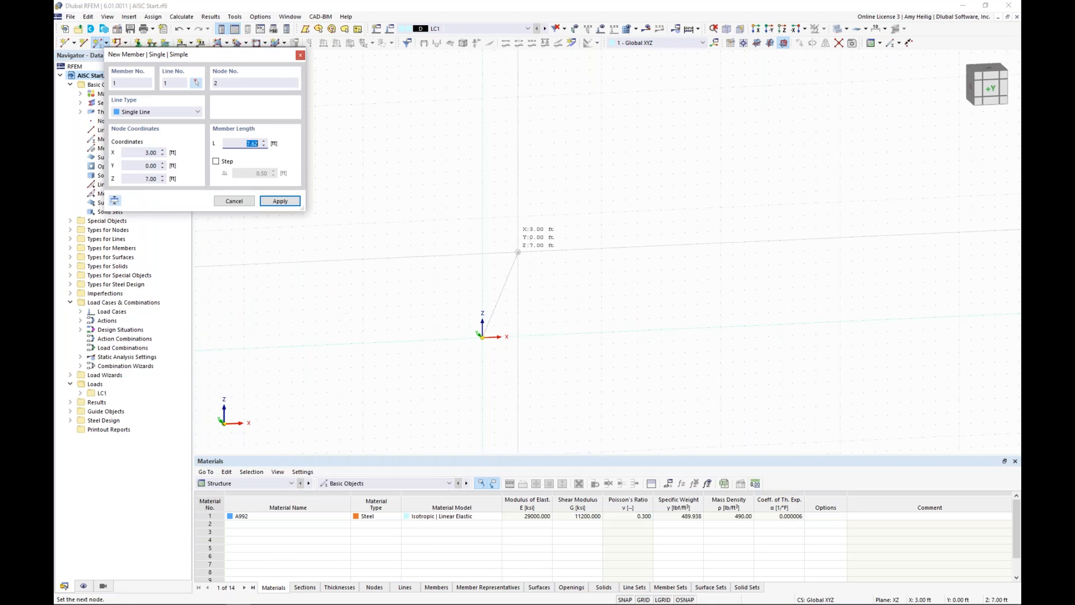
left_click(482, 169)
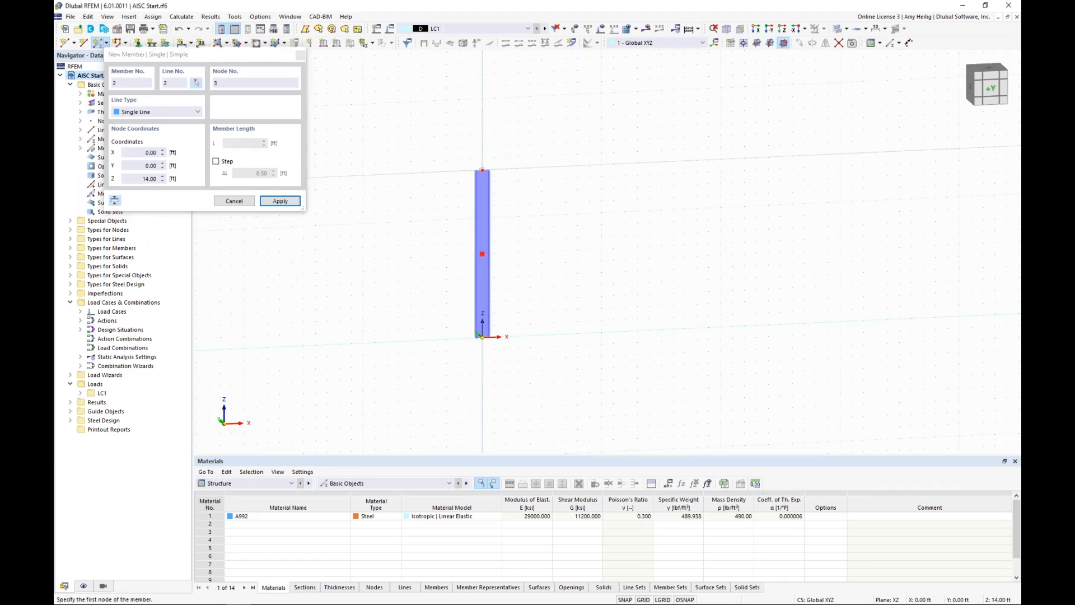
Draw a second 14 ft vertical W 14x48 column at X = 40 ft and end the member command.
middle_click_drag(720, 338, 588, 353)
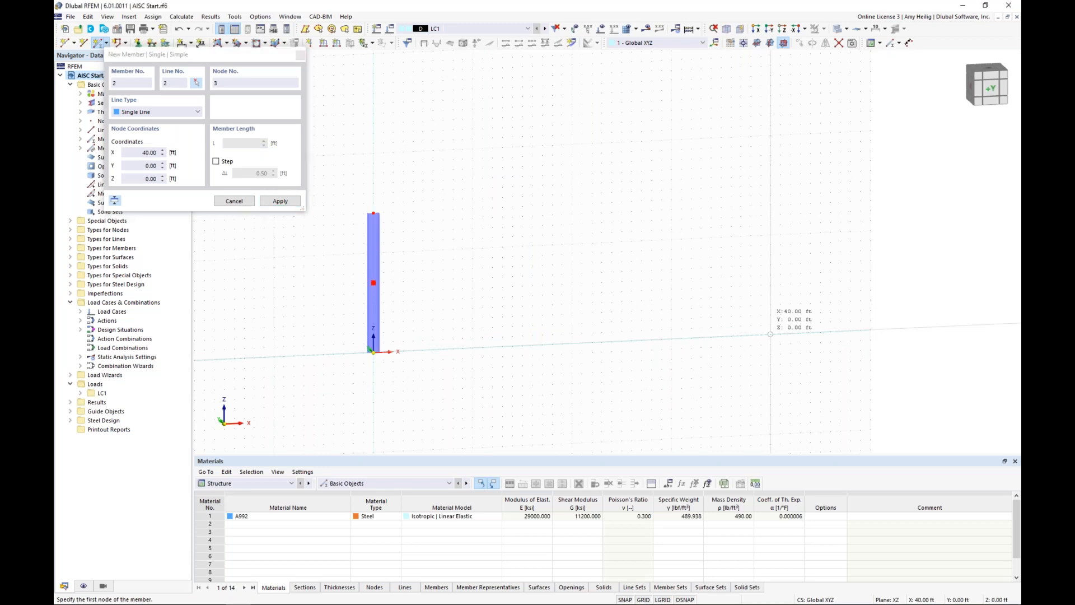
left_click(771, 334)
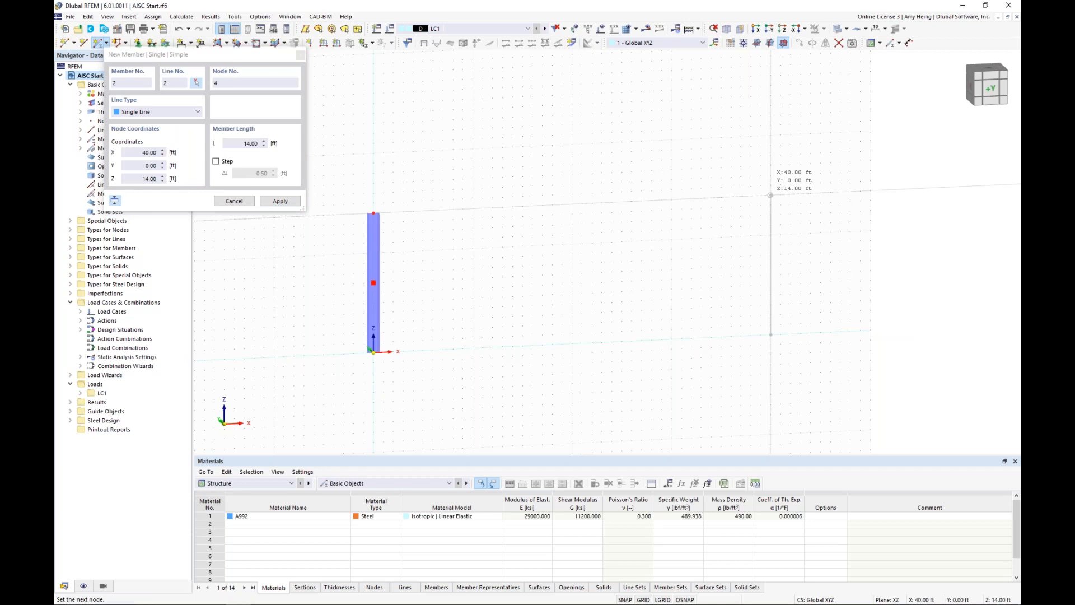
left_click(771, 195)
key("Escape")
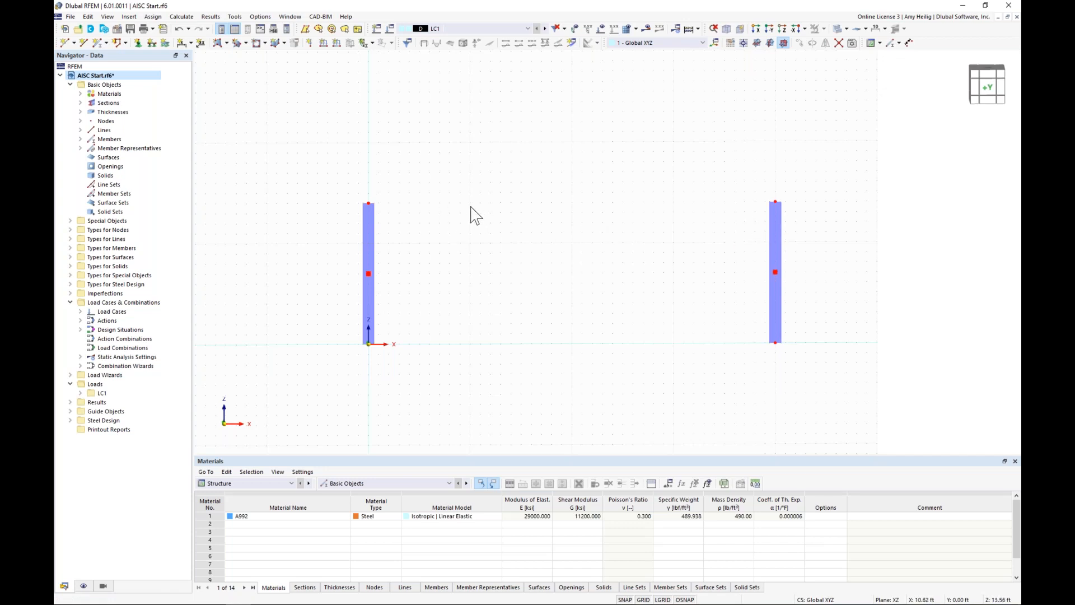
Place a node halfway (50%) between the top nodes of the two columns using the Between Two Nodes type.
left_click(75, 43)
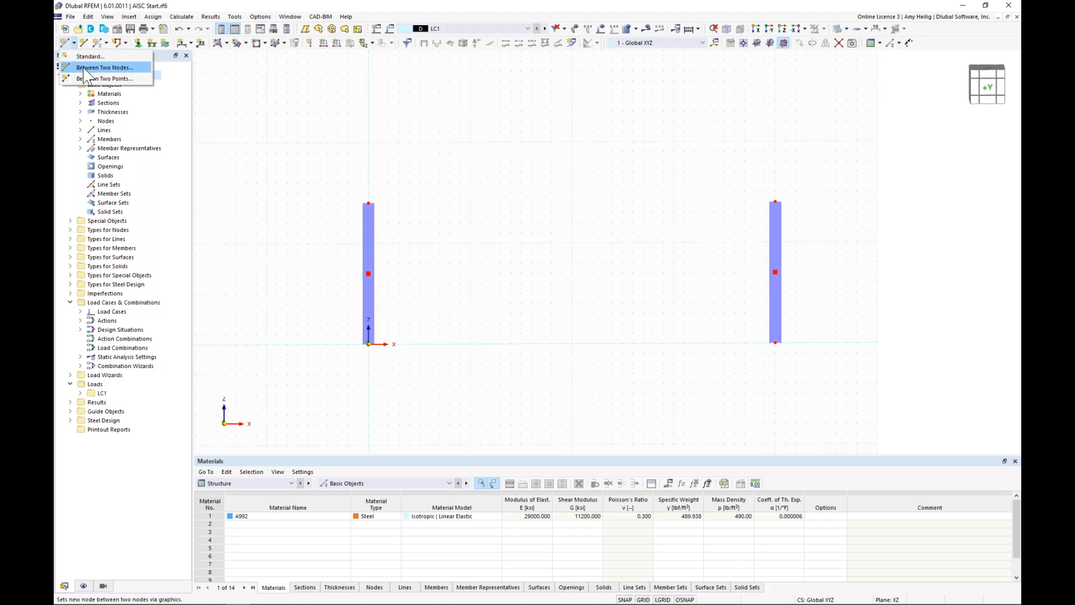
left_click(84, 68)
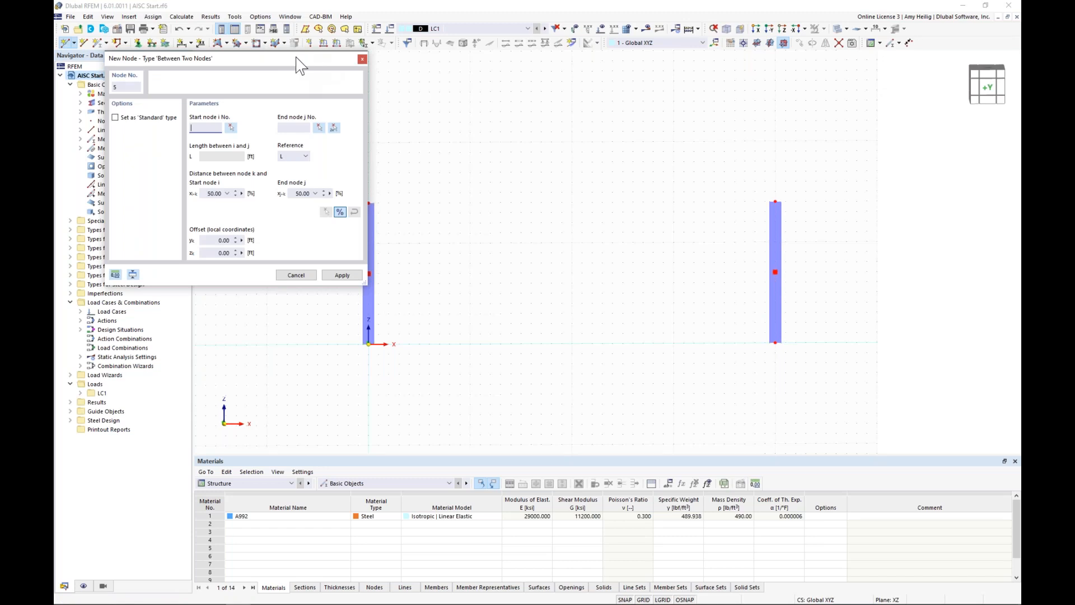
left_click_drag(297, 58, 274, 59)
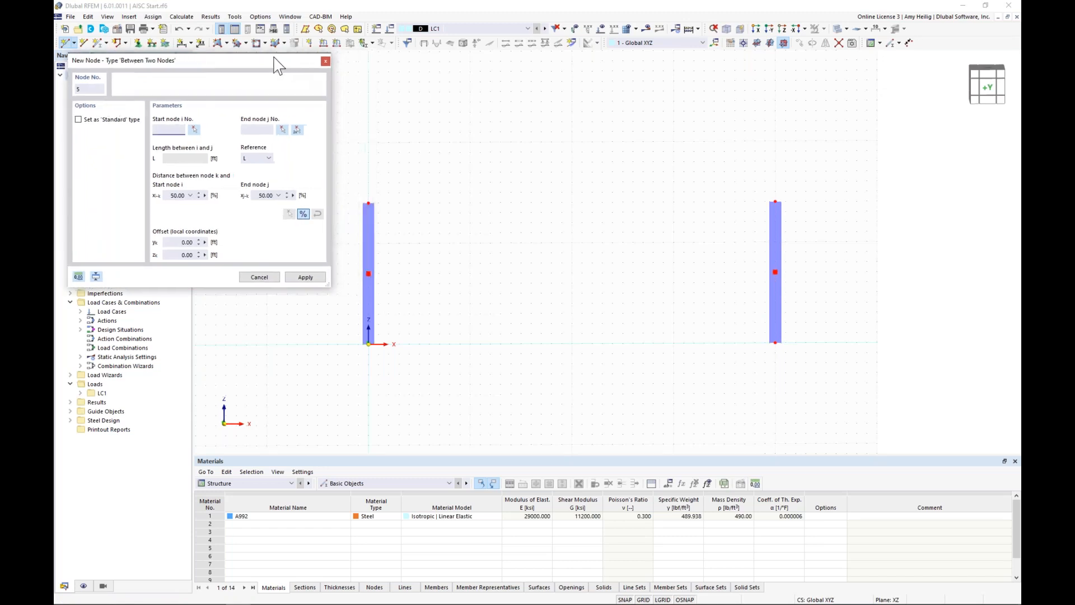
left_click(297, 130)
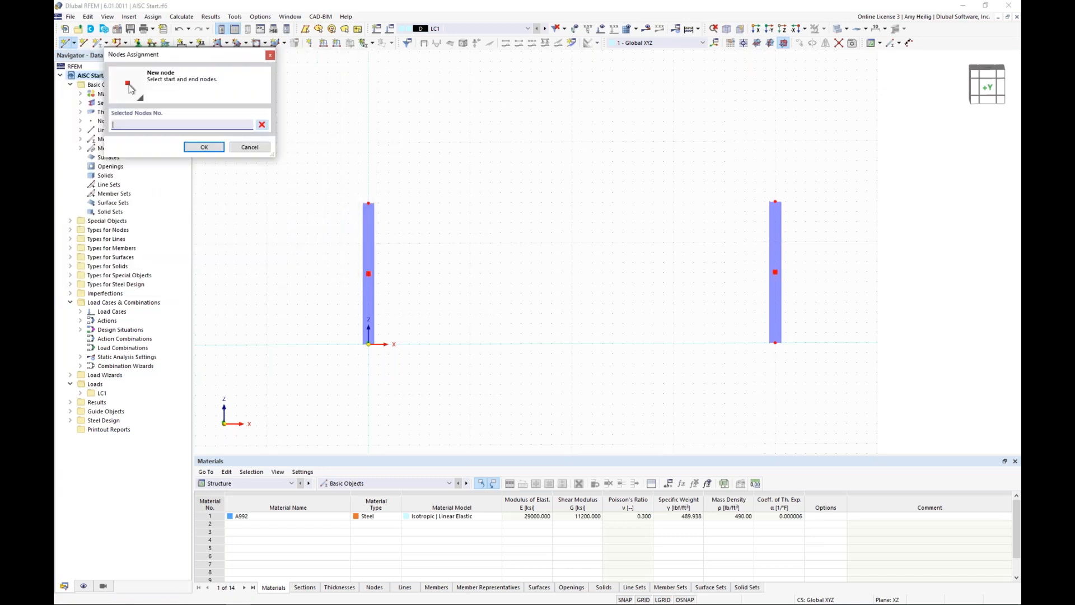
left_click(370, 203)
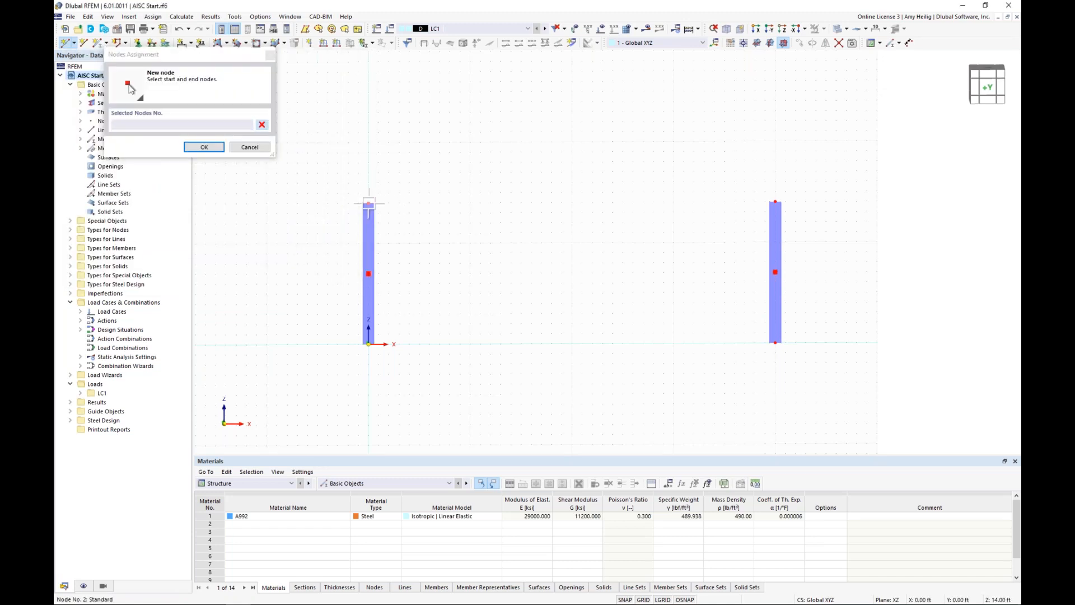
left_click(776, 203)
left_click(305, 277)
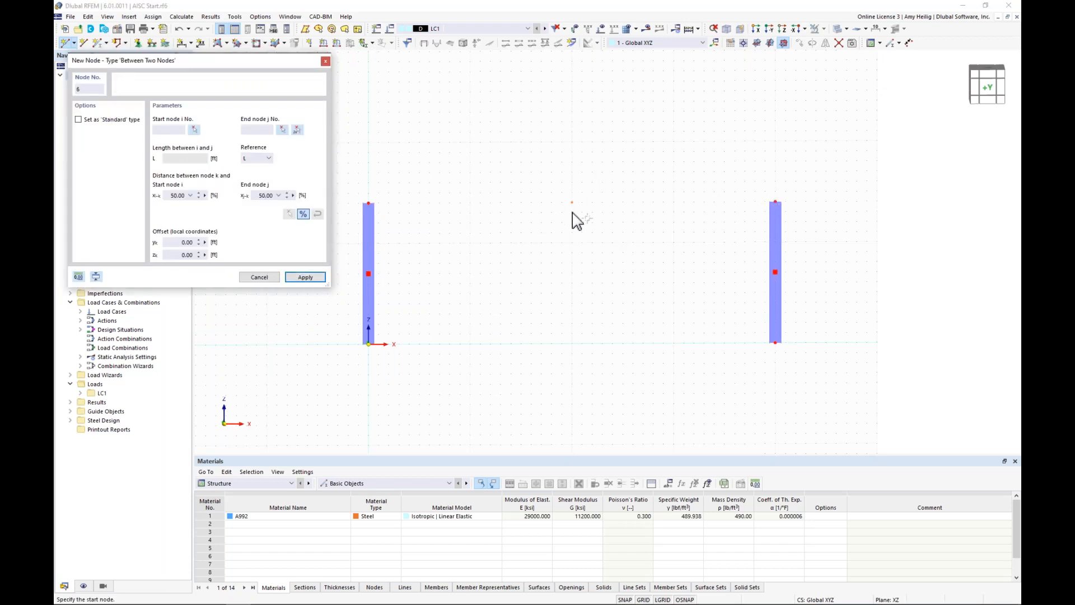
key("Escape")
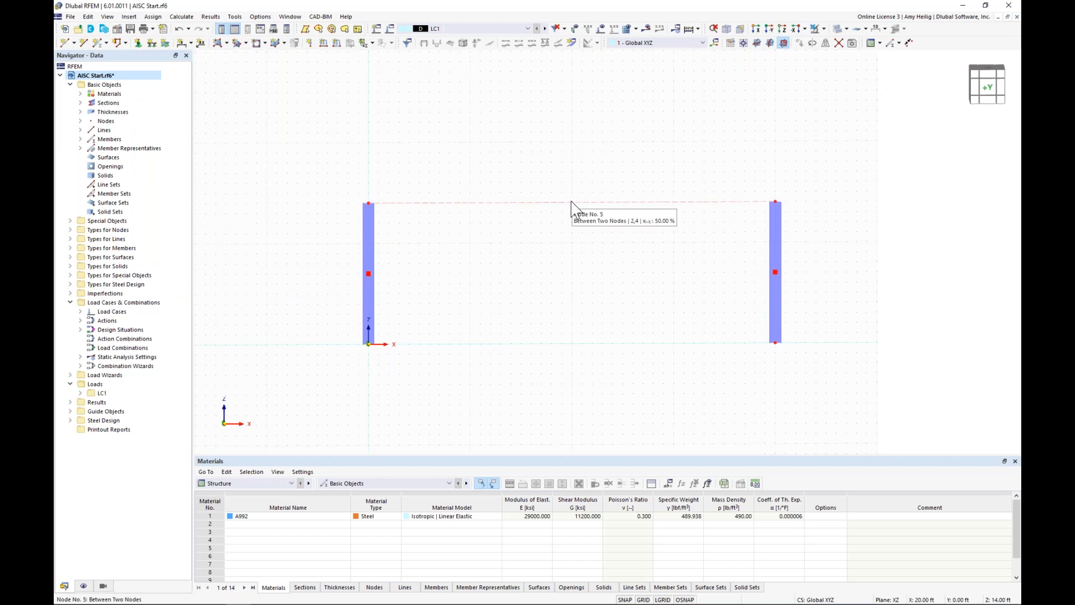
Change the midspan node to the Standard type and raise its Z coordinate above the column tops.
left_click(572, 202)
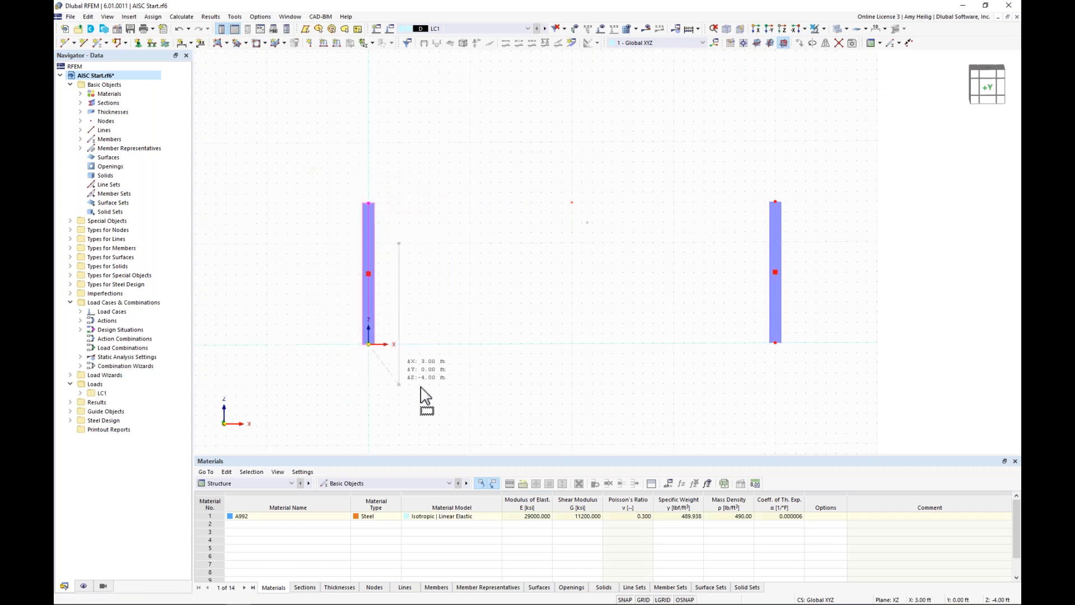
key("Escape")
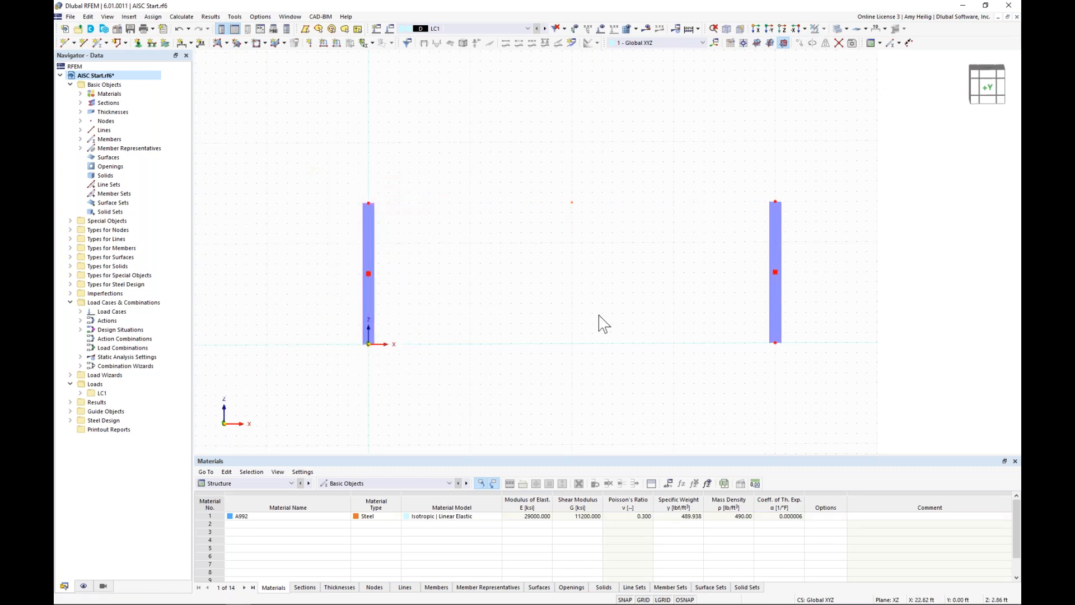
double_click(573, 204)
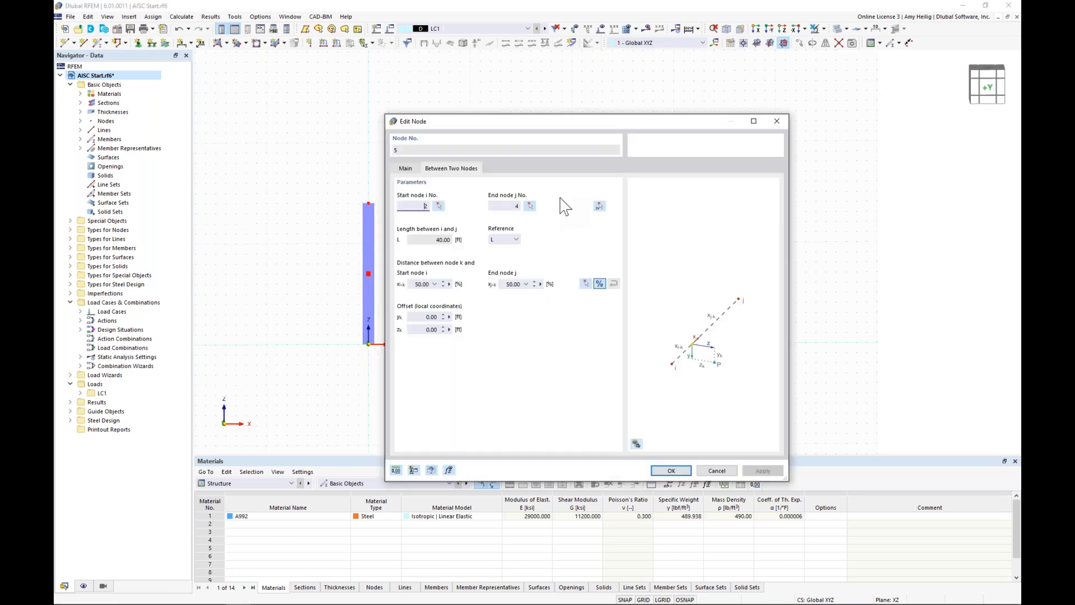
left_click(406, 170)
left_click(450, 208)
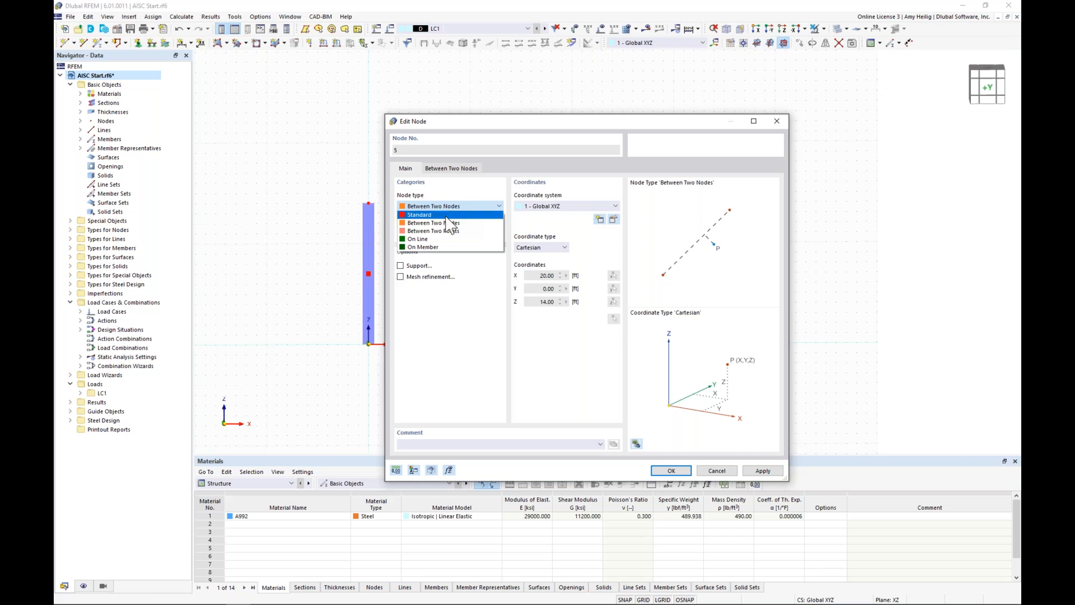
left_click(446, 216)
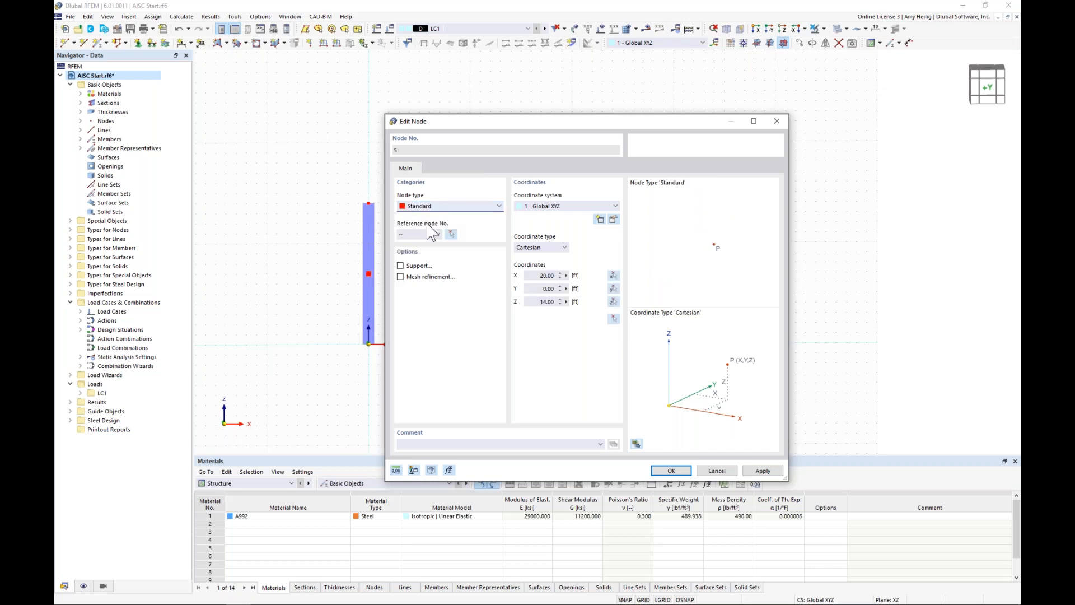
left_click(532, 302)
double_click(532, 302)
left_click(677, 470)
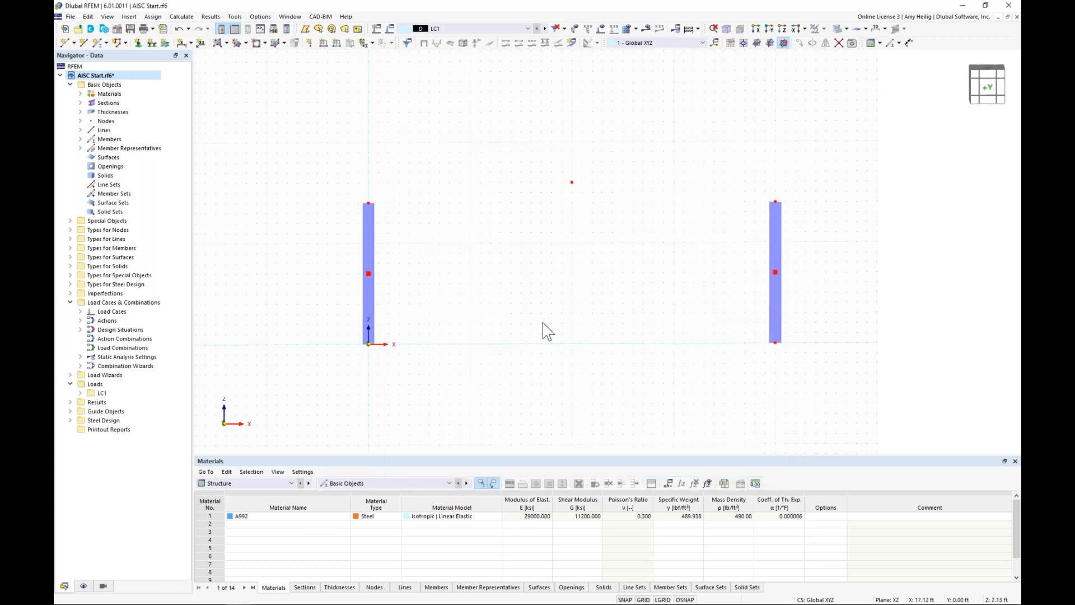
Start a new beam member without design properties, with its section tapered at the start of the member and aligned to the top.
scroll(548, 219, "up", 1)
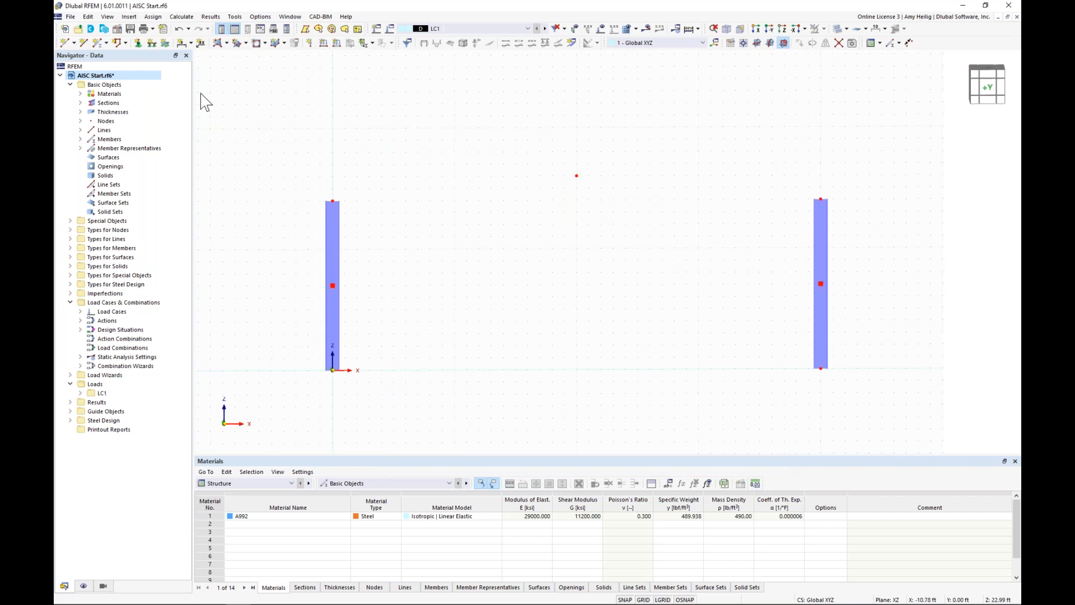
left_click(98, 44)
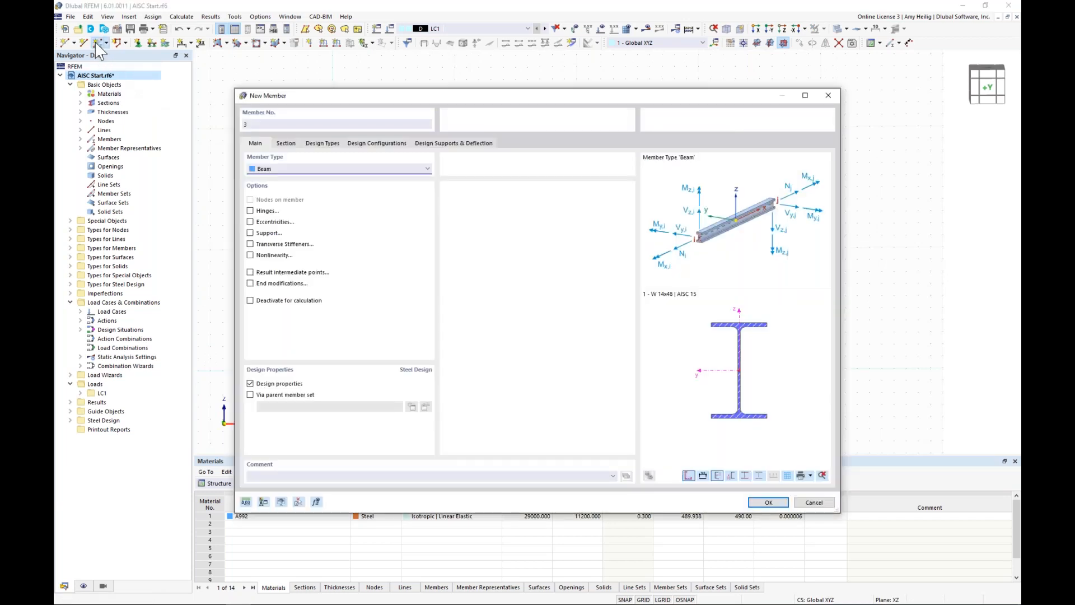
left_click(250, 383)
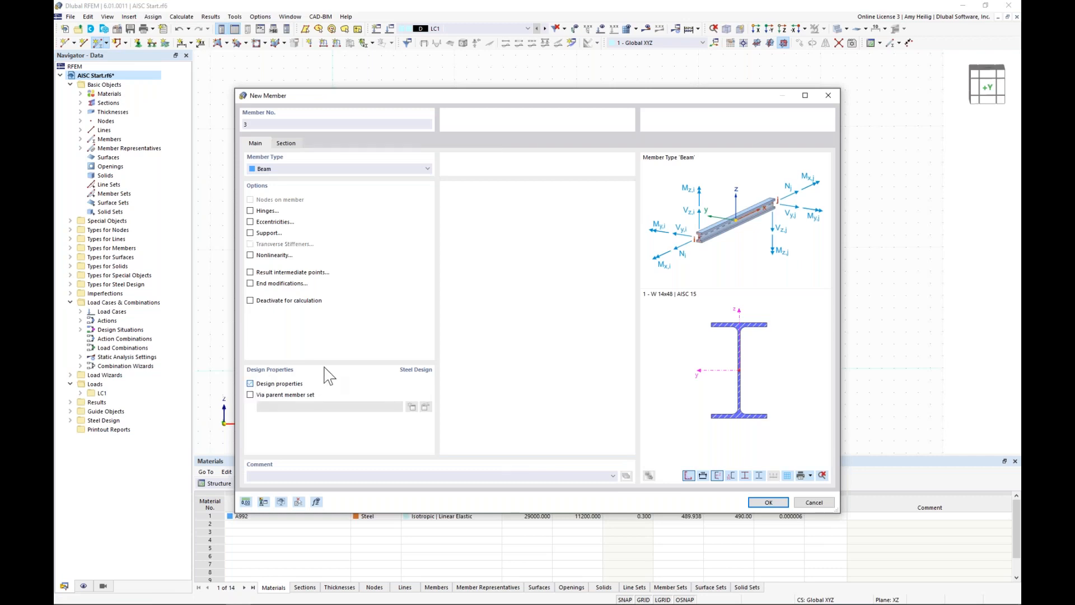
left_click(289, 145)
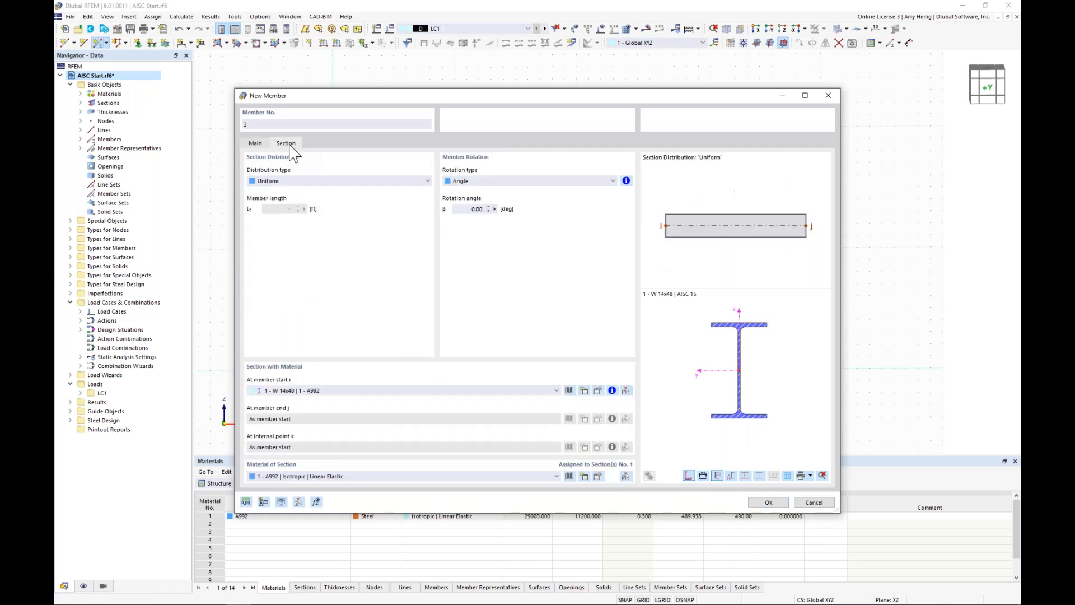
left_click(289, 186)
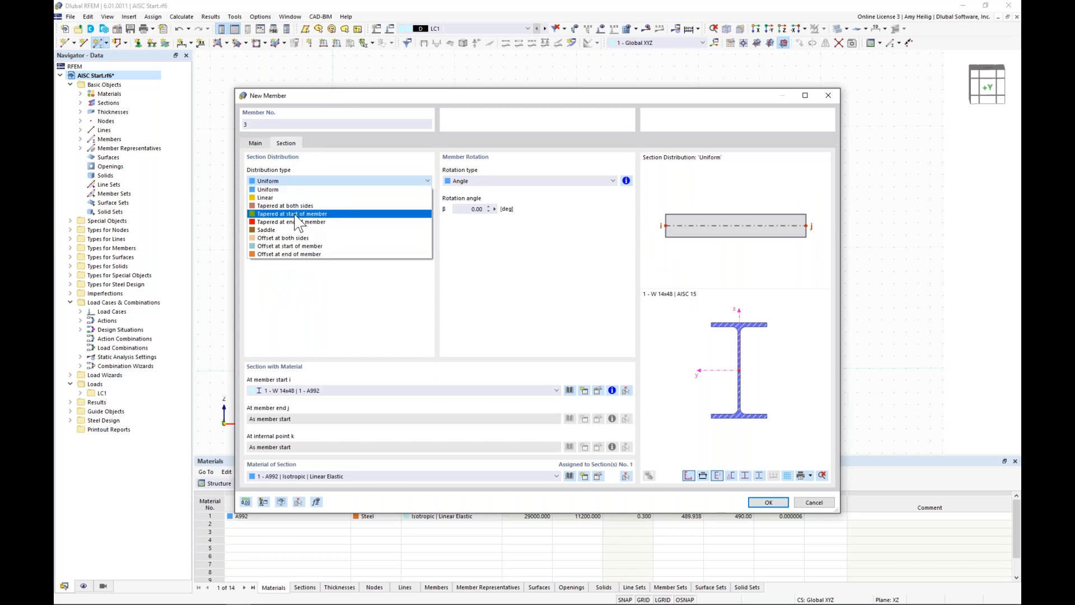
left_click(296, 214)
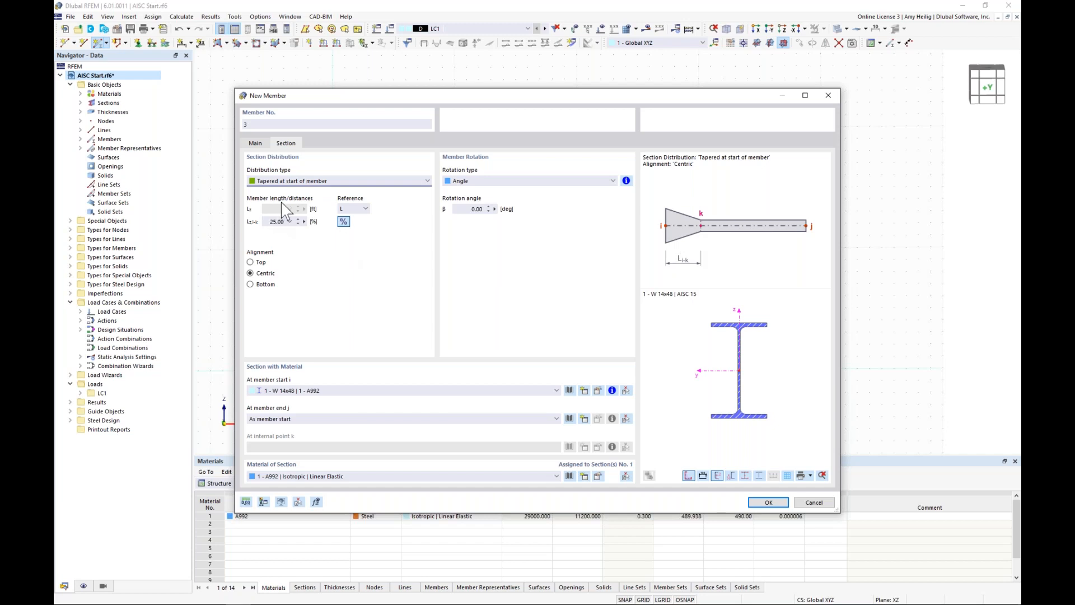
left_click(251, 262)
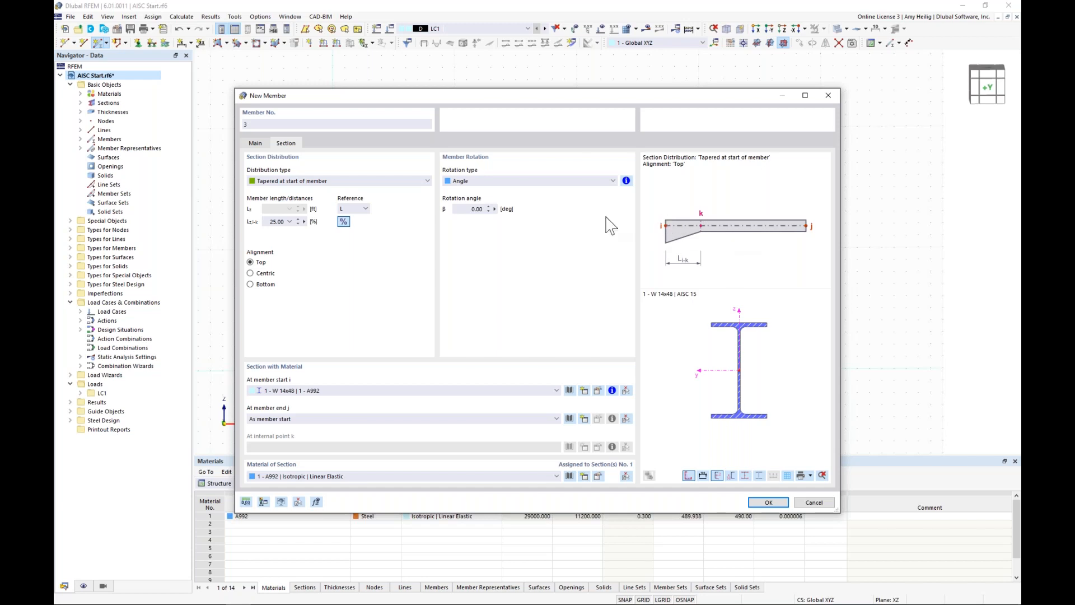
Add the W 12x26 section from the AISC 15 W series in A992 for the tapered member.
left_click(570, 391)
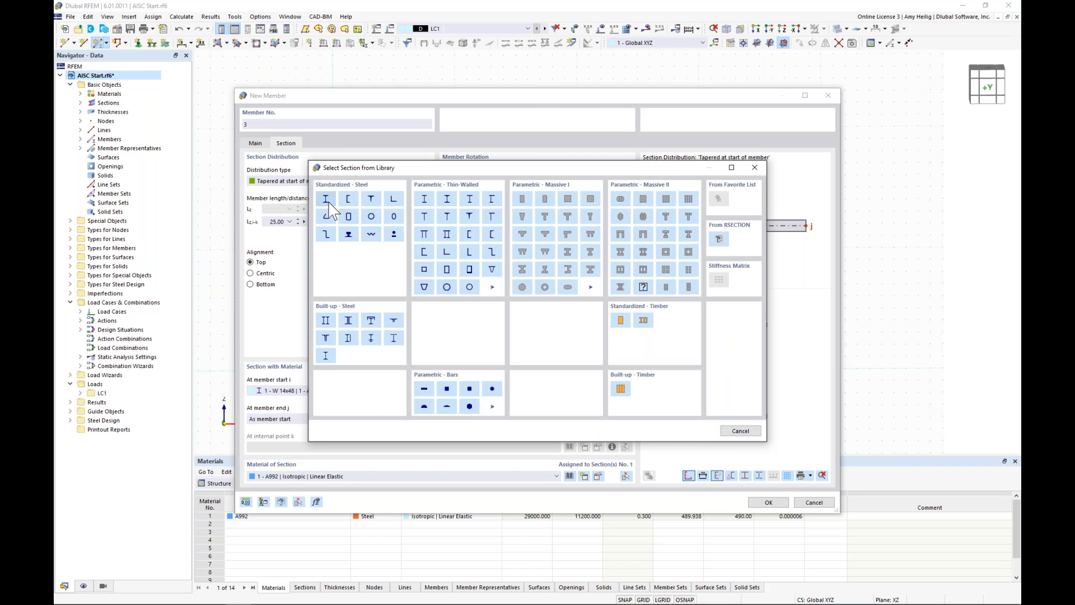
left_click(327, 201)
left_click(289, 157)
left_click_drag(637, 144, 622, 382)
left_click(604, 410)
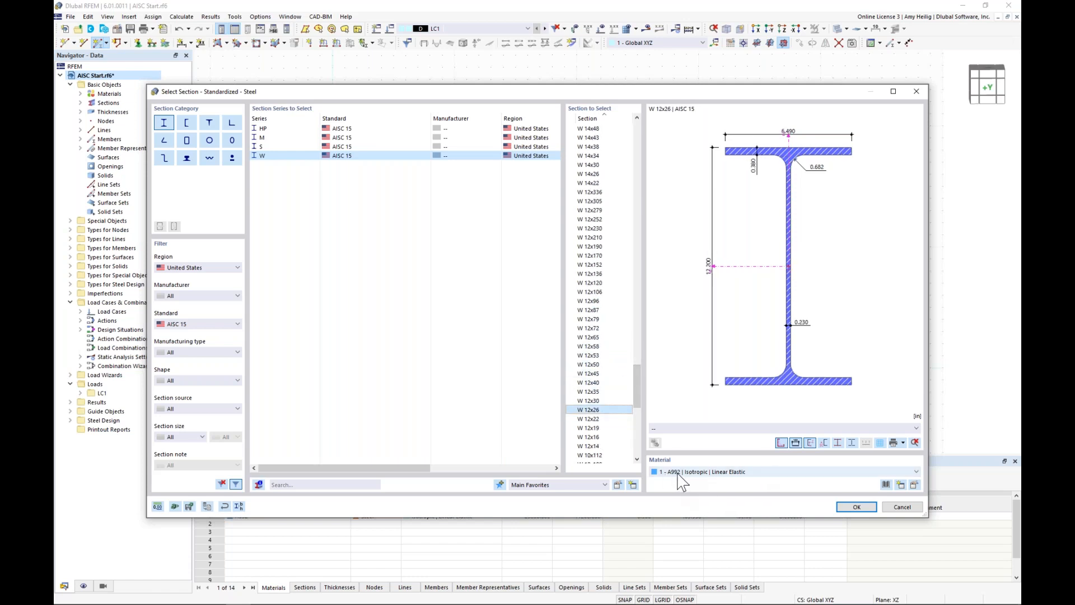
left_click(855, 507)
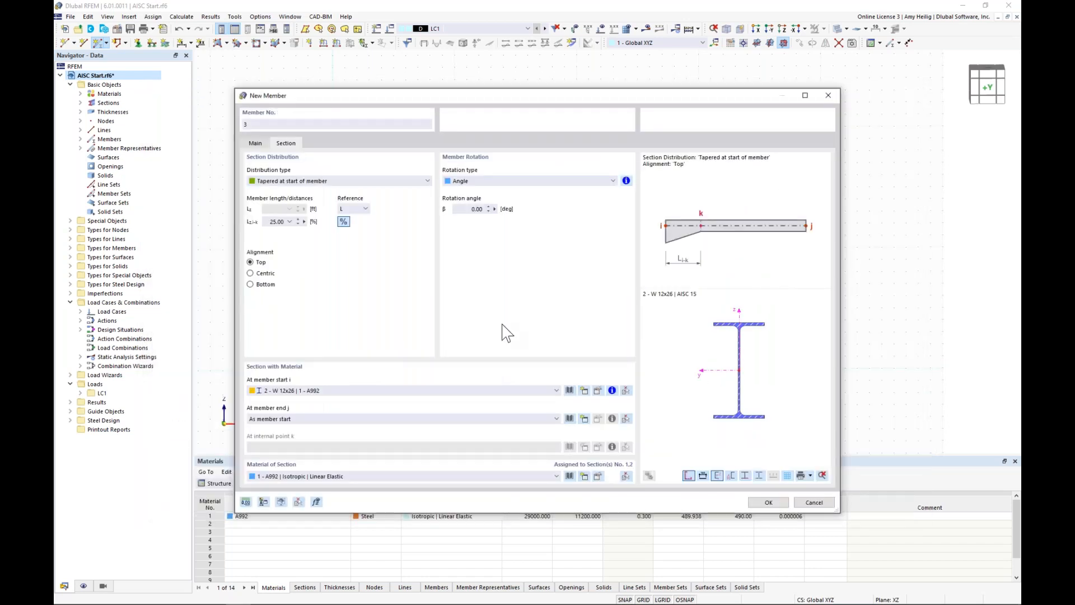
Choose W 12x26 again for the member start and convert it to a parametric thin-walled I-section.
left_click(570, 390)
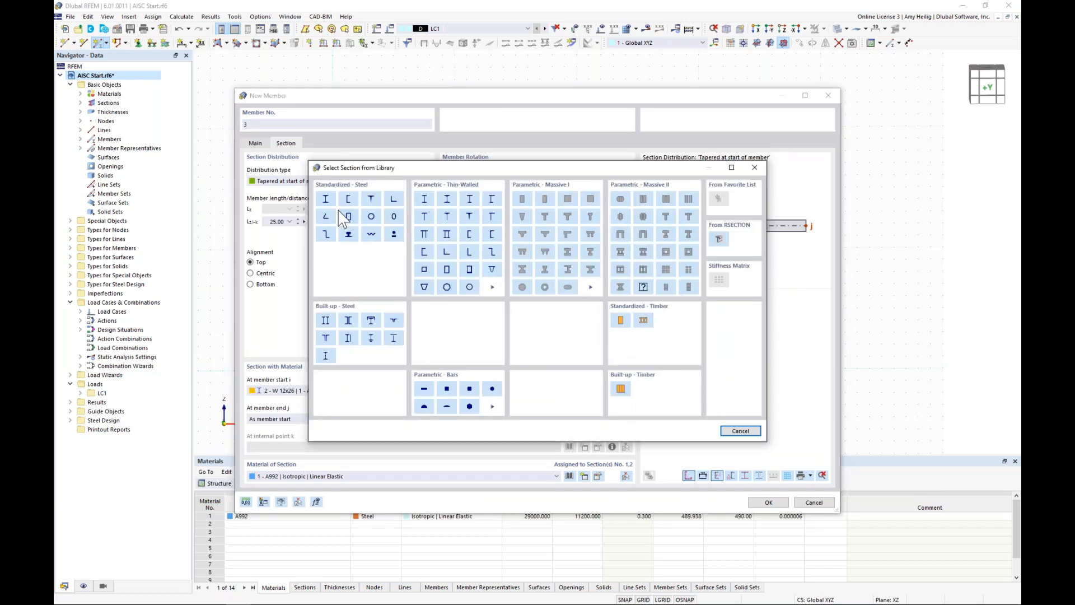
left_click(326, 199)
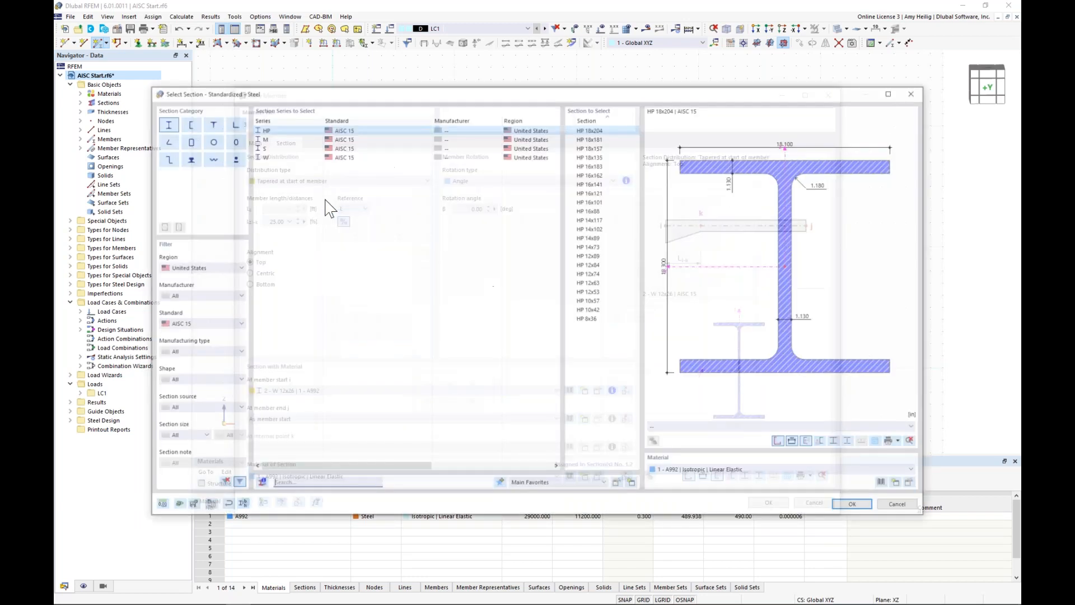
left_click(347, 156)
left_click_drag(635, 152, 628, 390)
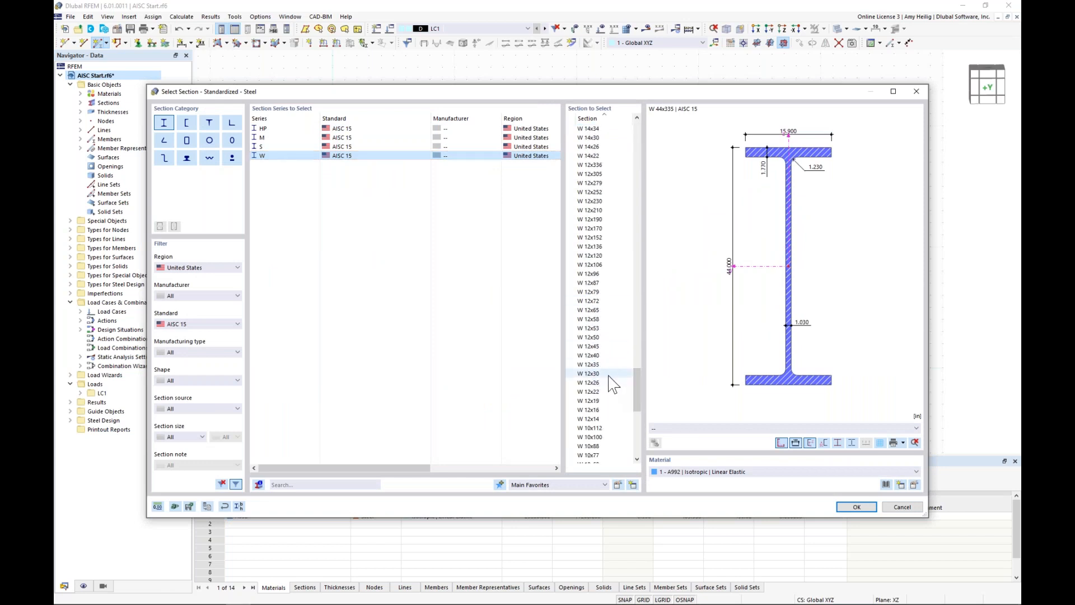
left_click(607, 382)
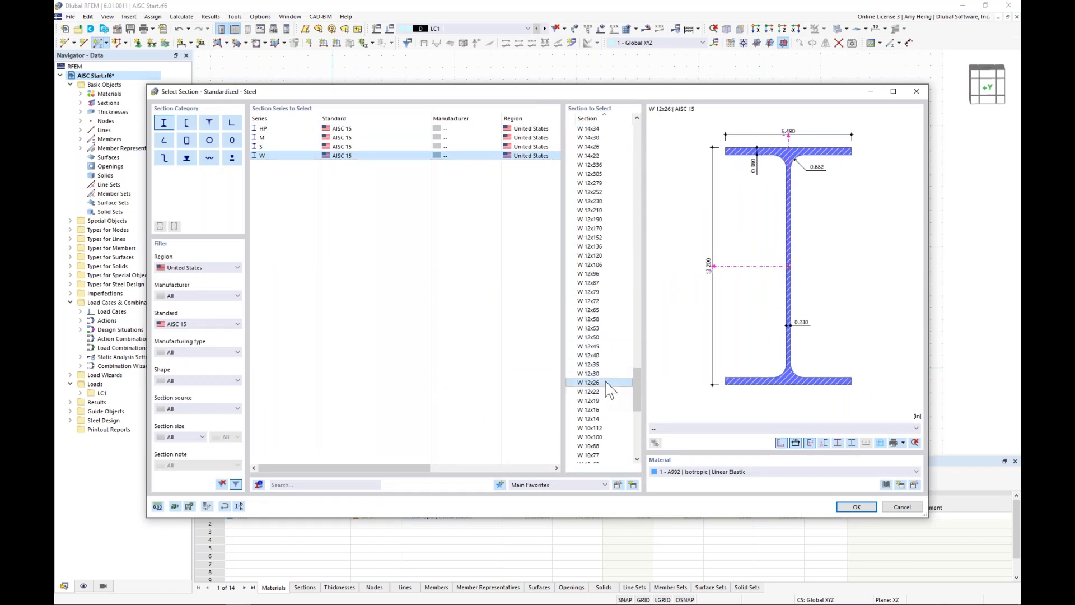
left_click(240, 506)
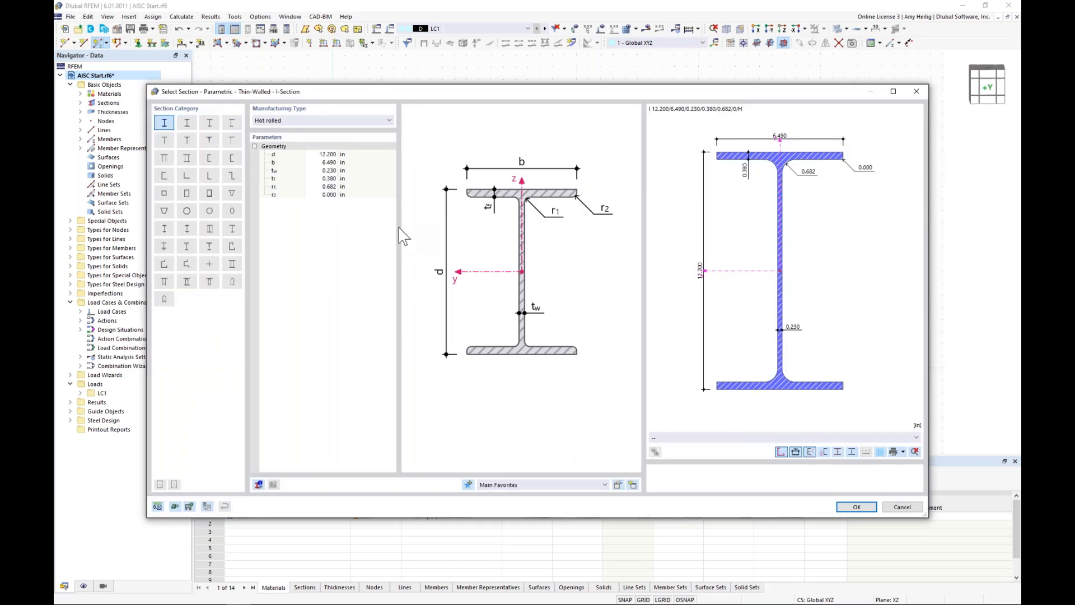
Set the parametric I-section's depth d to 24 in and accept it as the member start section.
left_click(321, 155)
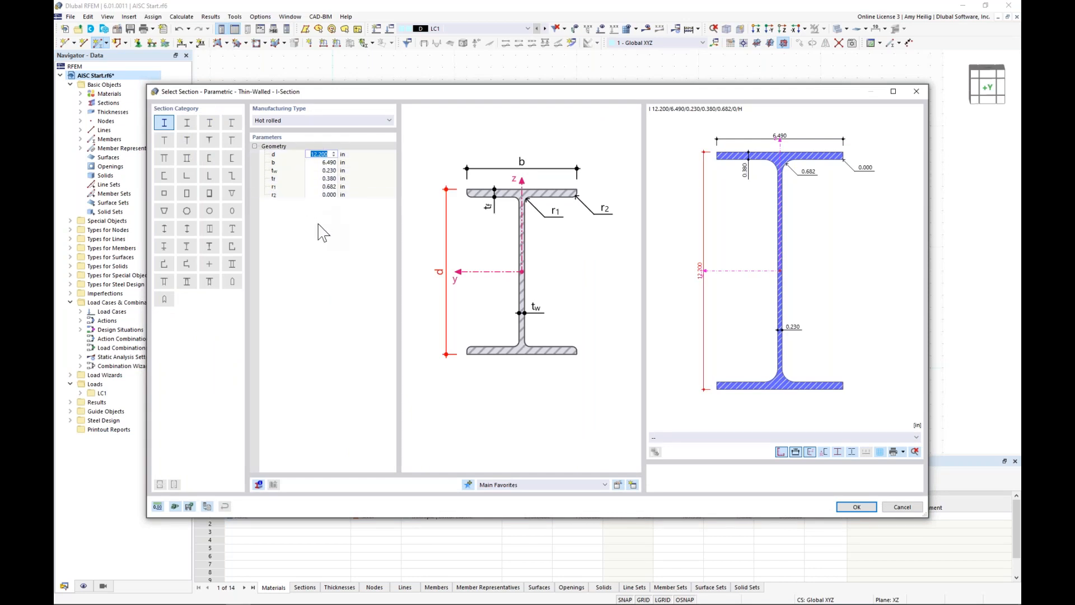
type("24")
key("Return")
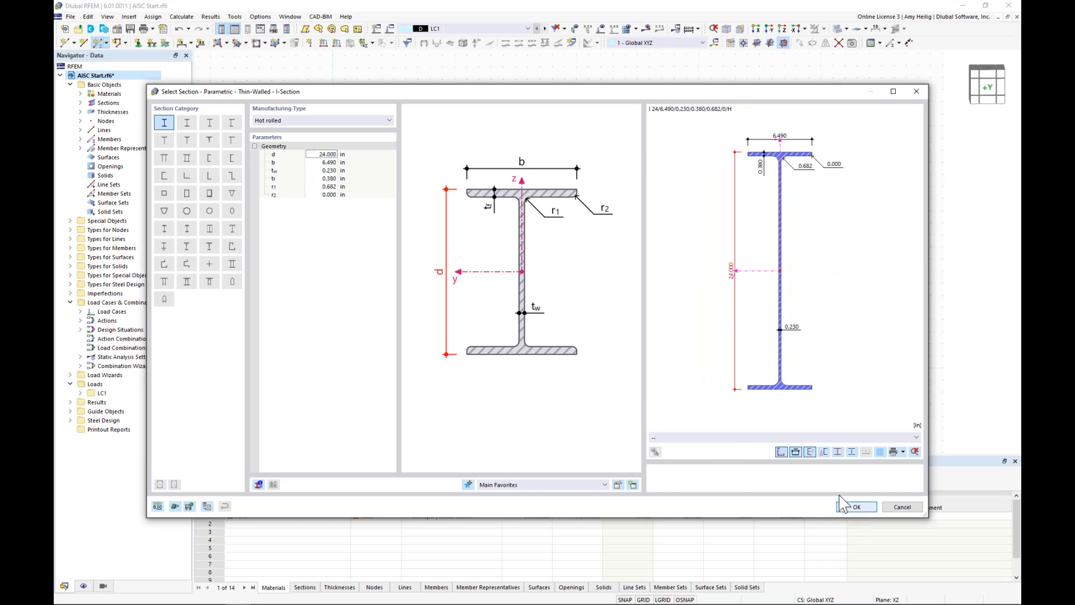
left_click(854, 507)
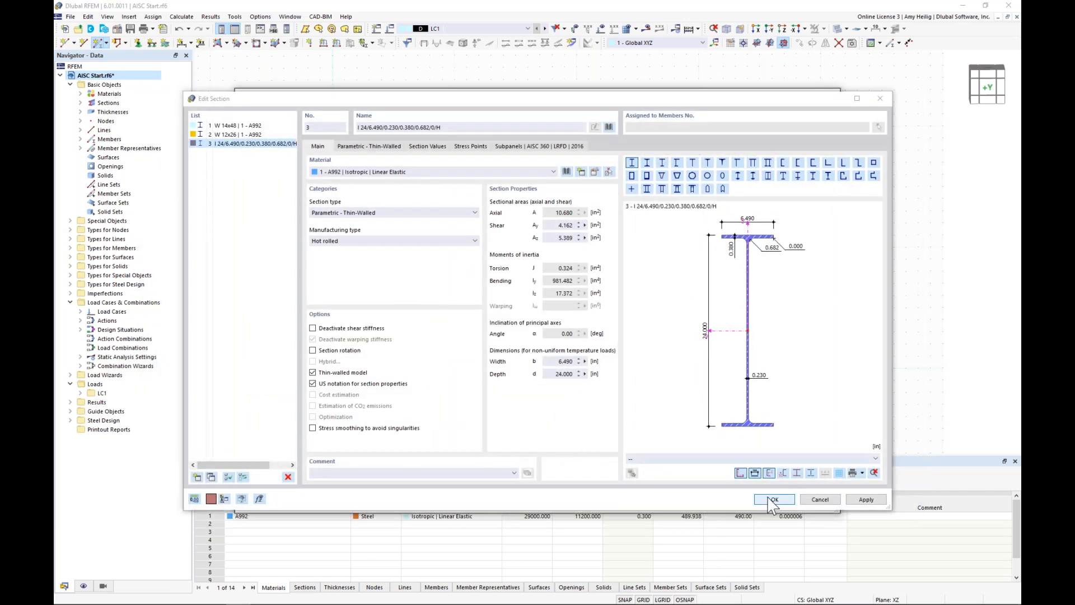
left_click(773, 499)
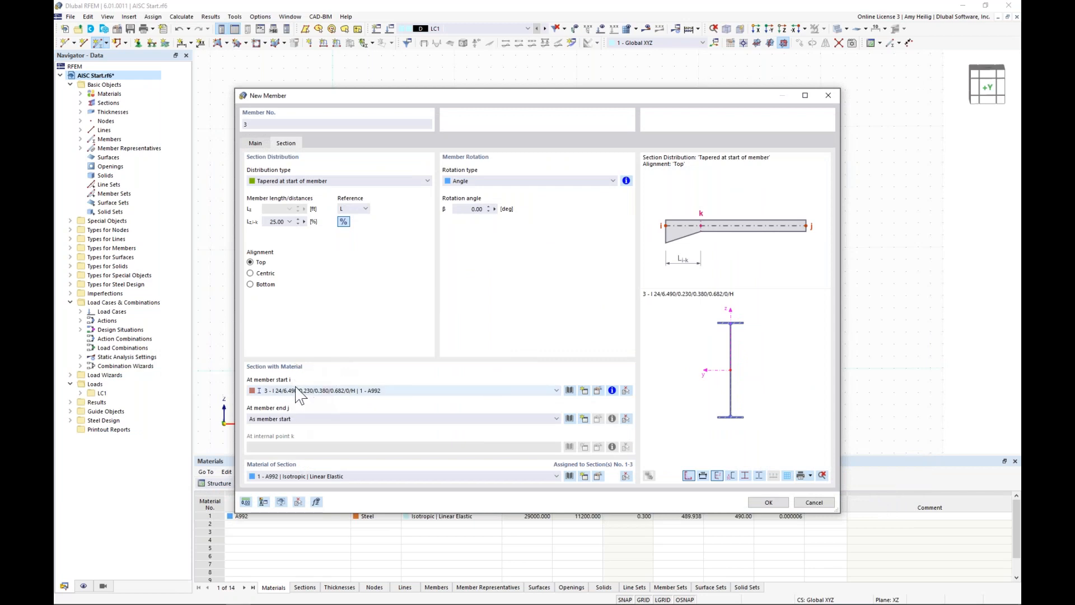
Assign W 12x26 in A992 as the tapered member's end section and accept the member definition.
left_click(456, 420)
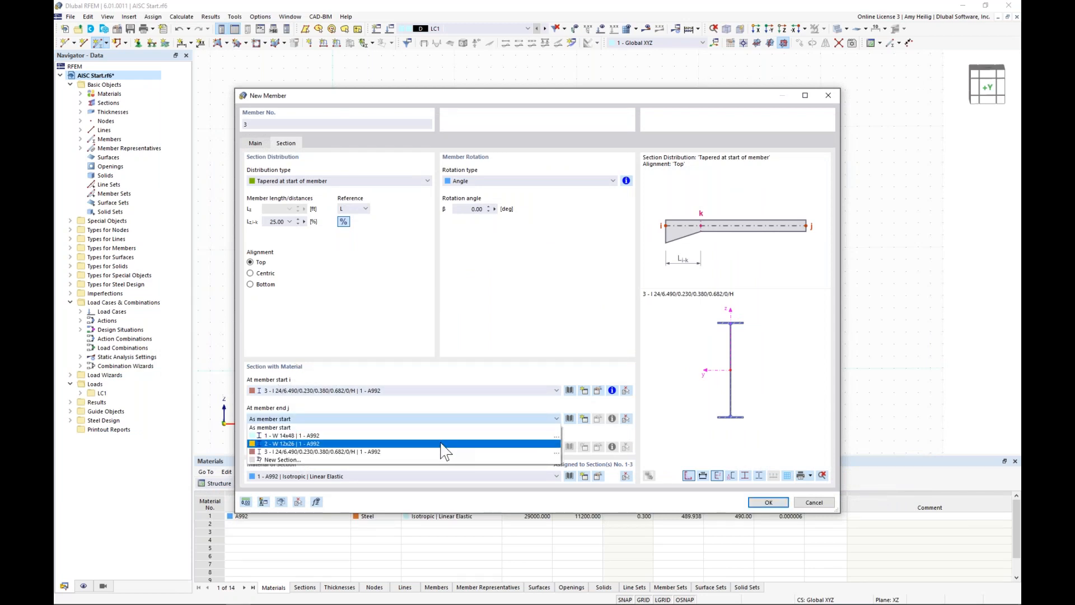
left_click(442, 446)
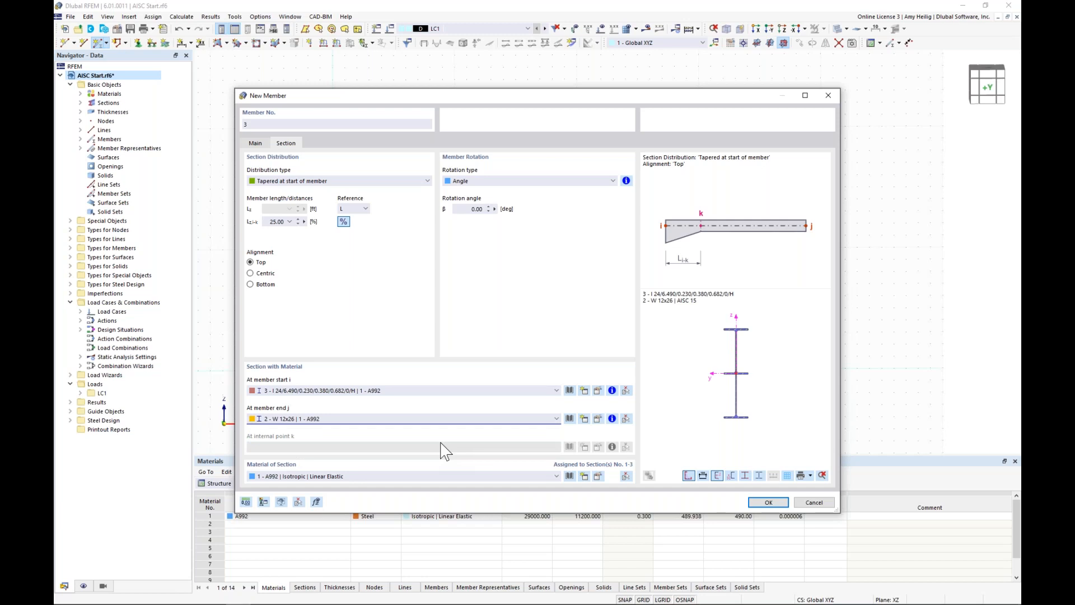
left_click(769, 503)
Place two tapered rafters, each from a column's upper node to the raised midspan node.
left_click(332, 200)
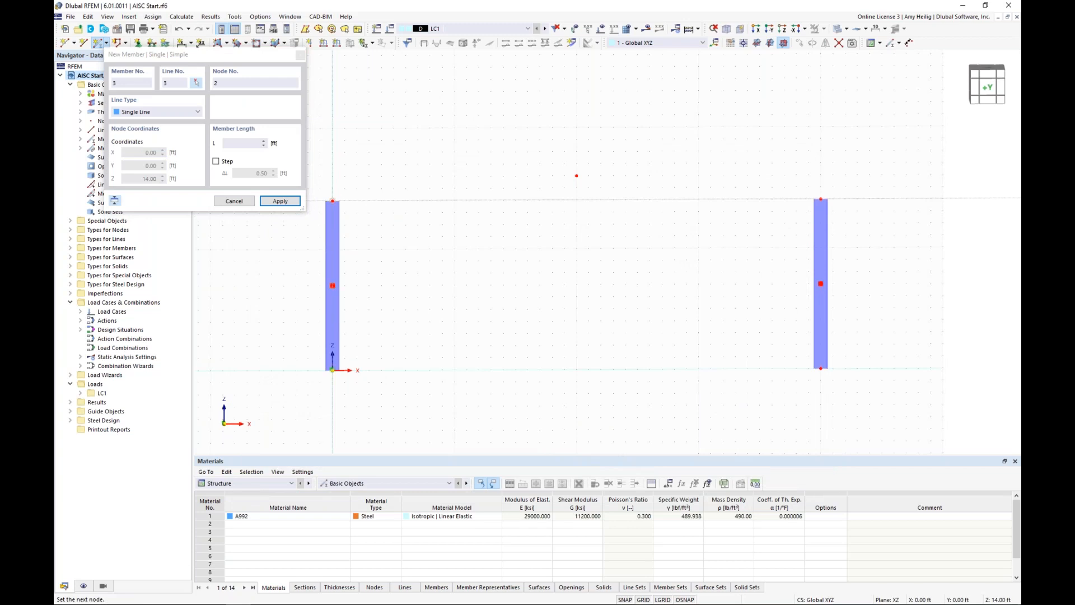
left_click(577, 175)
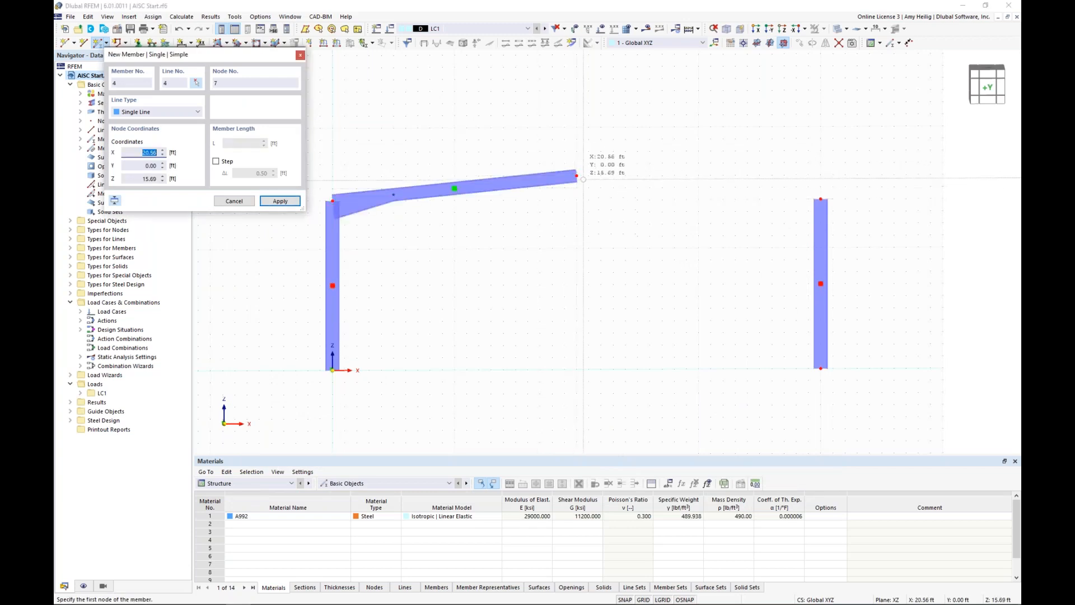
left_click(820, 199)
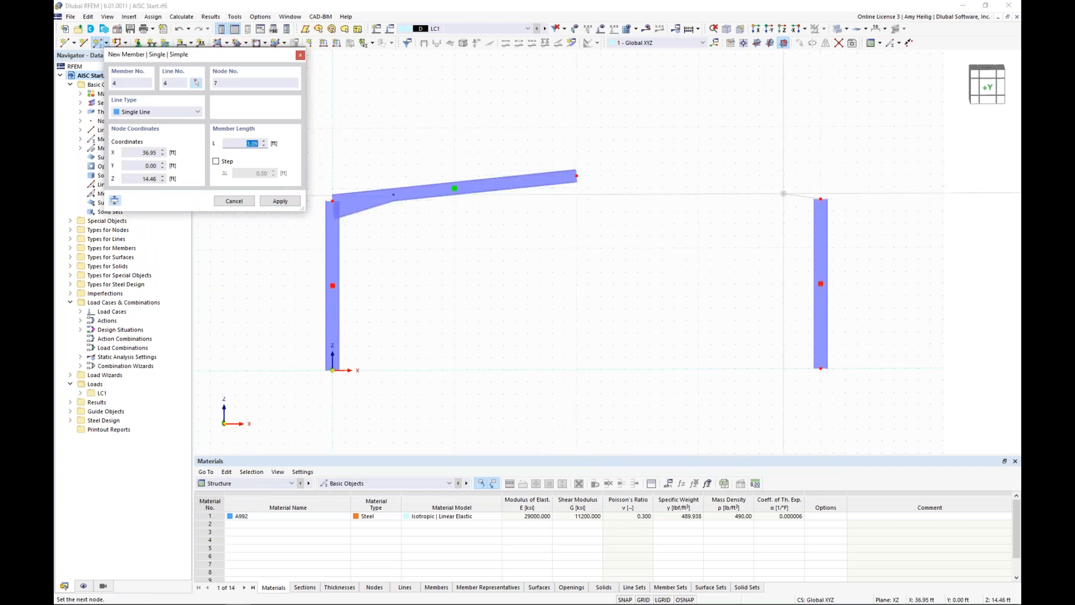
left_click(578, 175)
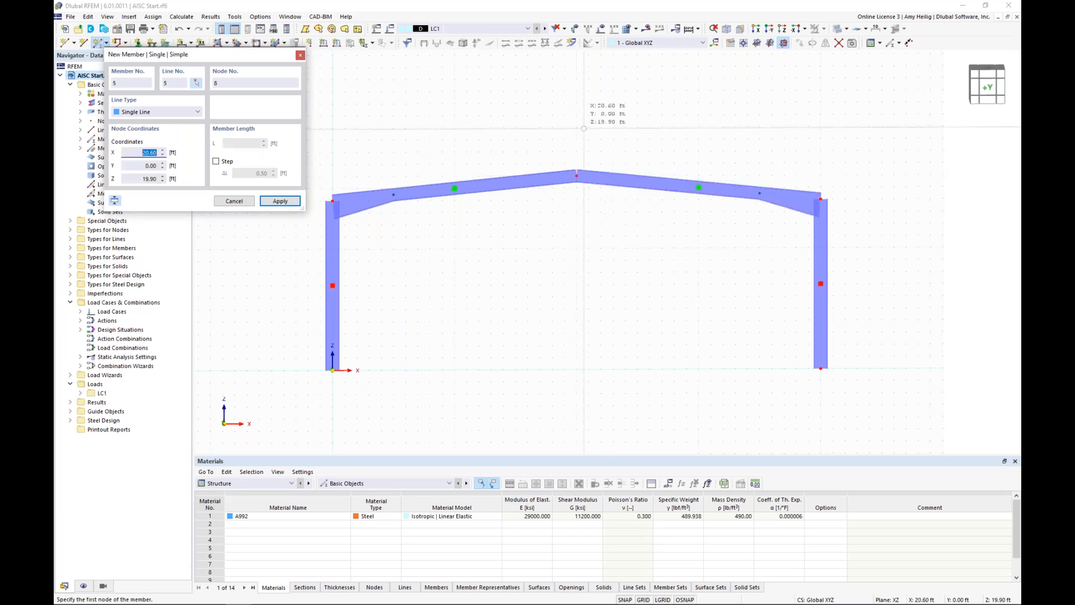
key("Escape")
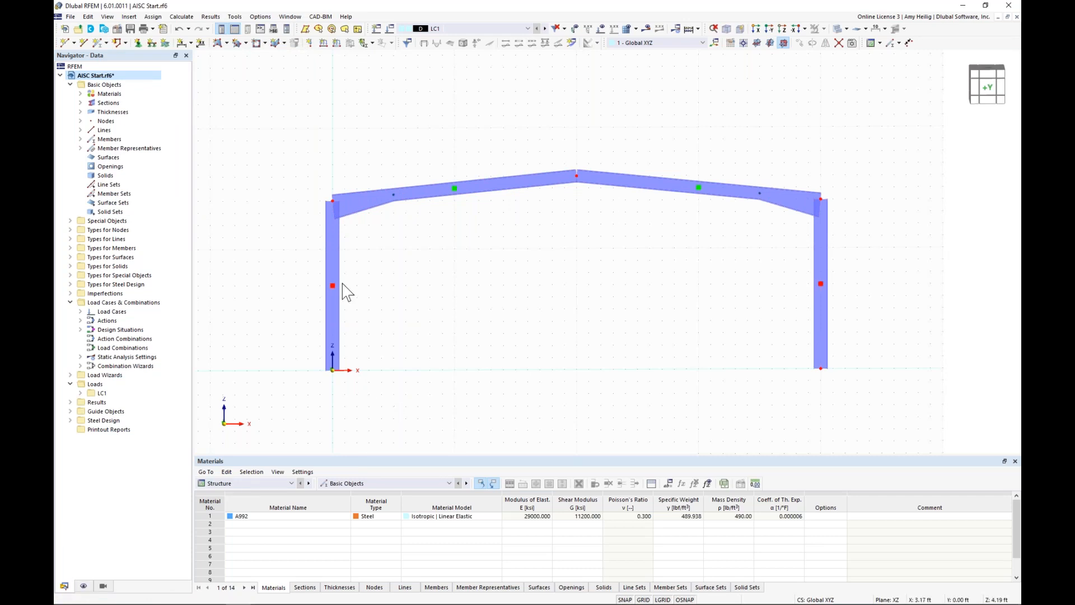
Hide the member representatives and add one intermediate on-member node to all four frame members without dividing them.
left_click(83, 585)
left_click(89, 112)
left_click_drag(878, 318, 275, 108)
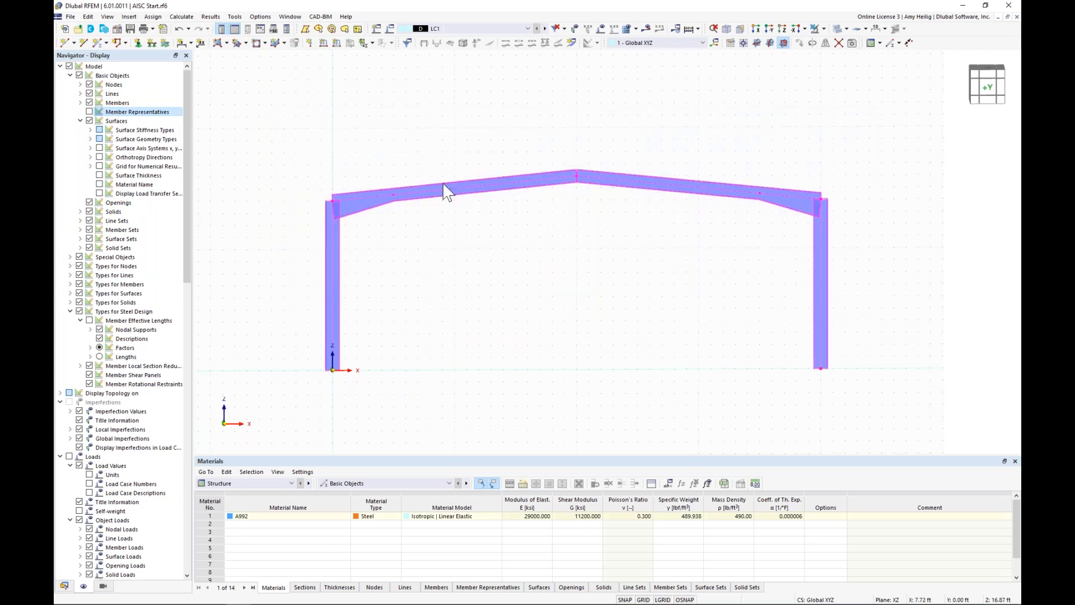
right_click(448, 199)
mouse_move(493, 234)
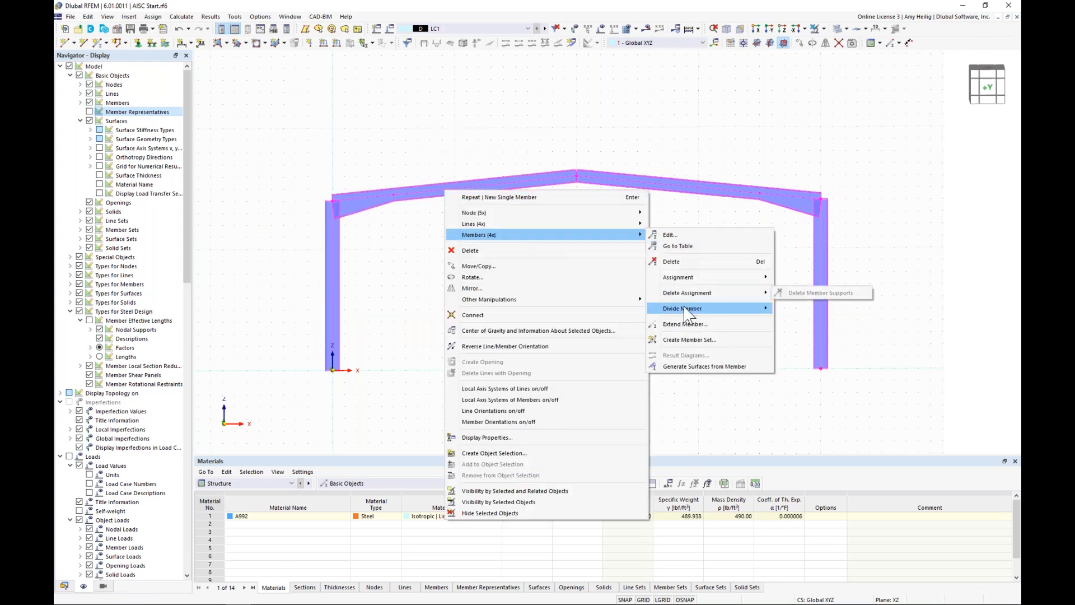
mouse_move(691, 312)
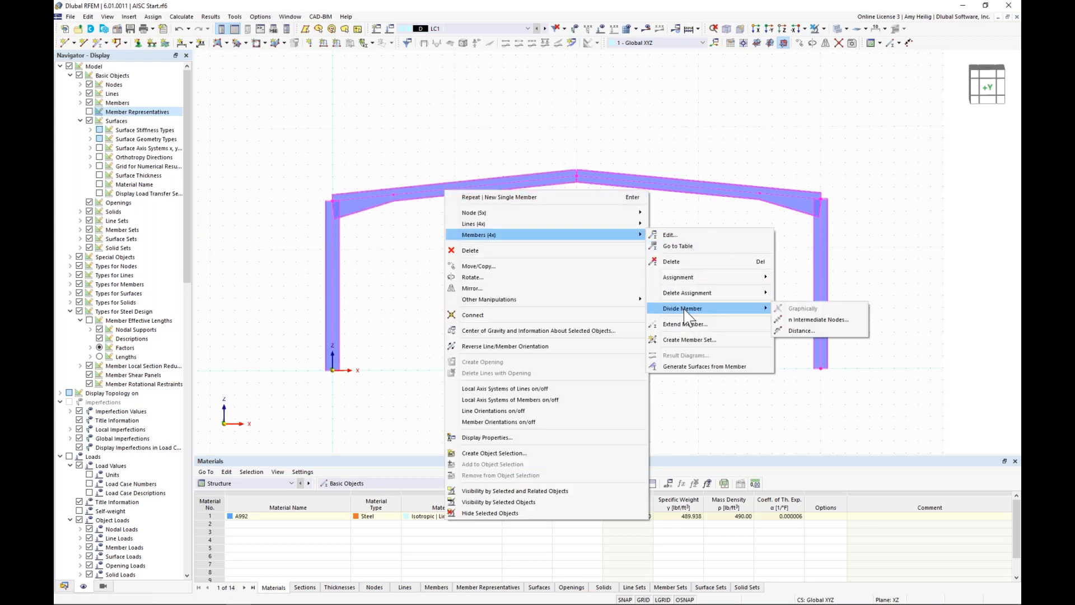
left_click(800, 321)
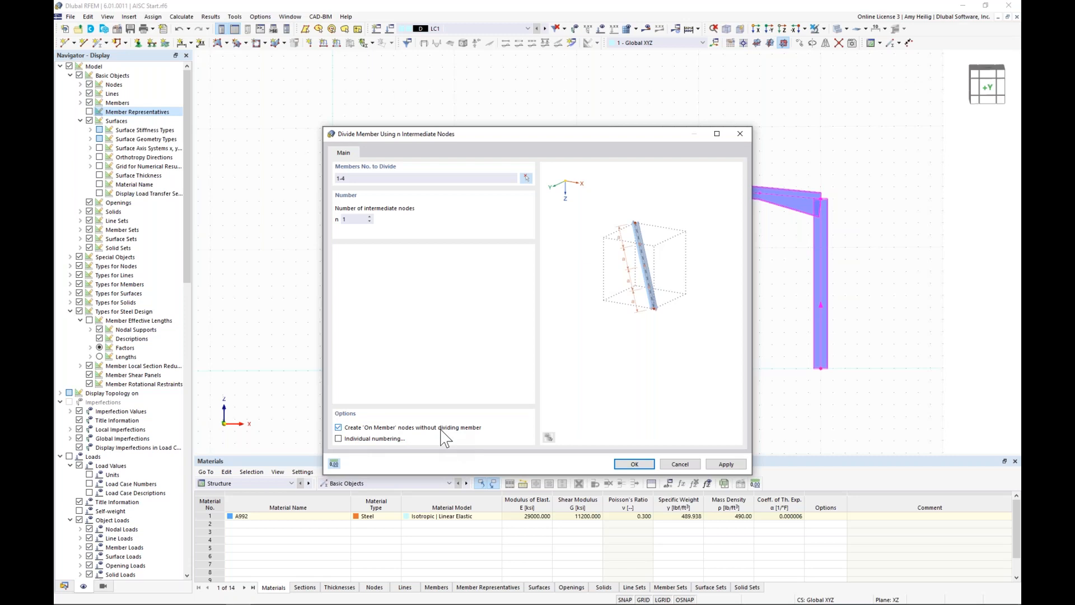
left_click(634, 464)
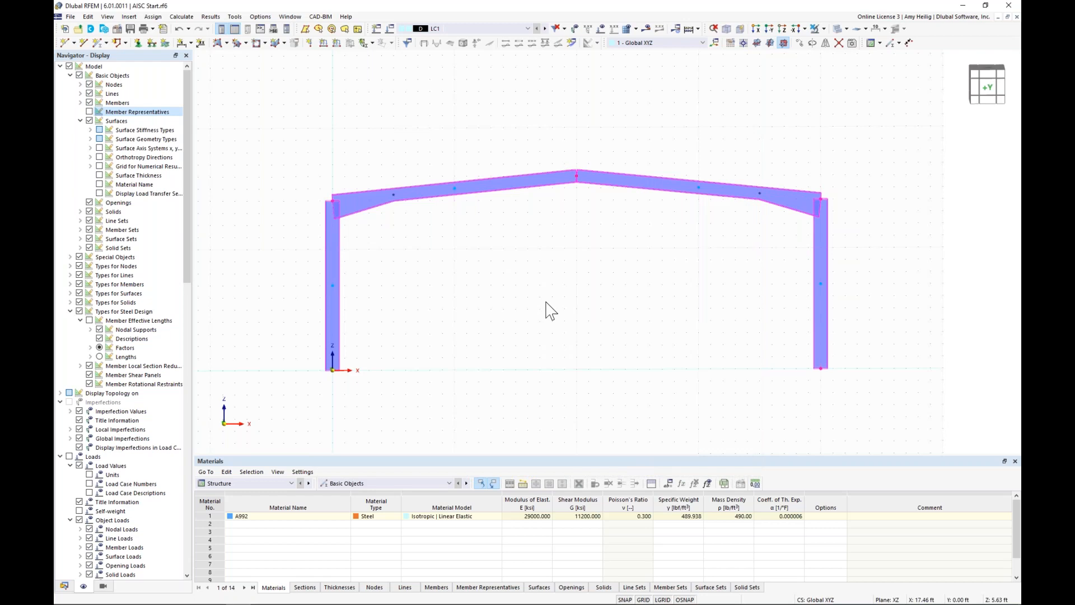
Display the model as wireframe and set up three copies of the whole frame along global Y.
left_click(836, 31)
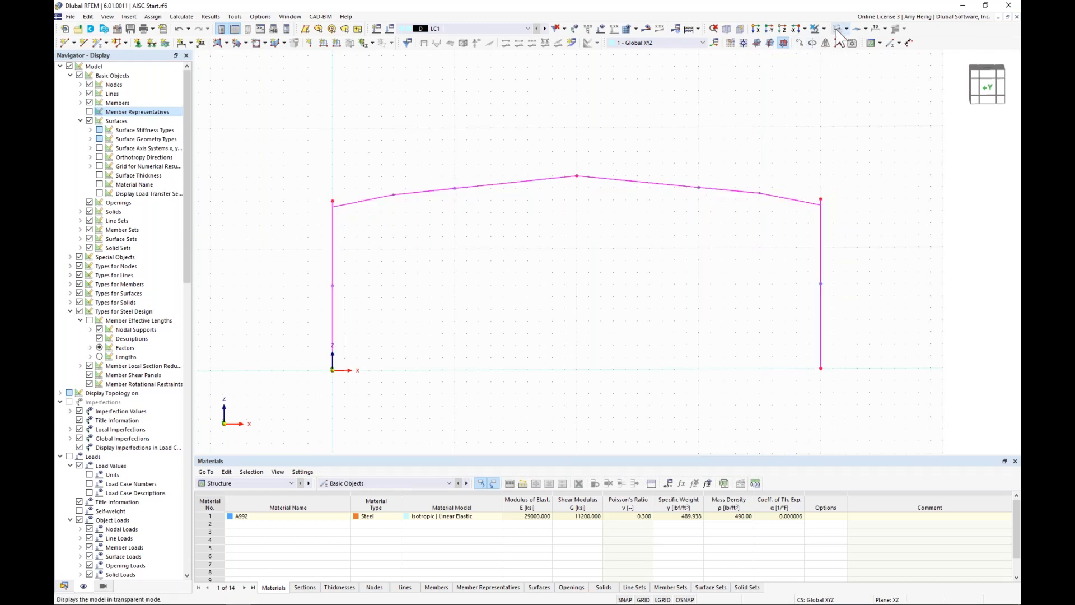
mouse_move(456, 197)
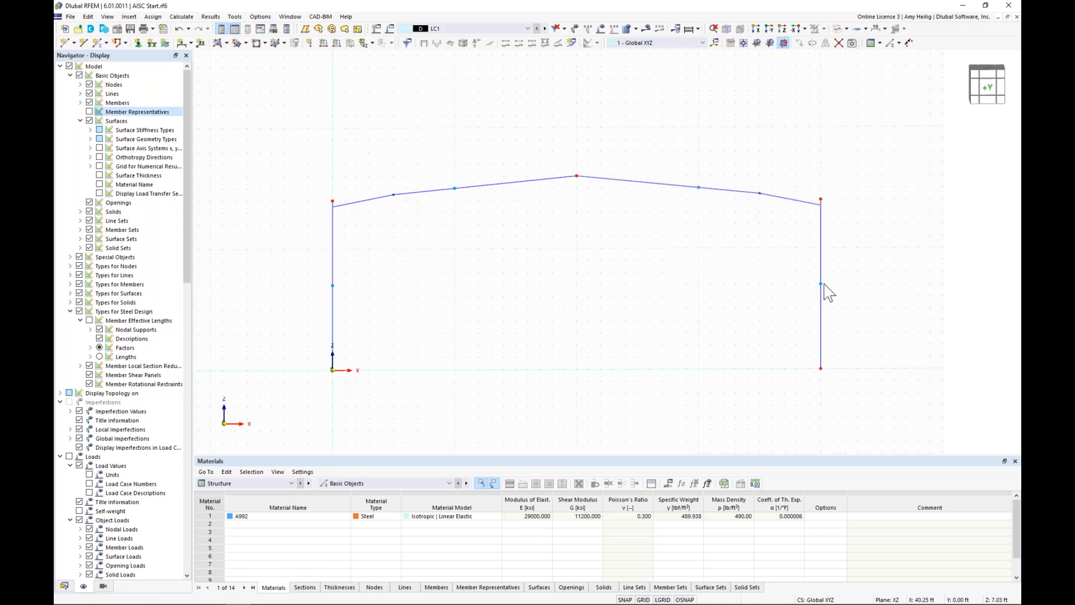
left_click_drag(877, 411, 298, 112)
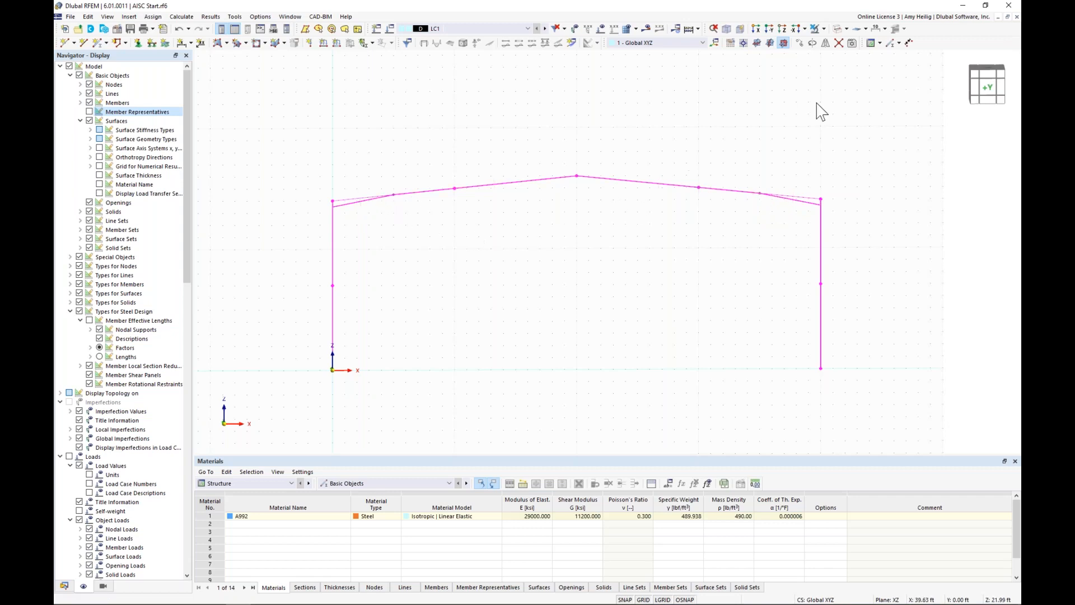
left_click(799, 44)
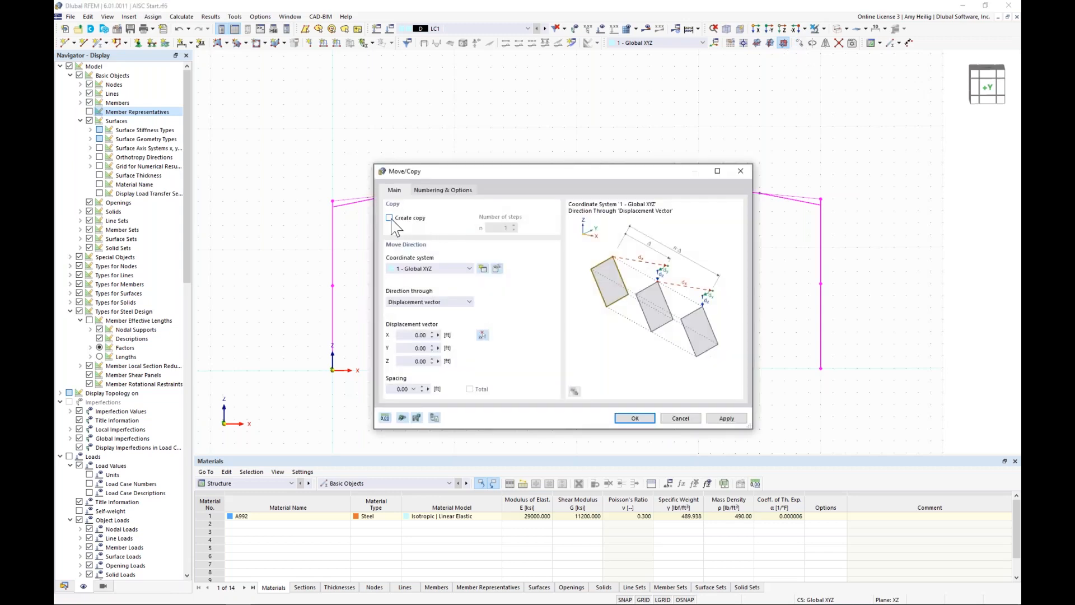
left_click_drag(502, 228, 542, 230)
left_click_drag(409, 349, 472, 352)
Enable step linking for the frame copies, with the nodes linked by a member.
left_click(443, 191)
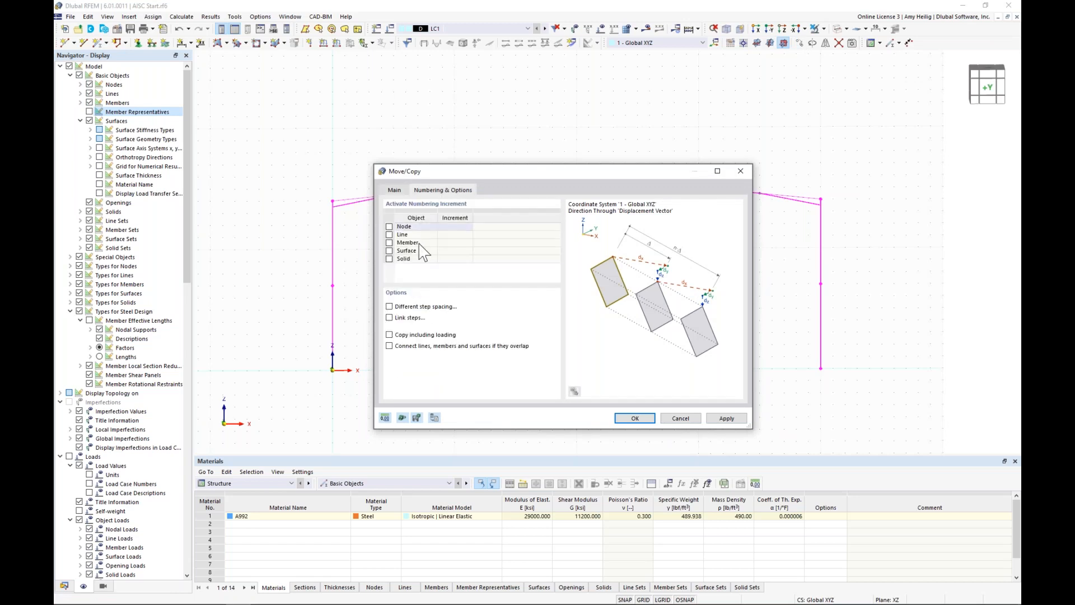
left_click(389, 317)
left_click(432, 191)
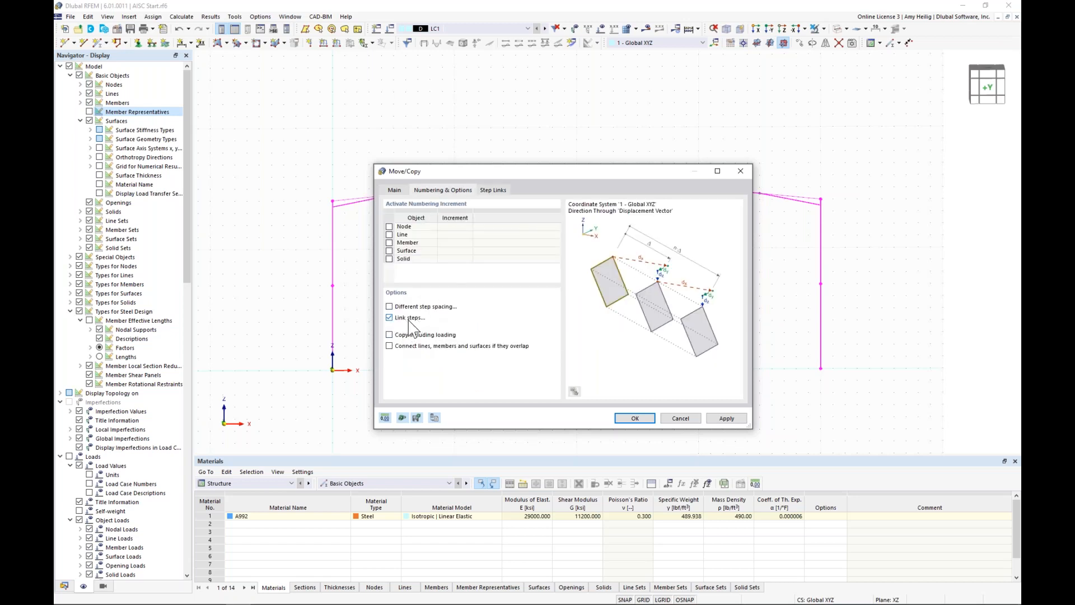
left_click(495, 191)
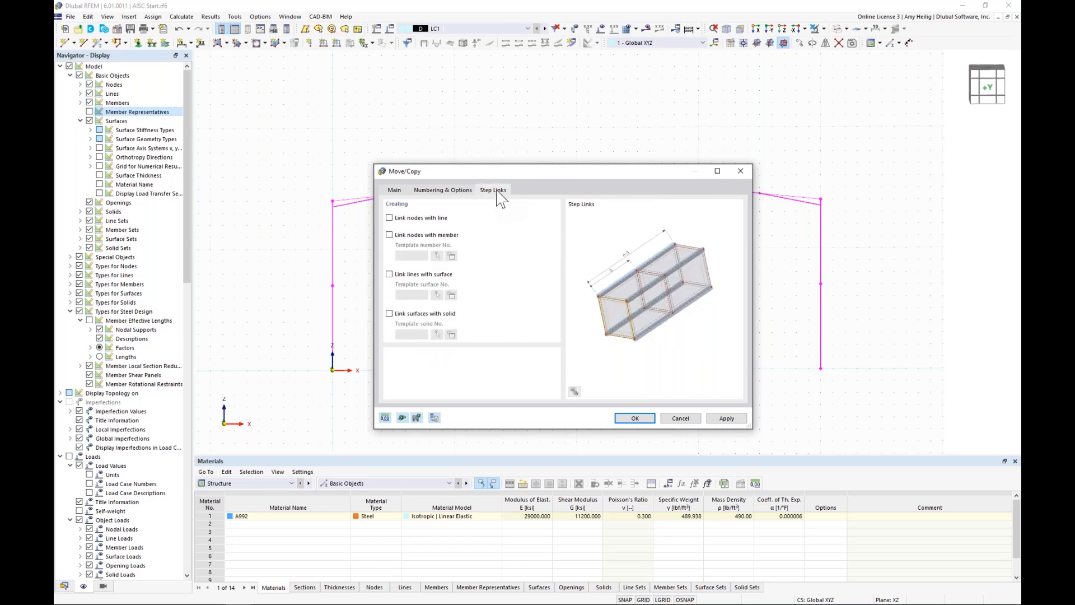
left_click(390, 235)
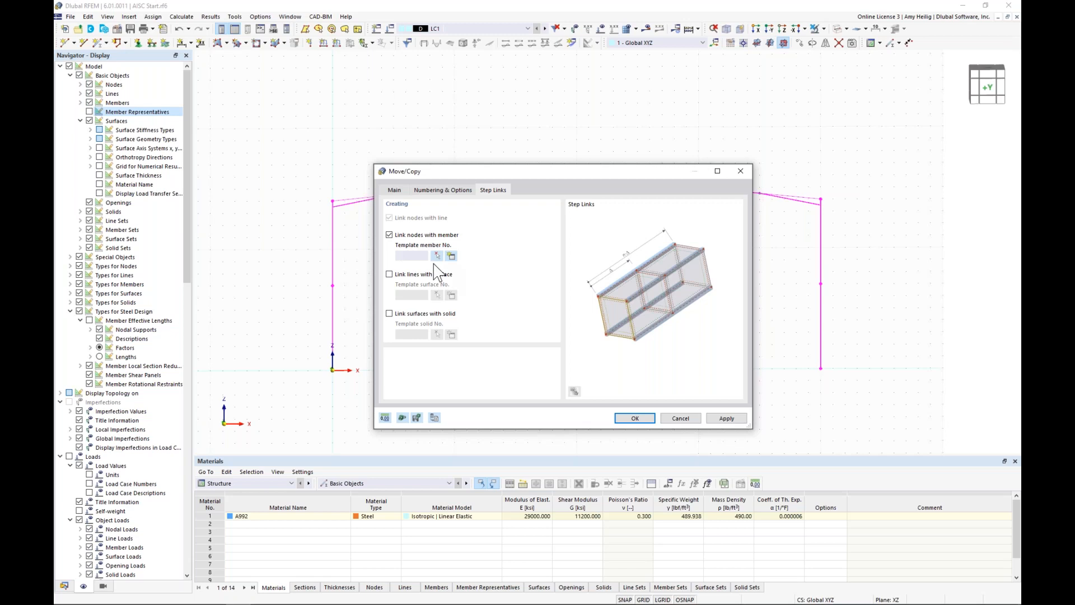
Create a new template member for the links, with type Truss and no design properties.
left_click(452, 256)
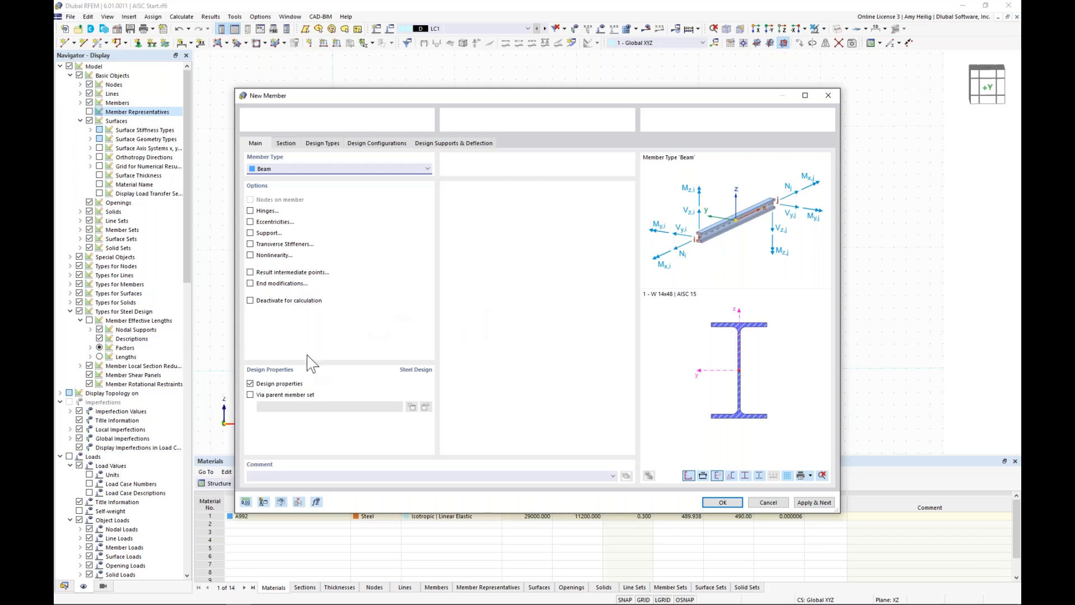
left_click(250, 384)
left_click(325, 169)
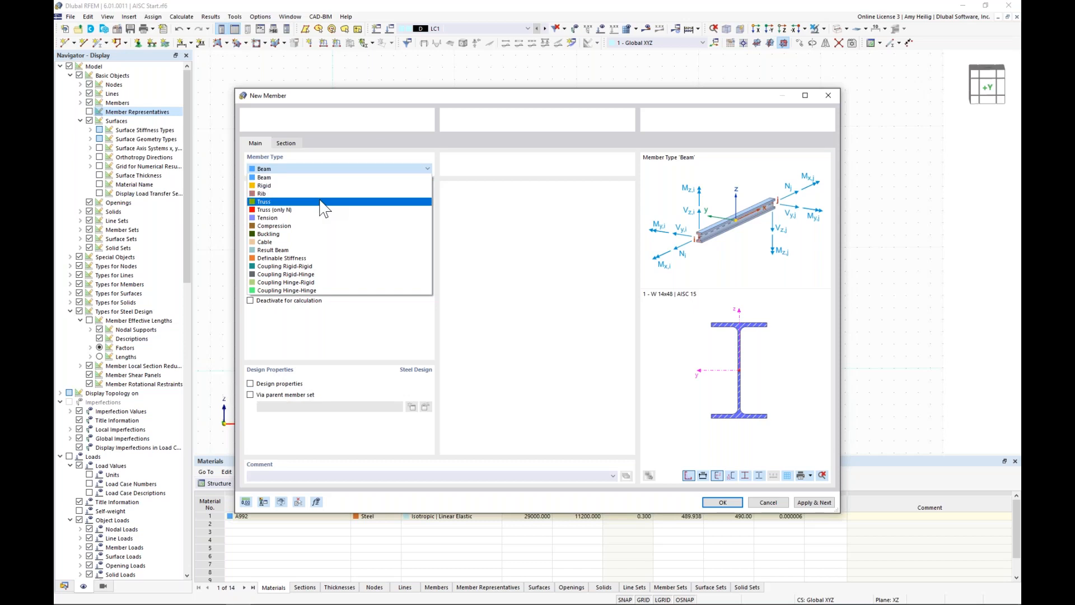
left_click(323, 202)
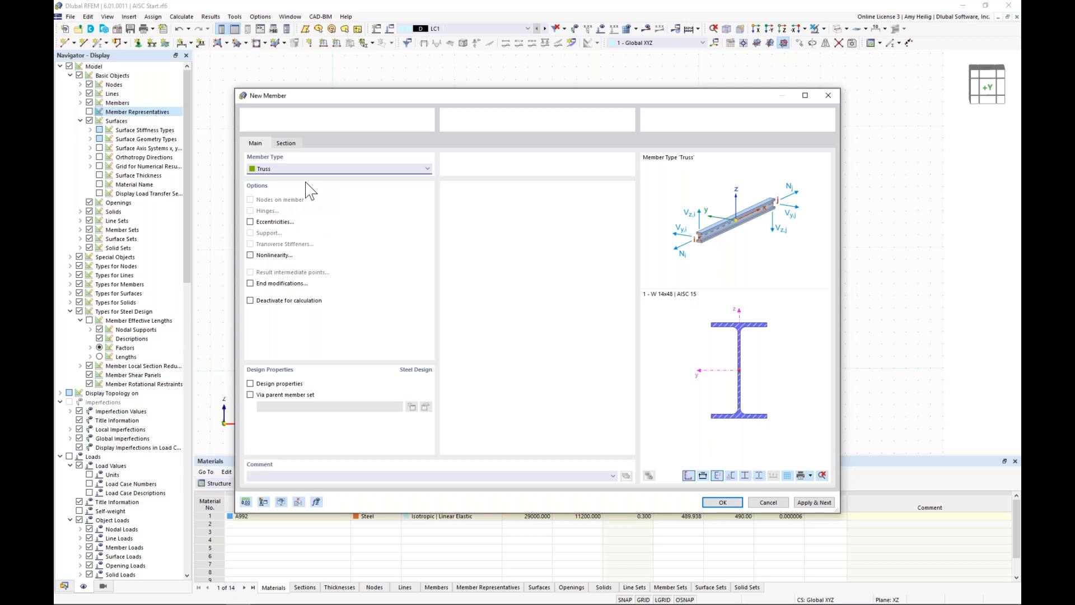
Choose the Sqr HSS 6x6x0.375 section from the AISC 15 series for the template truss member.
left_click(288, 145)
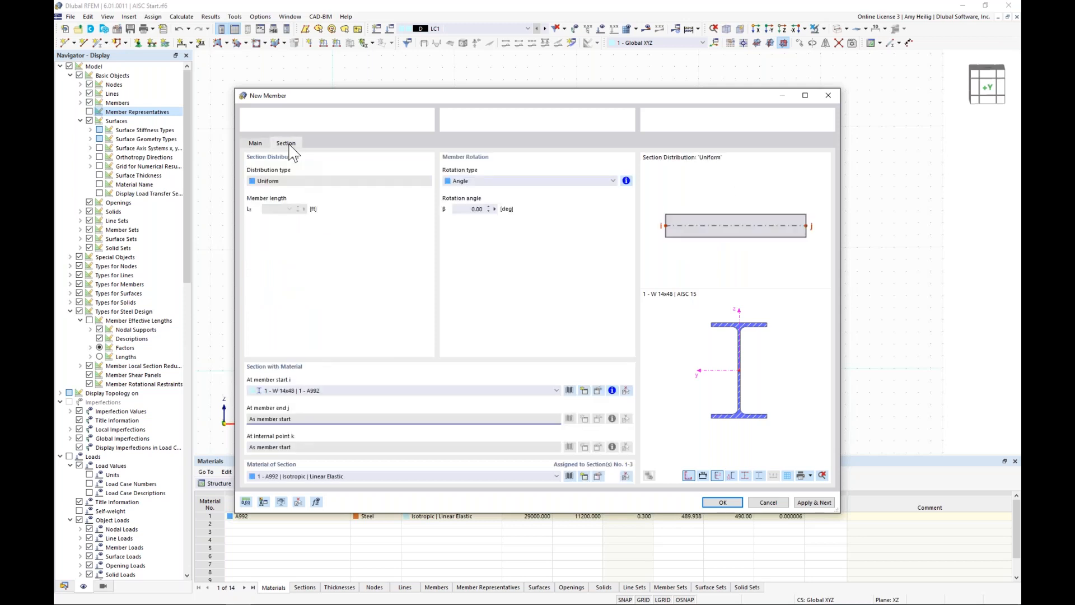
left_click(569, 390)
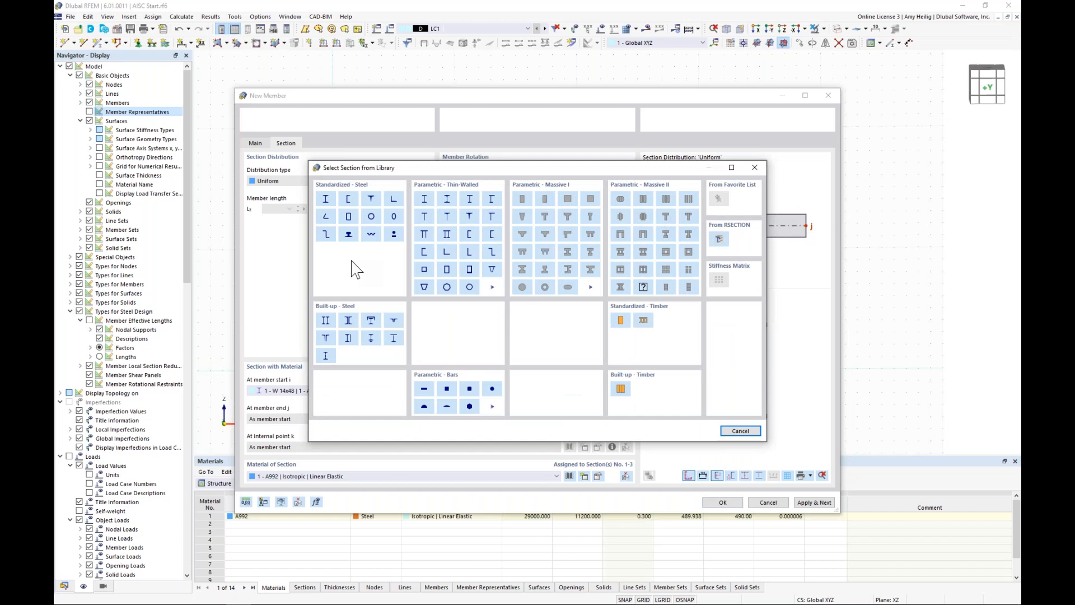
left_click(347, 220)
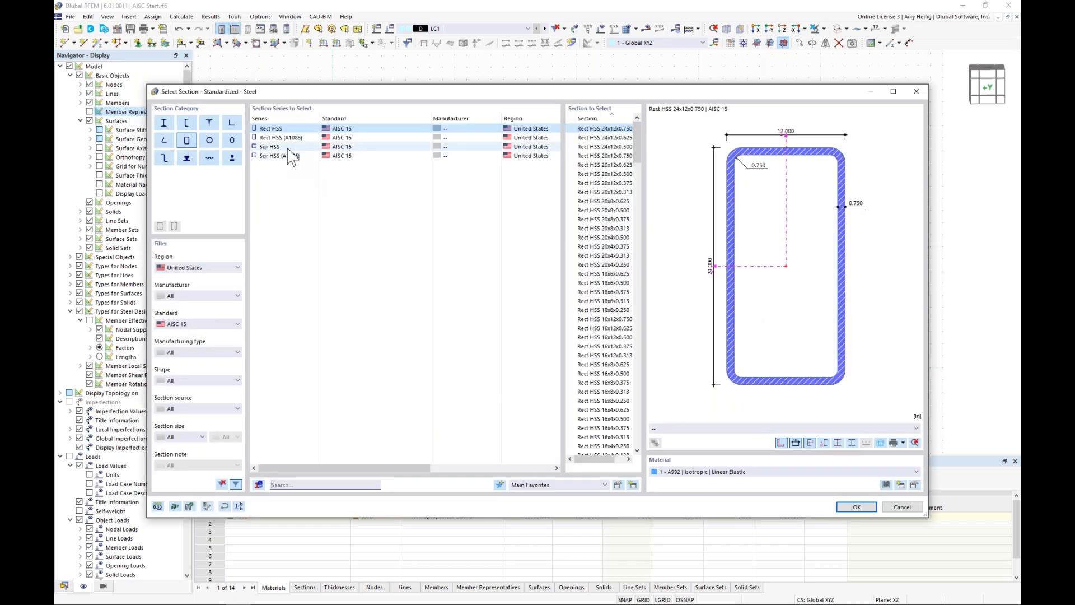
left_click(271, 146)
scroll(632, 241, "down", 7)
scroll(632, 241, "down", 6)
left_click(602, 310)
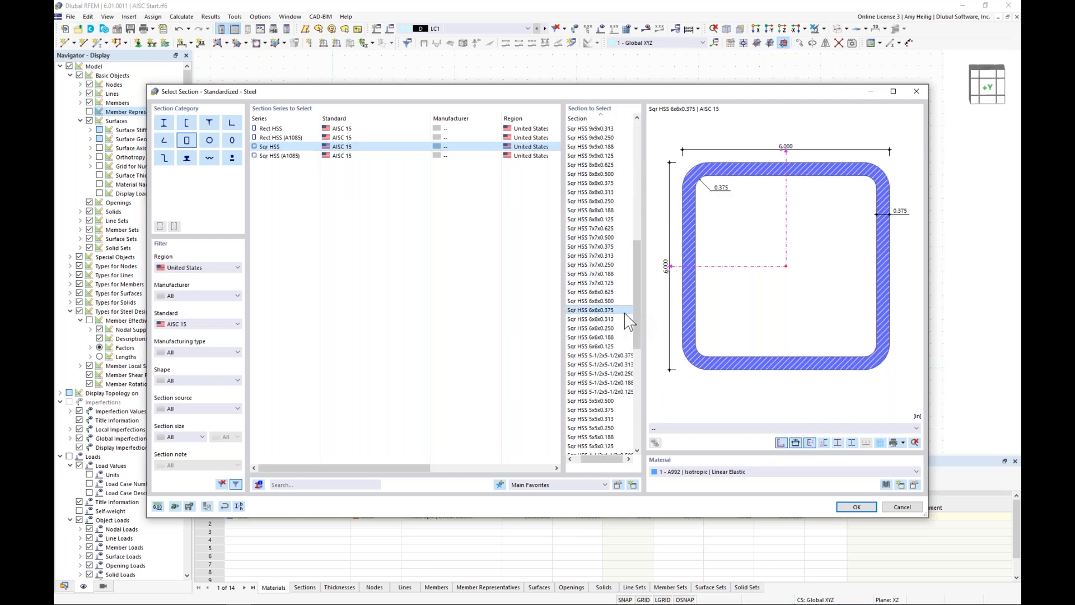
Assign A500, Grade C (Shapes) from AISC 360-16 to the HSS section and accept the template truss member.
left_click(886, 485)
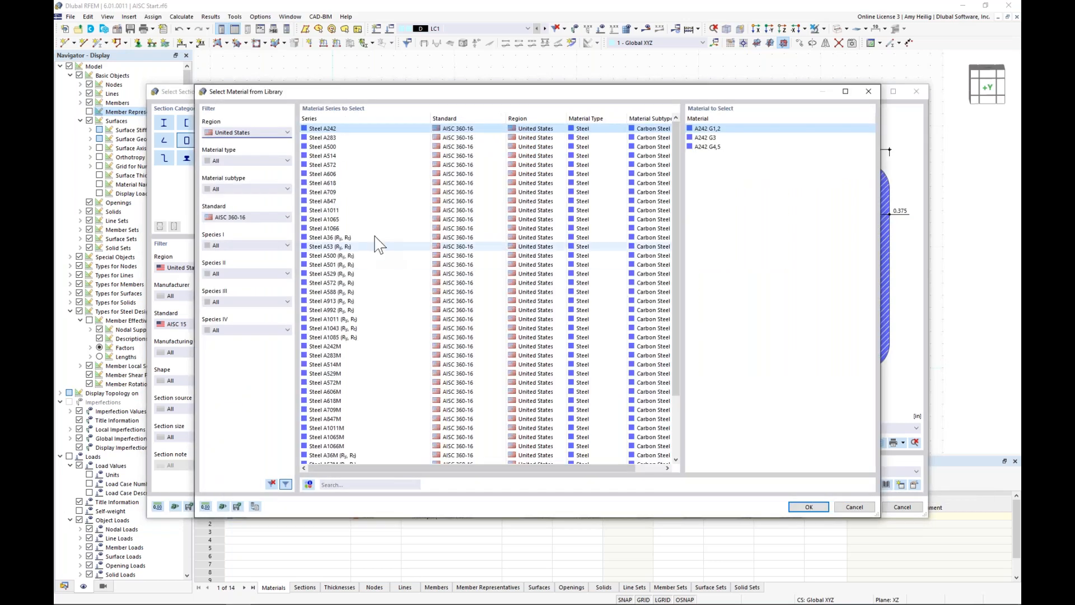
left_click(331, 256)
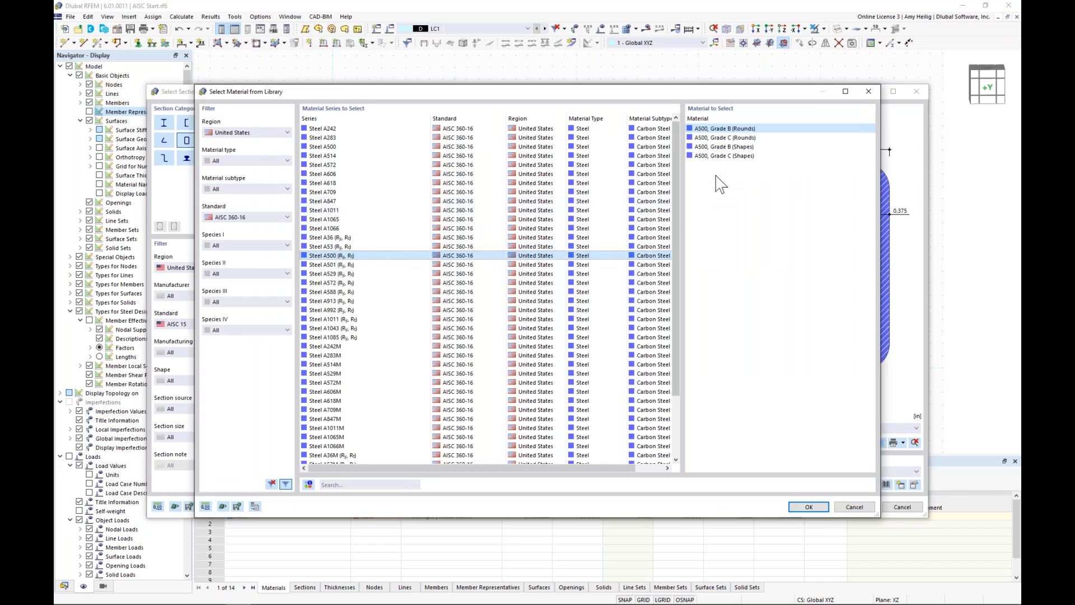
left_click(712, 156)
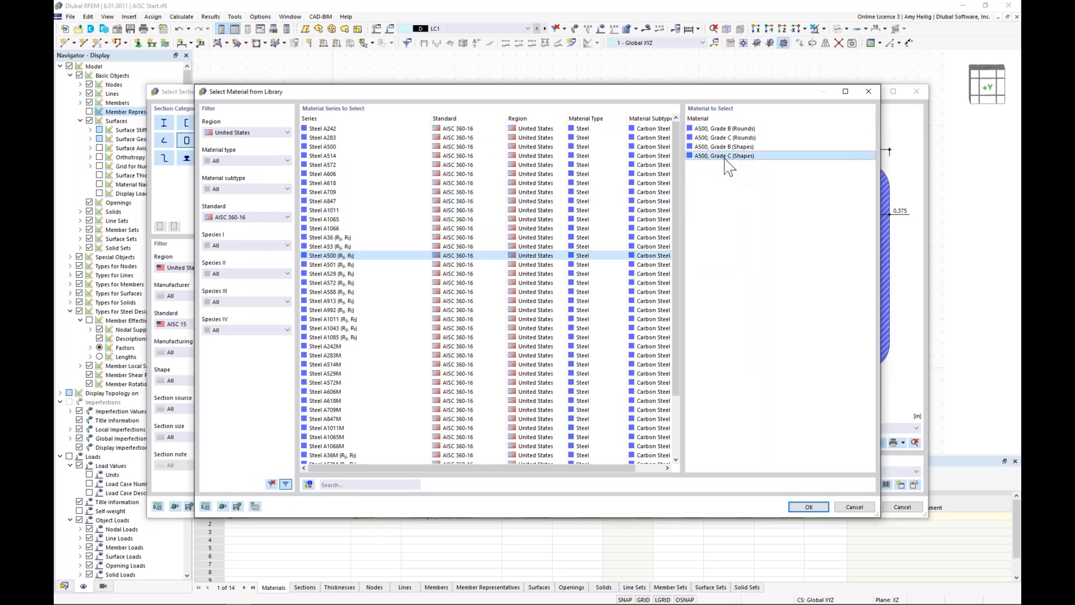
left_click(807, 506)
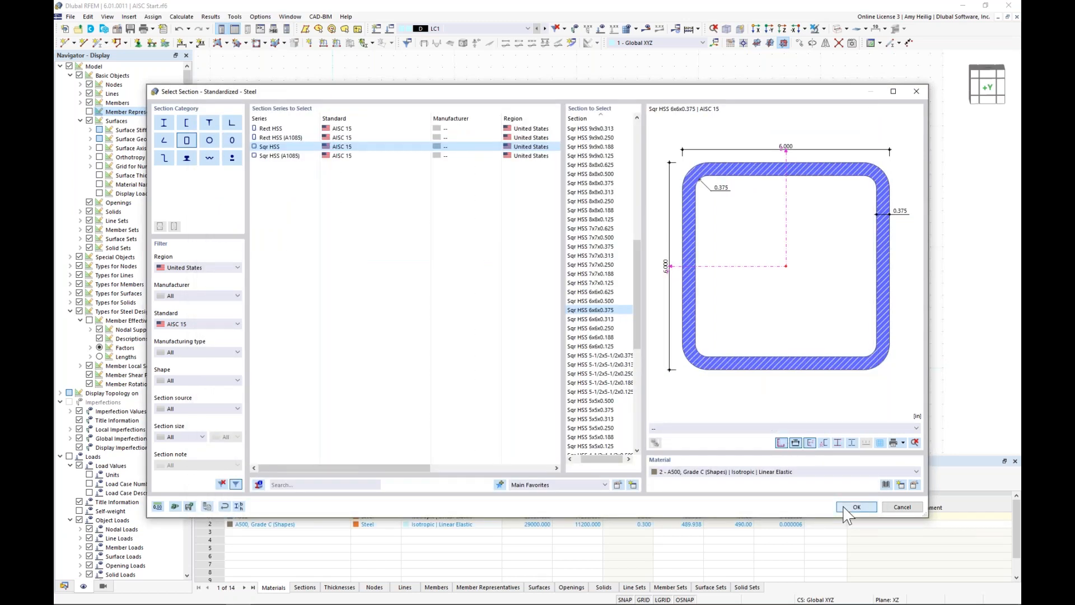
left_click(848, 507)
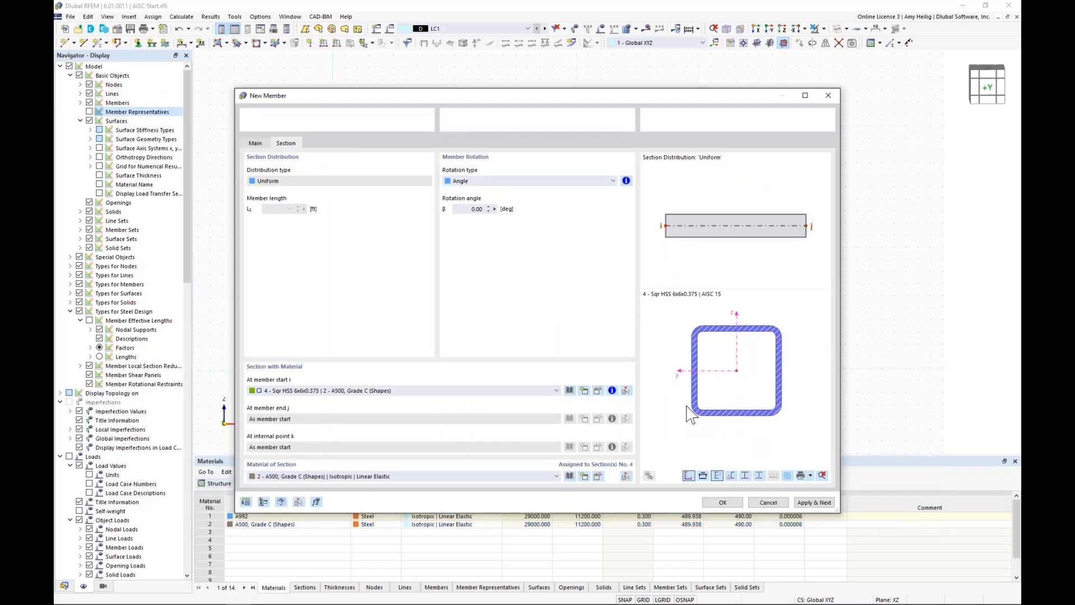
left_click(722, 502)
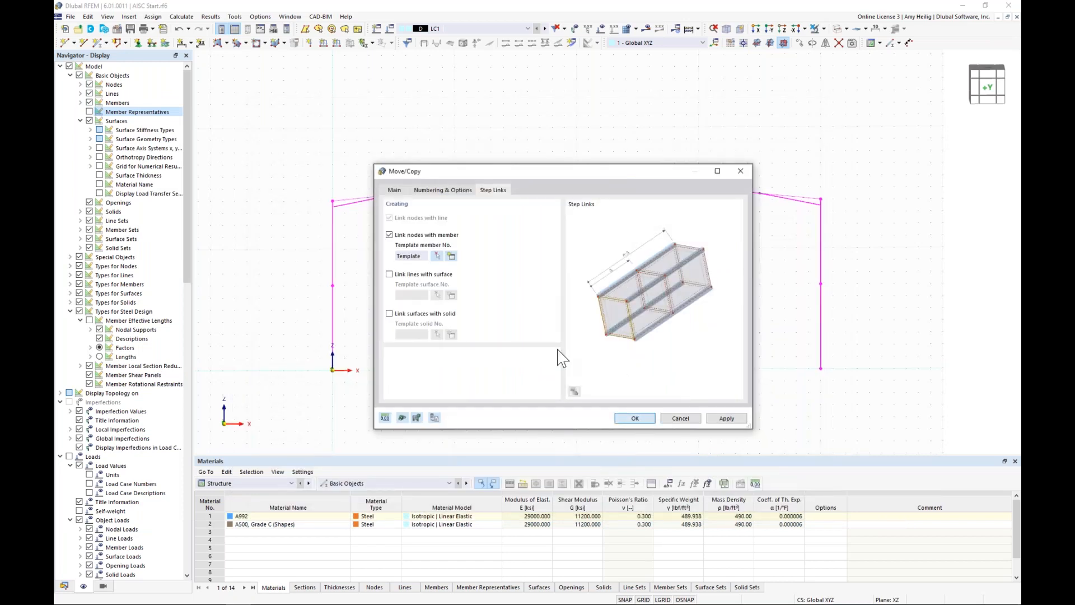
Create the linked frame copies and display the 3D structure with transparent solid sections.
scroll(479, 294, "down", 1)
middle_click_drag(479, 294, 521, 311, "ctrl")
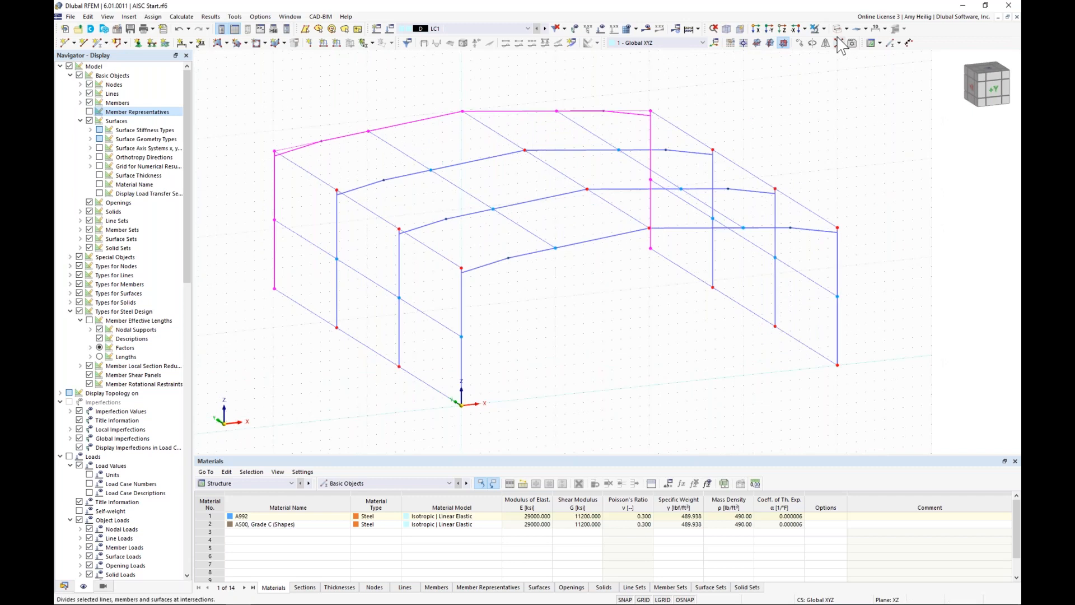
left_click(839, 29)
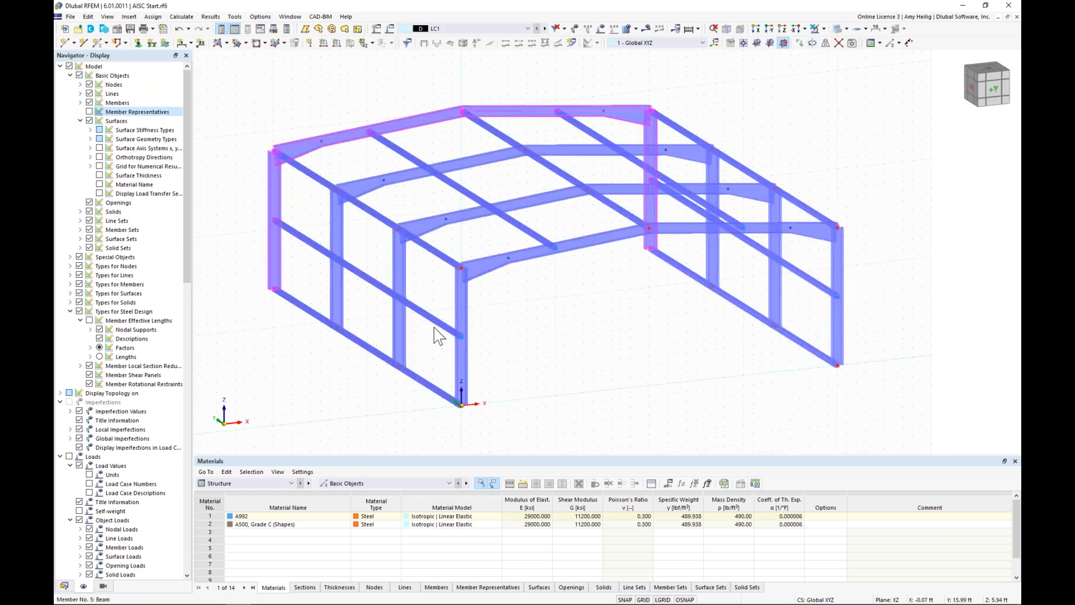
Change the member type of the six longitudinal truss members along the column bases to Coupling Hinge-Hinge.
left_click(521, 354)
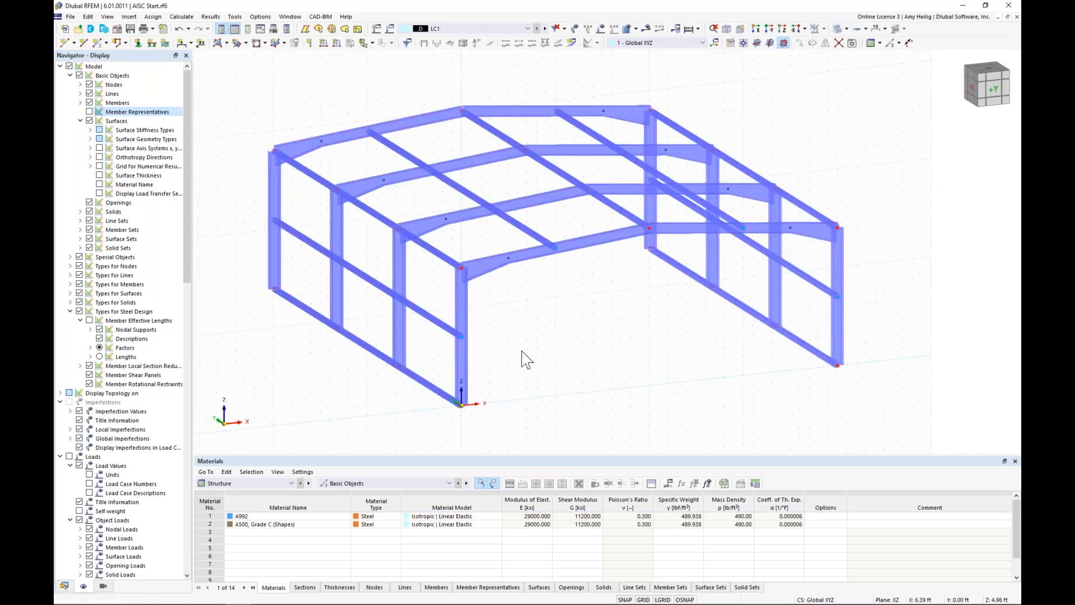
middle_click_drag(522, 354, 523, 354)
middle_click_drag(575, 355, 657, 321, "ctrl")
left_click(476, 331)
left_click(571, 331, "ctrl")
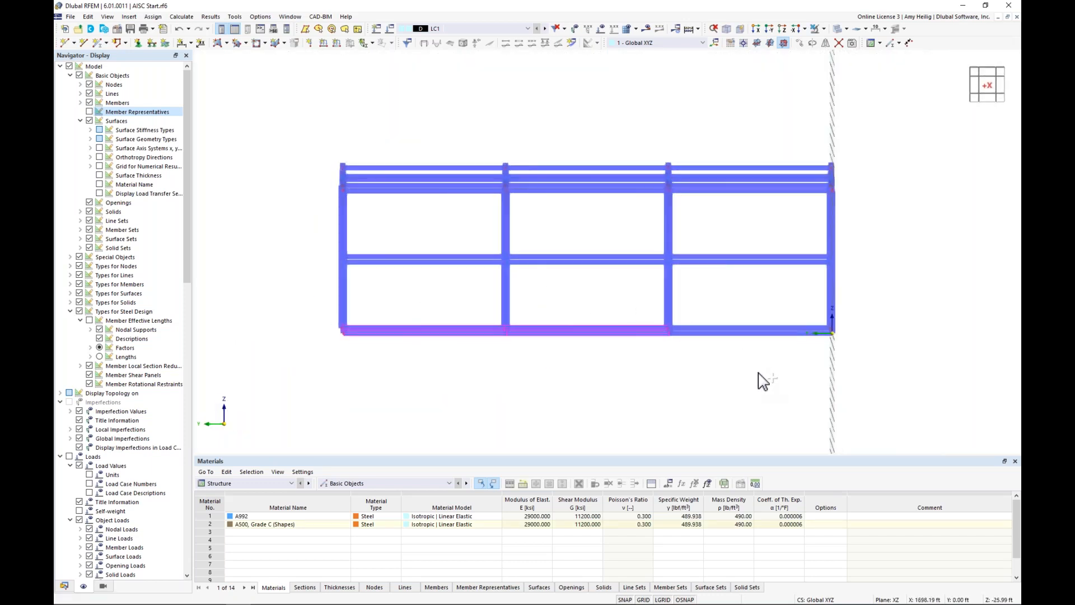
middle_click_drag(720, 375, 619, 384, "ctrl")
double_click(620, 385)
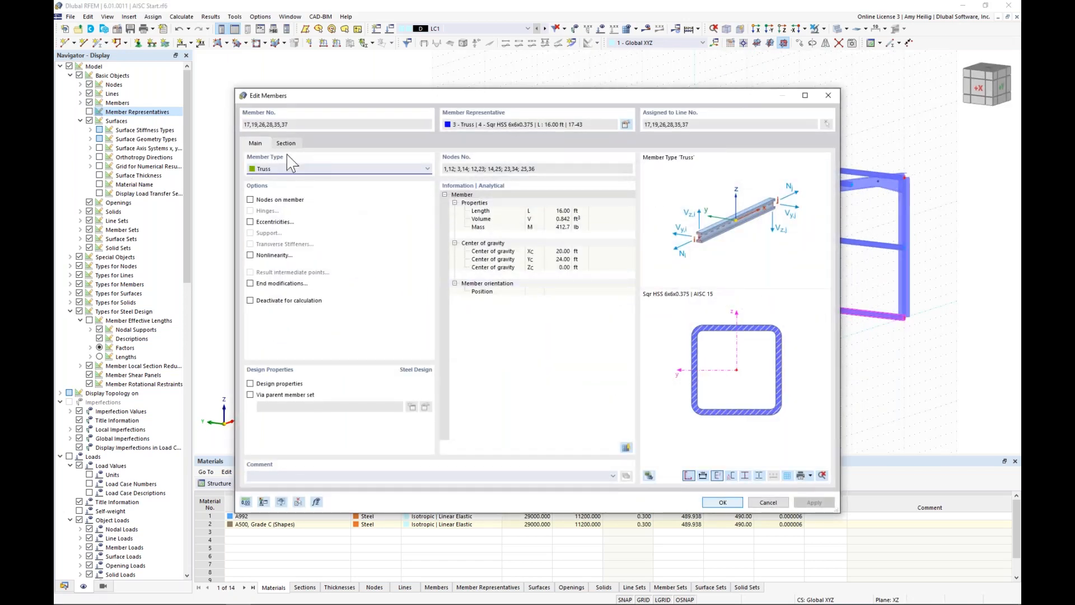
left_click(289, 169)
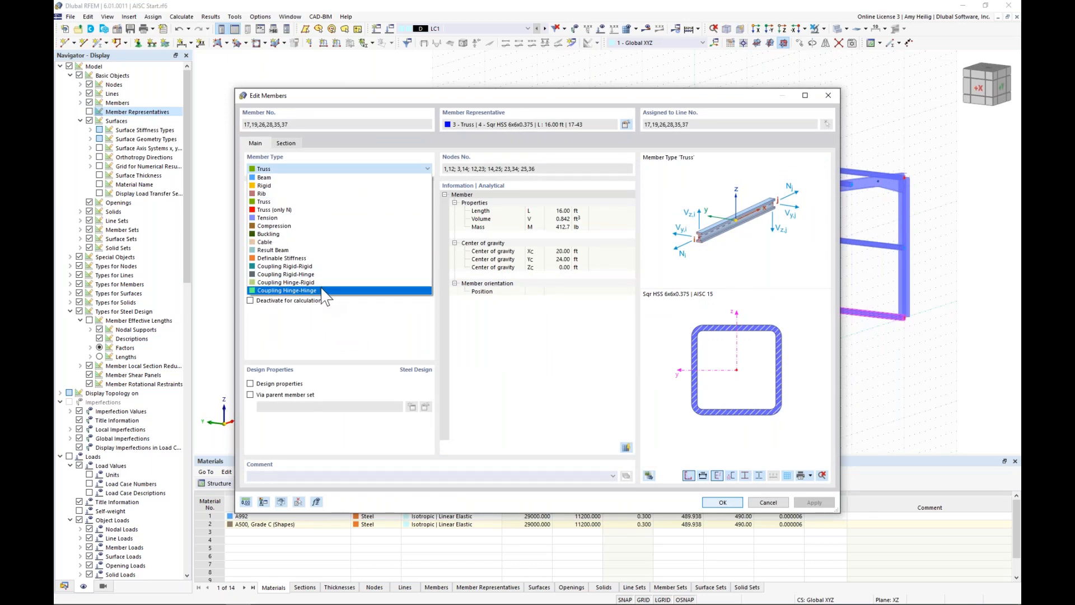
left_click(323, 291)
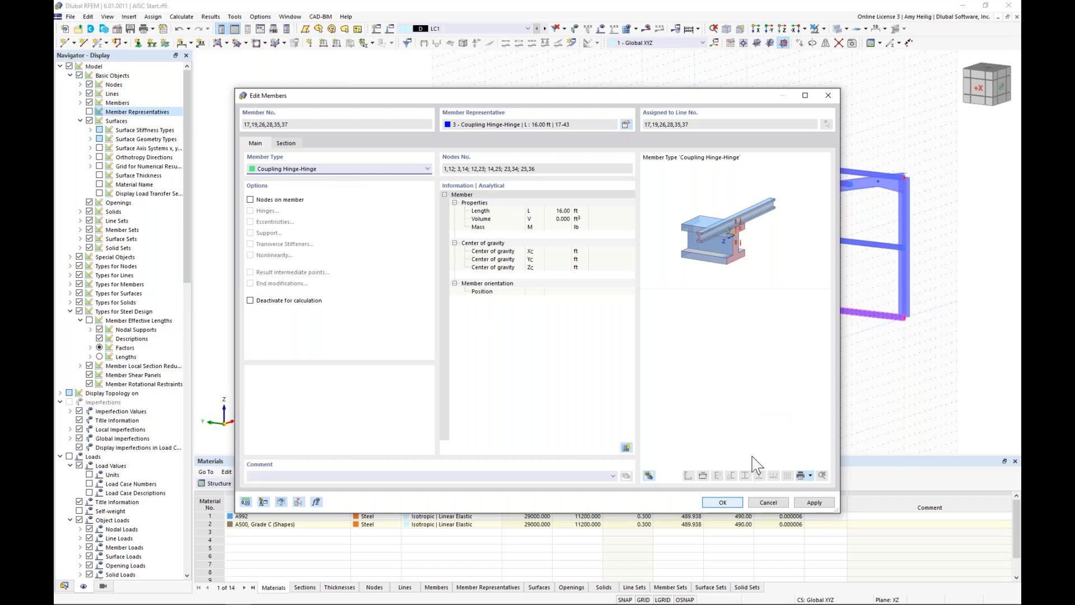
left_click(721, 503)
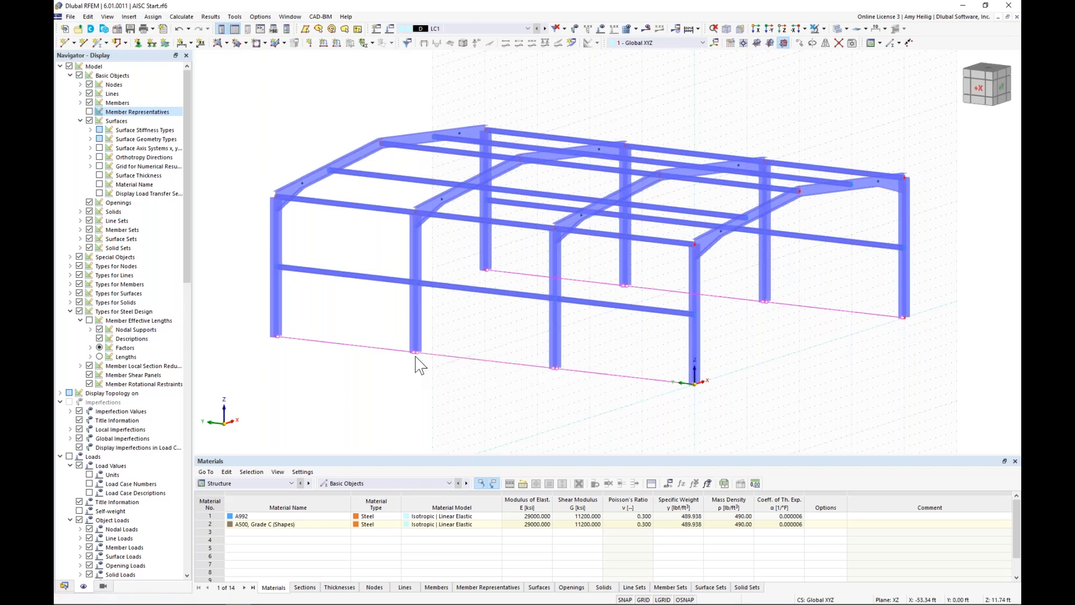
Start a new member with type Tension and no design properties for the cross bracing.
scroll(477, 378, "down", 1)
middle_click_drag(481, 385, 440, 378, "ctrl")
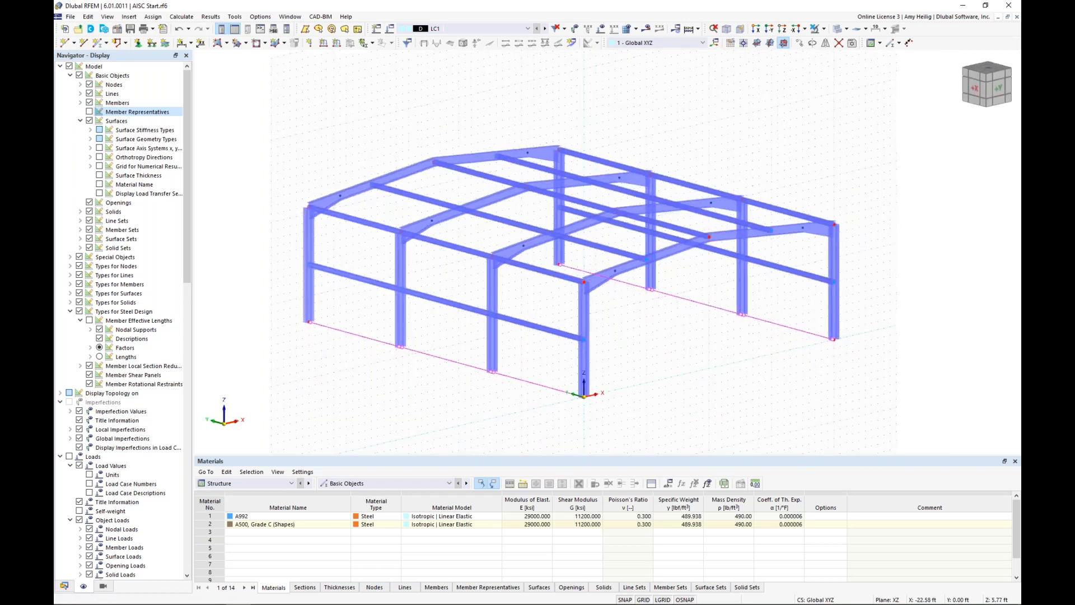
left_click(643, 600)
middle_click_drag(404, 392, 372, 360)
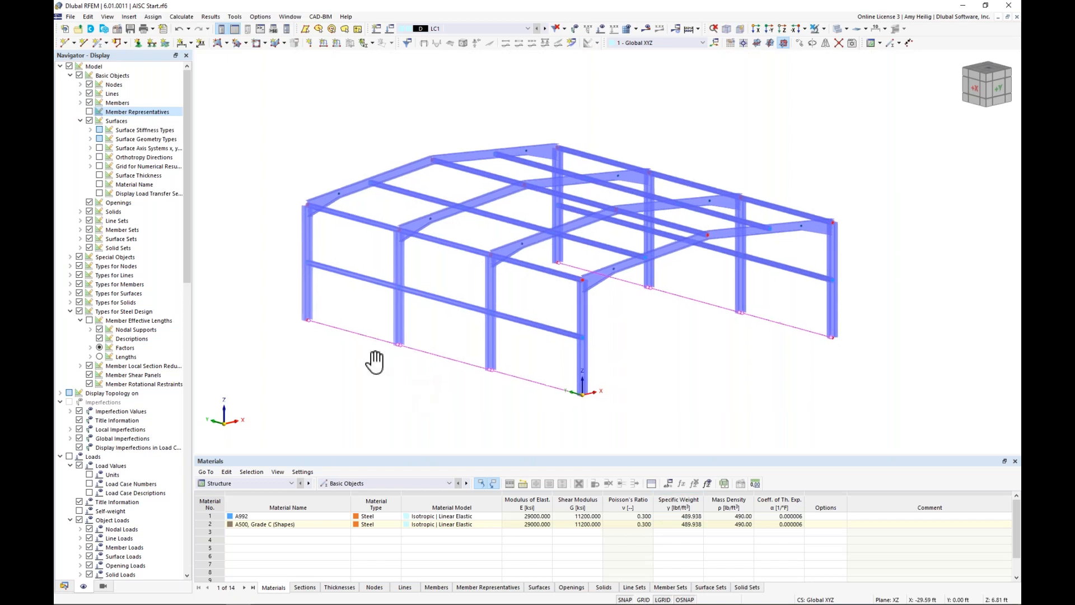
left_click(99, 45)
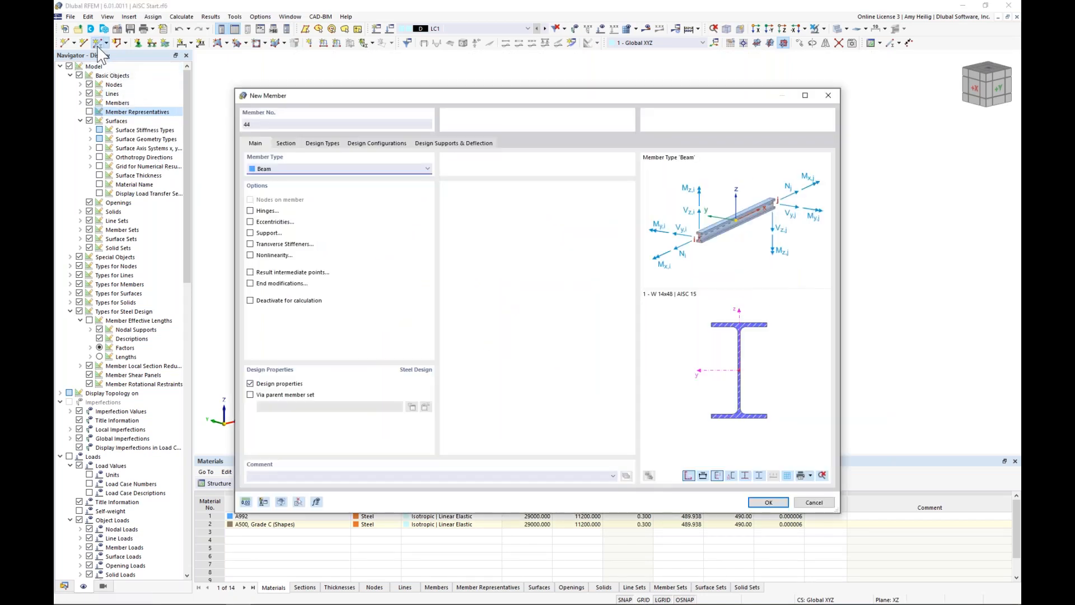
left_click(280, 168)
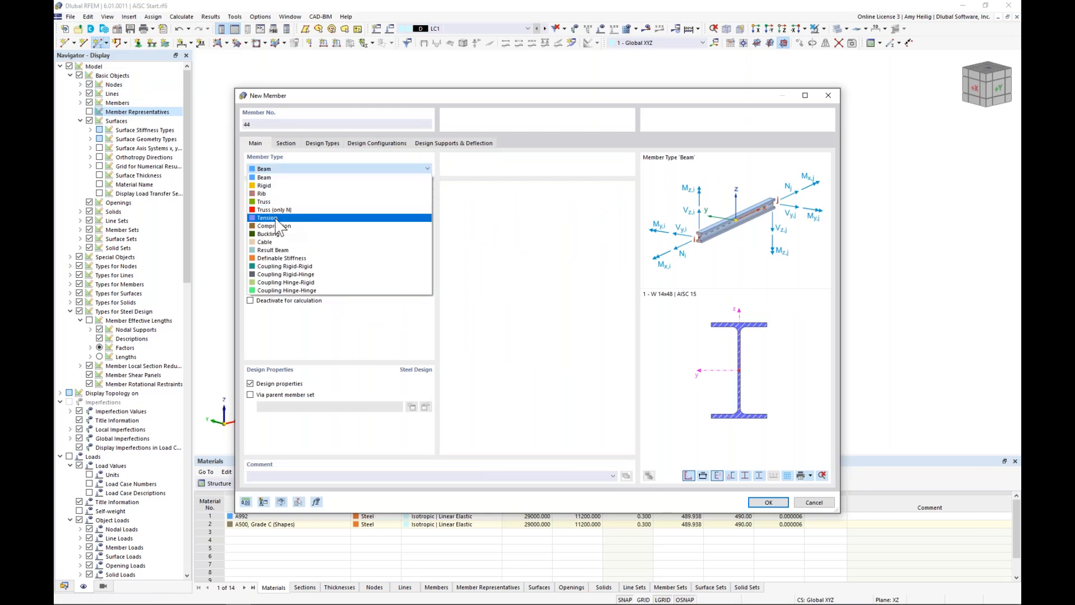
left_click(276, 218)
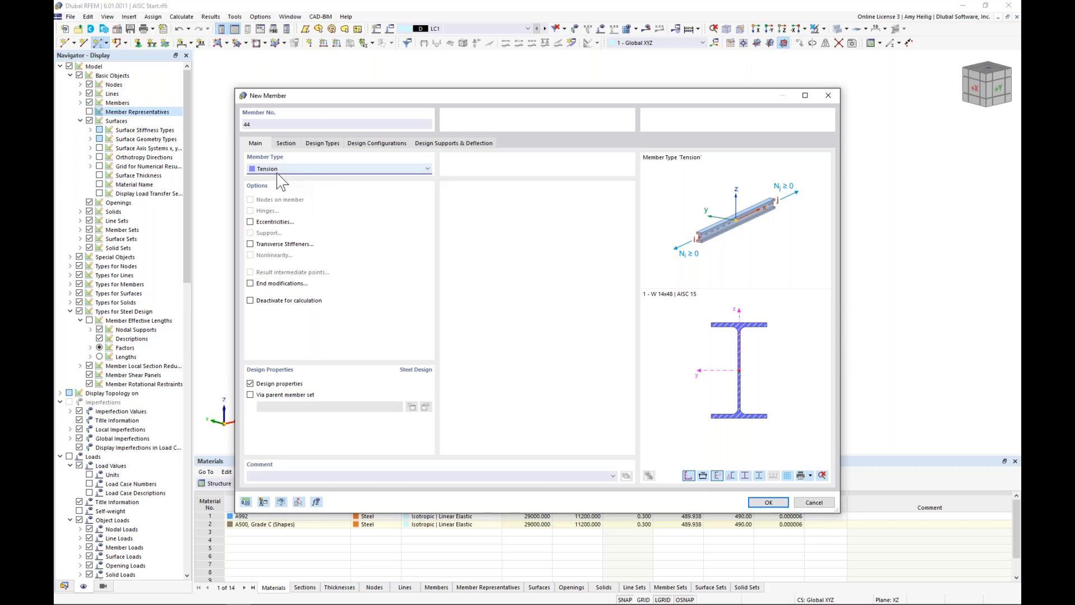
left_click(251, 384)
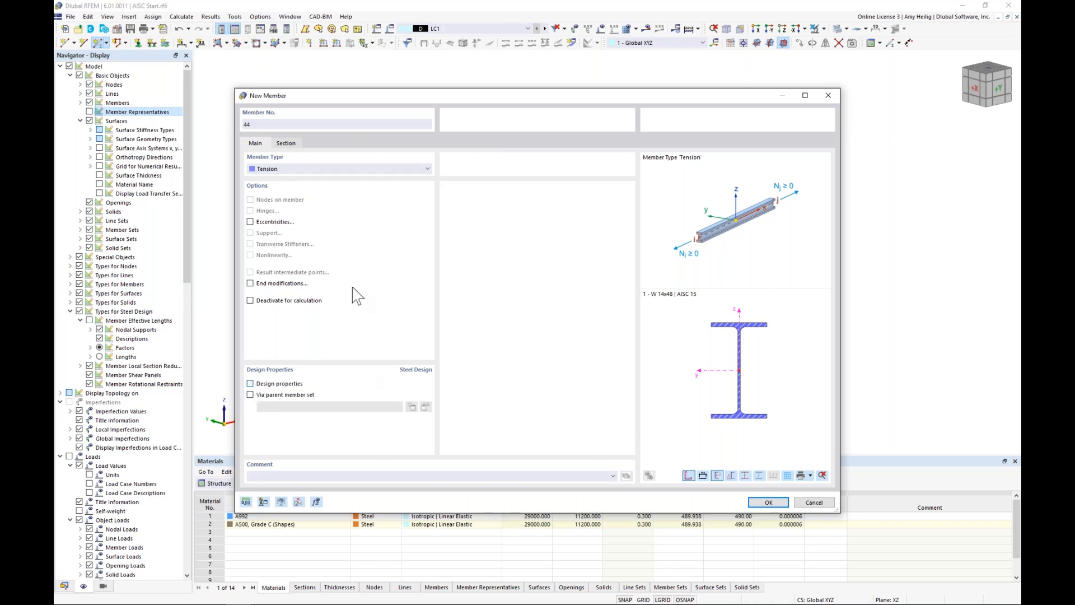
Choose the round bar section RB 7/8 from the AISC RB (imperial) series for the tension member.
left_click(286, 143)
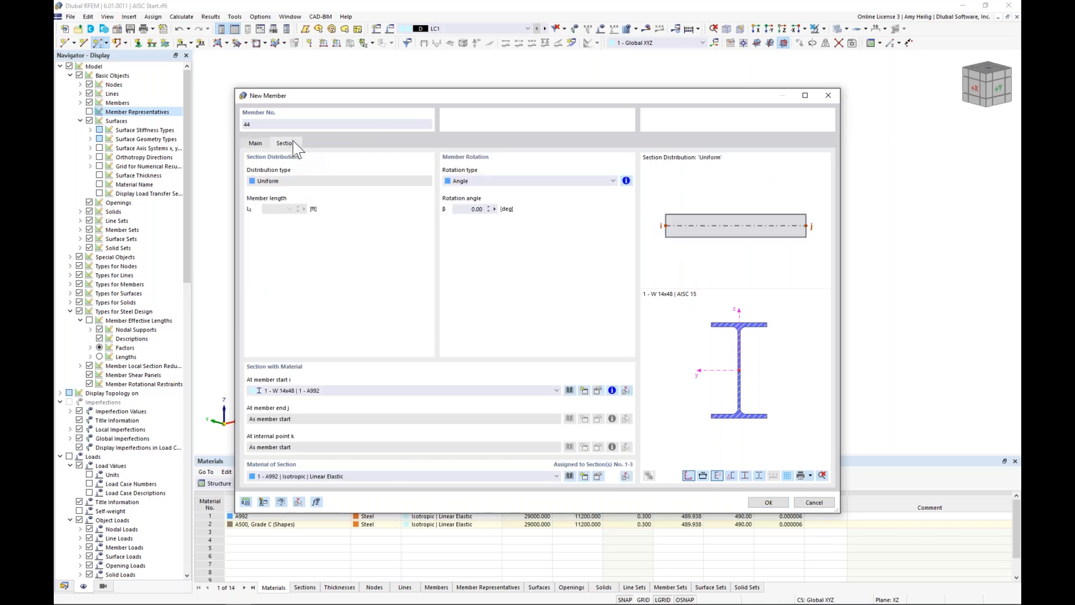
left_click(569, 390)
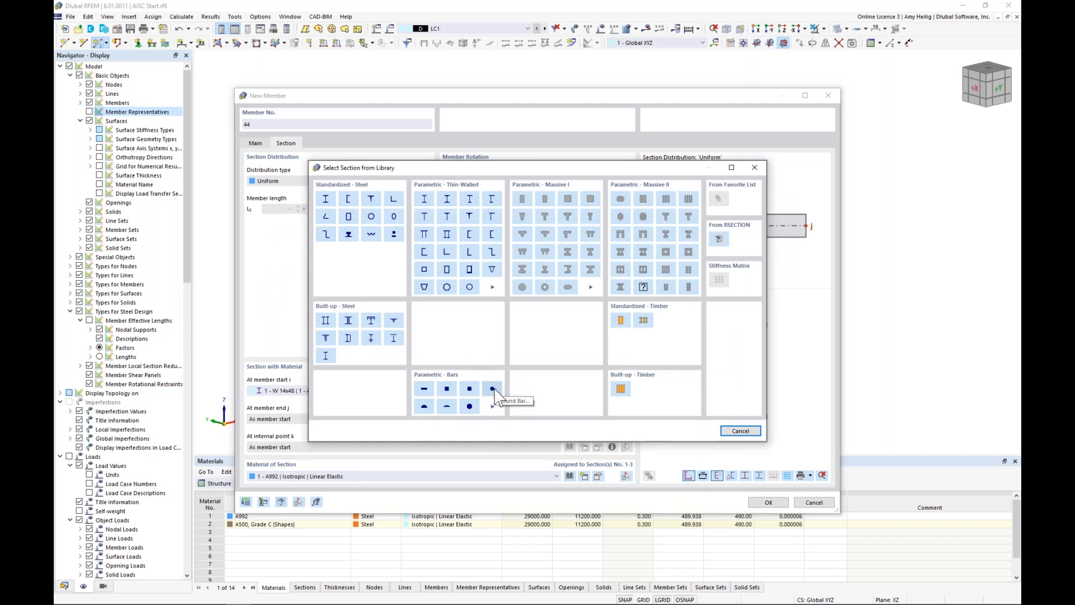
left_click(395, 235)
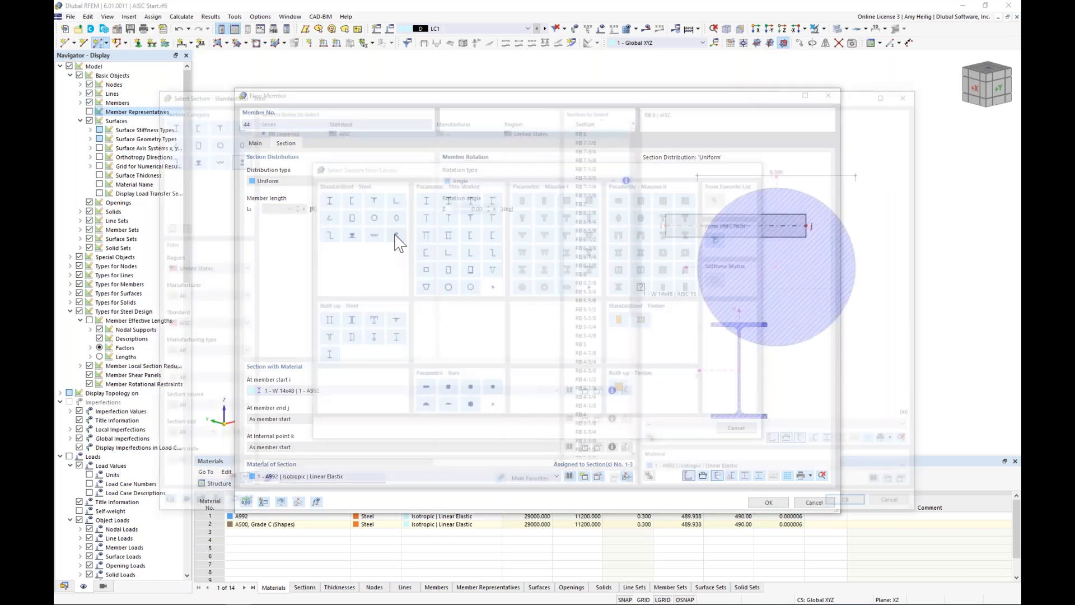
left_click_drag(637, 229, 633, 391)
left_click(588, 409)
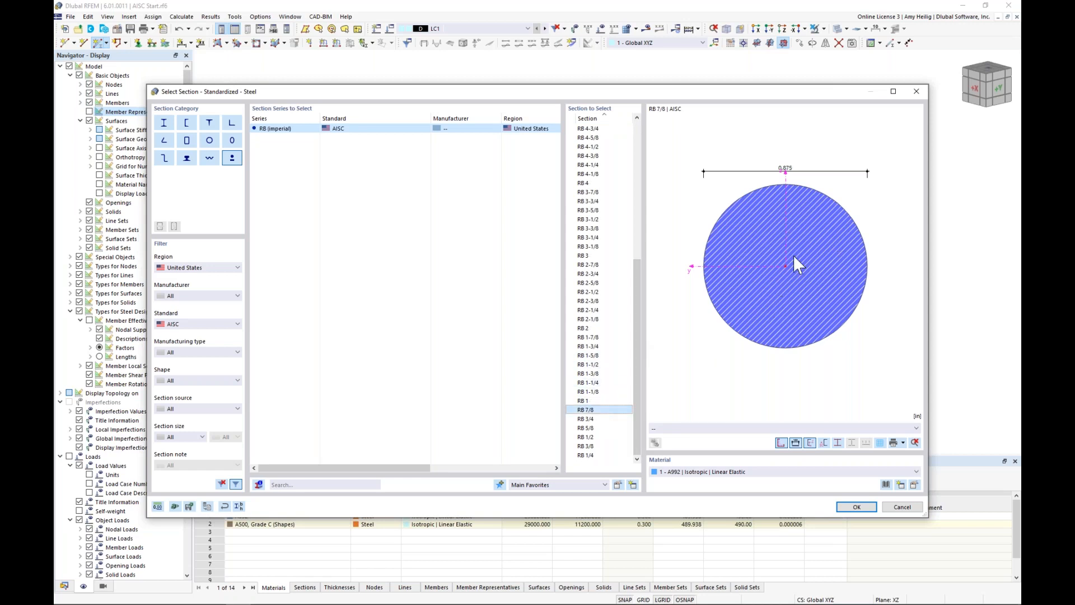
Assign A36 (HR Structural Shapes and Bars) from AISC 360-16 to the round bar and accept the section for the tension member.
left_click(886, 485)
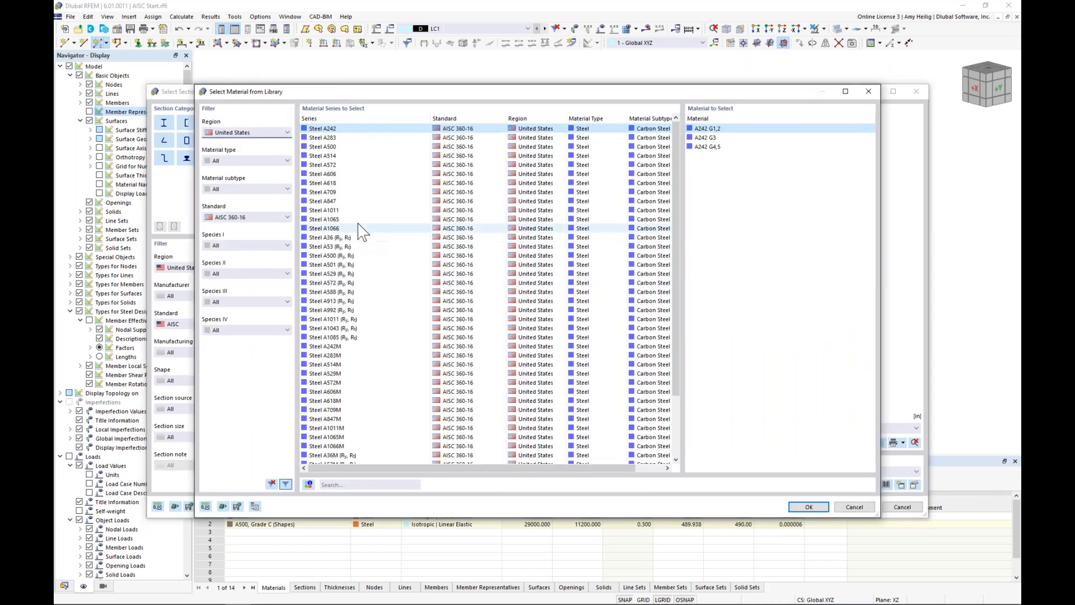
left_click(384, 239)
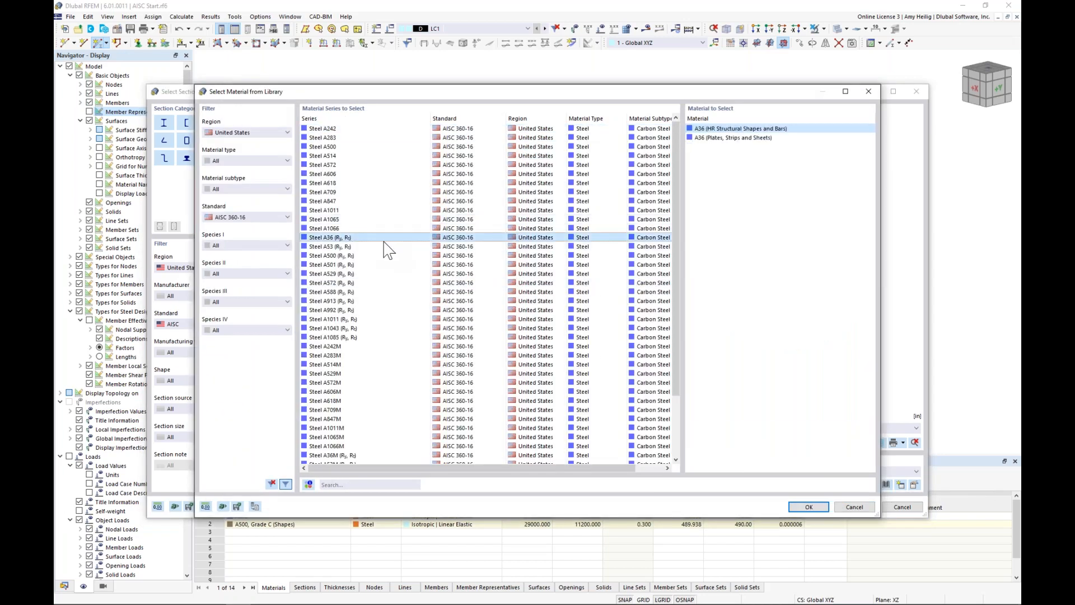
left_click(801, 509)
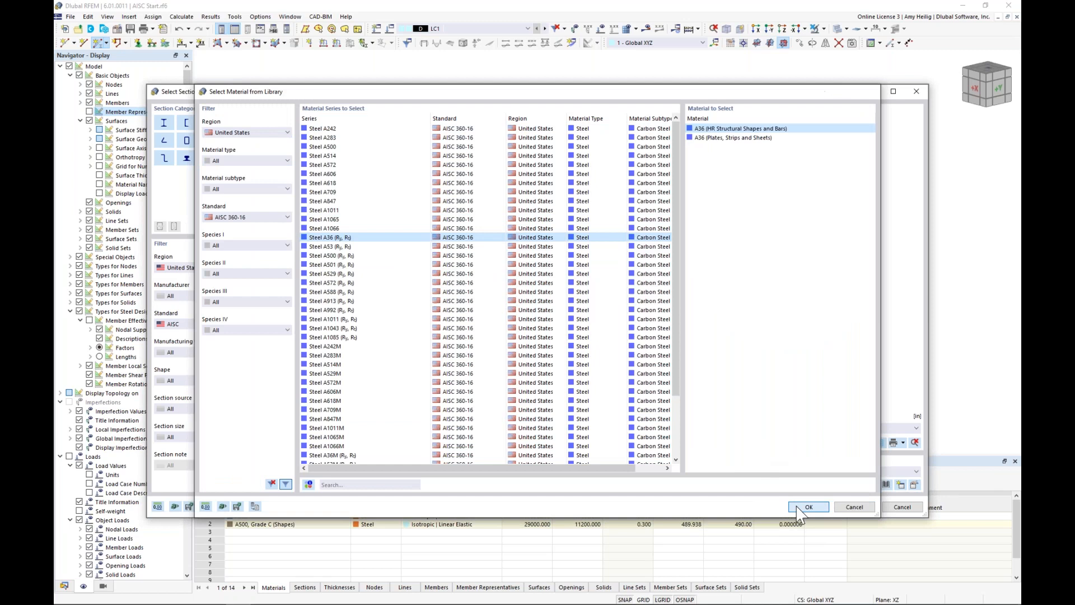
left_click(849, 506)
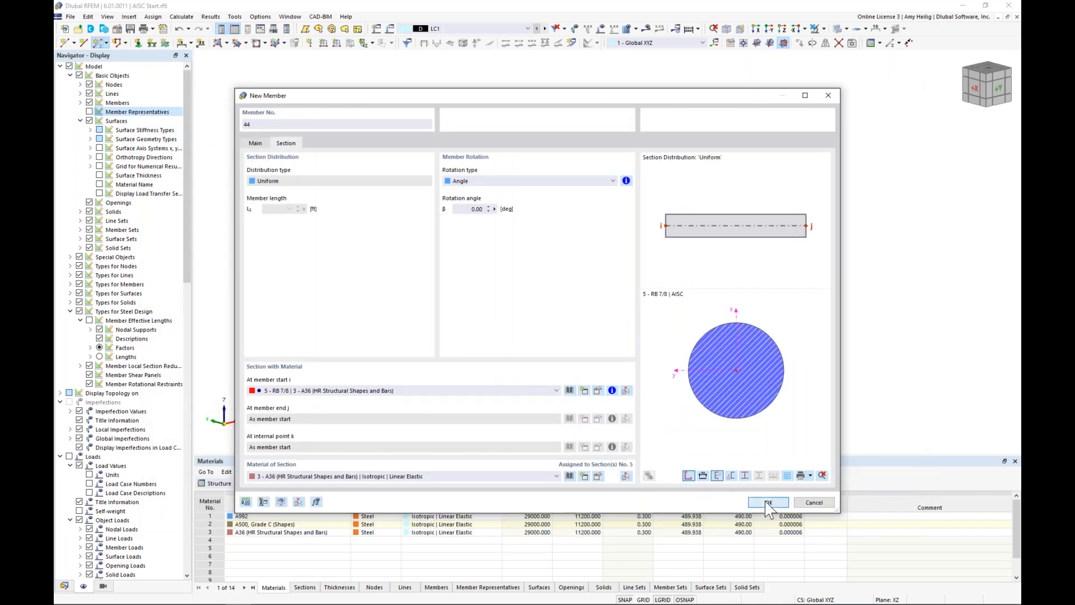
Switch the model to wireframe display and draw two crossing tension braces in the lower wall panel of the middle bay.
middle_click_drag(394, 372, 424, 377, "ctrl")
scroll(392, 336, "up", 2)
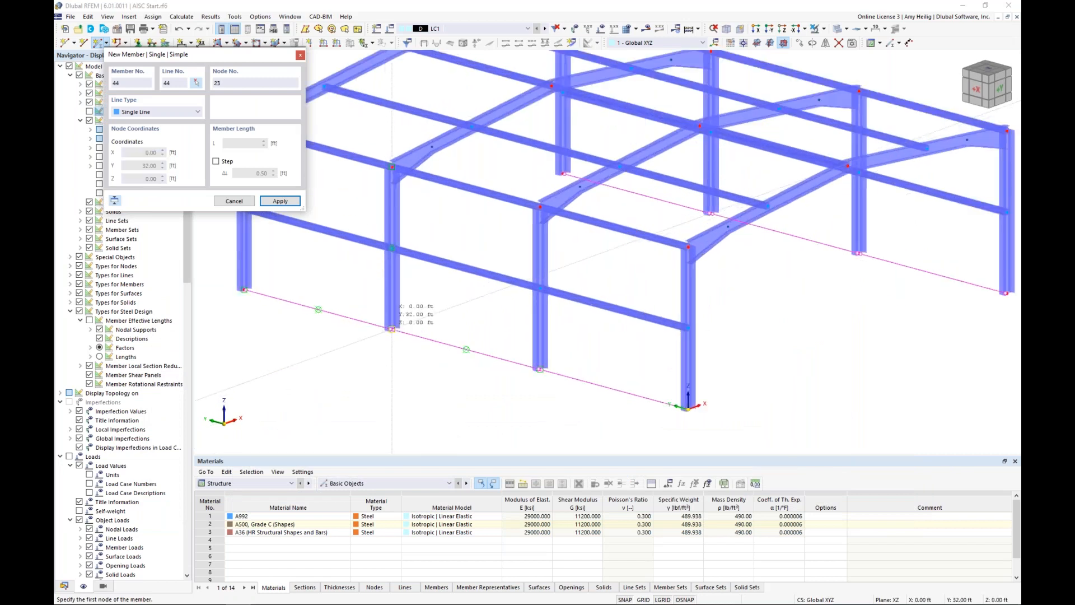
left_click(836, 29)
left_click(392, 330)
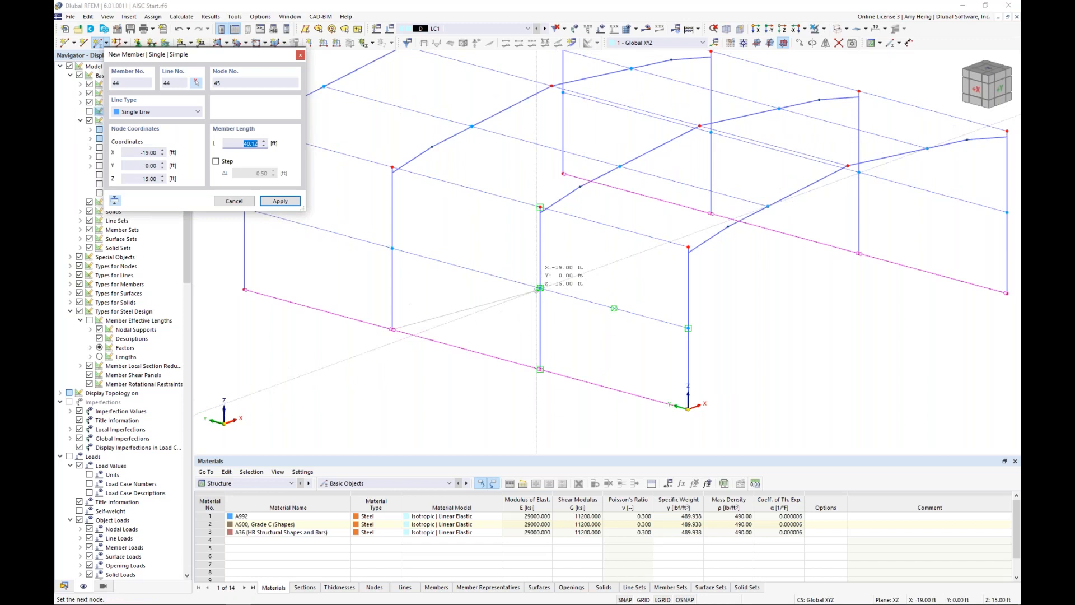
left_click(540, 287)
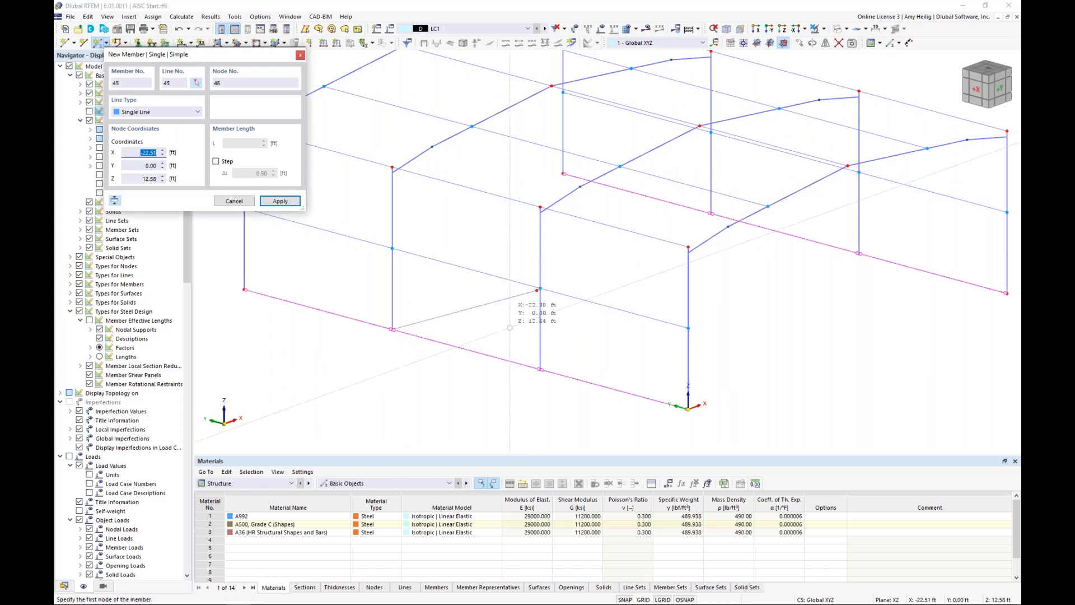
left_click(541, 368)
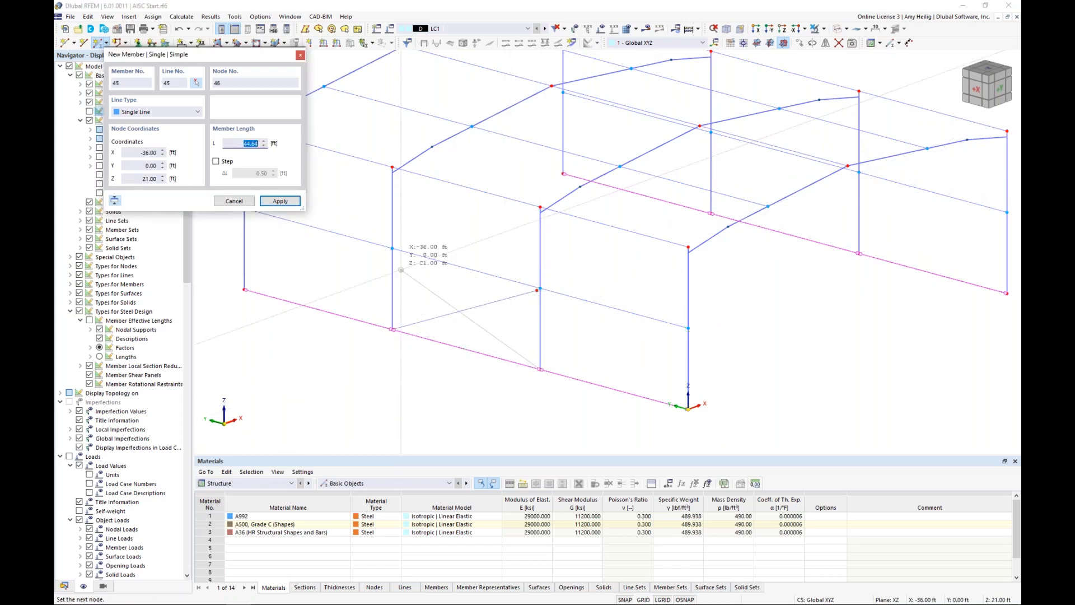
left_click(392, 248)
Draw two crossing tension braces in the middle bay's roof between the eave nodes and the mid-rafter nodes.
middle_click_drag(437, 179, 437, 224)
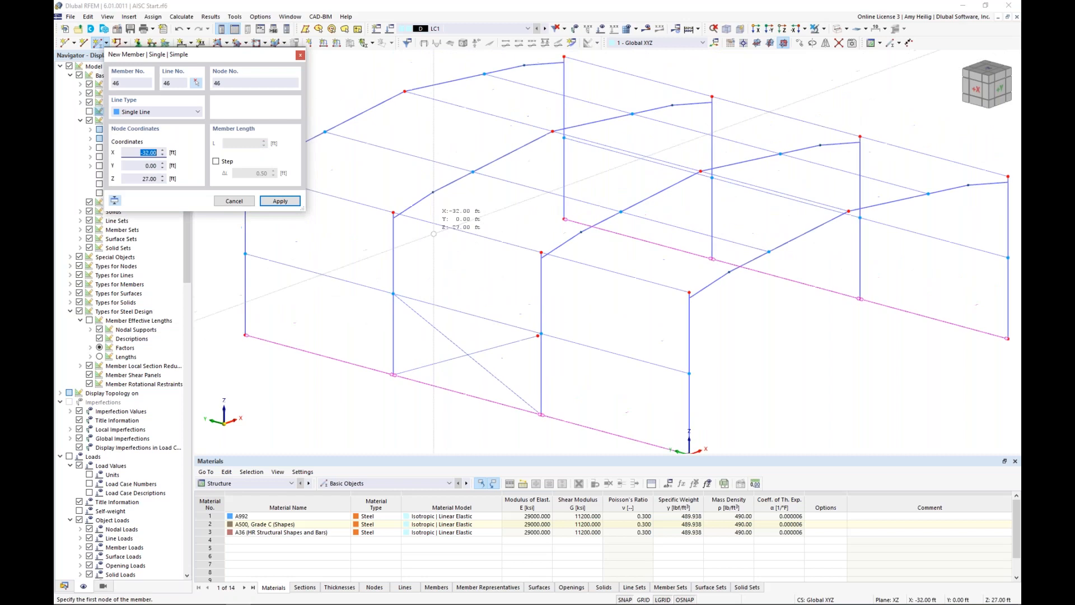
left_click(621, 212)
left_click(539, 247)
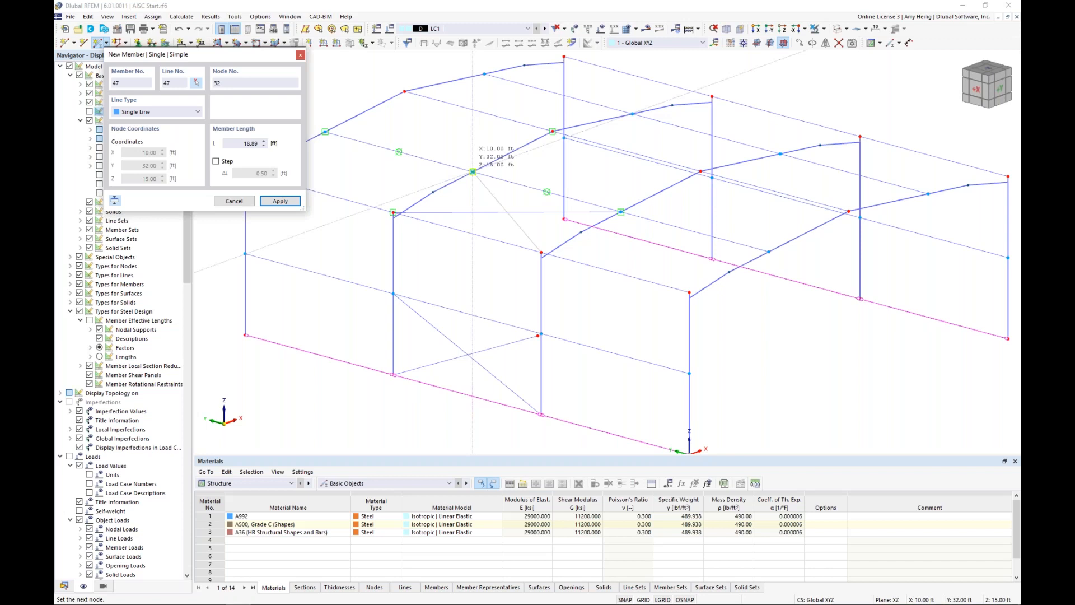
left_click(473, 172)
key("Escape")
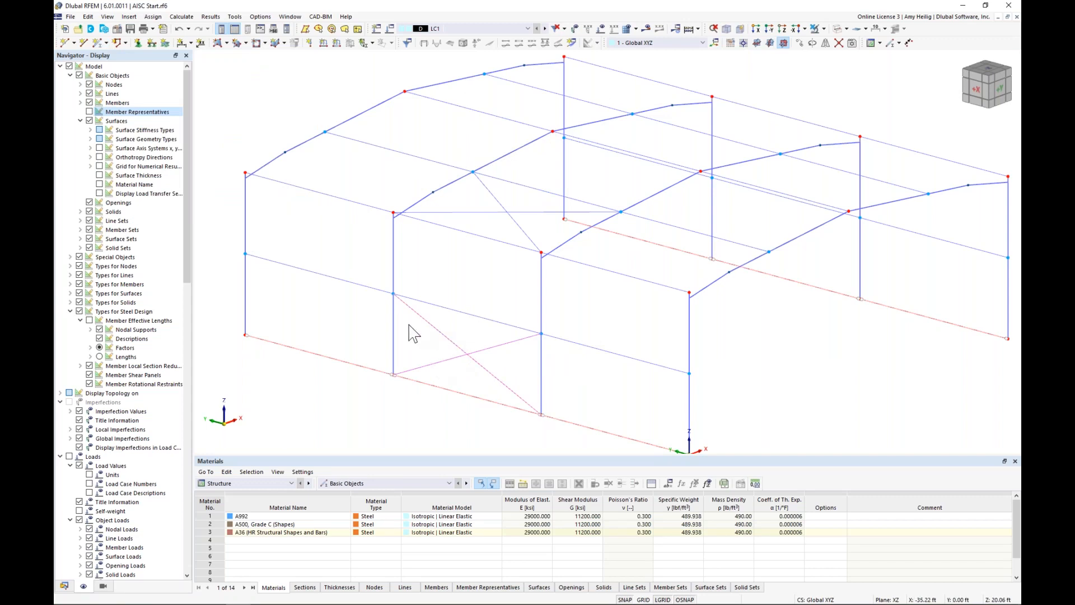
Copy the crossing wall braces to the upper wall panel and the crossing roof braces to the panel next to the ridge.
left_click_drag(397, 300, 440, 221, "ctrl")
middle_click_drag(499, 233, 456, 255)
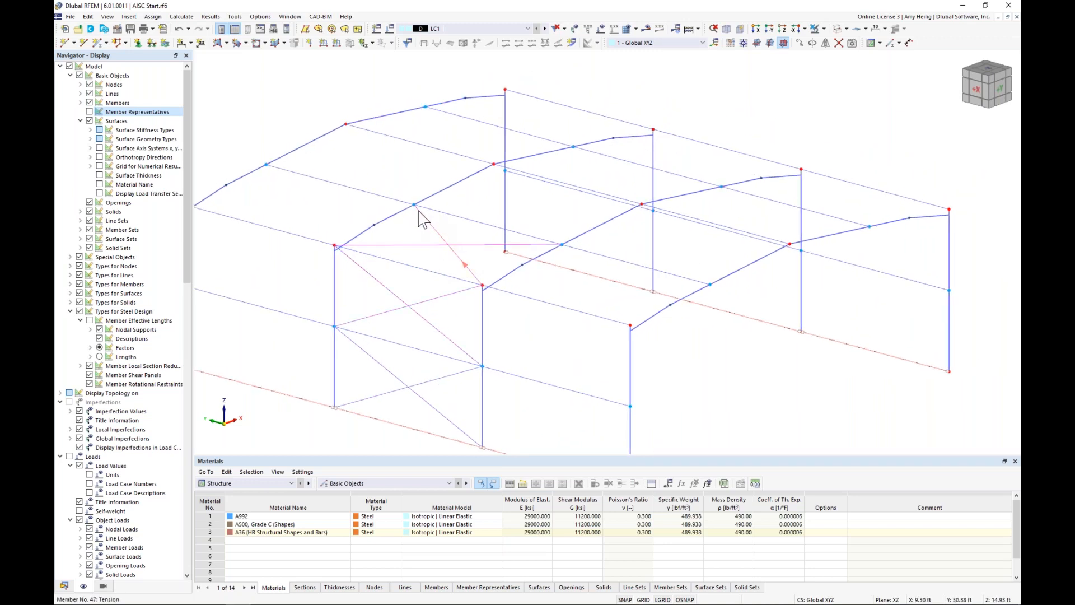
left_click_drag(418, 210, 494, 165, "ctrl")
Mirror a copy of the upper wall and roof braces about the YZ plane through the ridge node at the middle bay.
left_click(404, 385)
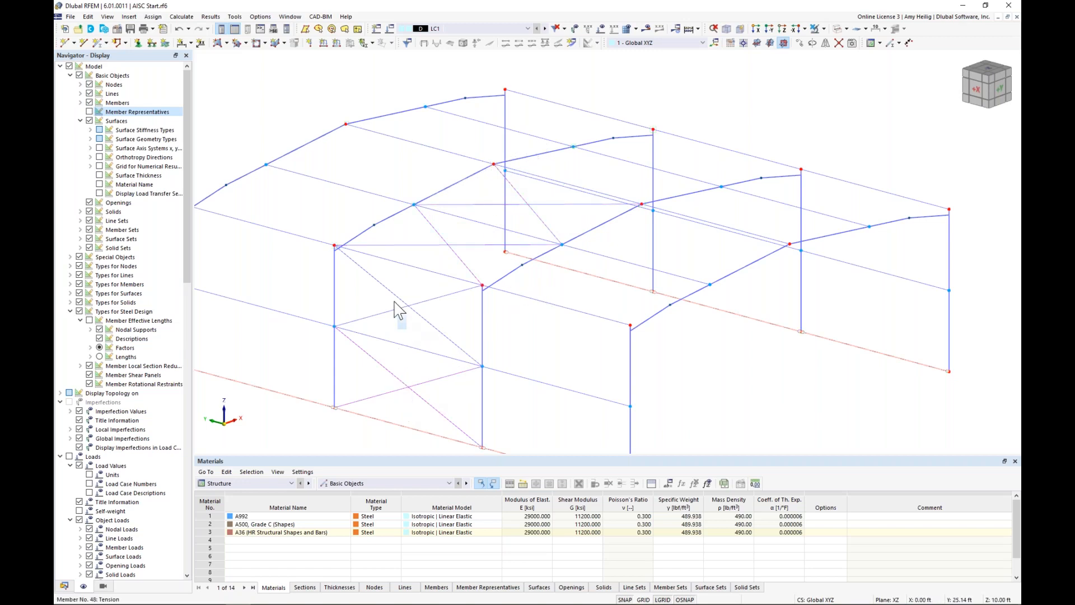
left_click(448, 245)
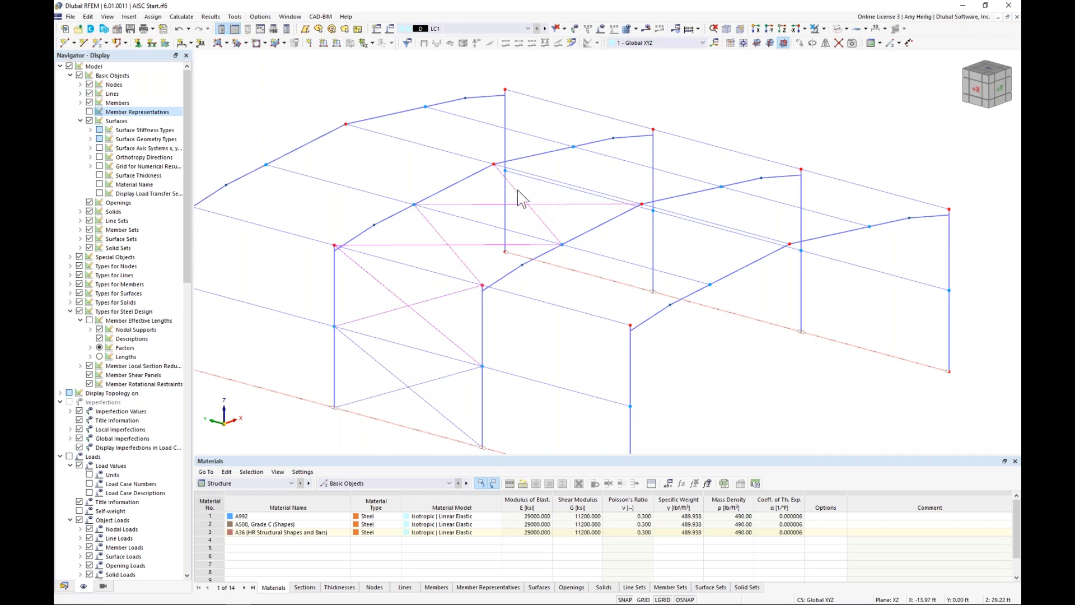
left_click(826, 44)
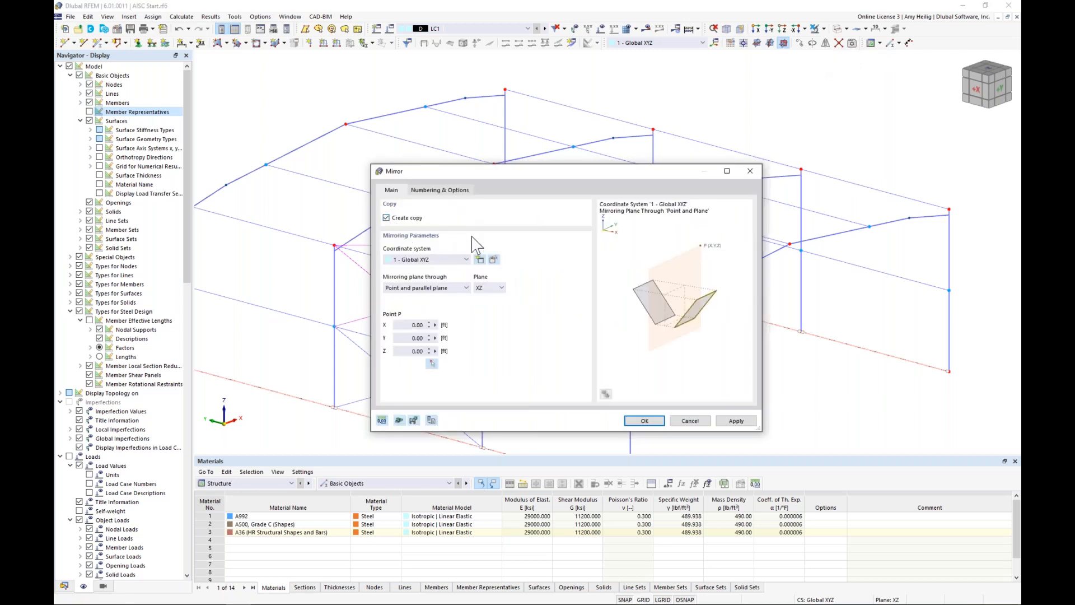
left_click(499, 287)
left_click(493, 305)
left_click(433, 363)
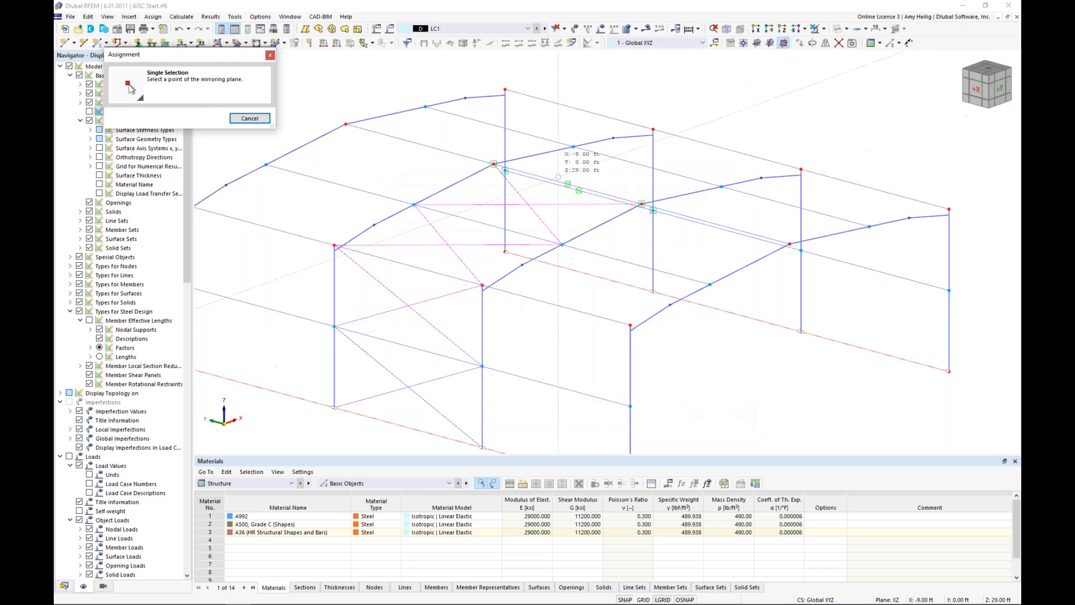
left_click(493, 164)
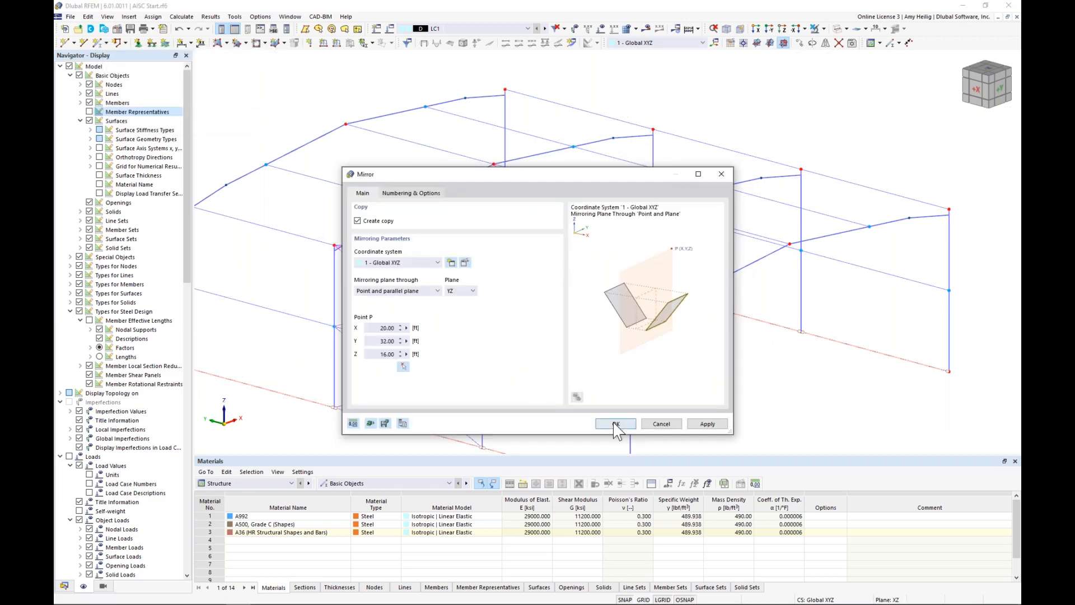
key("Return")
Copy the mirrored upper wall braces down into the lower wall panel on the opposite side of the building.
scroll(614, 296, "down", 1)
mouse_move(699, 313)
middle_mouse_down("ctrl")
mouse_move(642, 311)
mouse_move(616, 257)
mouse_move(620, 300)
mouse_move(665, 305)
mouse_move(538, 307)
mouse_move(700, 302)
middle_mouse_up("ctrl")
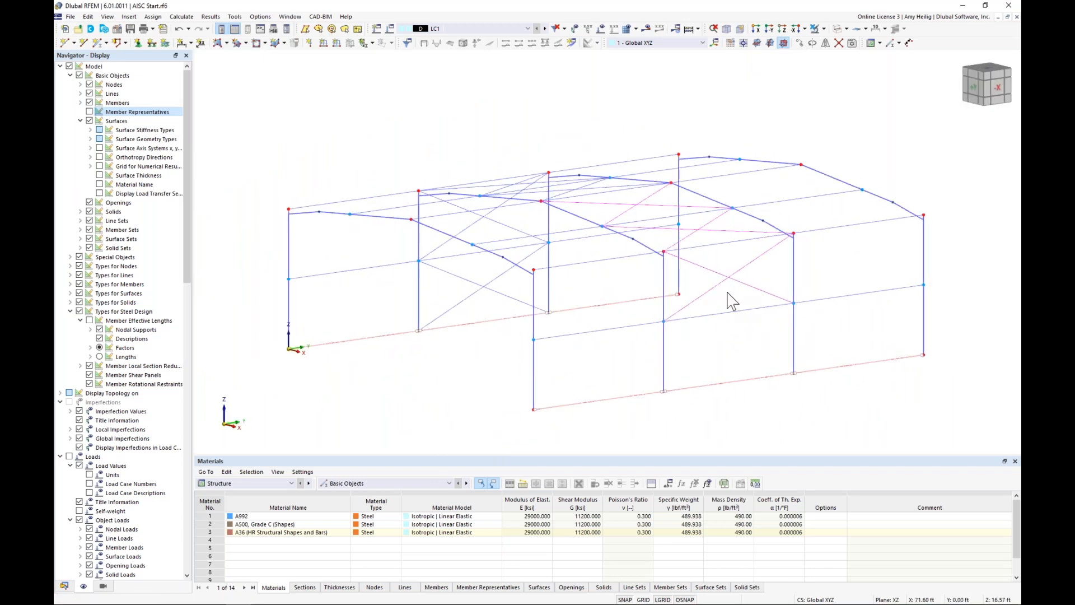
left_click_drag(793, 235, 793, 302, "ctrl")
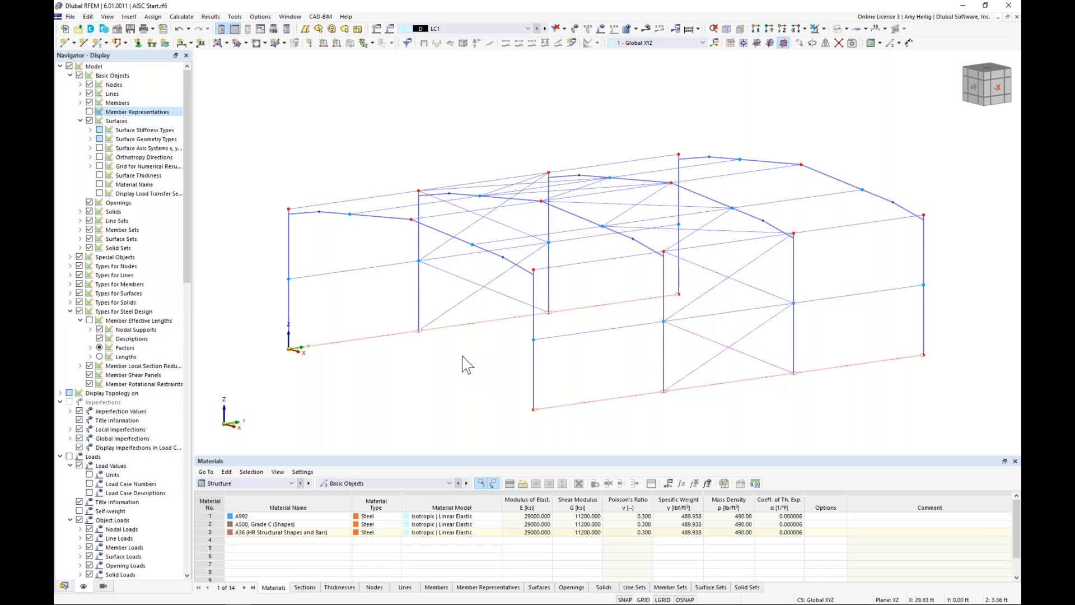
Show the work plane grid and set its origin at the mid-rafter node of the end frame at Y = 0.
middle_click_drag(471, 364, 610, 370, "ctrl")
scroll(576, 343, "down", 2)
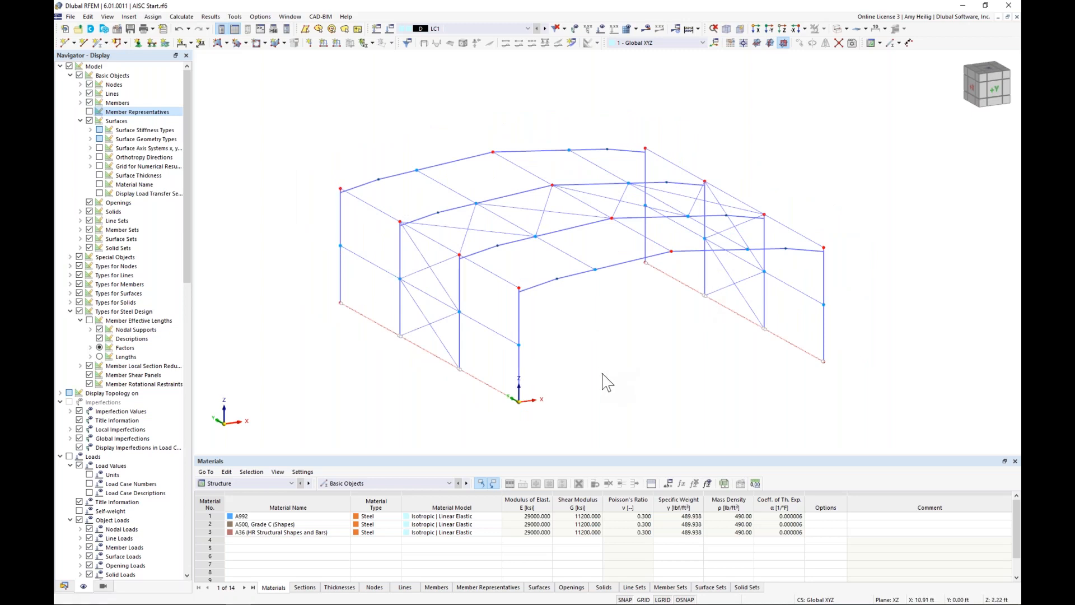
left_click(642, 599)
middle_click_drag(667, 383, 622, 364)
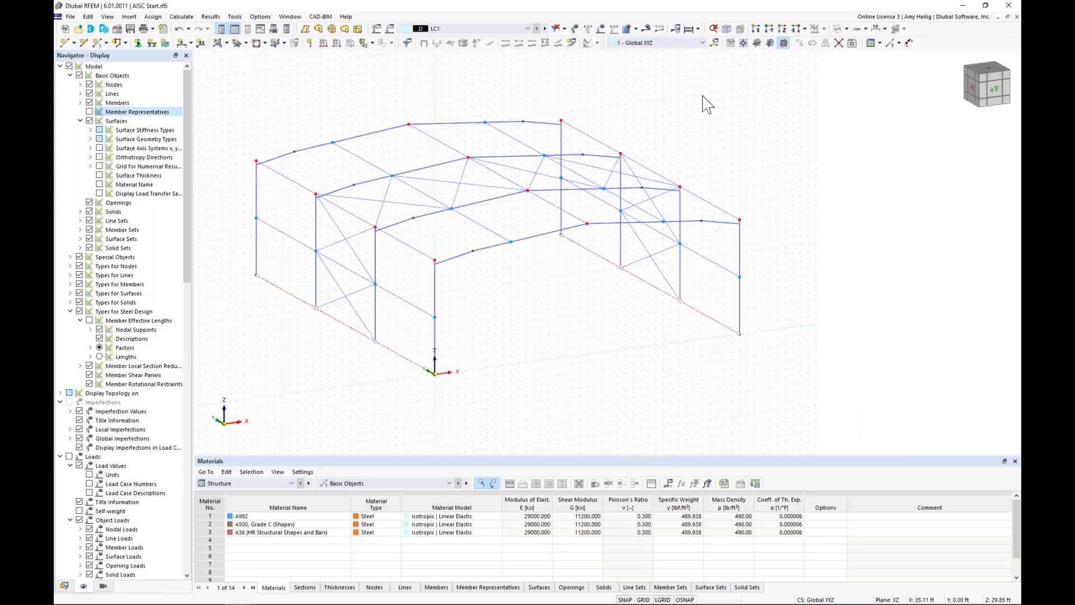
left_click(744, 44)
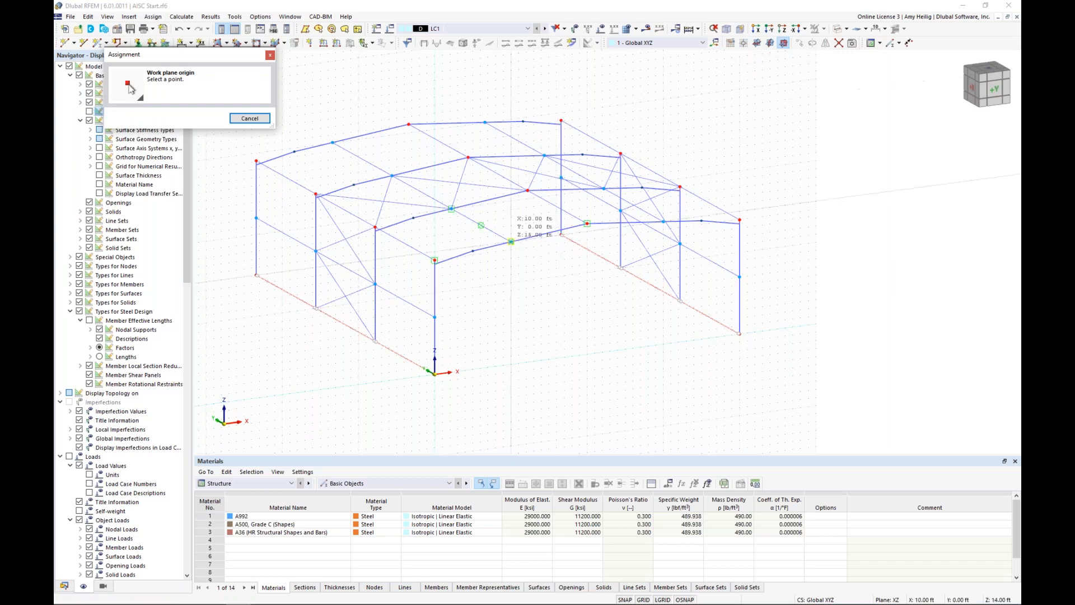
left_click(511, 241)
Start a new single Beam member with design properties deactivated and hinges enabled.
scroll(511, 241, "up", 2)
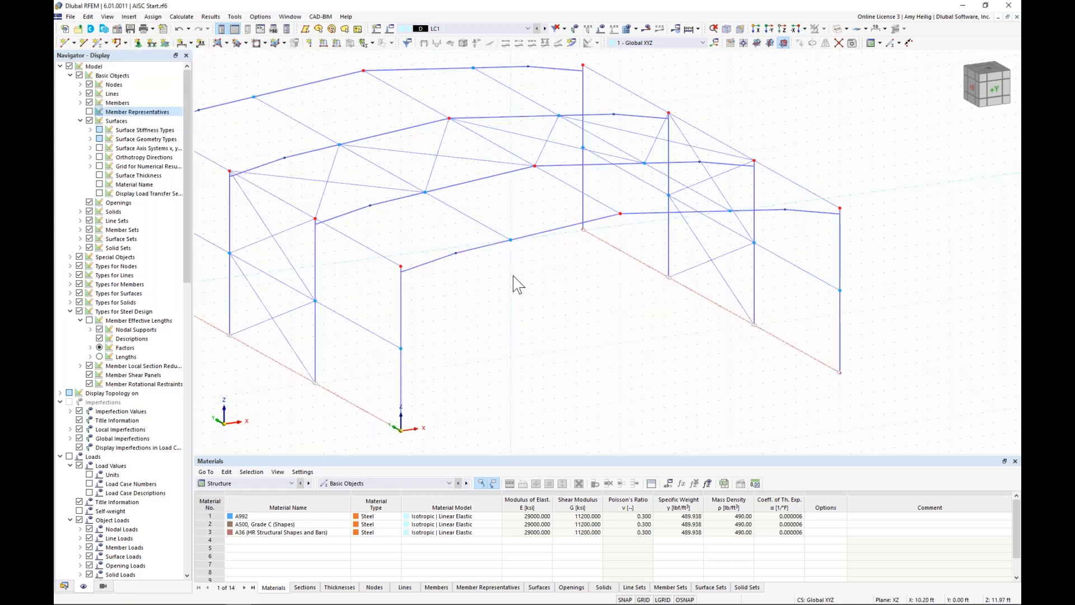
middle_click_drag(508, 339, 495, 303)
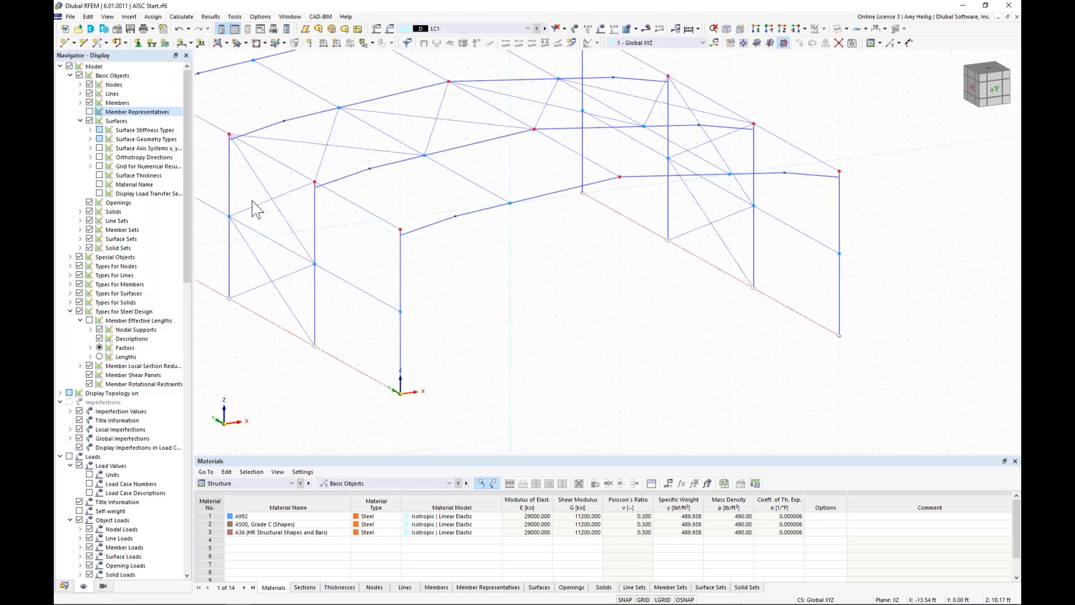
left_click(98, 44)
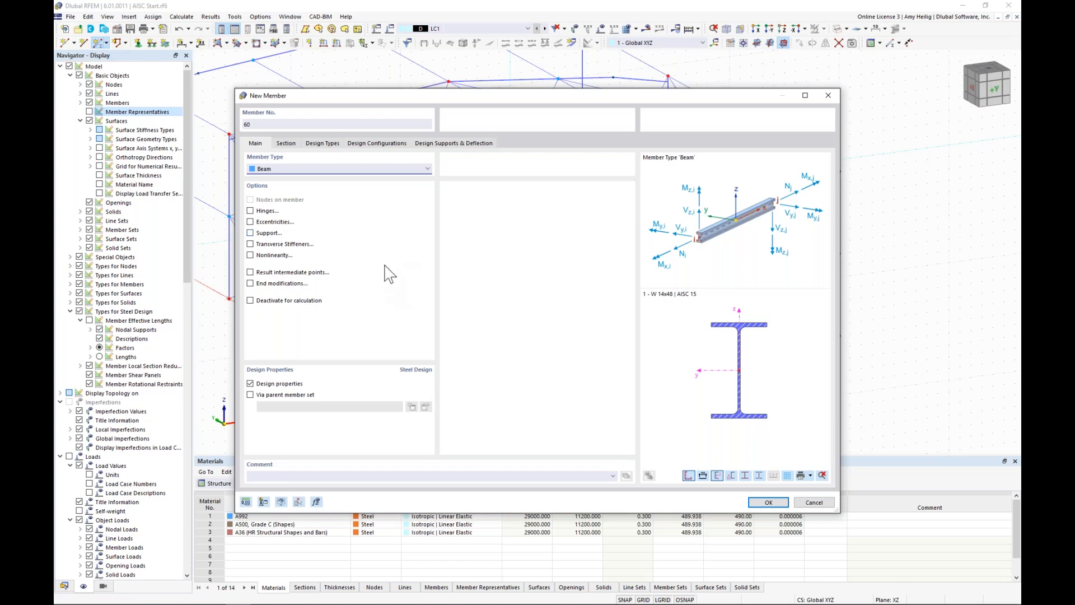
left_click(251, 383)
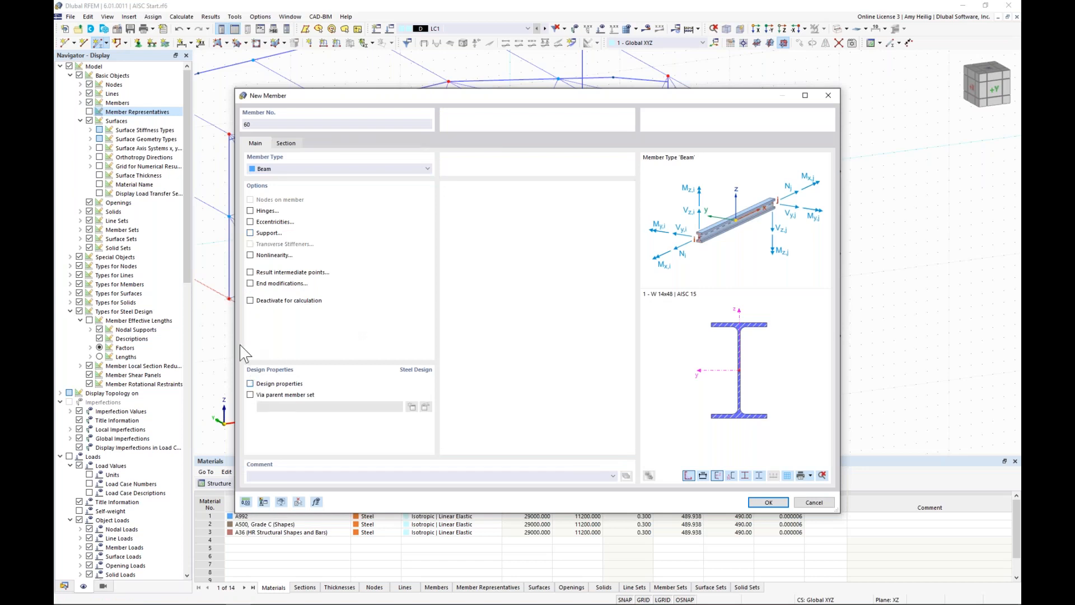
left_click(251, 211)
Assign the AISC 15 section W 8x31 in A992 from the section library to the new member.
left_click(286, 143)
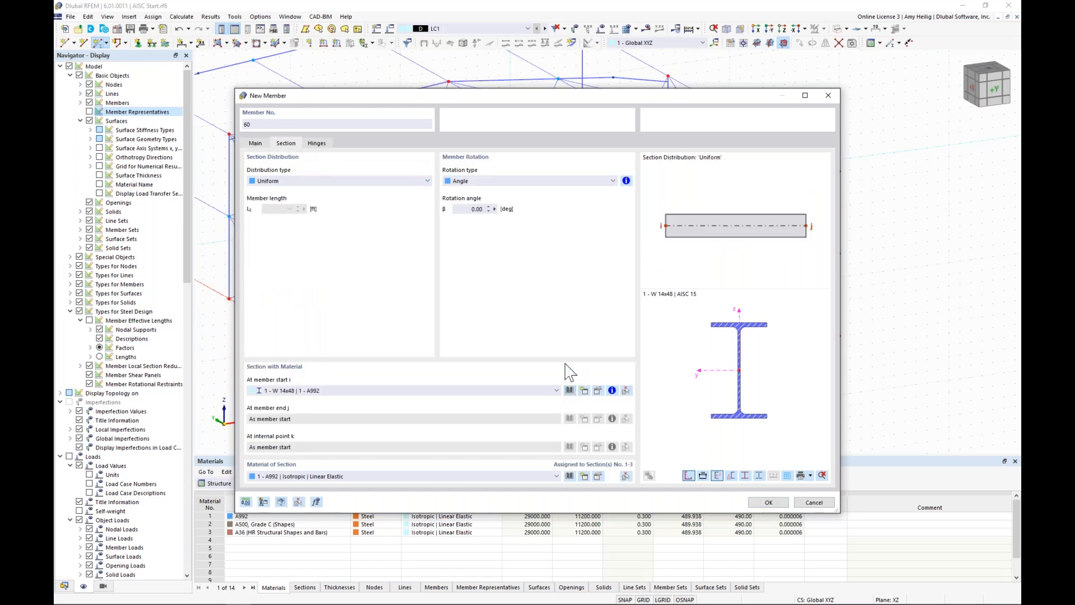
left_click(569, 390)
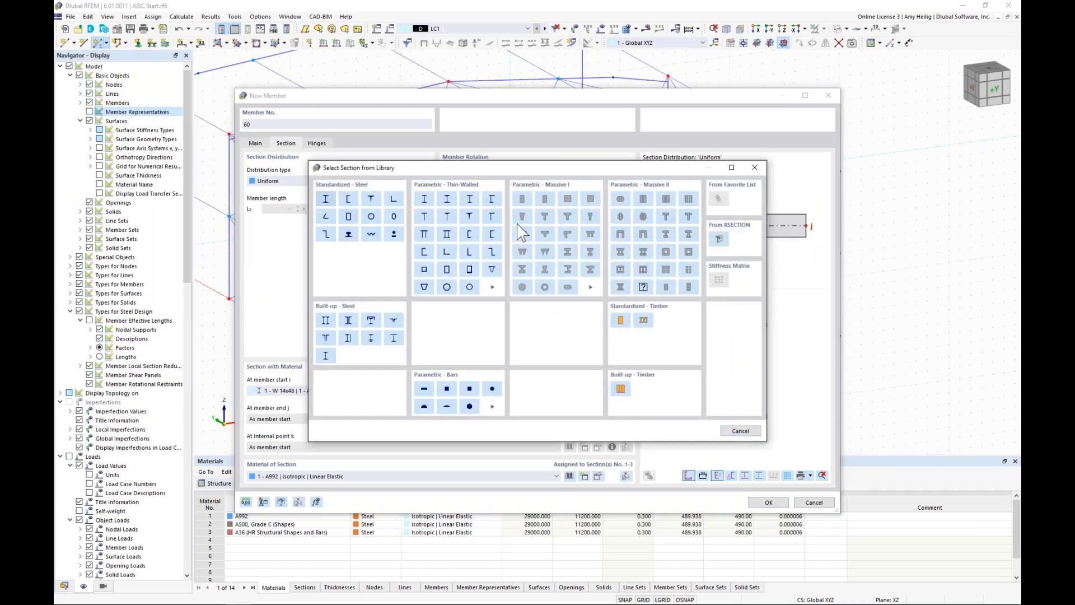
left_click(326, 199)
left_click(378, 156)
left_click_drag(641, 151, 627, 425)
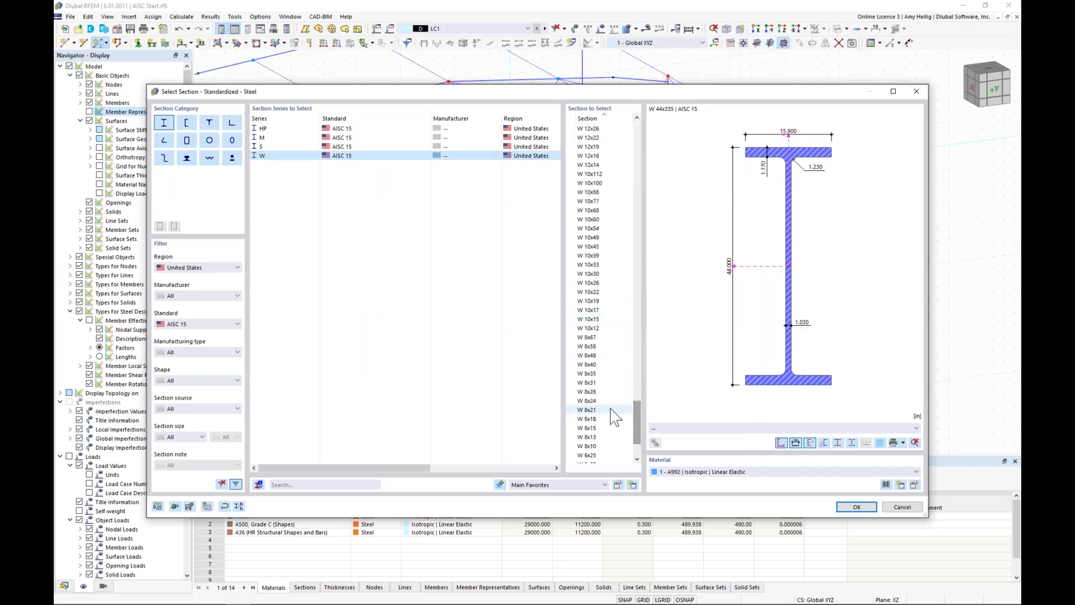
left_click(600, 385)
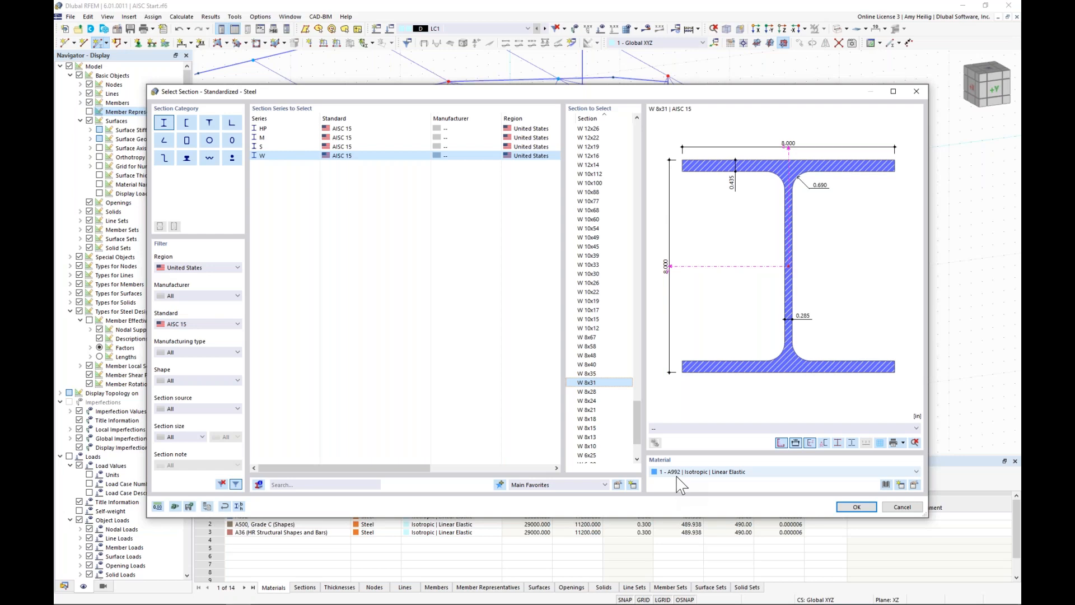
left_click(856, 507)
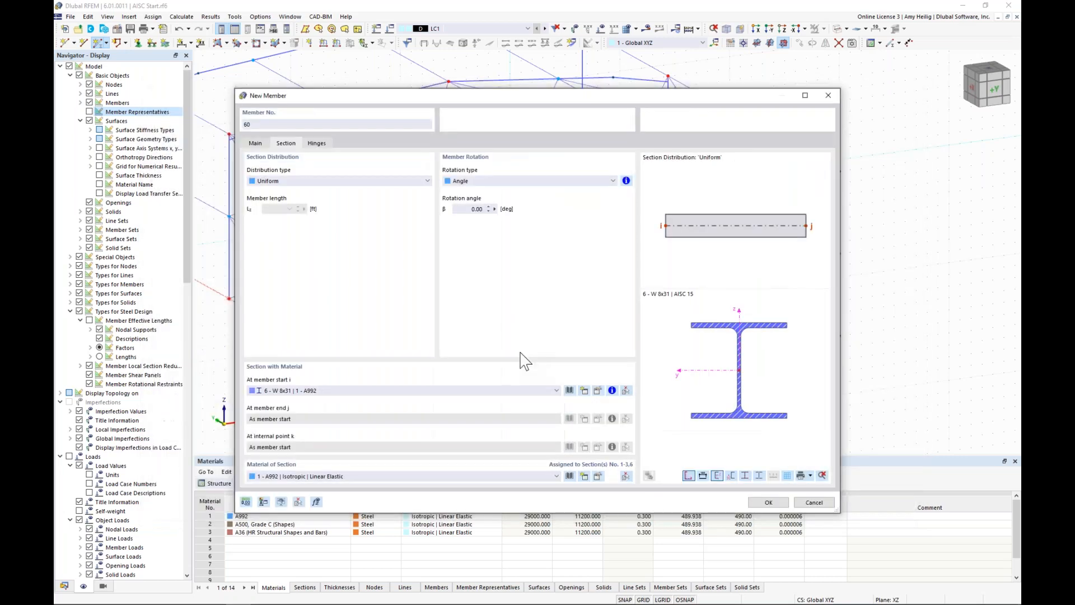
Create a local xyz hinge releasing φy and φz at member end j and accept the new member's settings.
left_click(323, 146)
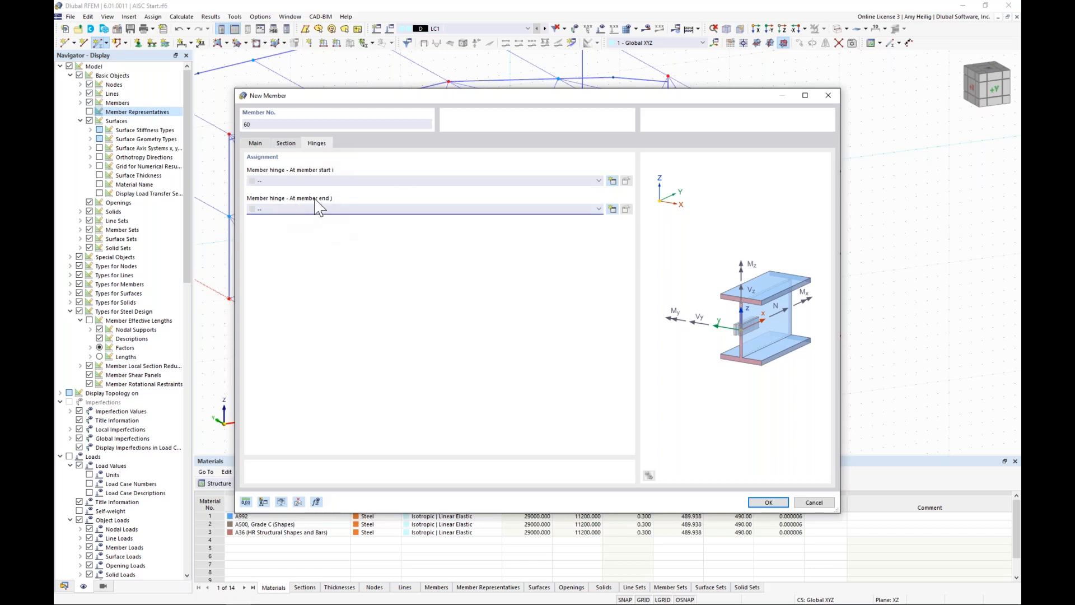
left_click(613, 210)
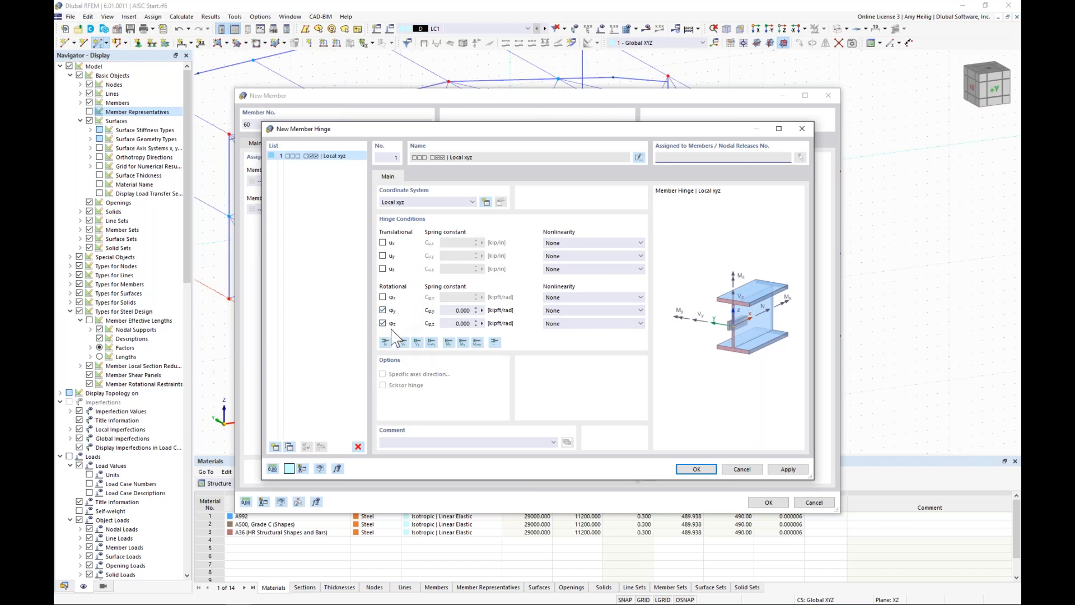
left_click(696, 469)
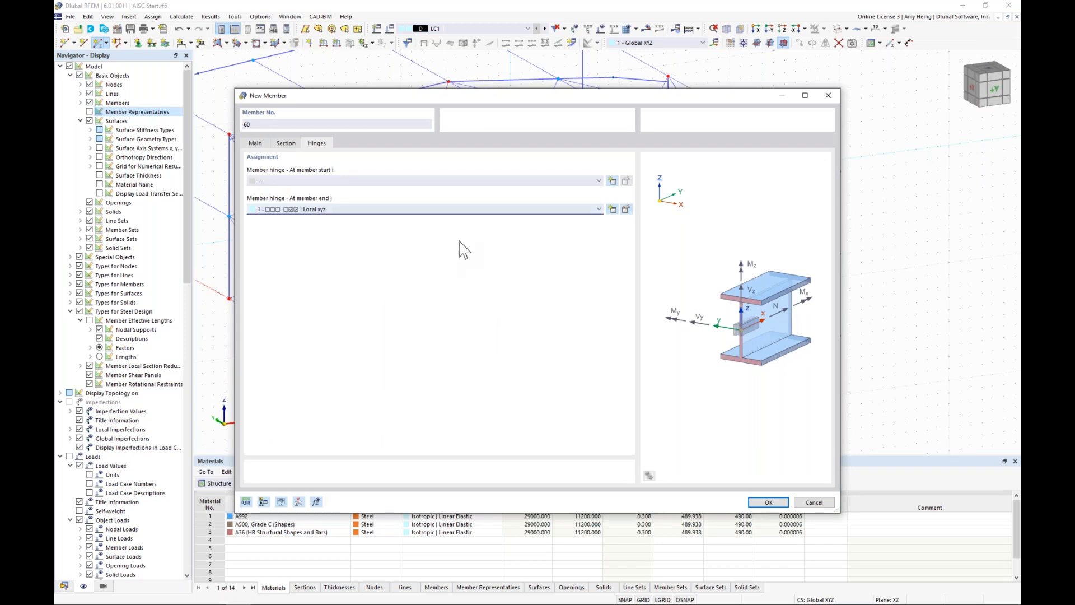
left_click(464, 211)
left_click(464, 210)
left_click(764, 503)
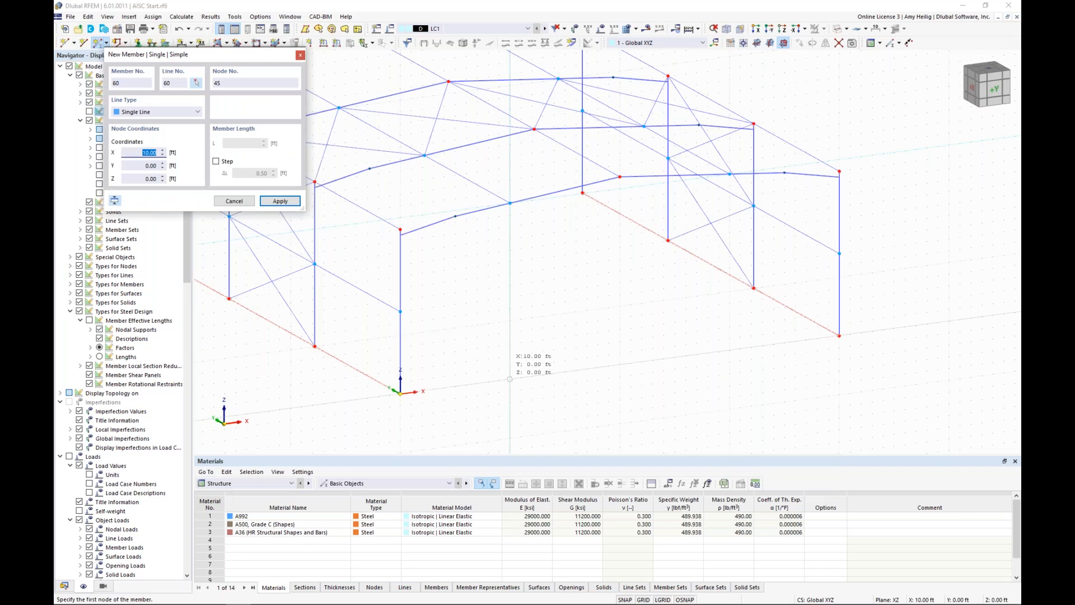
Draw the end-wall column from X 10, Y 0, Z 0 ft vertically up to the mid-rafter node.
left_click(510, 379)
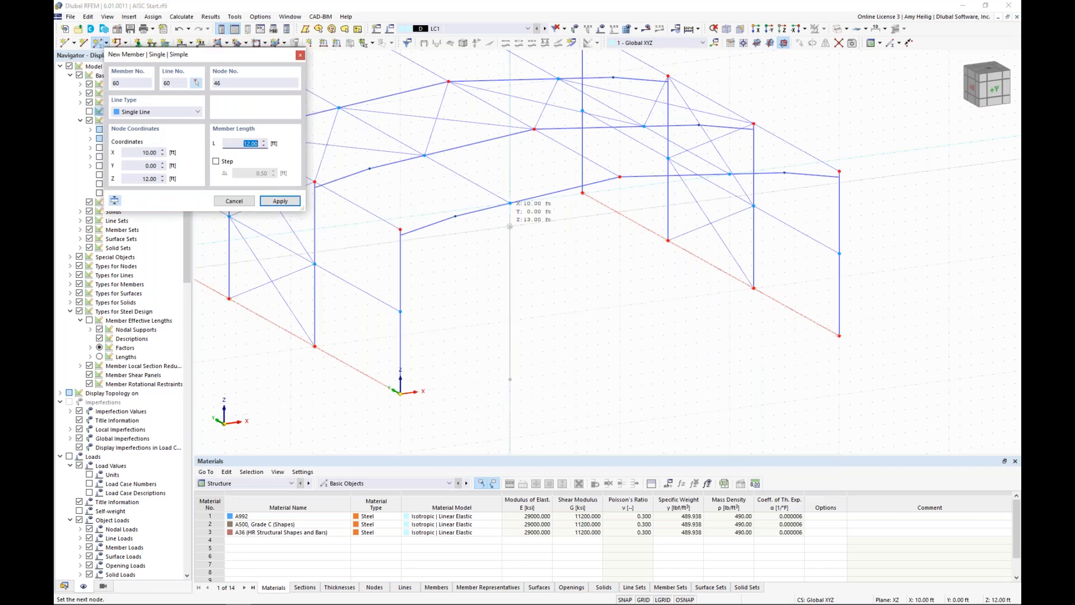
left_click(510, 203)
key("Escape")
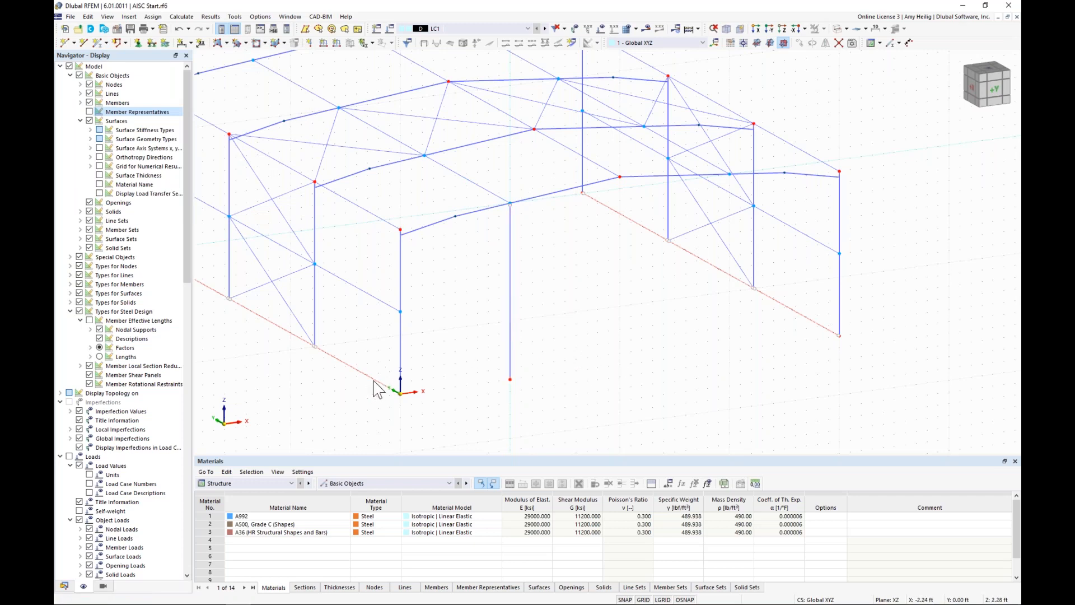
Copy the mid-height wall member and base coupling one bay beyond the end frame, and enable the Perpendicular object snap.
left_click_drag(366, 398, 440, 295)
middle_click_drag(556, 332, 545, 316, "ctrl")
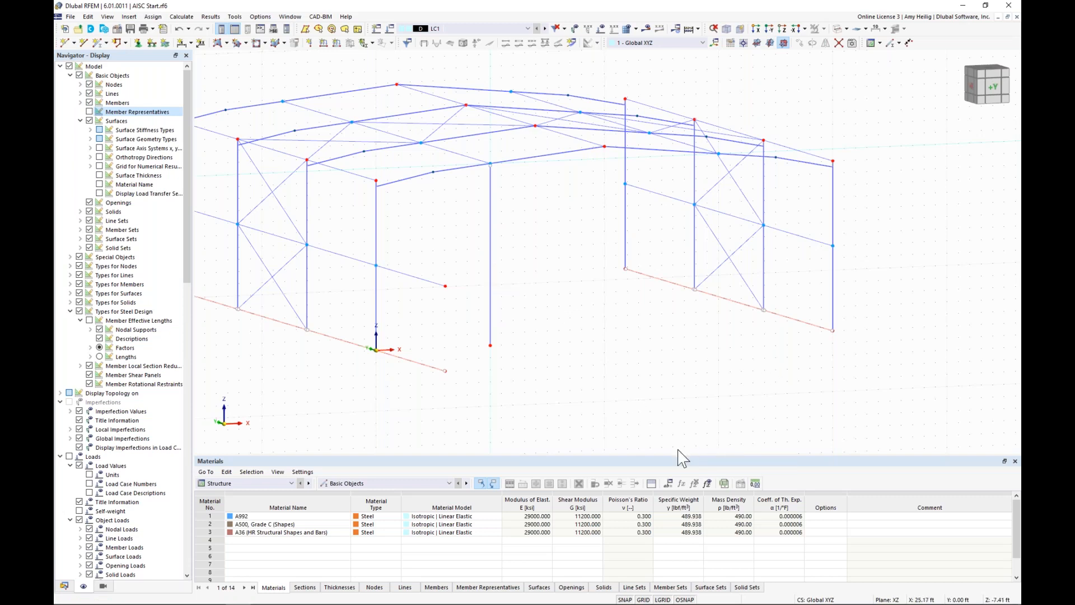
right_click(691, 600)
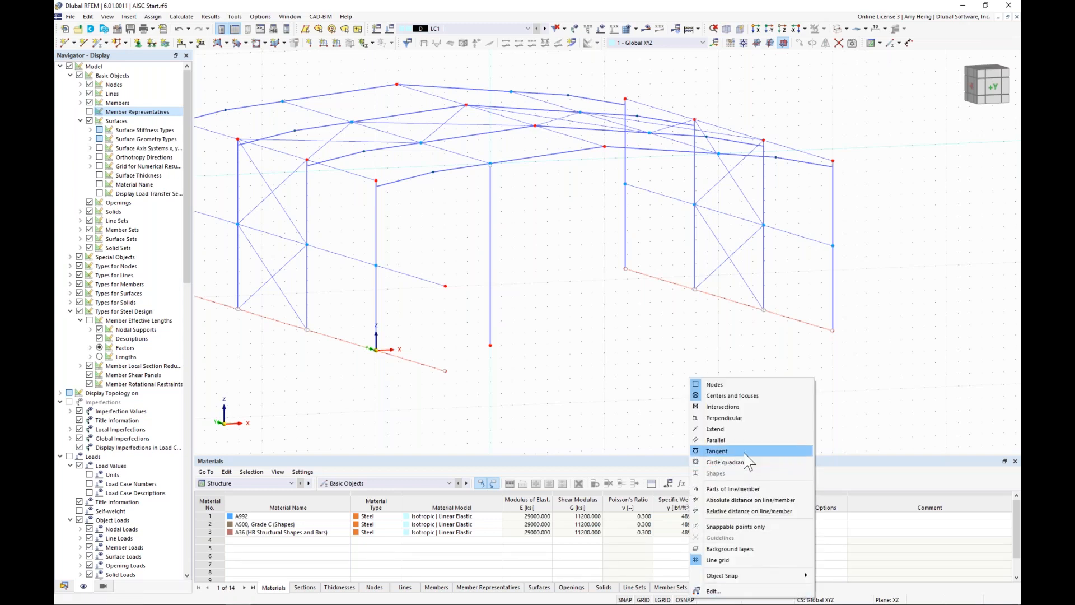
left_click(748, 419)
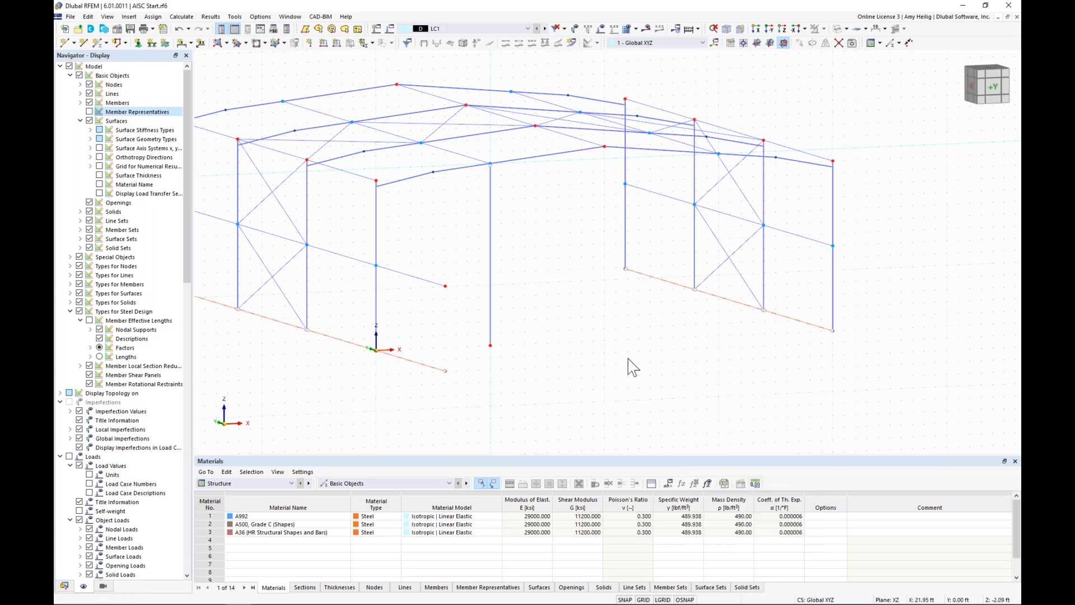
Move the copied members' free ends to the end-wall column, the mid-height one perpendicular onto it and the coupling to its base.
left_click(445, 286)
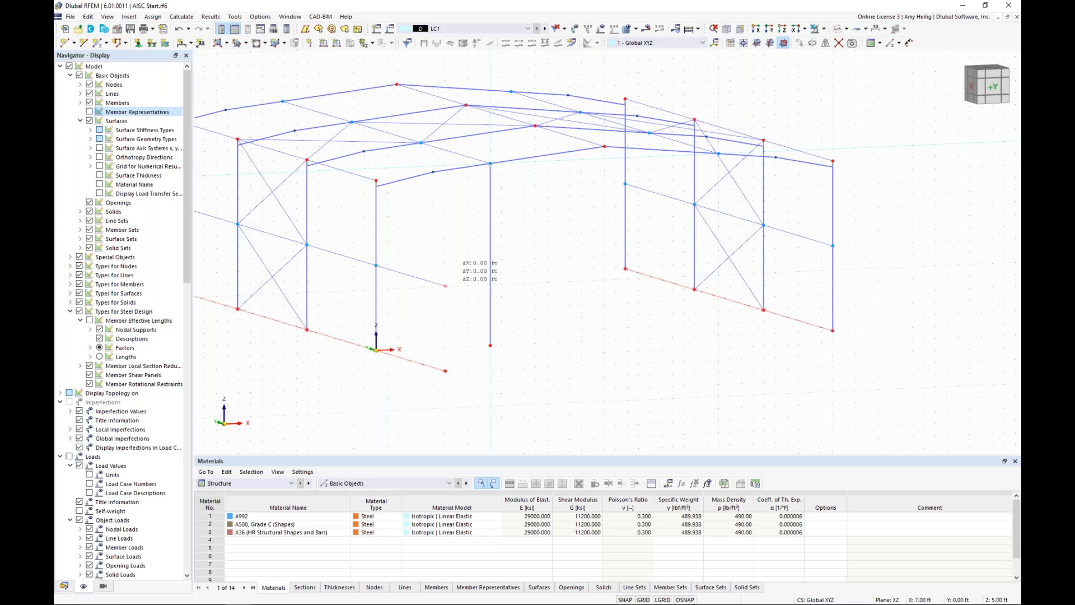
left_click(490, 262)
middle_click_drag(519, 286, 509, 306)
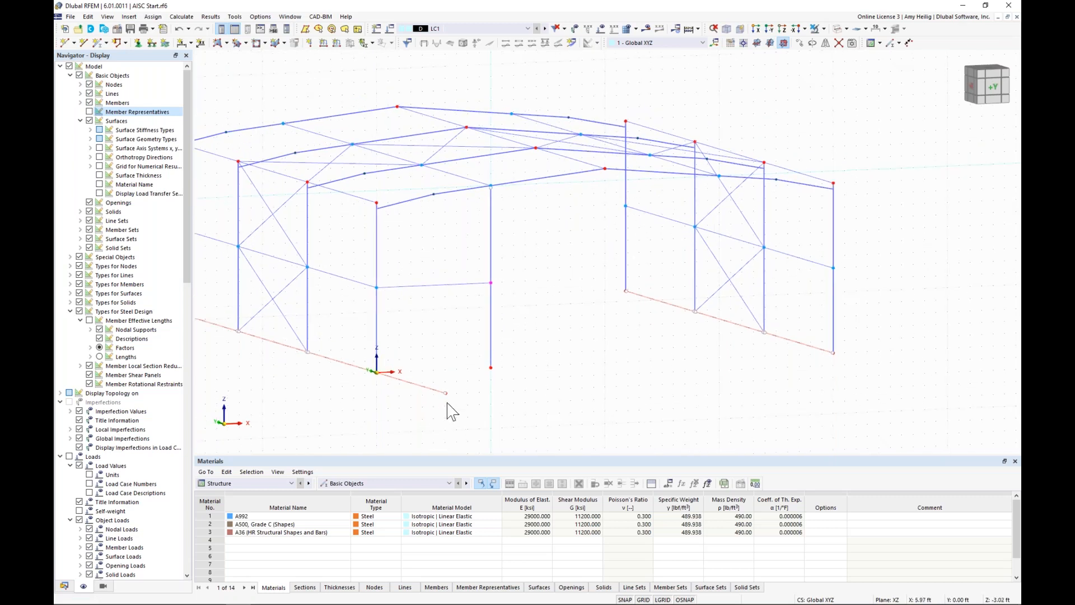
left_click(446, 393)
key("Escape")
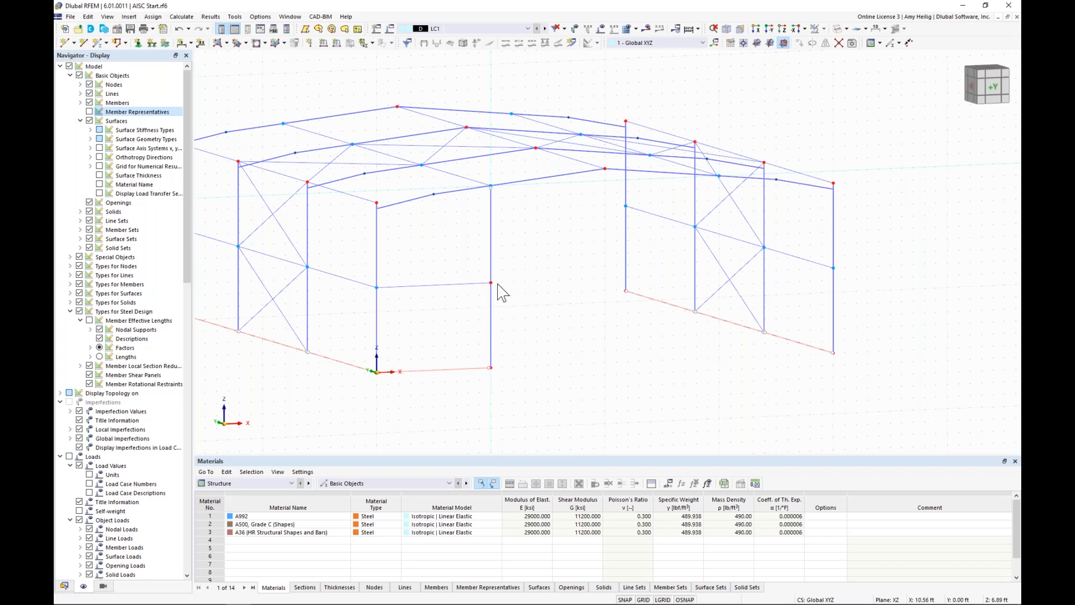
Change the mid-height node at the end-wall column to type On Member and assign it to that column.
mouse_move(492, 283)
scroll(514, 291, "up", 1)
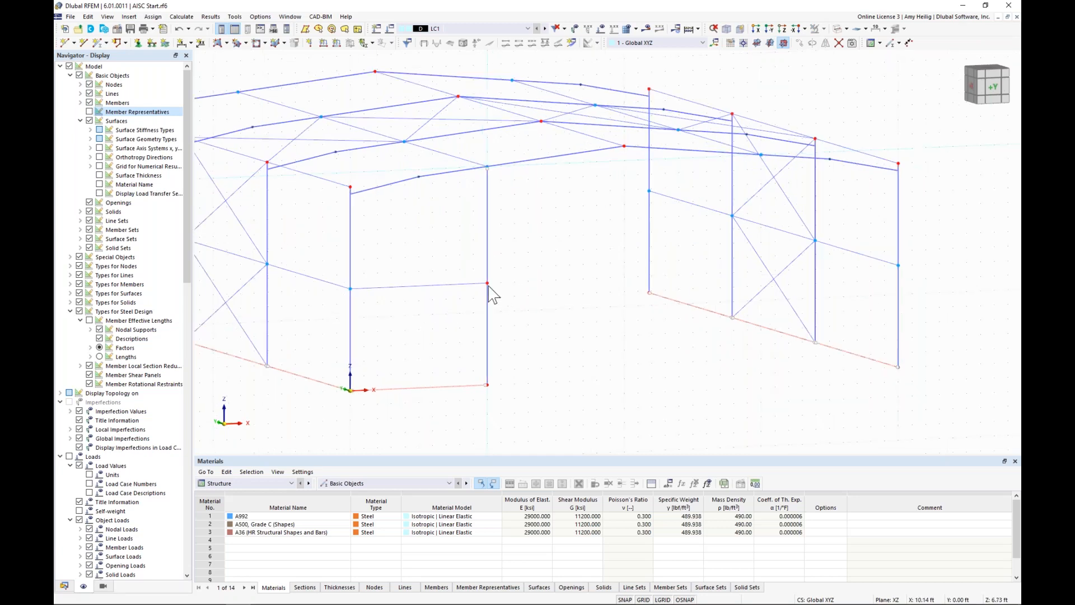
double_click(488, 284)
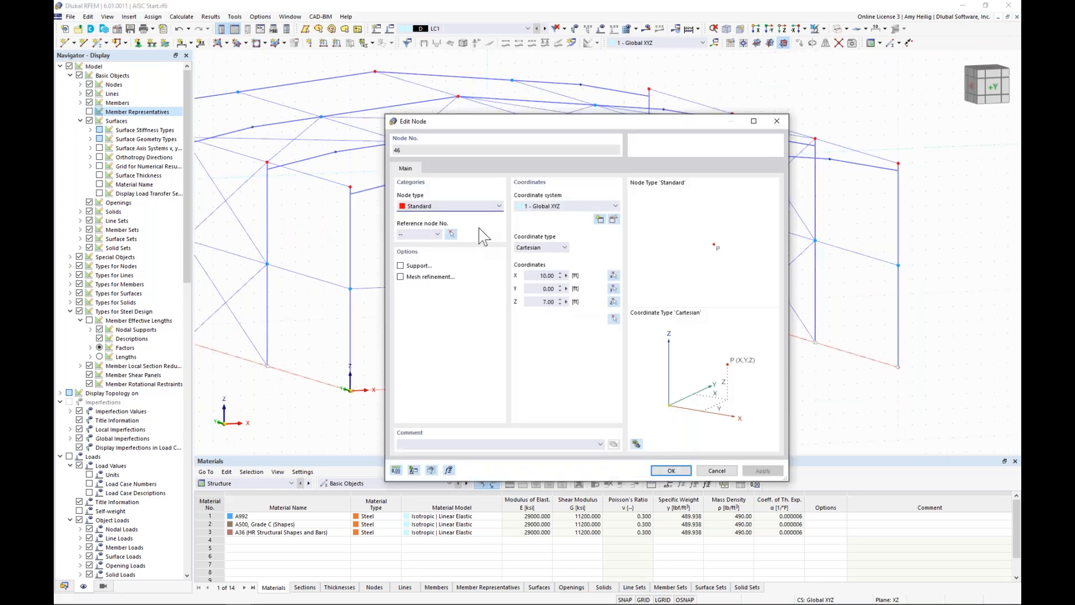
left_click(467, 207)
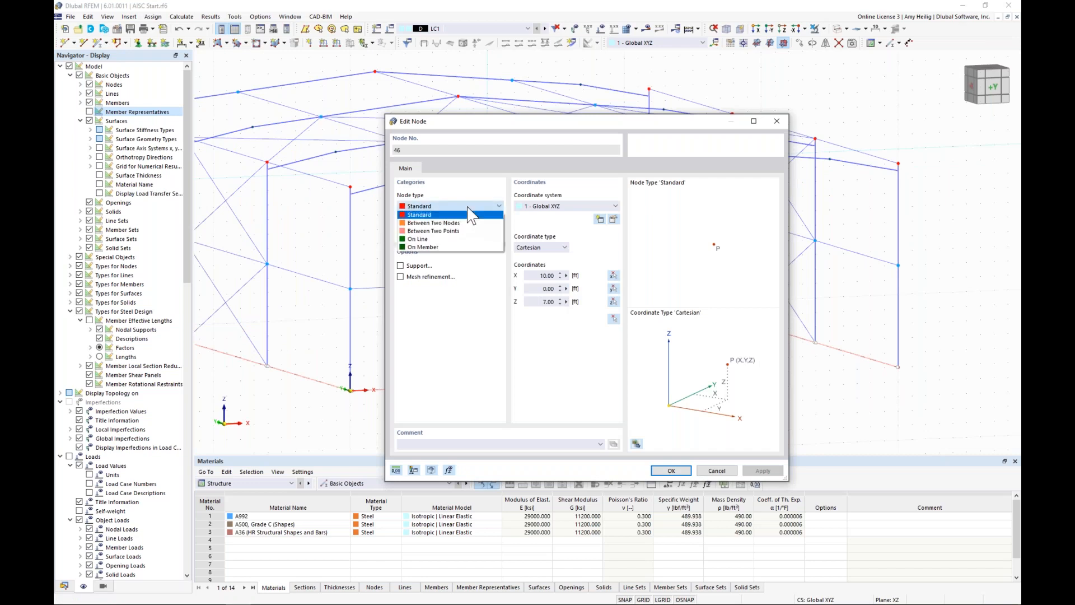
left_click(455, 248)
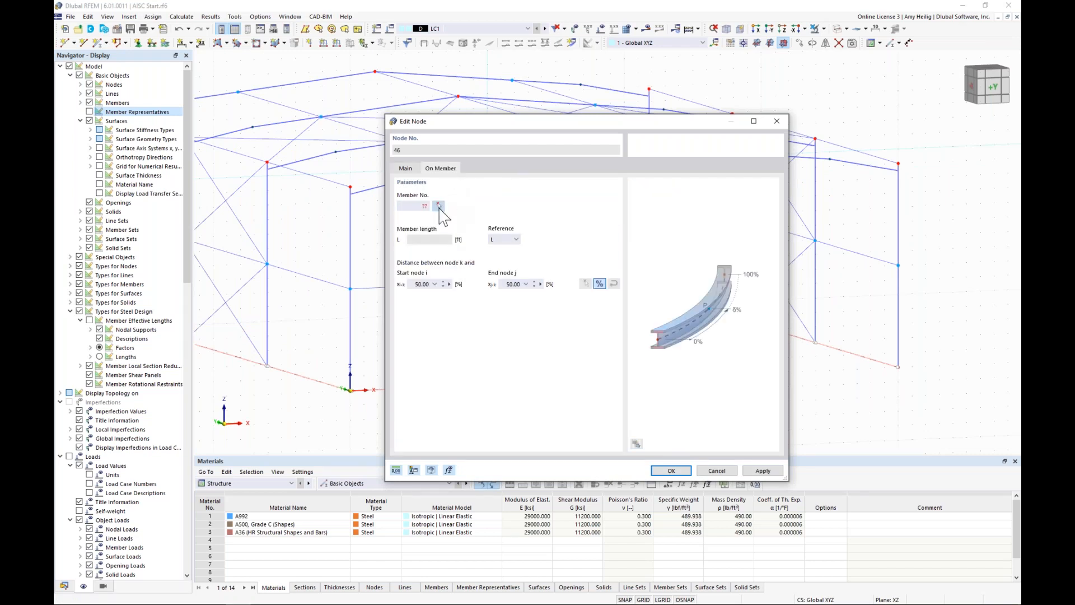
left_click(439, 206)
left_click(488, 284)
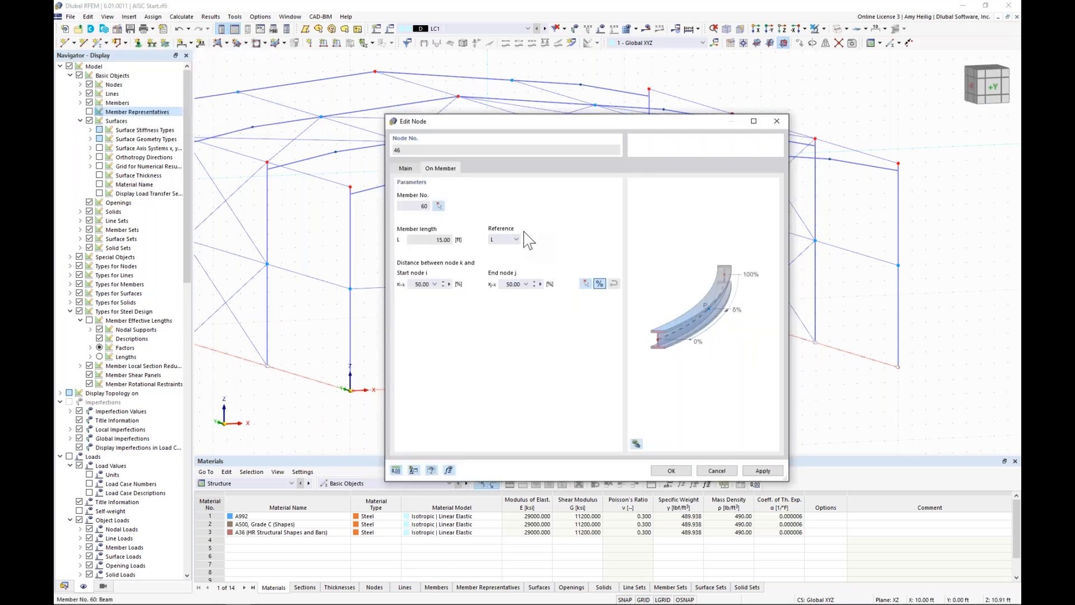
Place the On Member node at an absolute distance of 7 ft from the column's start node.
left_click_drag(649, 117, 695, 108)
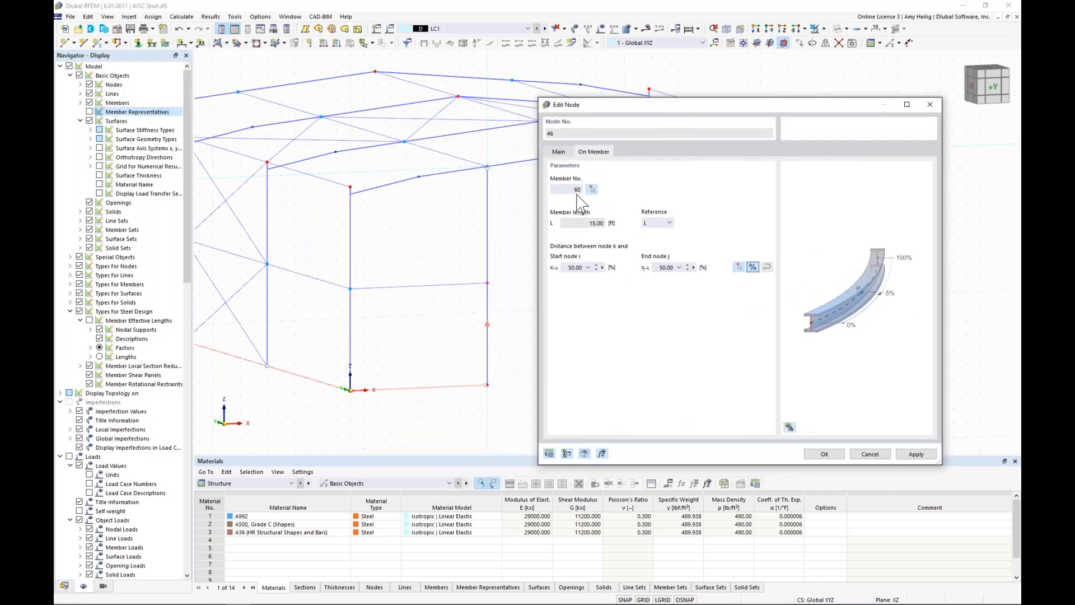
left_click_drag(625, 109, 489, 115)
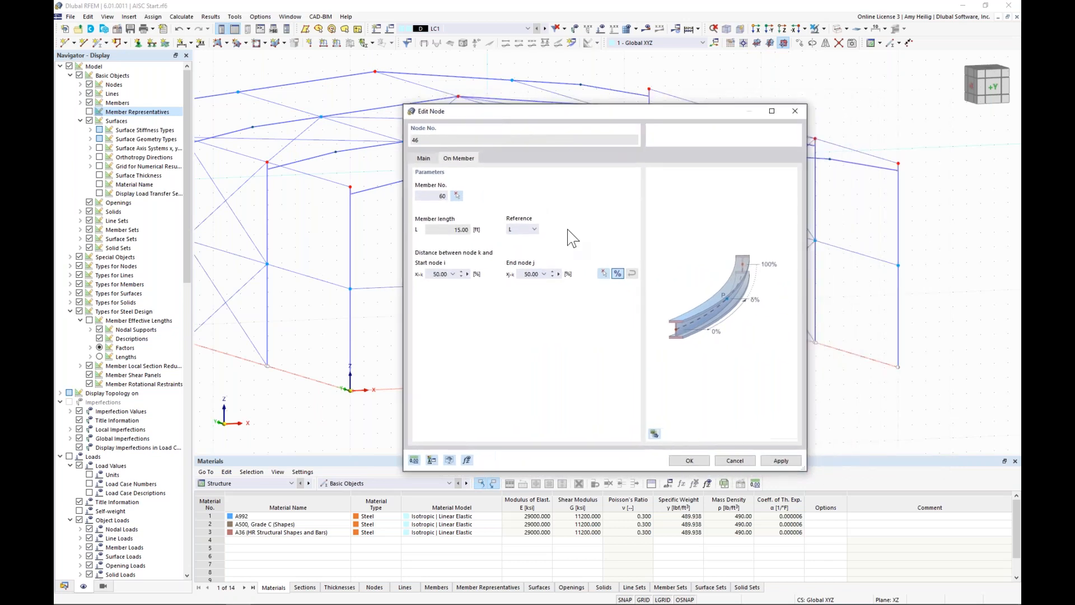
left_click(605, 274)
left_click(604, 274)
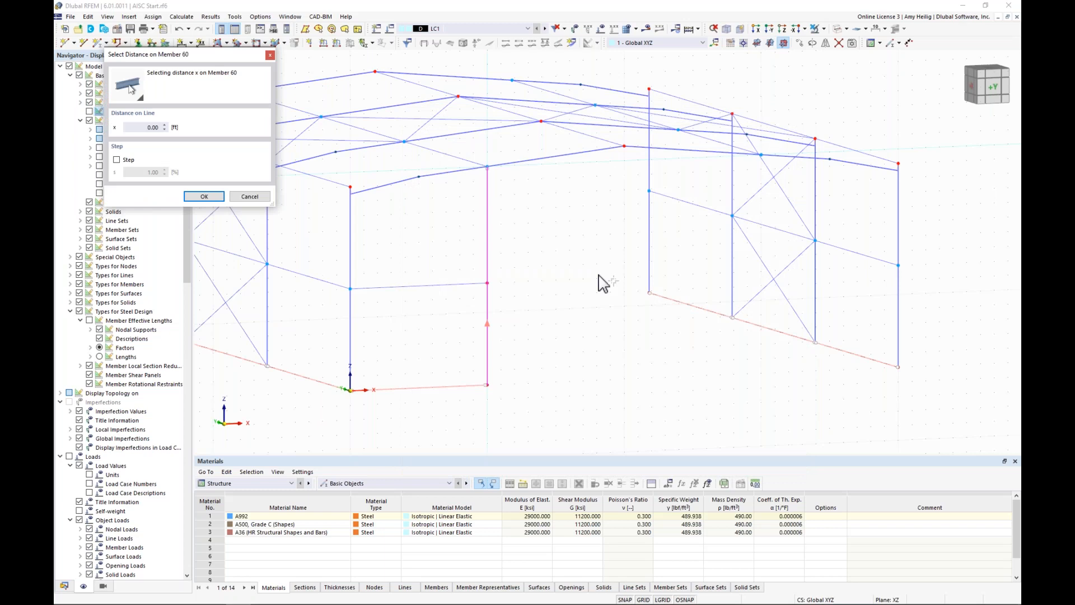
left_click(496, 292)
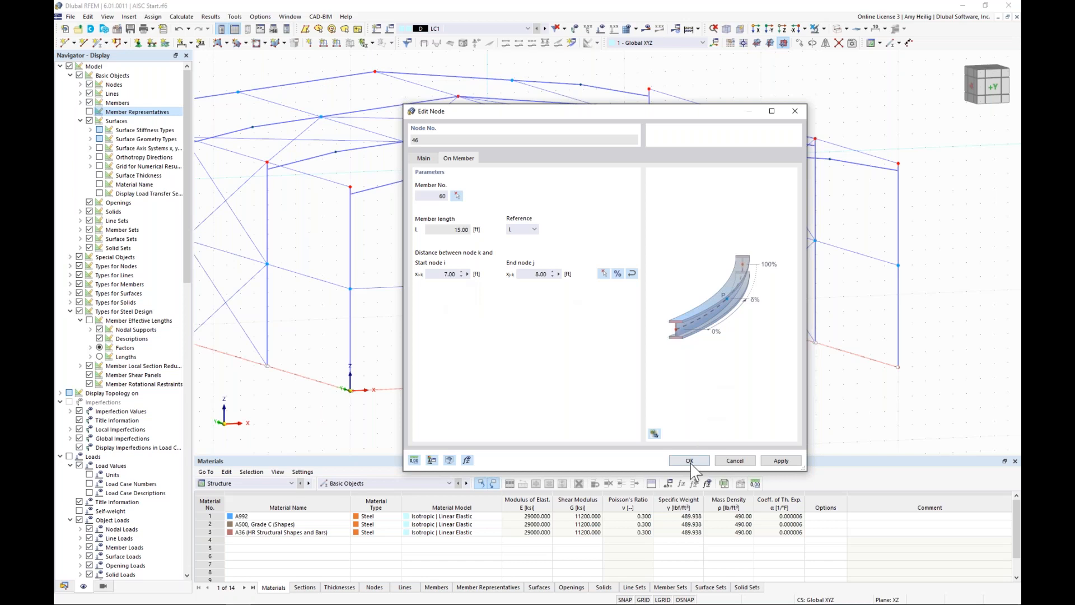
key("Return")
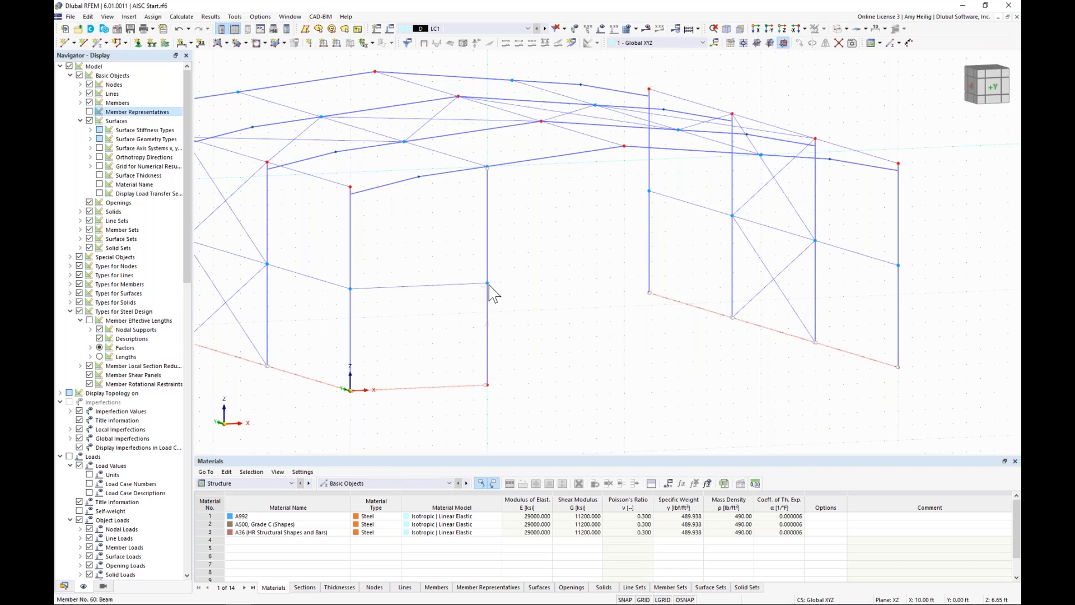
Copy the end-wall column with its mid-height member and base coupling across the end wall to the ridge and the opposite mid-rafter node.
left_click_drag(519, 416, 451, 268)
middle_click_drag(623, 365, 471, 392, "ctrl")
left_click_drag(471, 392, 725, 417)
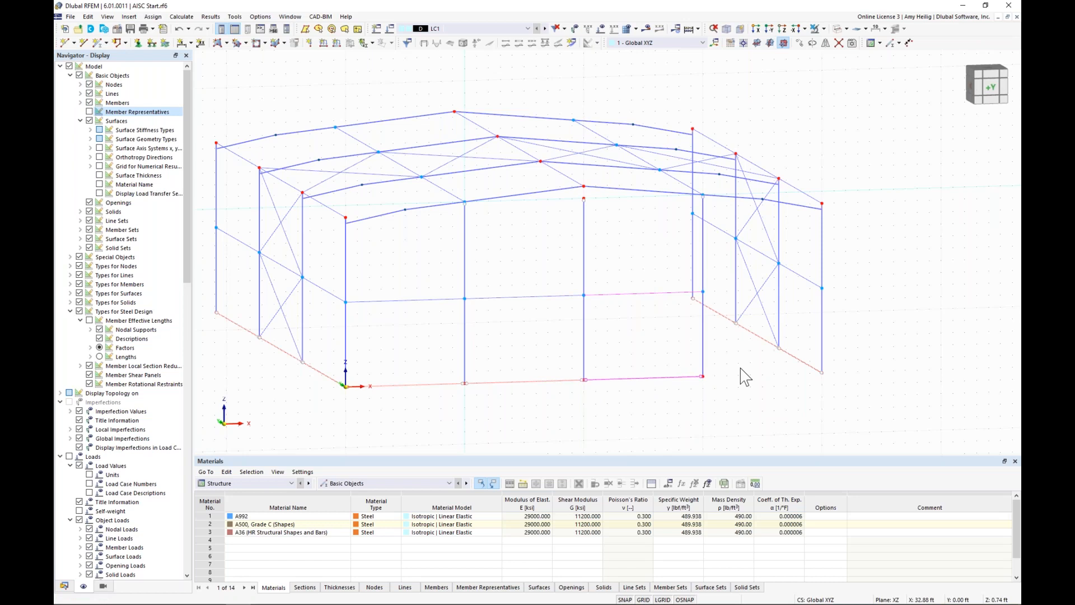
Copy the mid-height member and base coupling into the last end-wall bay, and move the ridge column's top node onto the ridge.
middle_click_drag(746, 375, 664, 352, "ctrl")
left_click_drag(548, 319, 642, 320, "ctrl")
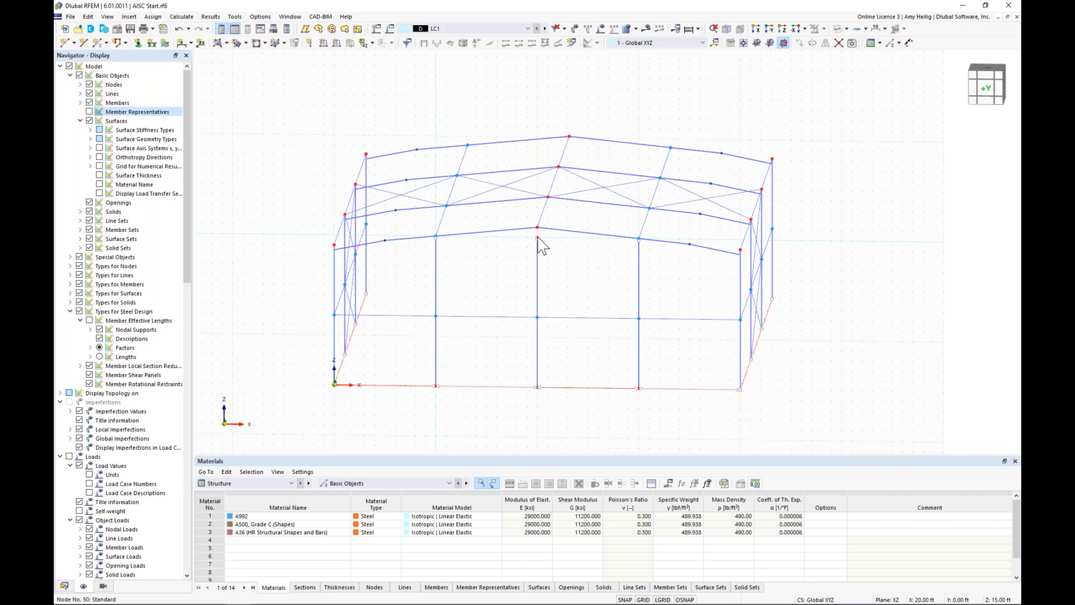
left_click_drag(538, 237, 563, 265)
Copy the intermediate end-wall columns with their mid-height members and base couplings to the opposite end wall.
left_click_drag(672, 411, 414, 294)
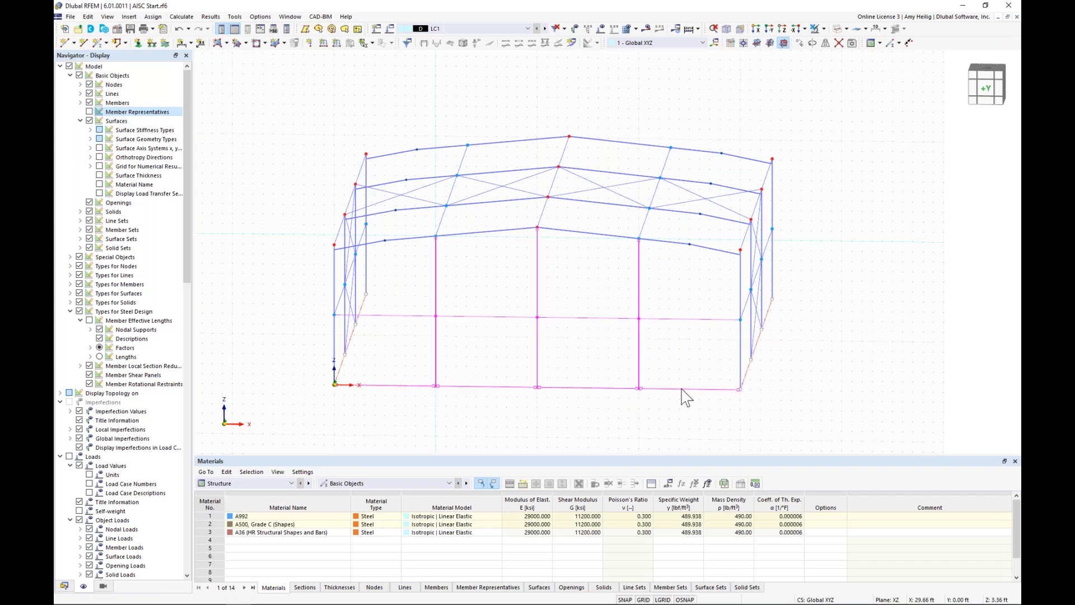
left_click_drag(685, 418, 446, 284)
middle_click_drag(339, 304, 420, 292, "ctrl")
left_click(679, 432)
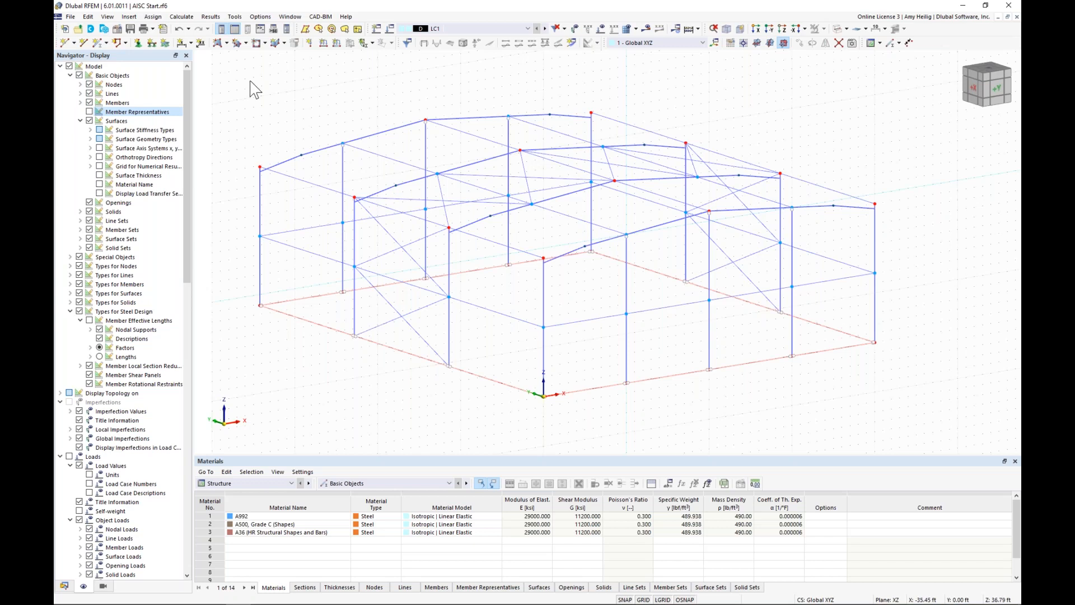
Start a new polygonal surface and set its stiffness type to Load Transfer.
left_click(227, 43)
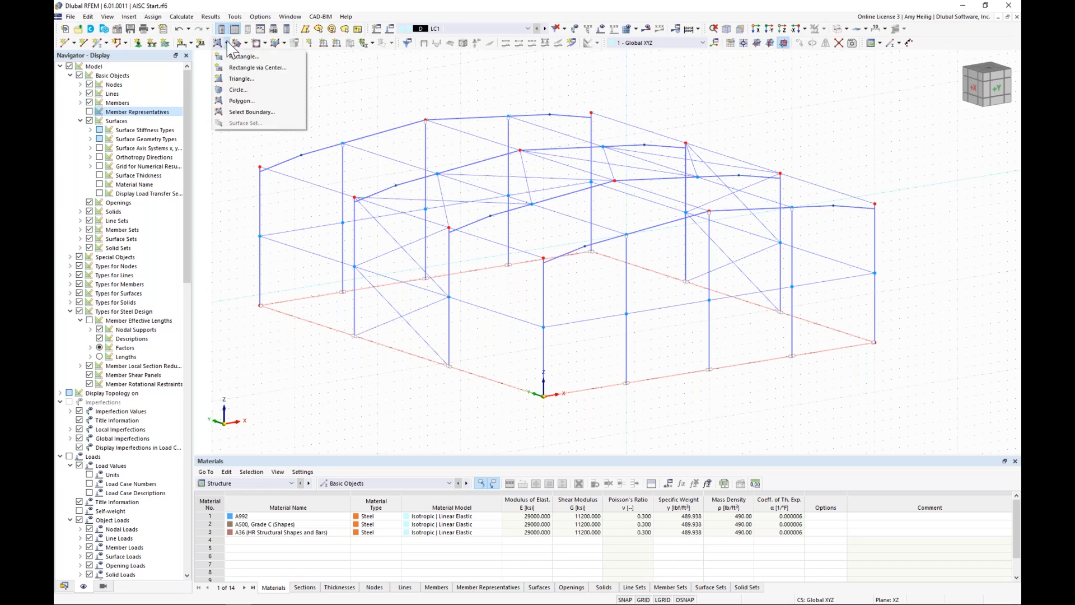
left_click(242, 101)
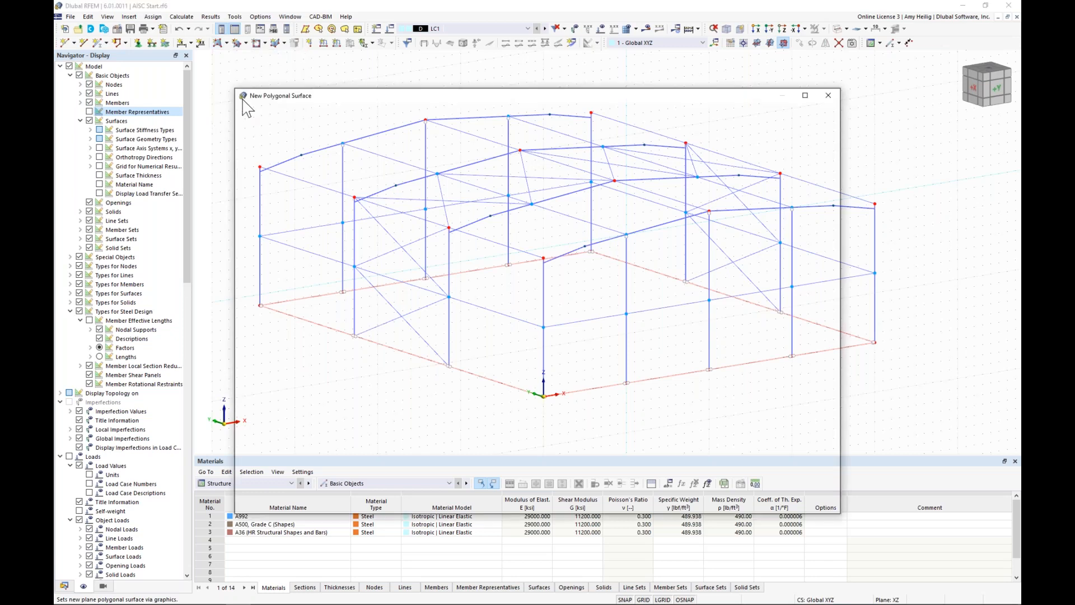
left_click(305, 169)
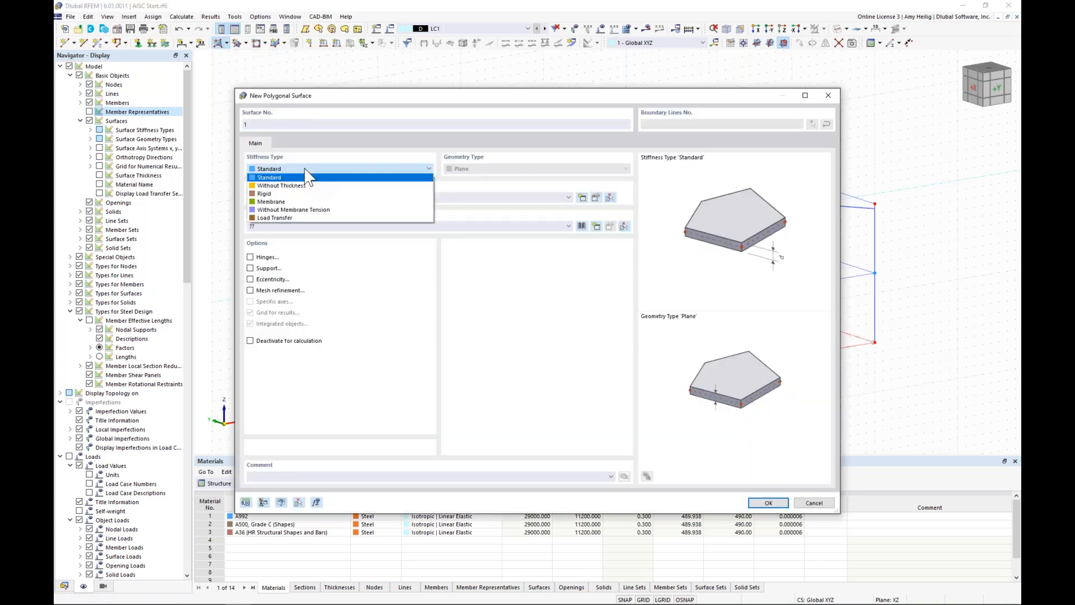
left_click(298, 218)
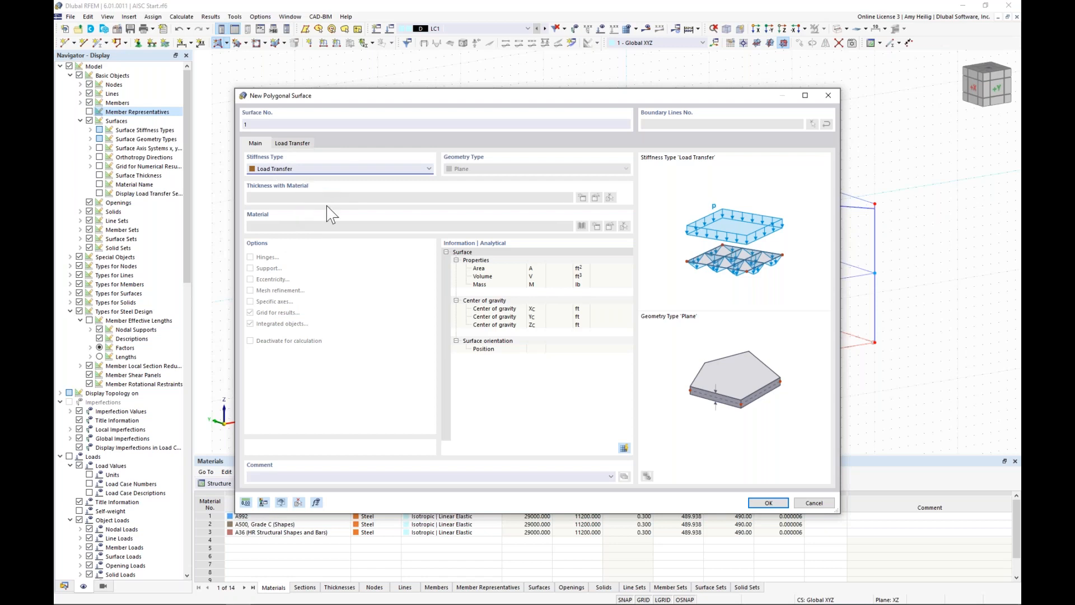
Keep the load transfer direction Local in x and give the surface a weight of 10 lb/ft².
left_click(302, 144)
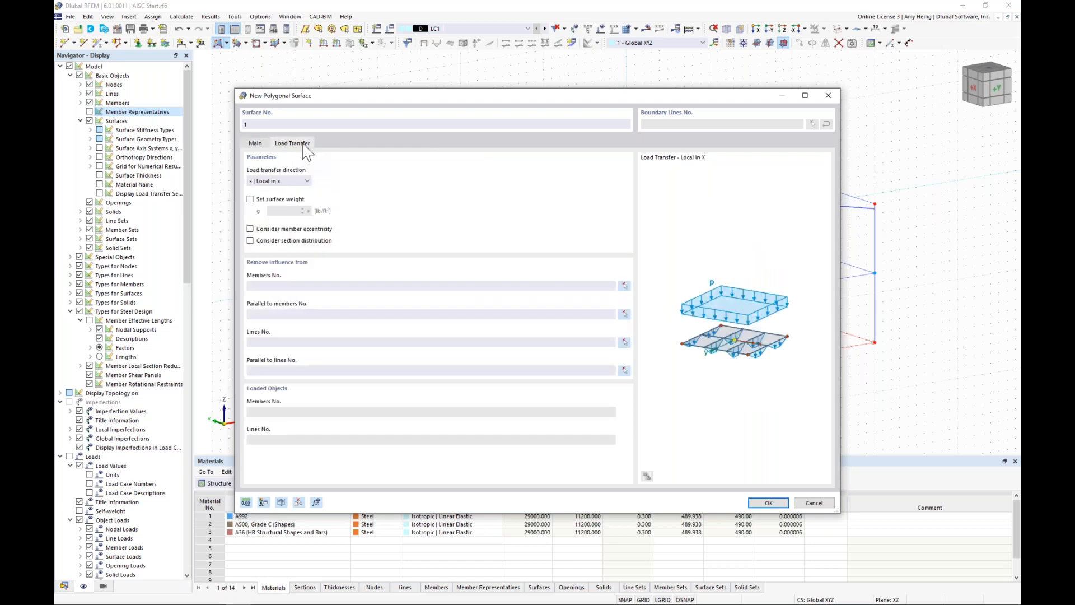
left_click(296, 181)
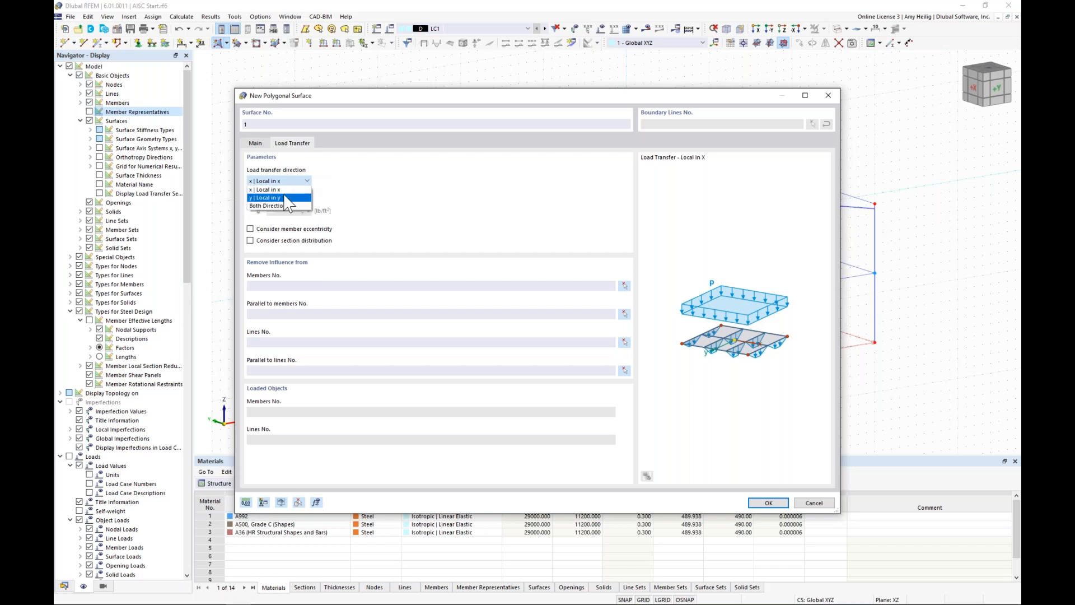
left_click(286, 191)
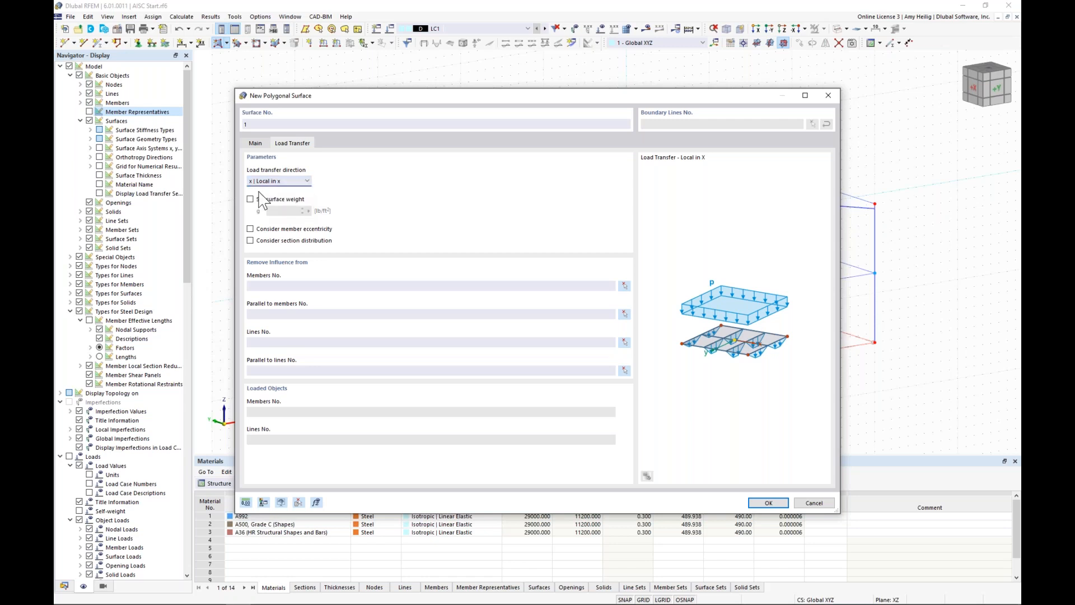
left_click(250, 199)
left_click(291, 211)
left_click(769, 504)
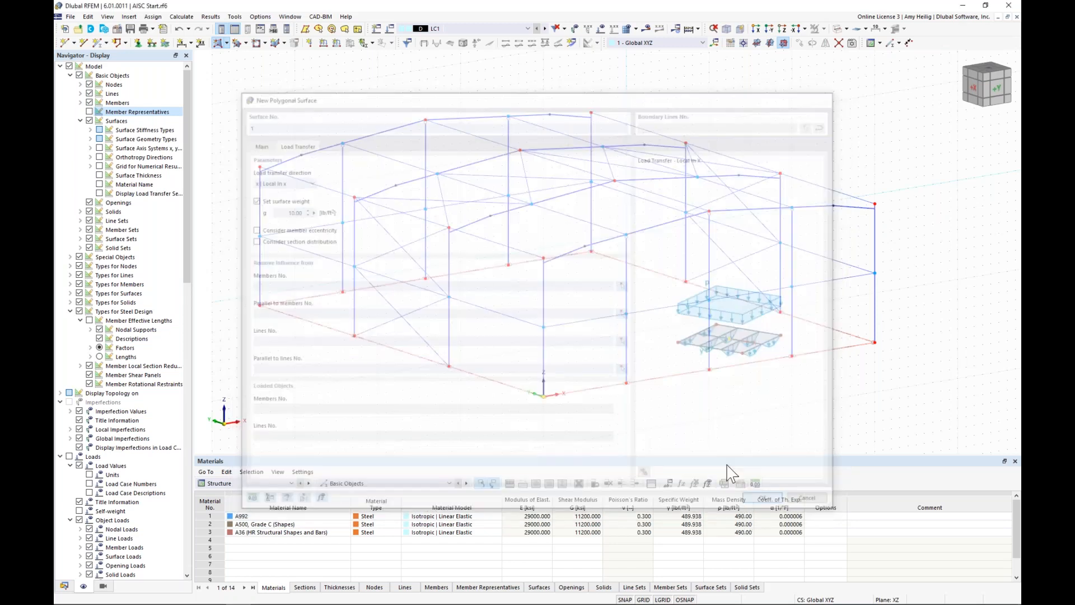
Draw load transfer surfaces over the end wall at the origin and over the adjoining side wall at X = 40 ft.
left_click(543, 396)
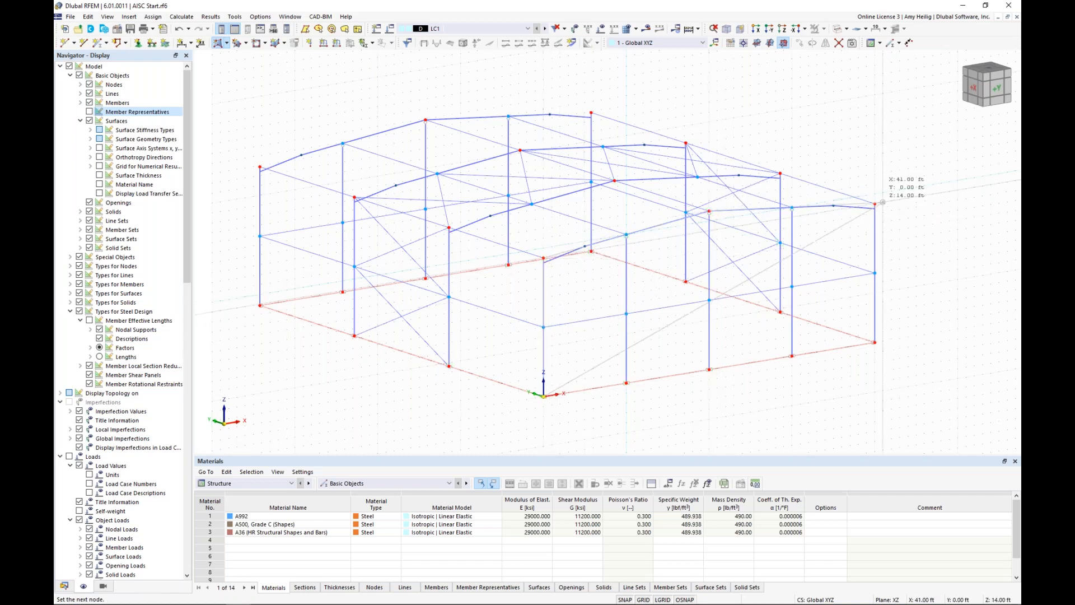
left_click(874, 342)
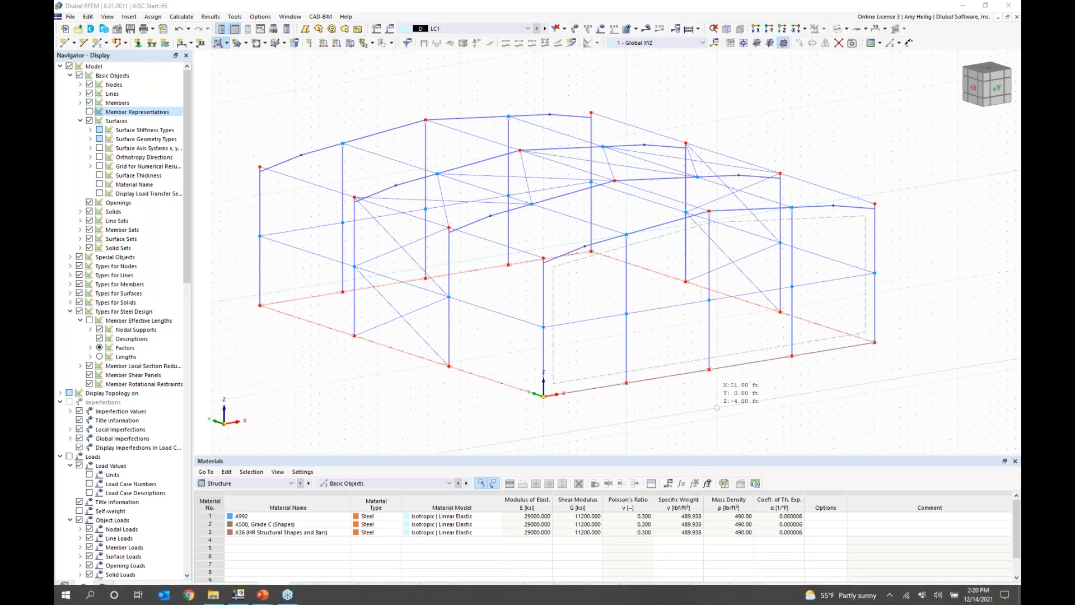
middle_click_drag(897, 363, 686, 380, "ctrl")
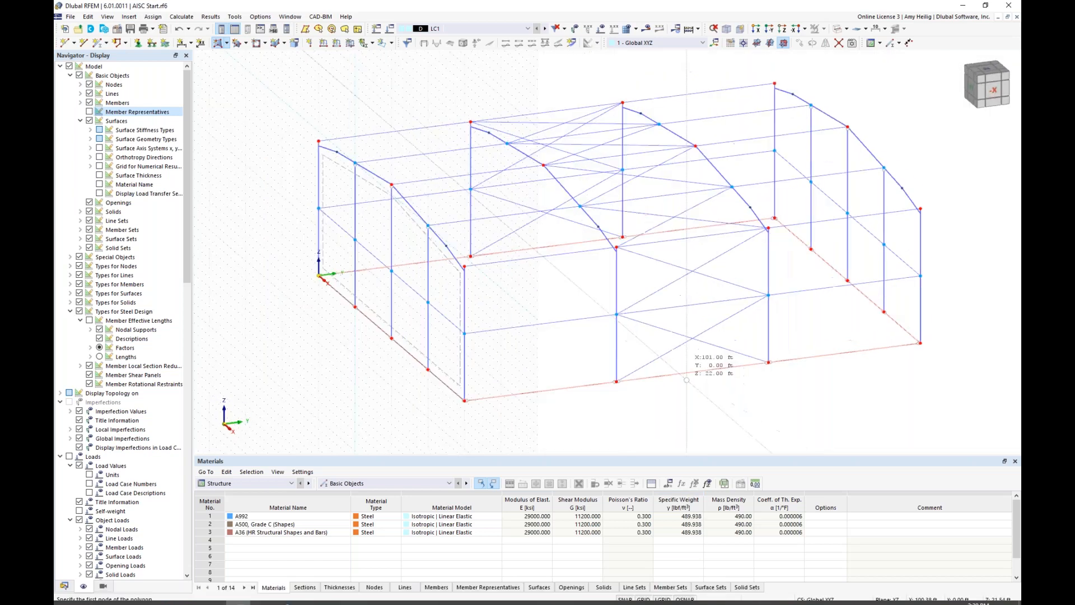
left_click(465, 400)
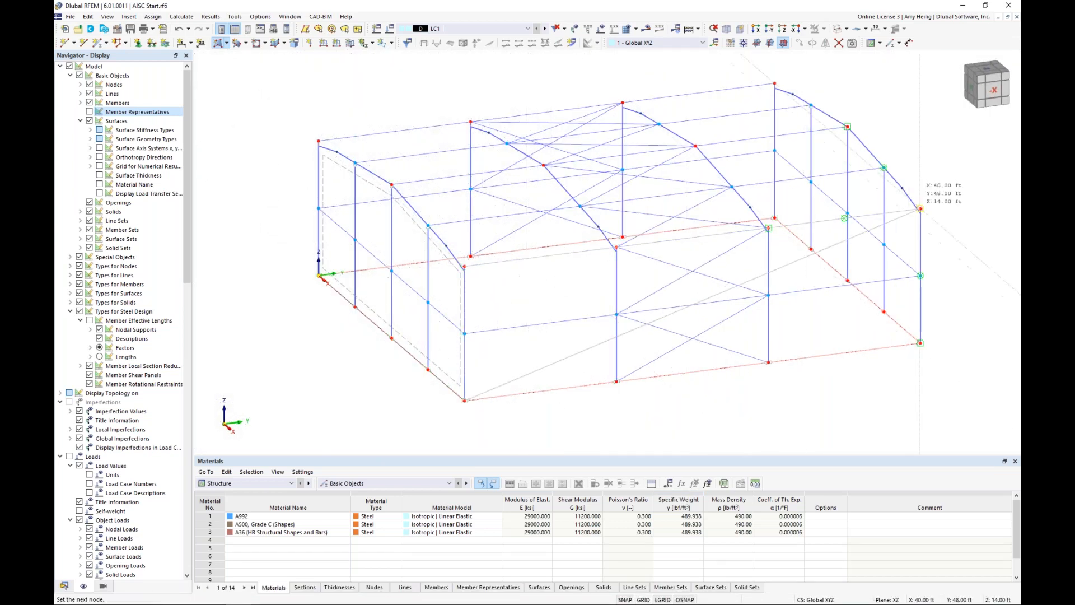
left_click(920, 342)
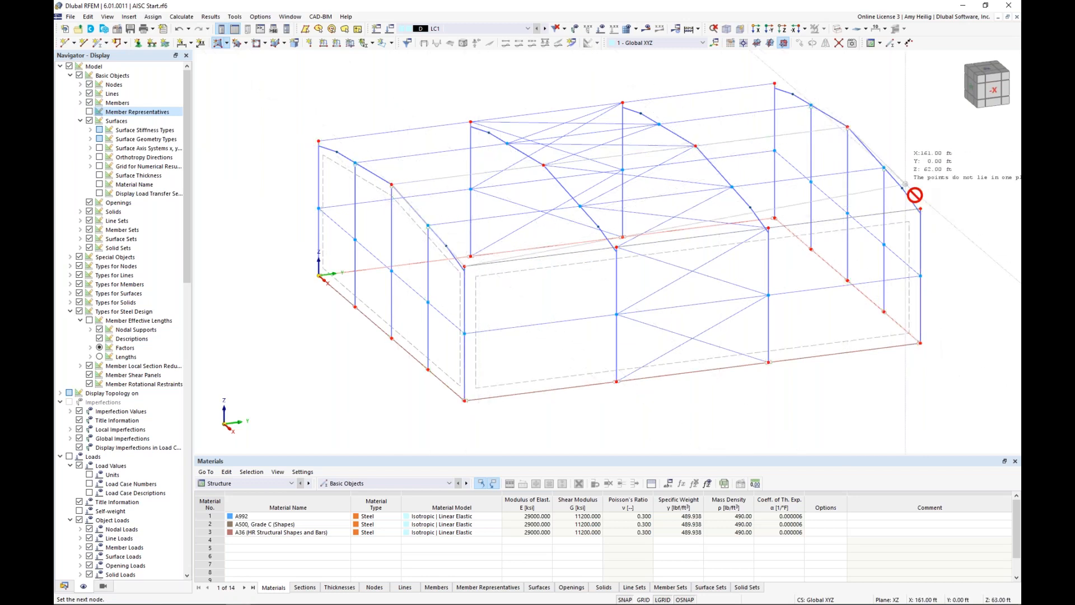
Draw the remaining load transfer surfaces over the roof slopes, the other side wall and the opposite end wall.
middle_click_drag(582, 291, 710, 242, "ctrl")
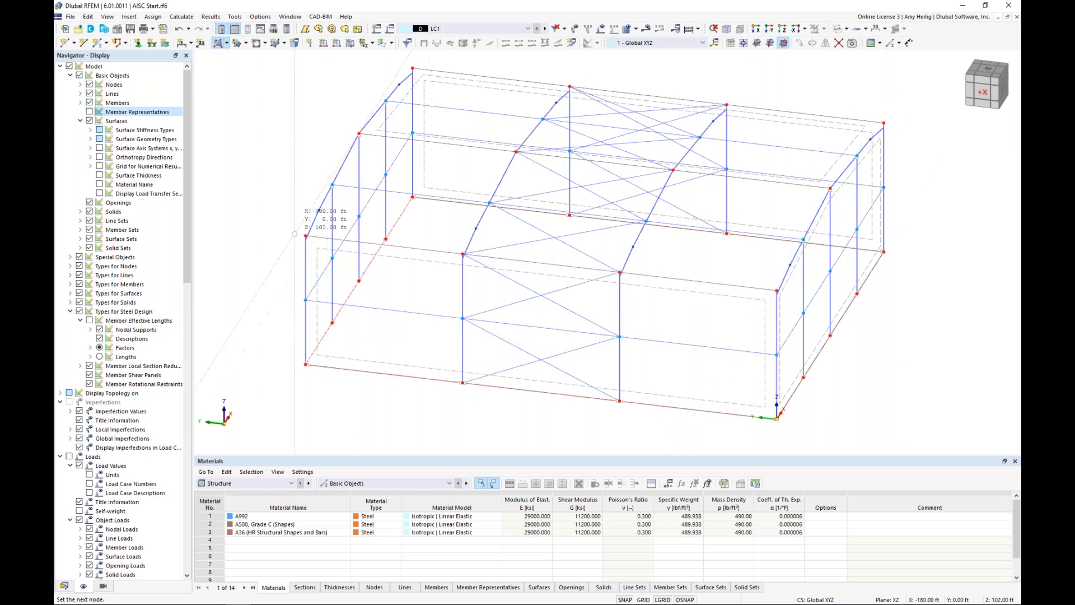
left_click(306, 236)
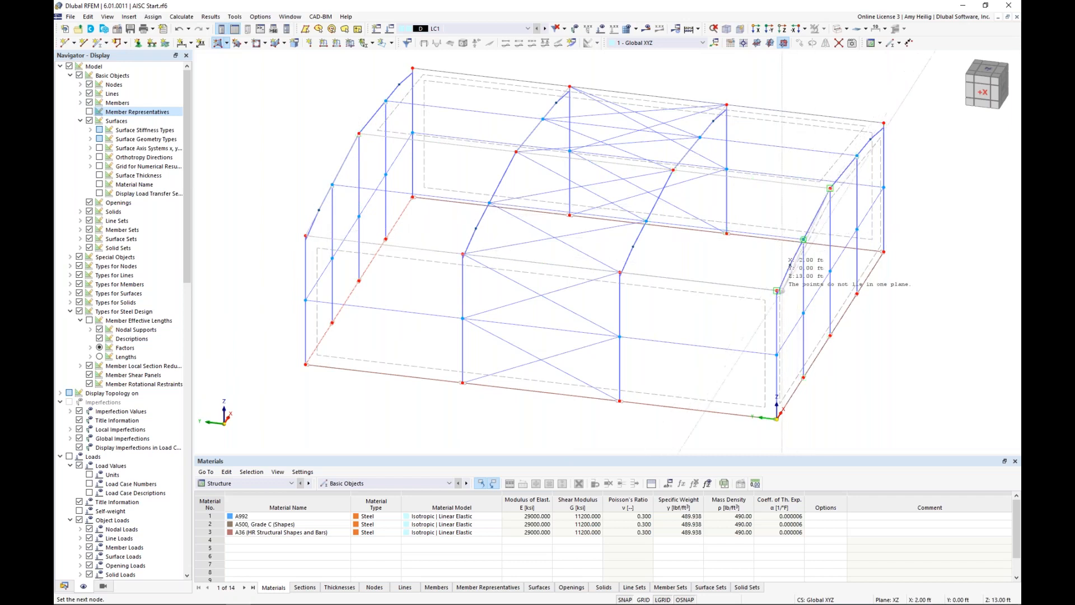
middle_click_drag(490, 311, 626, 306, "ctrl")
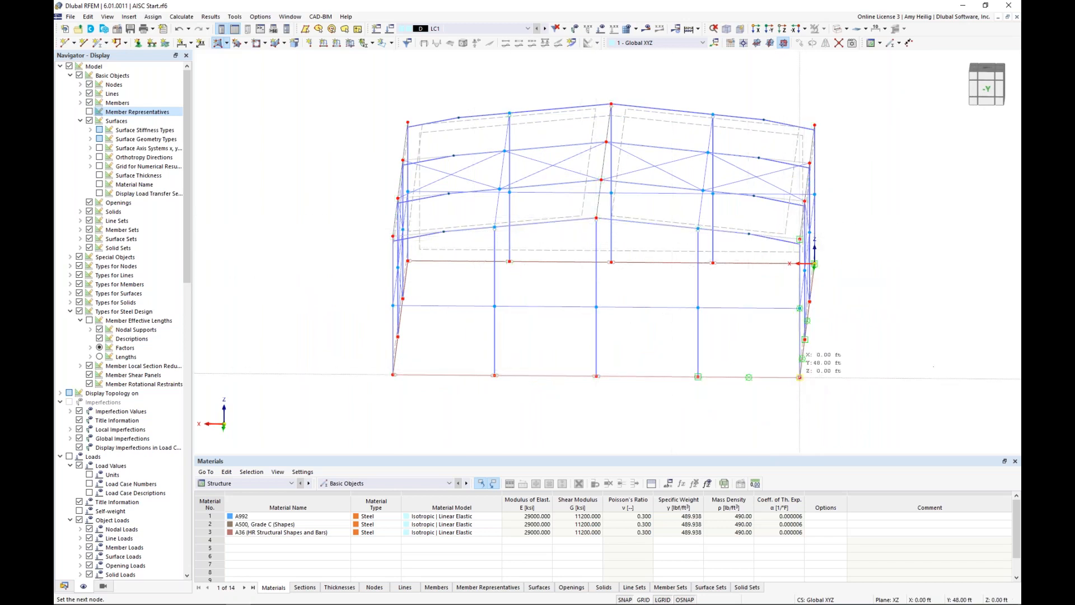
key("Escape")
middle_click_drag(907, 279, 565, 302, "ctrl")
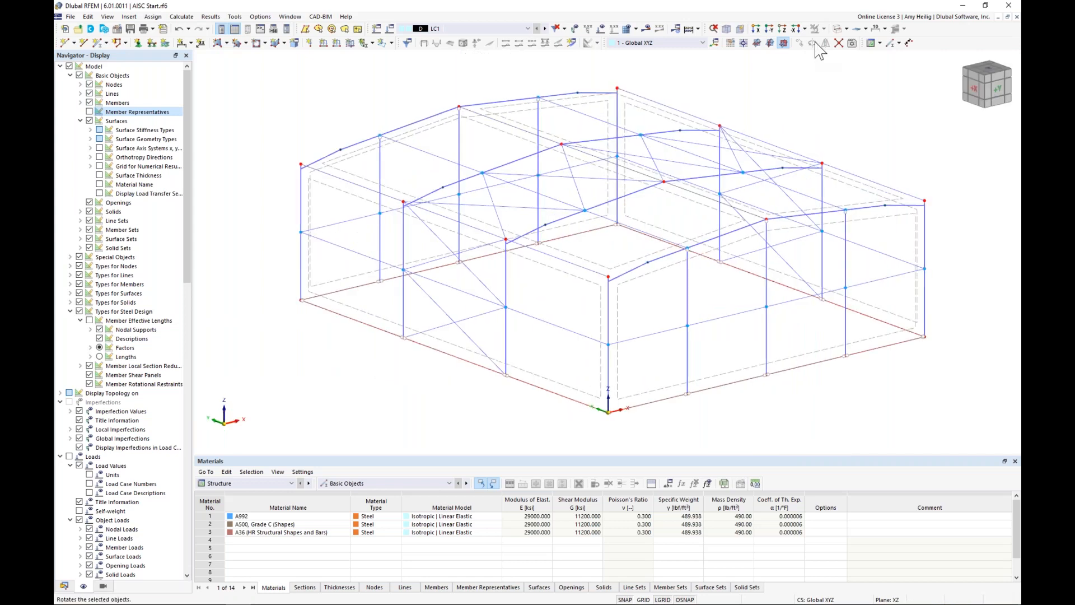
Display the model in solid mode, inspect the local axis systems of the surfaces, and hide the axes again.
left_click(782, 44)
middle_click_drag(720, 391, 552, 365)
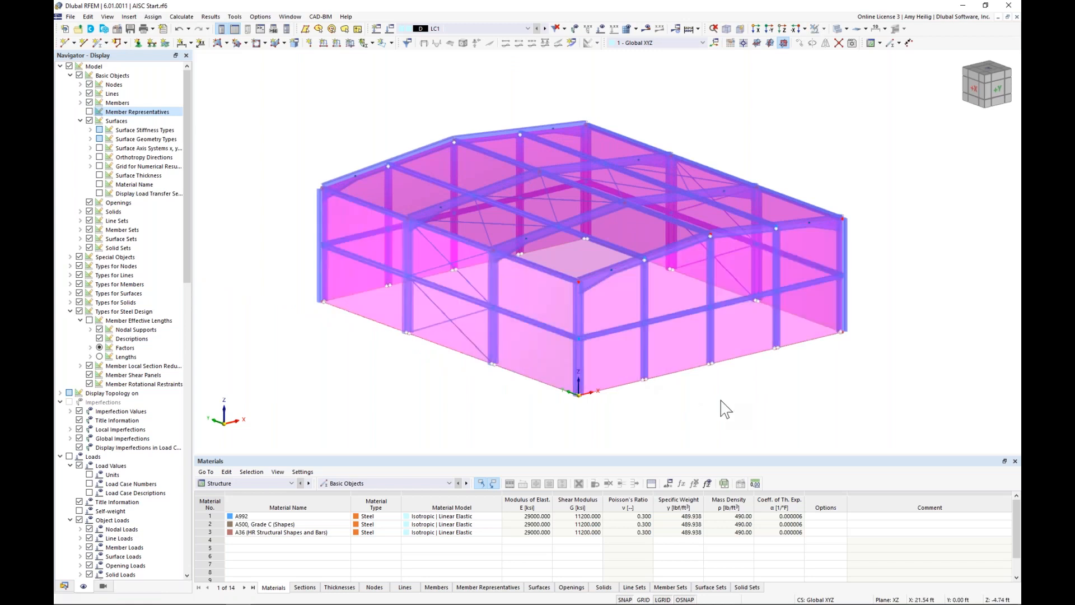
right_click(617, 365)
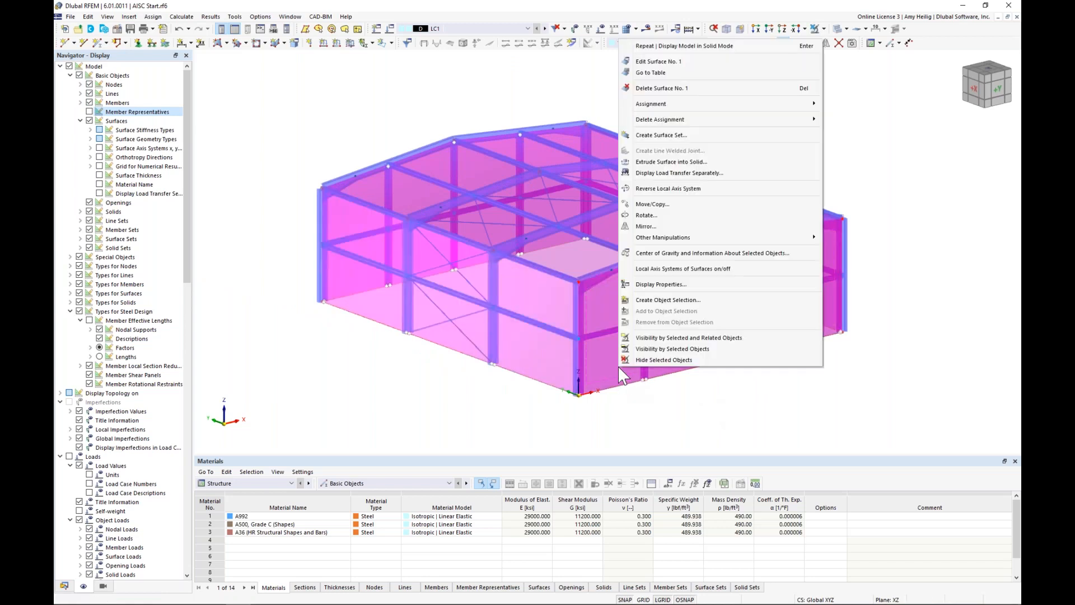
left_click(650, 269)
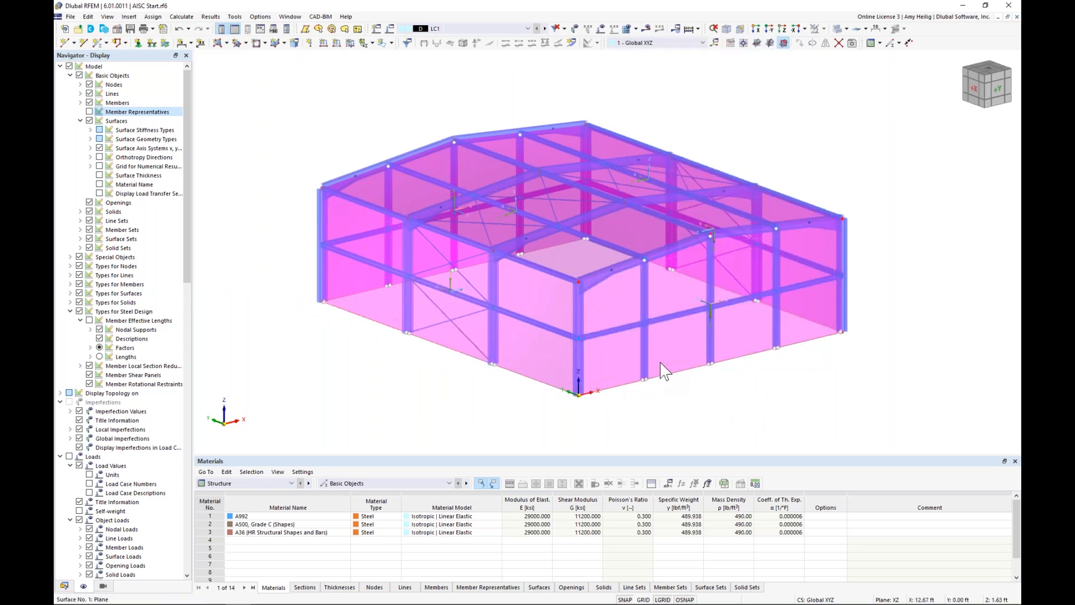
middle_click_drag(845, 360, 665, 368, "ctrl")
right_click(600, 344)
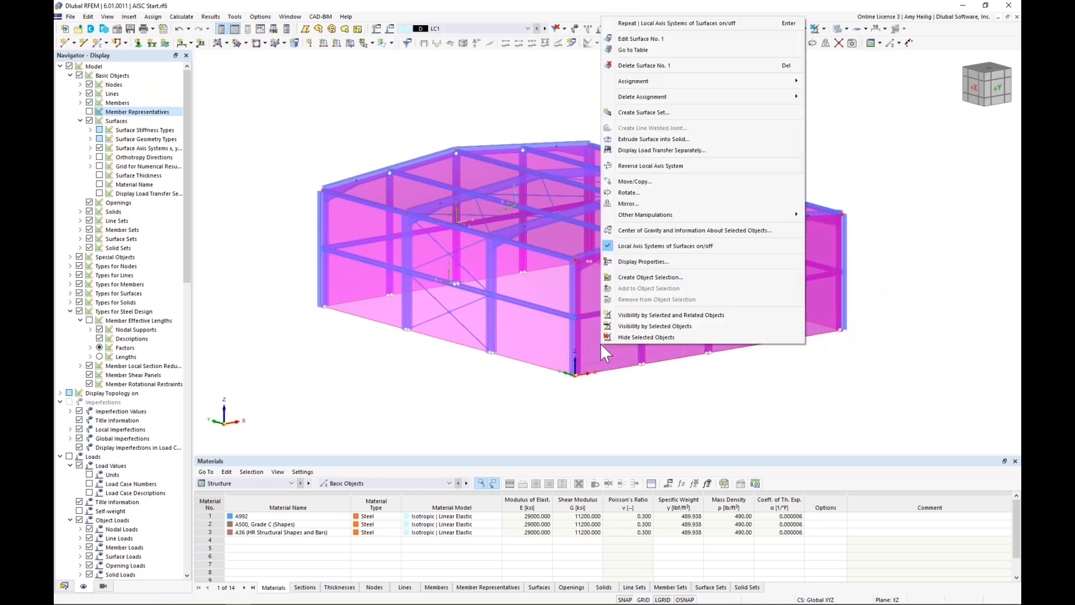
left_click(618, 246)
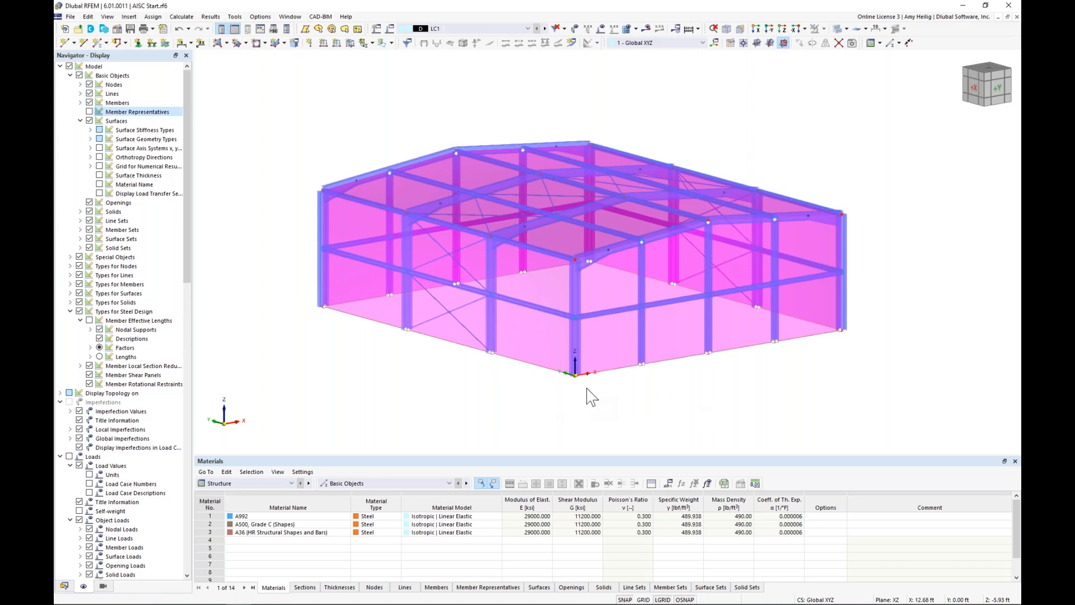
Open the nodal support assignment and review the predefined support types and the settings for a new nodal support.
left_click(139, 46)
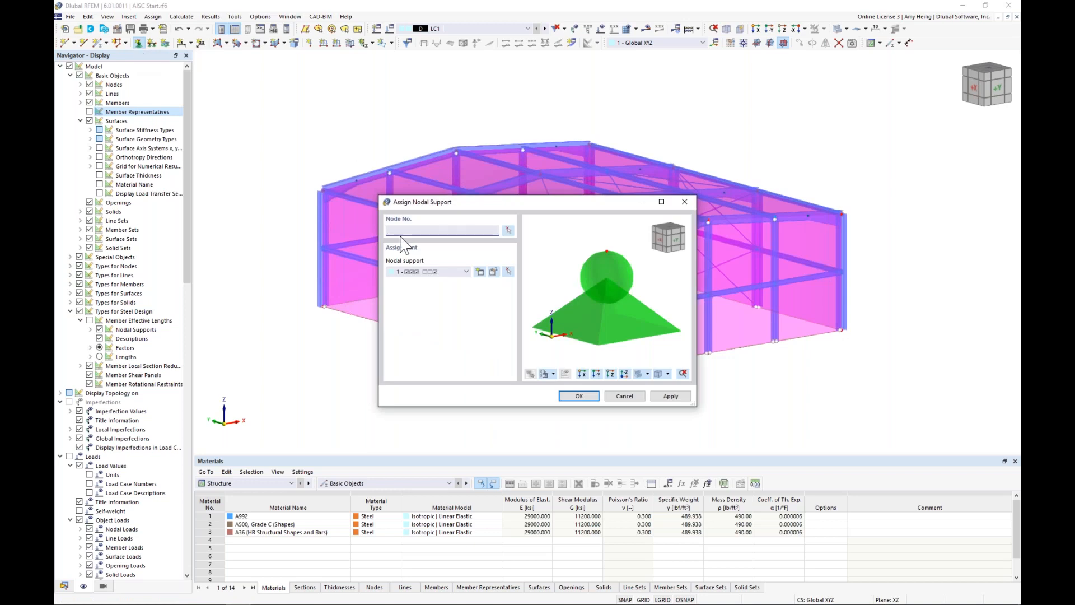
left_click(435, 273)
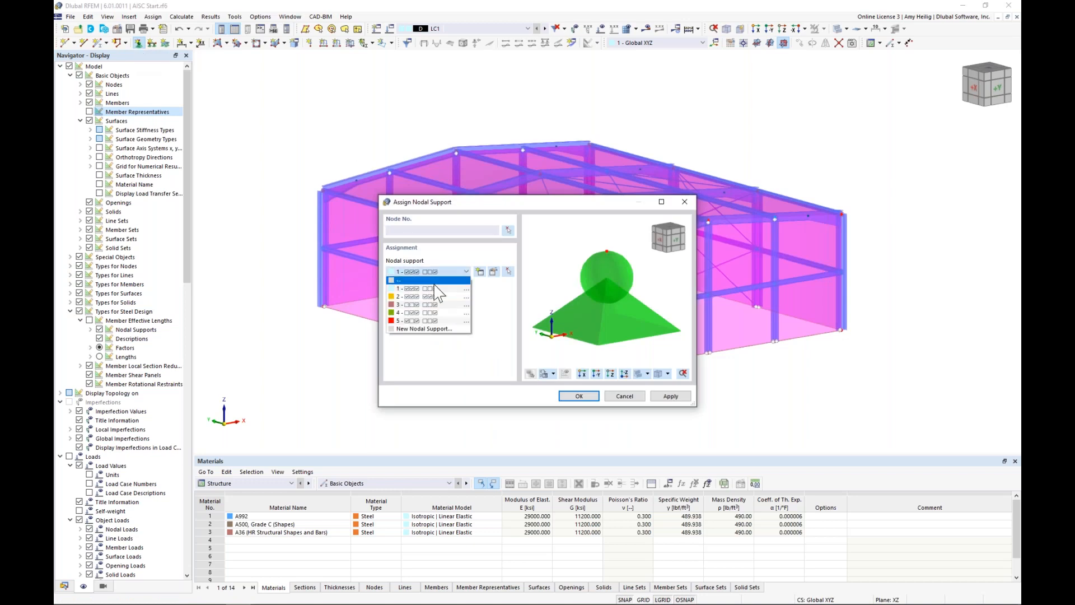
left_click(439, 297)
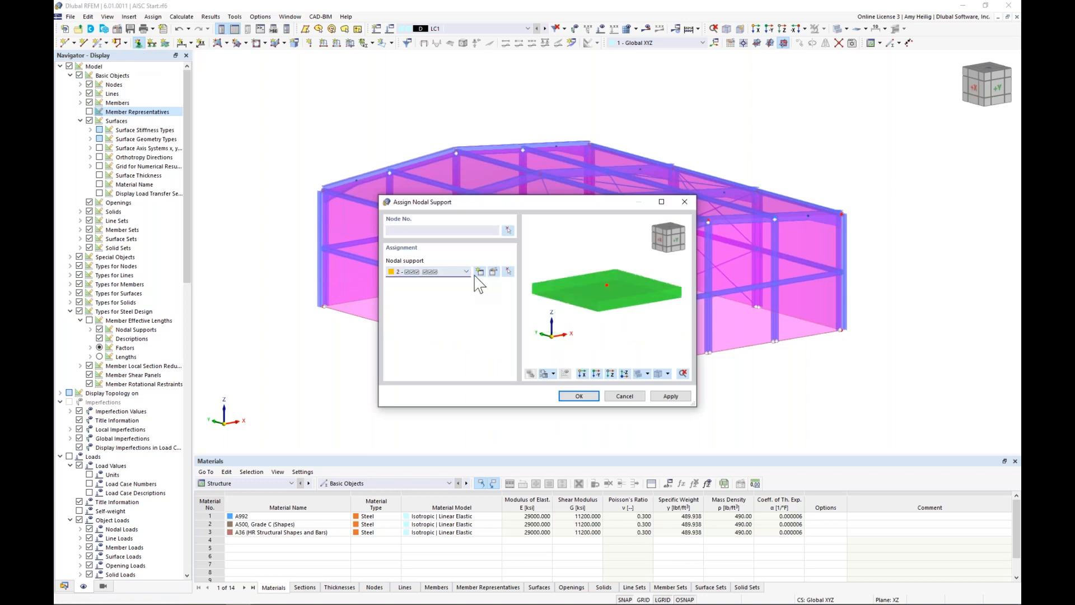
left_click(432, 273)
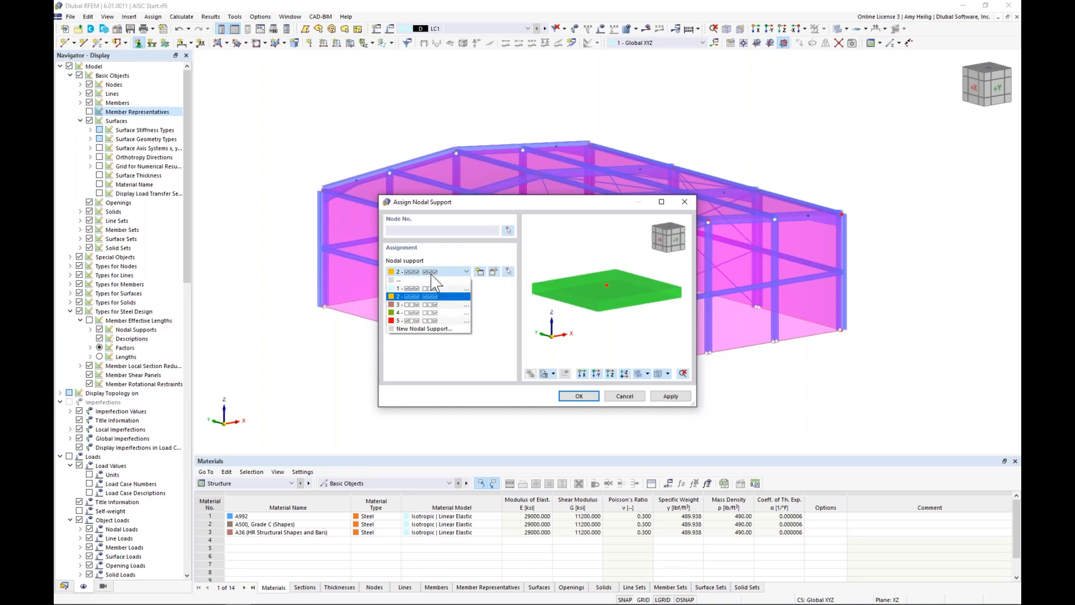
left_click(434, 314)
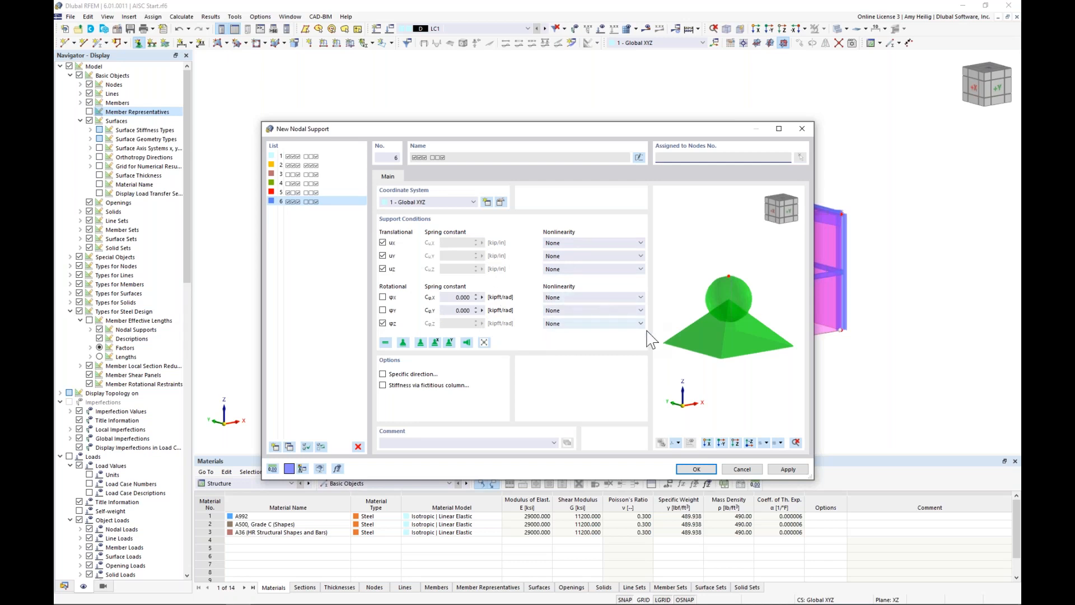
left_click(696, 468)
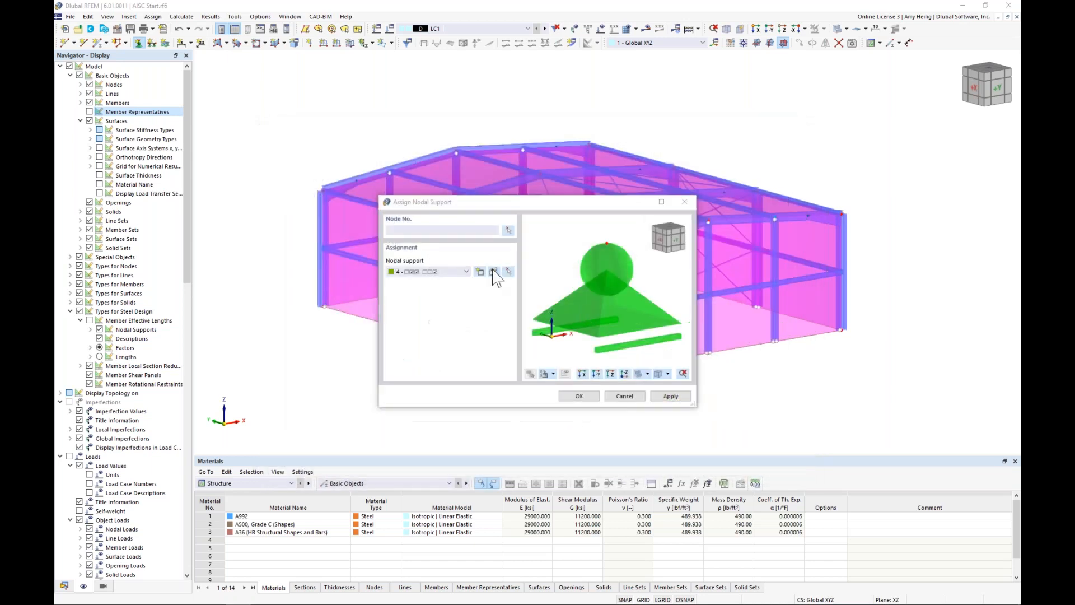
Assign nodal support type 1, fixed in the three translations and rotation about Z, to all column base nodes.
left_click(459, 272)
left_click(448, 280)
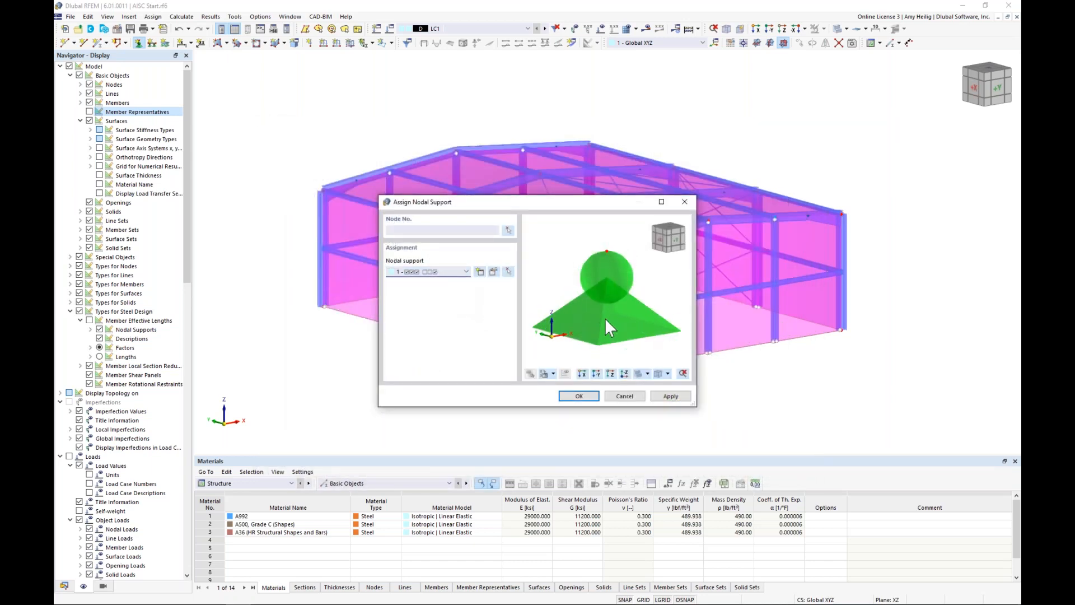
left_click(579, 396)
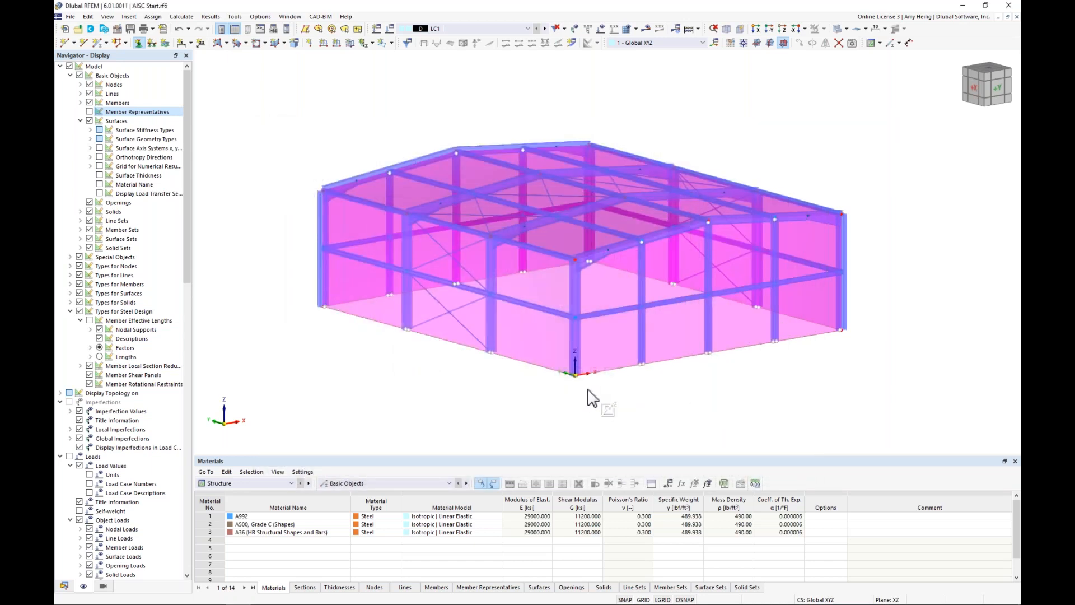
left_click_drag(344, 307, 808, 385)
mouse_move(614, 375)
middle_mouse_down("ctrl")
mouse_move(620, 388)
mouse_move(600, 376)
middle_mouse_up("ctrl")
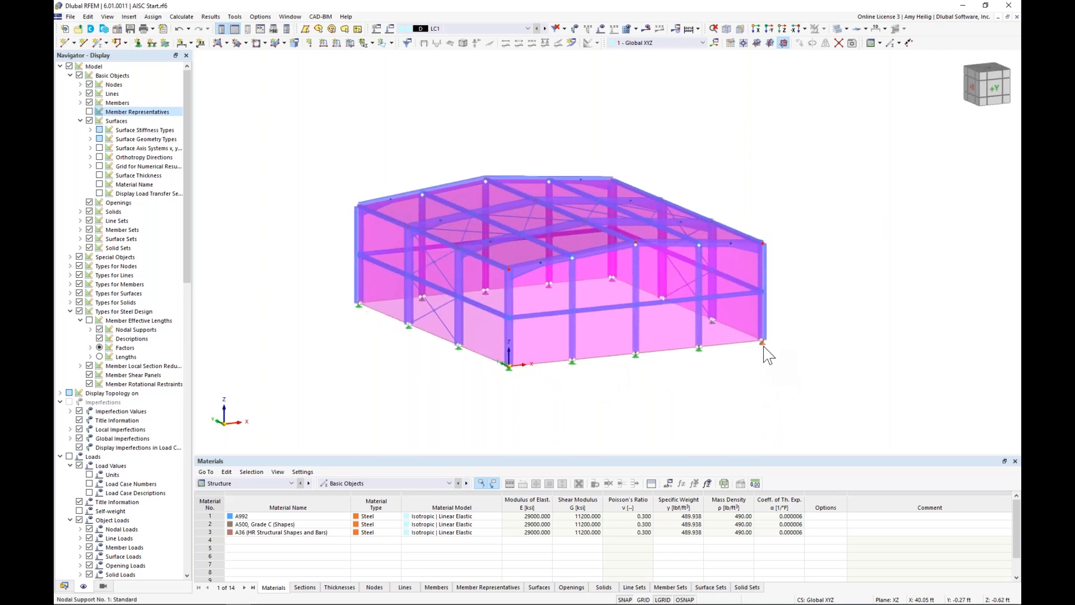
Enlarge the displayed size of the nodal support symbols at the column bases and clear the selection.
right_click(765, 348)
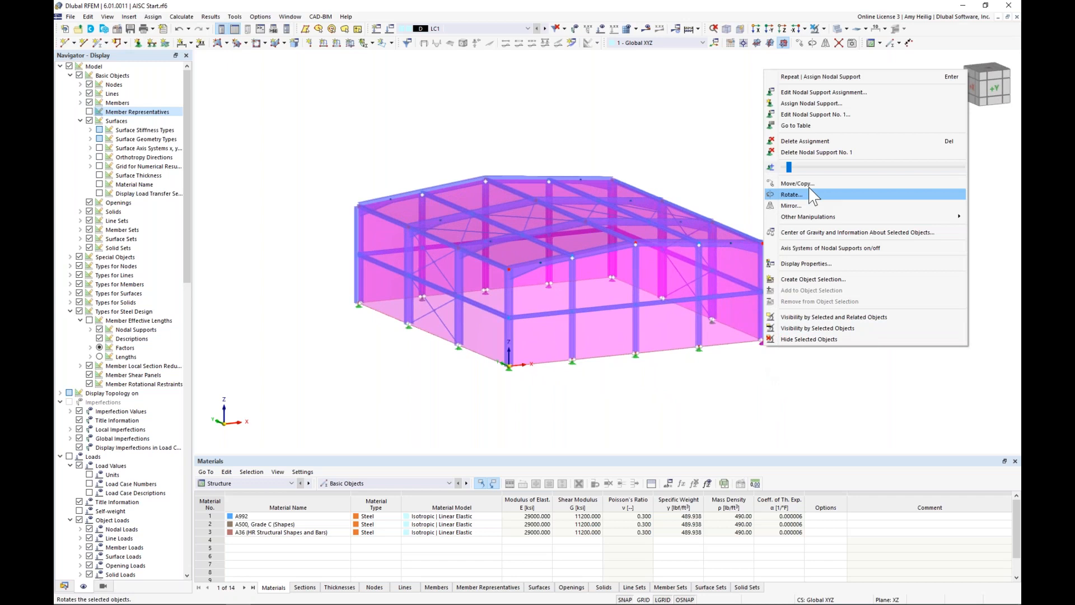
mouse_move(796, 169)
left_mouse_down()
mouse_move(832, 169)
mouse_move(815, 171)
left_mouse_up()
left_click(790, 442)
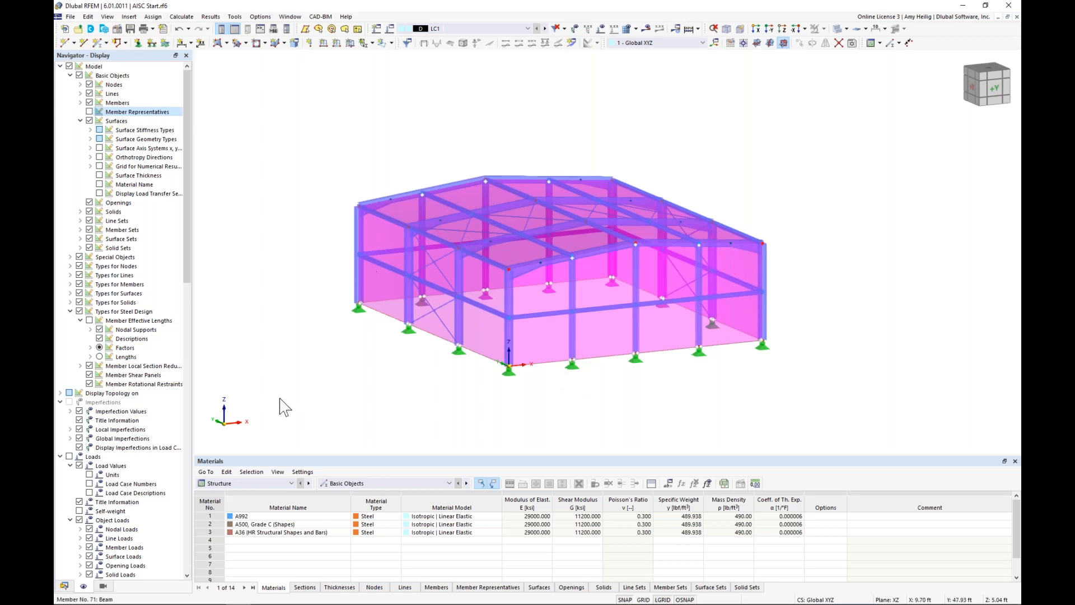
Open the load case definitions and name LC1 "Dead", keeping the Dead load action category.
left_click(390, 29)
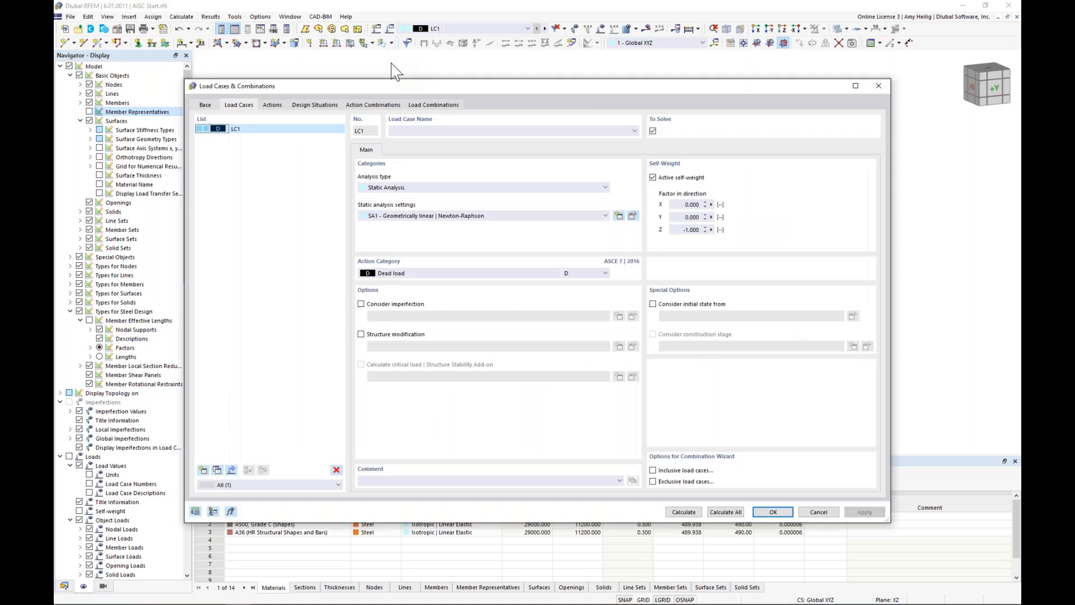
left_click_drag(400, 85, 420, 63)
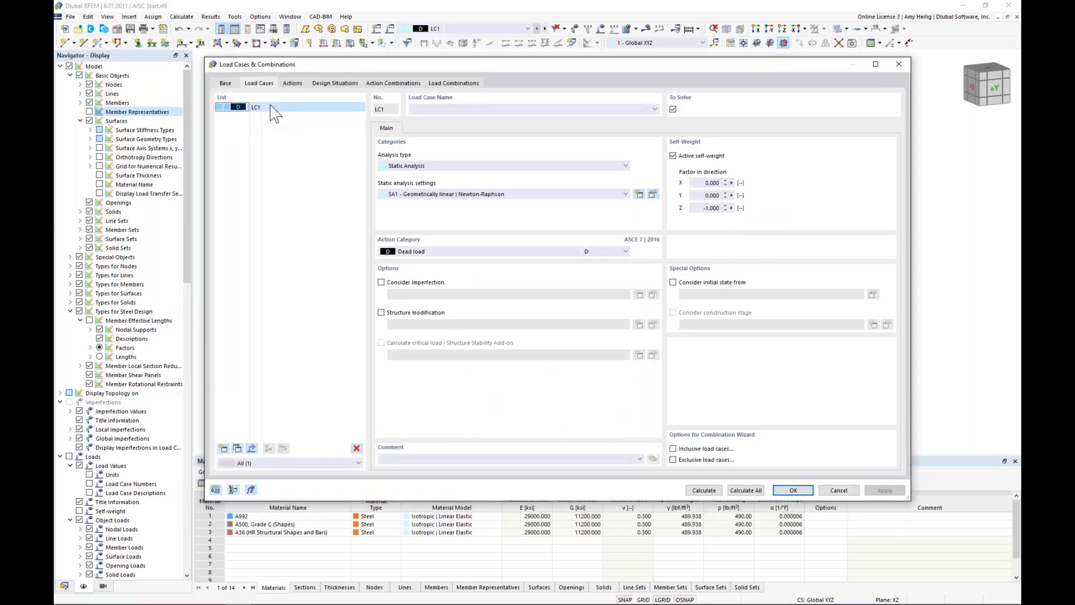
left_click(417, 109)
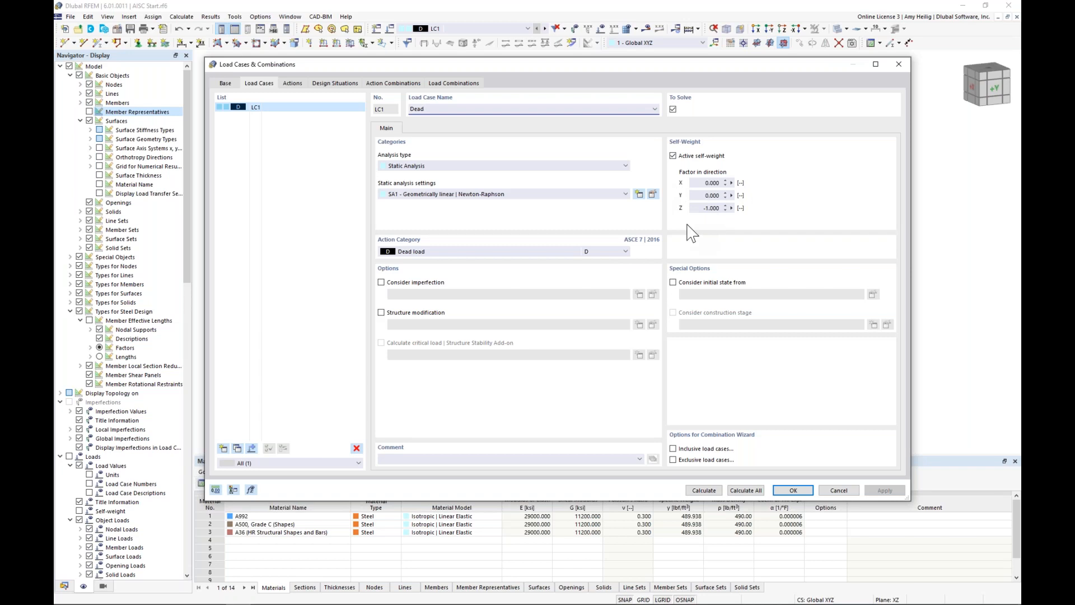
left_click(447, 255)
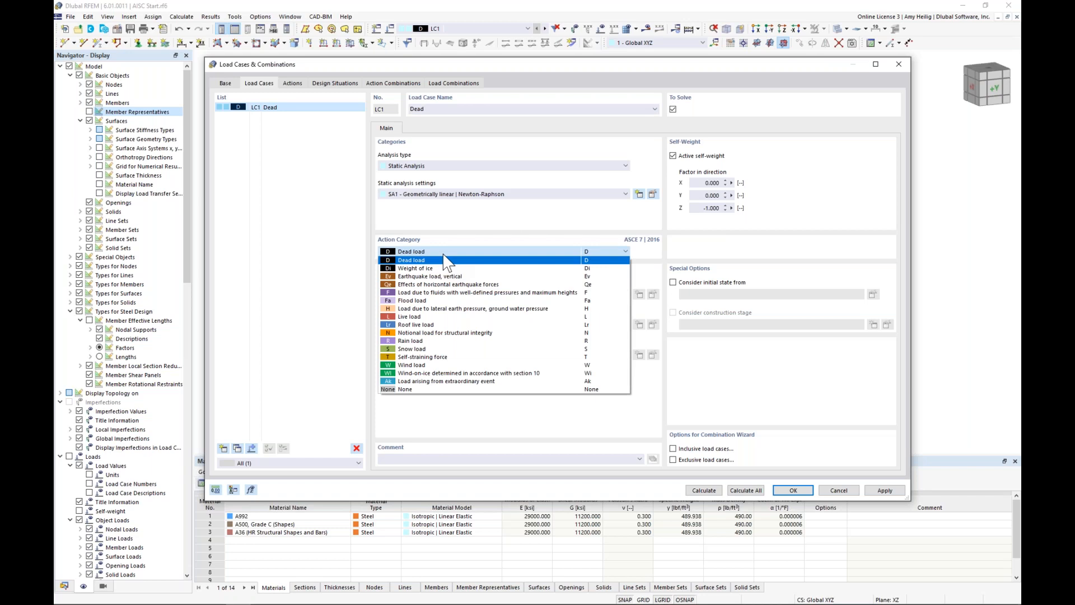
left_click(476, 226)
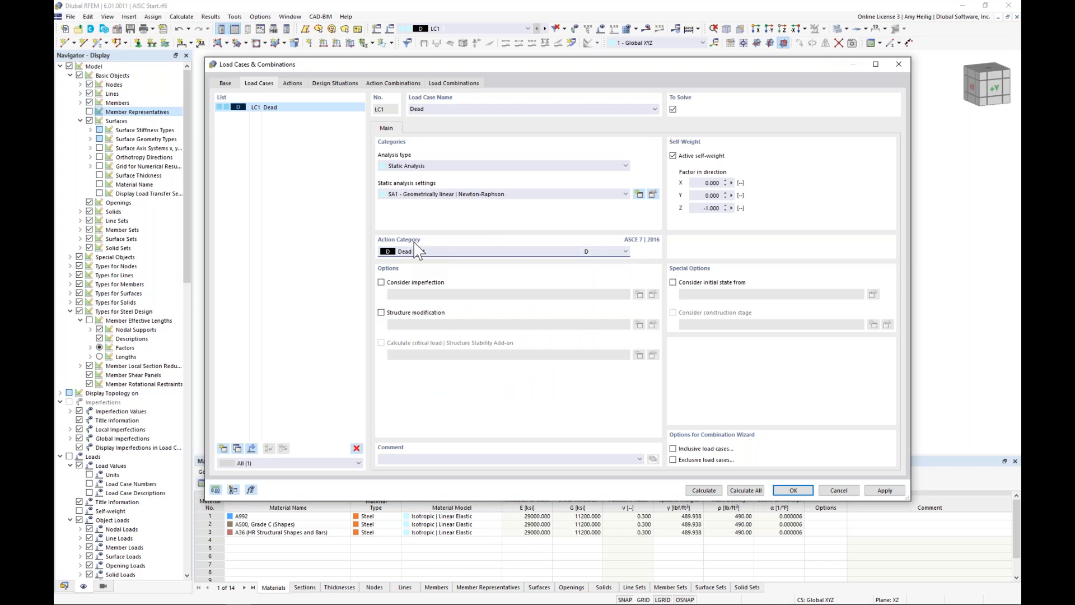
Create load case LC2 named "Snow" with the action category Snow load.
left_click(223, 449)
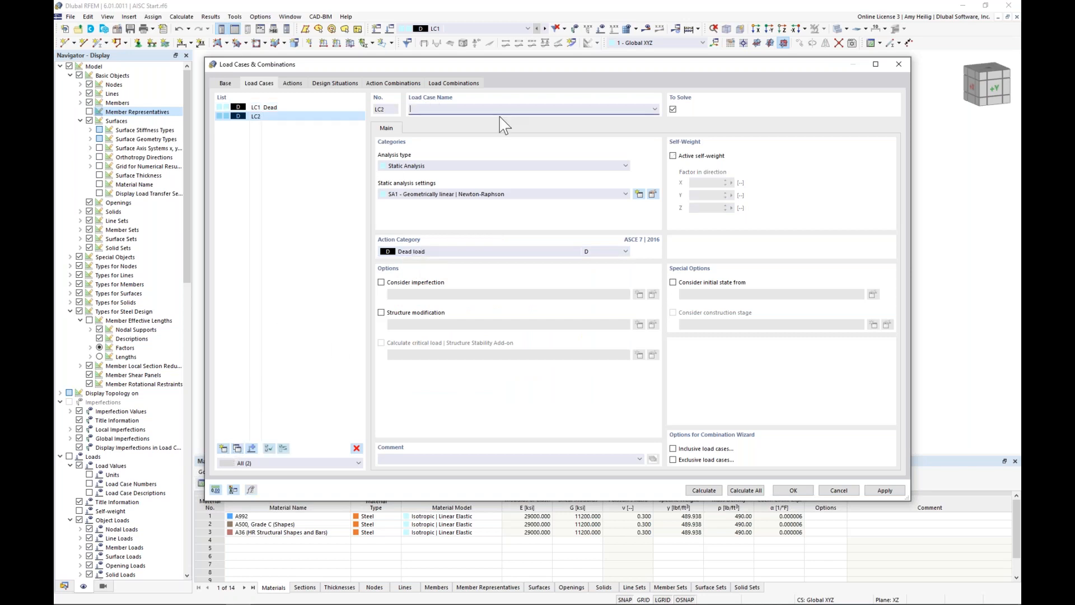
left_click(448, 253)
left_click(425, 348)
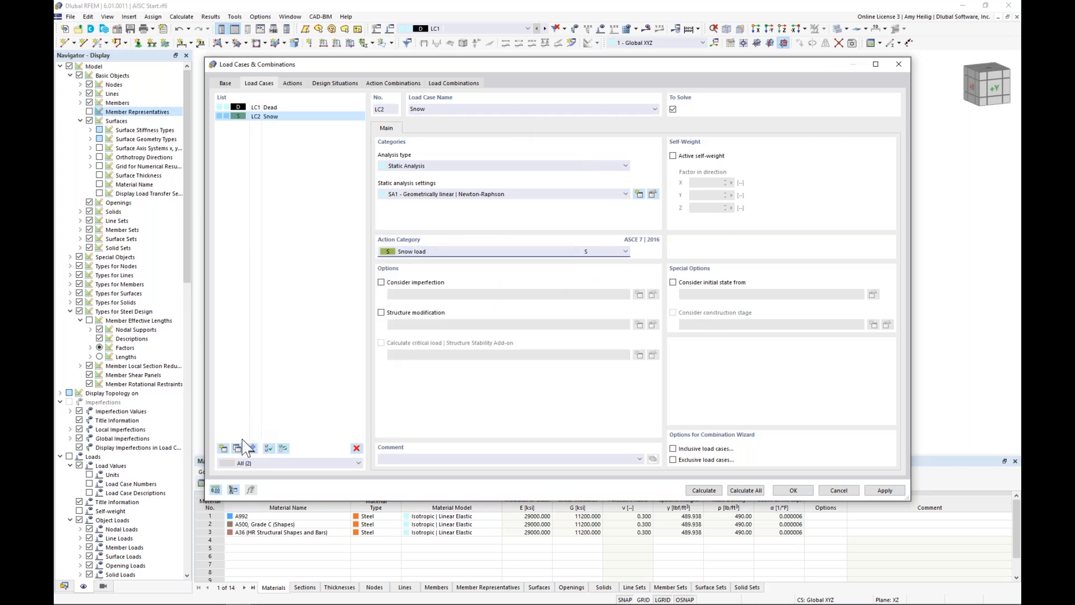
Create load case LC3 named "Wind +X" with the action category Wind load and accept the load case definitions.
left_click(224, 449)
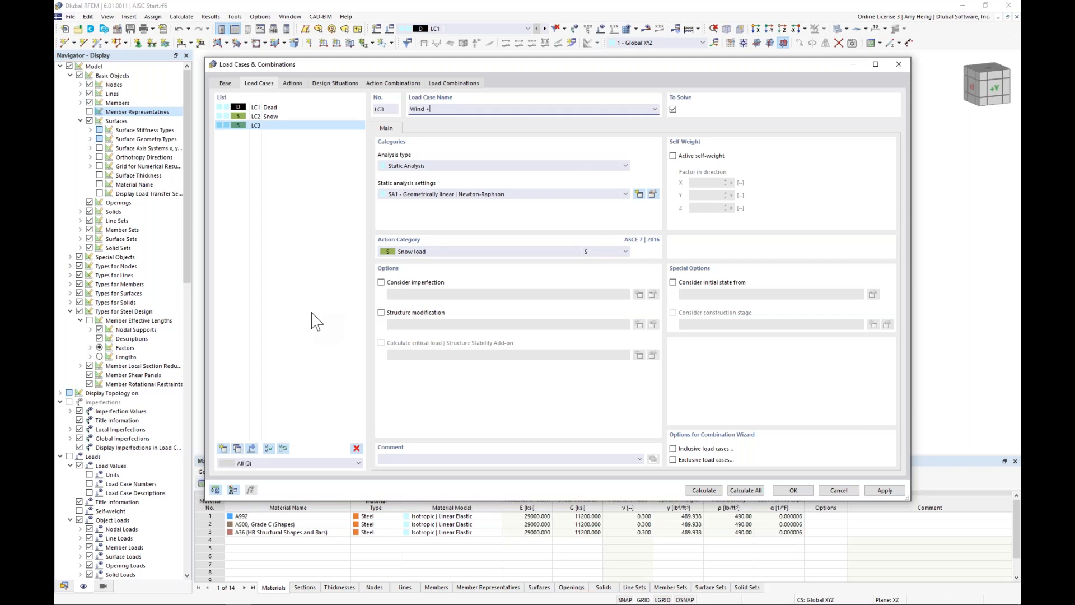
left_click(414, 254)
left_click(414, 365)
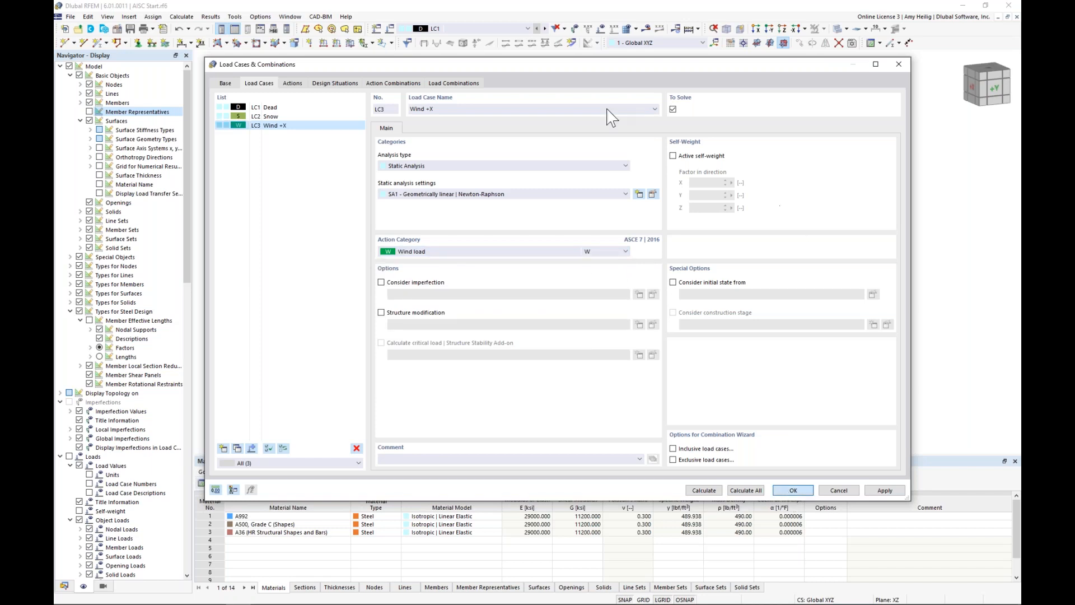
key("Return")
Activate load case LC1 Dead and display the model as a wireframe.
left_click(504, 28)
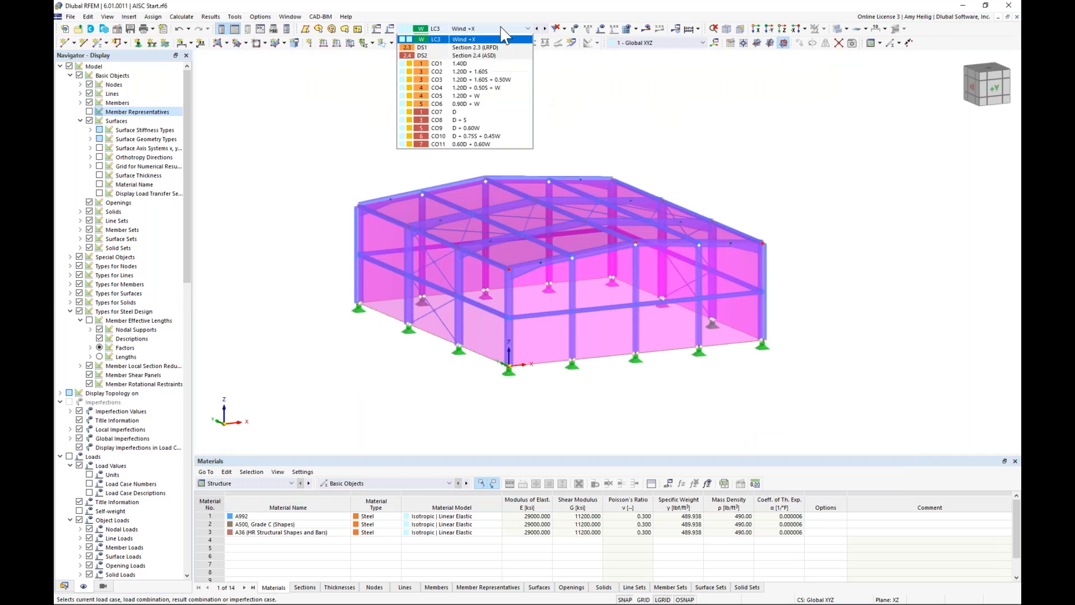
left_click(492, 38)
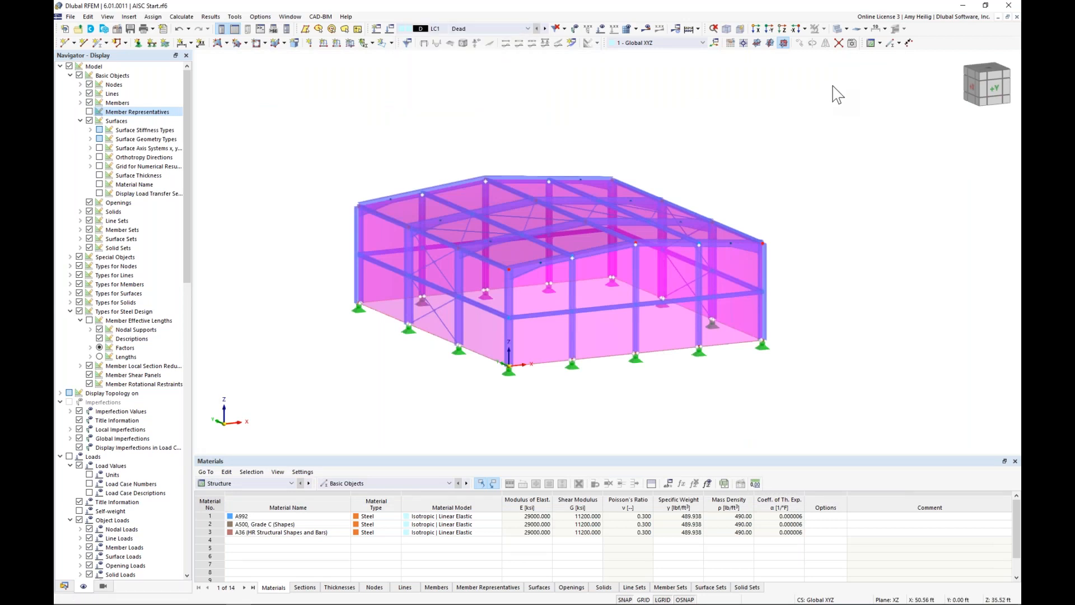
left_click(837, 29)
middle_click_drag(738, 187, 770, 185, "ctrl")
scroll(763, 223, "up", 2)
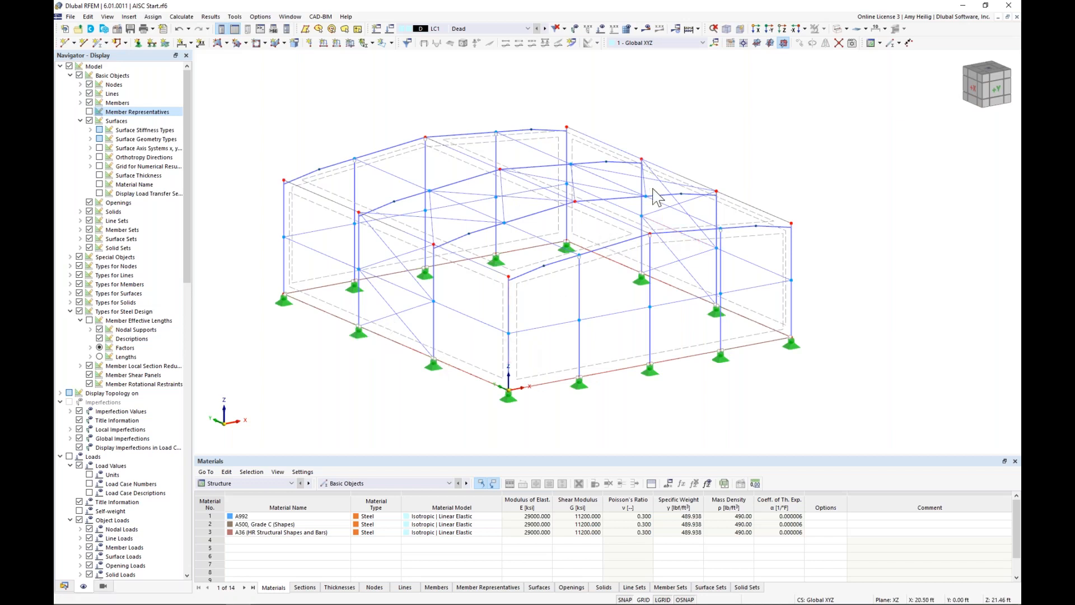
Restrict visibility to the members of type Tension and select all of these bracing members.
left_click(103, 586)
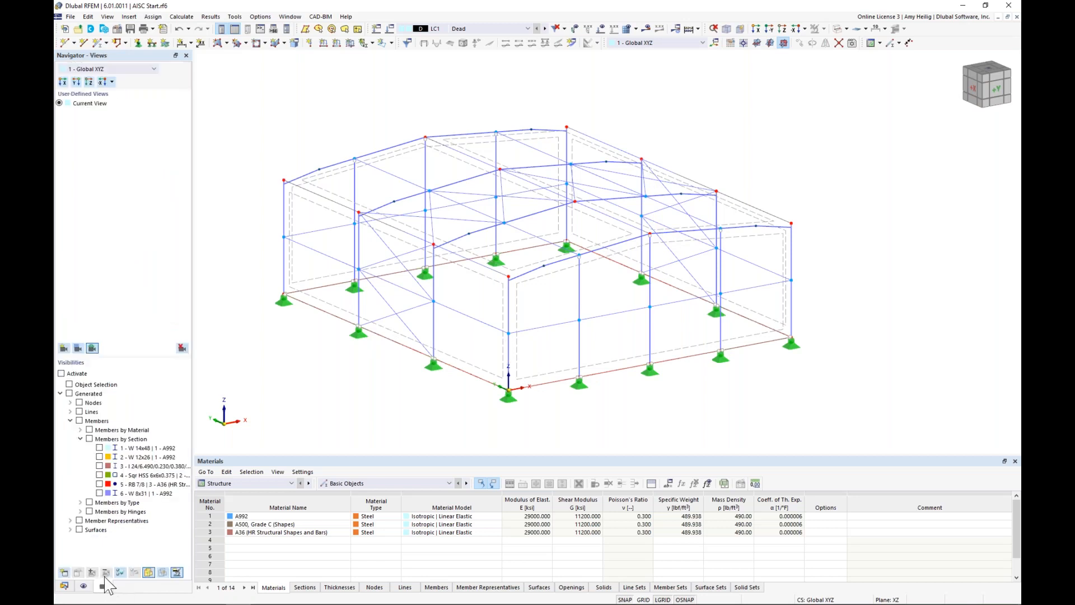
left_click(80, 439)
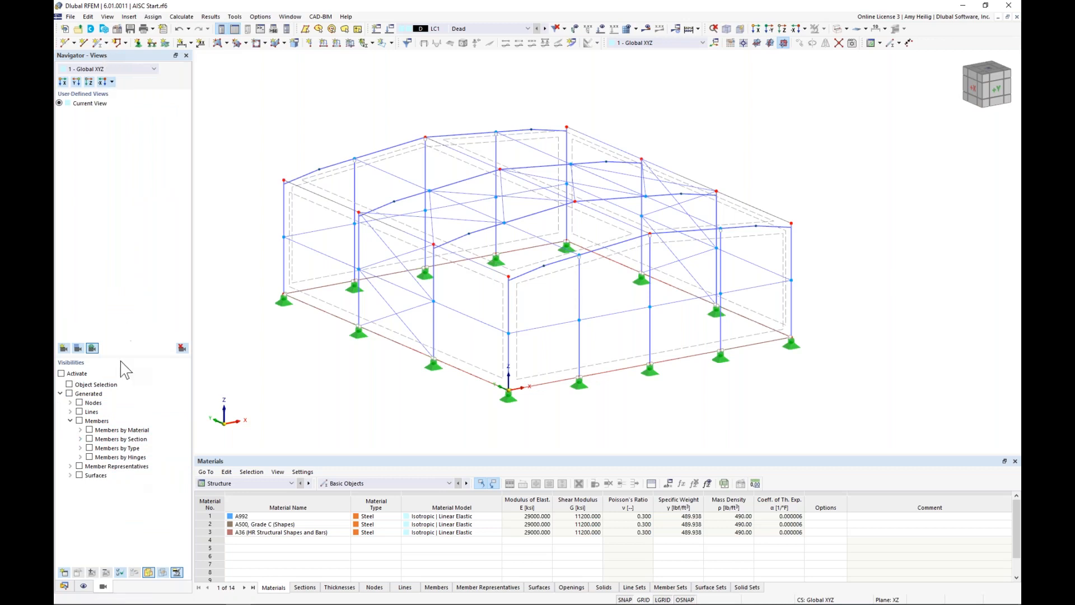
left_click(80, 448)
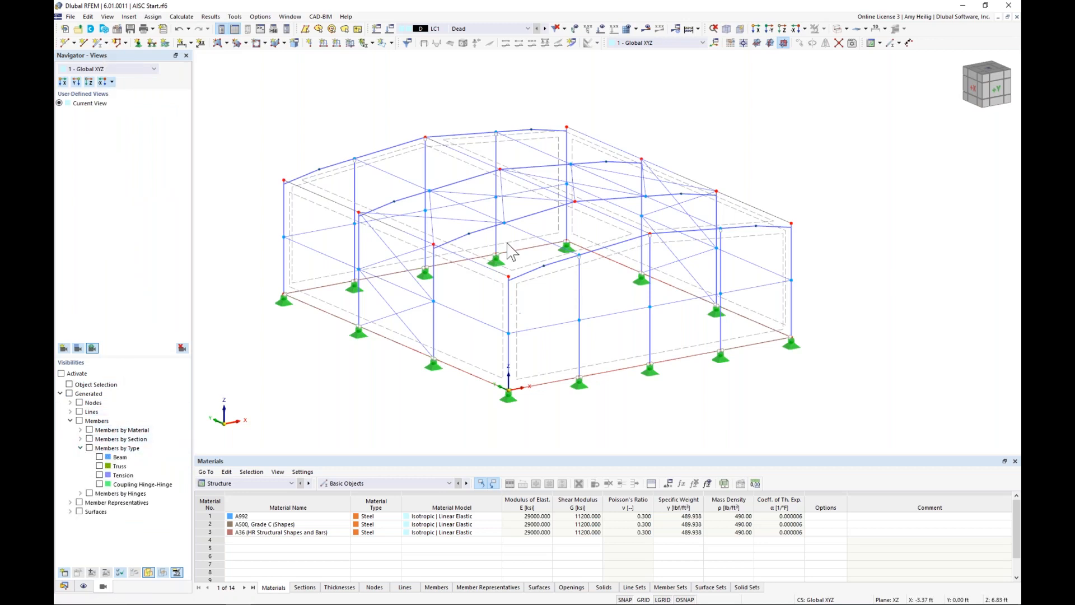
left_click(99, 475)
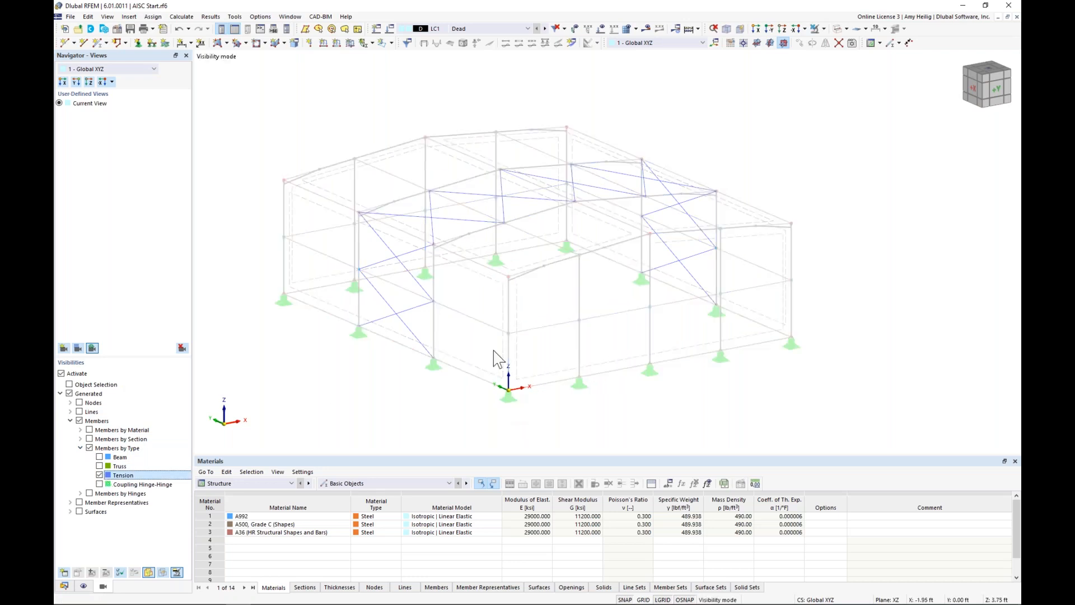
left_click_drag(798, 400, 295, 121)
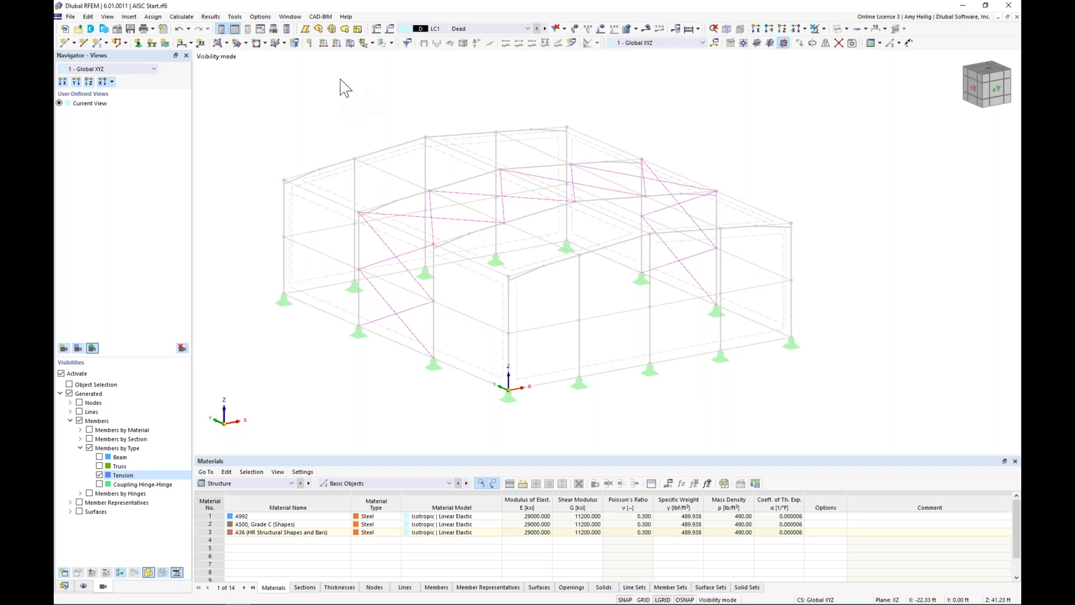
Apply an Axial Displacement member load of -0.01 in to the selected tension members in LC1, and restore full model visibility.
left_click(337, 43)
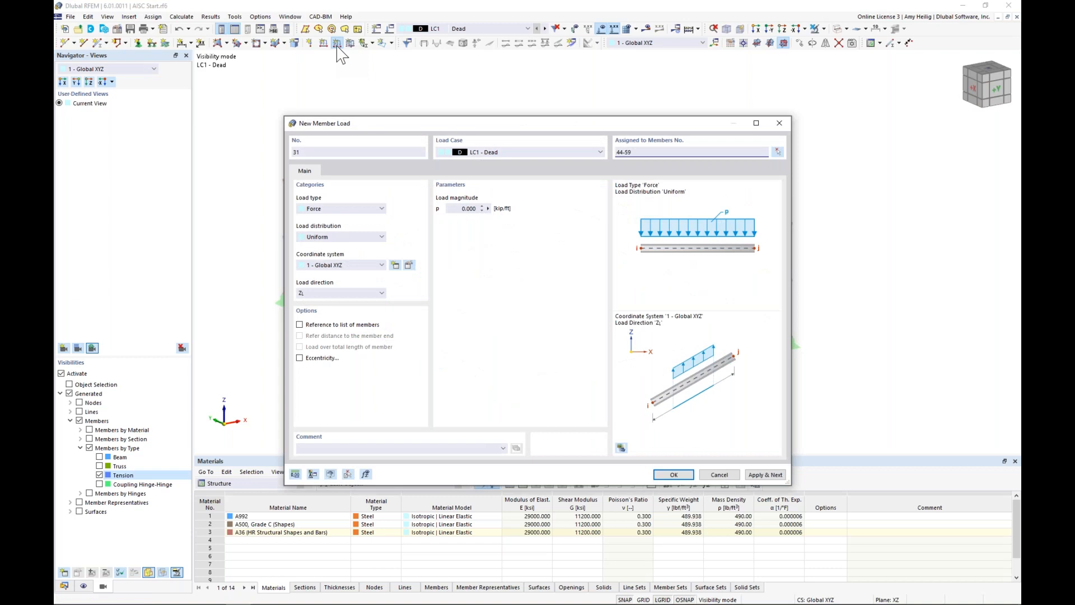
left_click(339, 208)
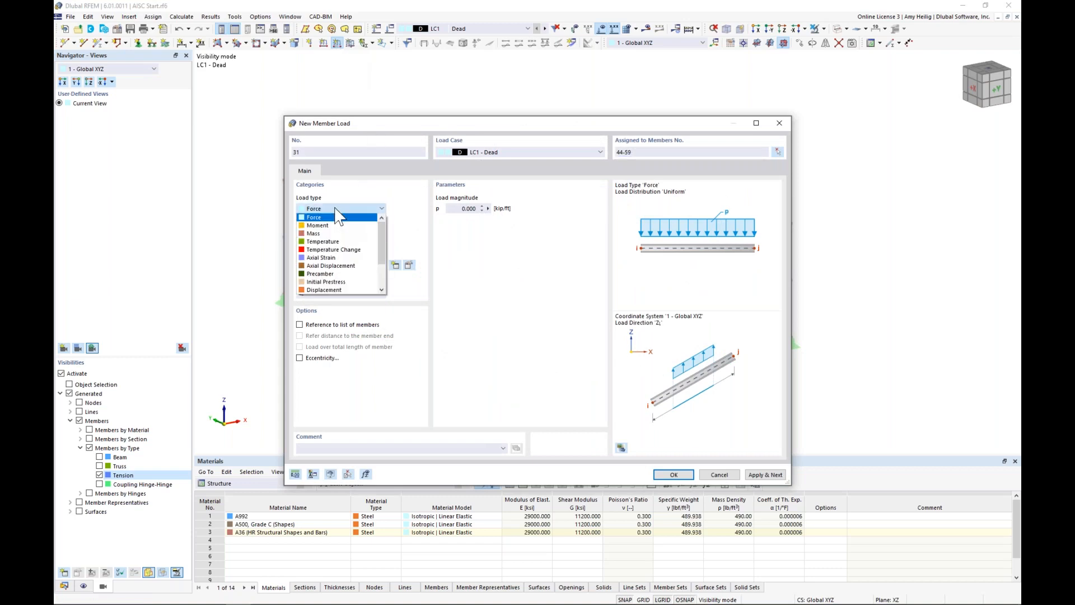
left_click(337, 266)
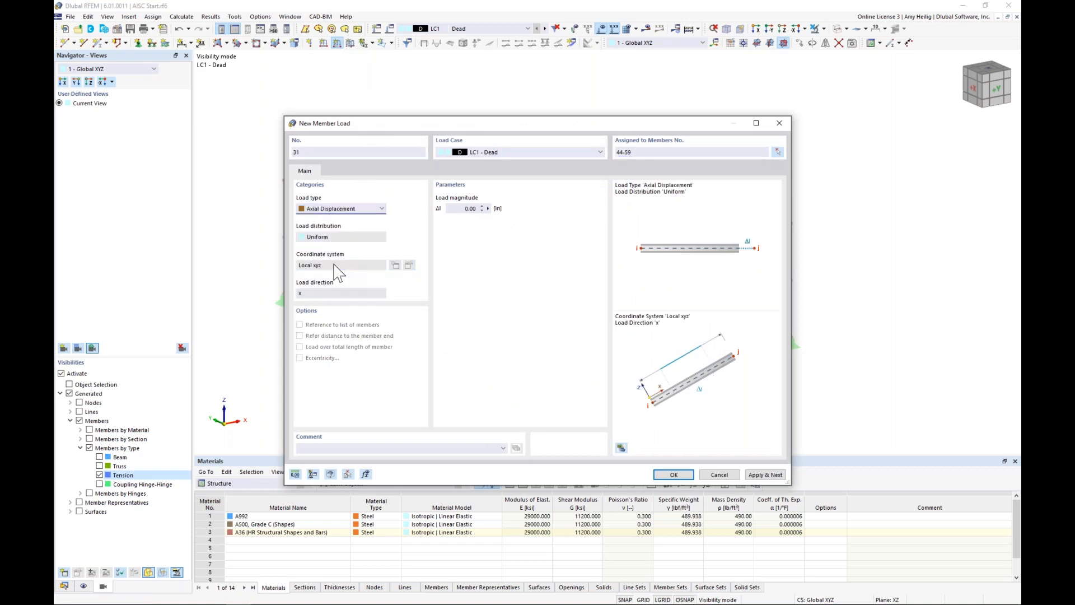
left_click(457, 208)
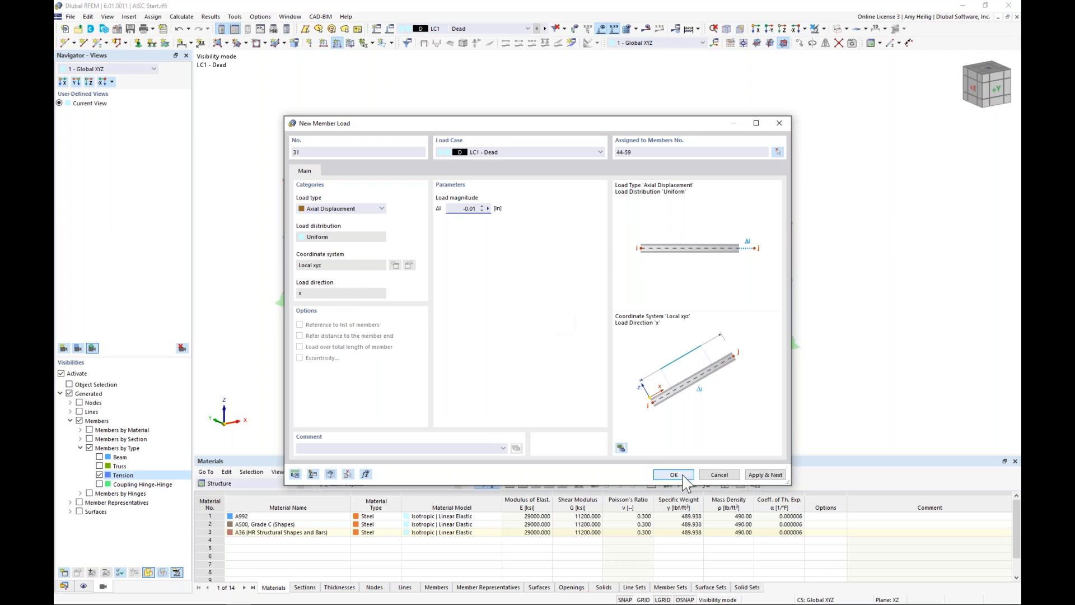
key("Return")
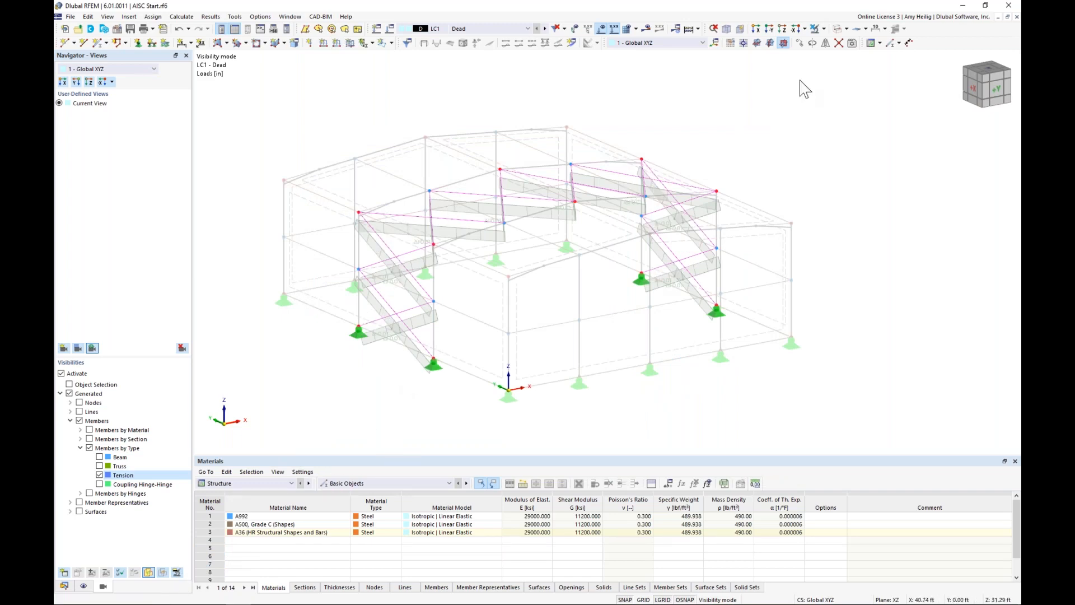
left_click(812, 43)
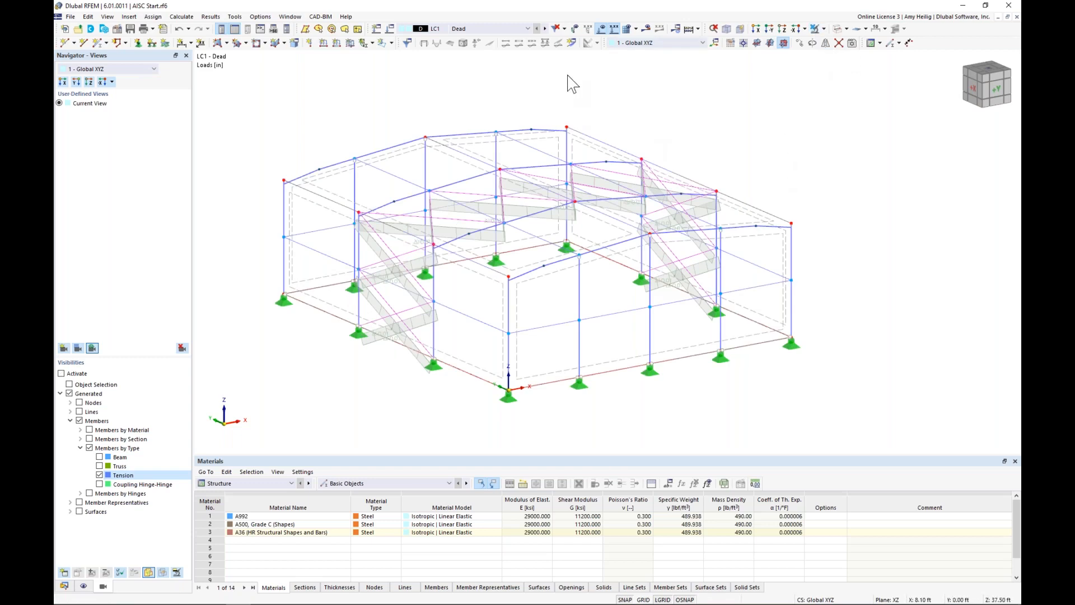
Activate LC2 Snow and start a new snow load wizard with the roof type Duopitch.
left_click(545, 29)
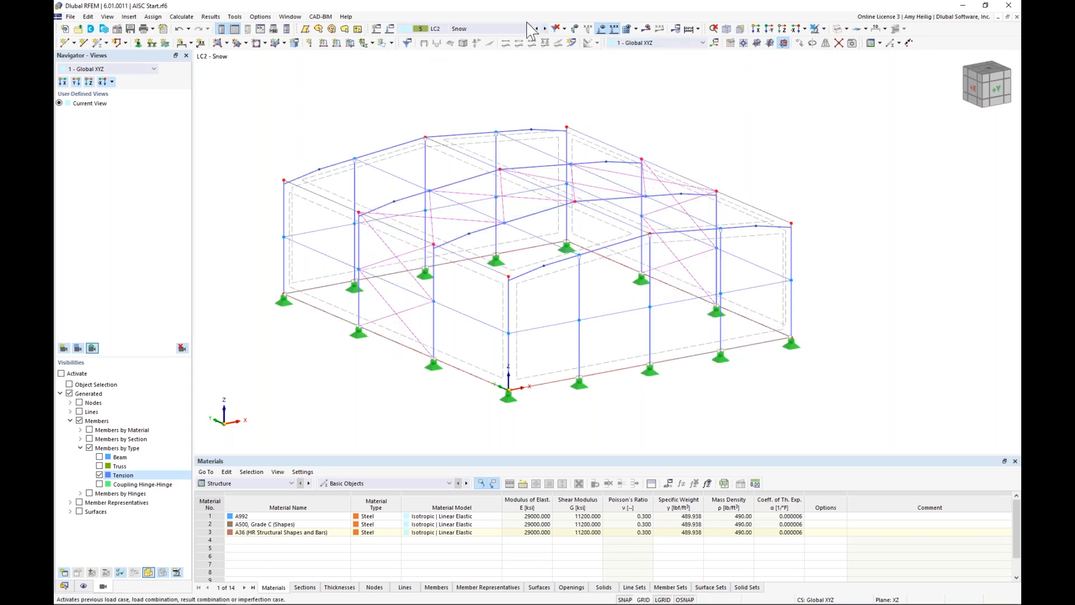
left_click(64, 586)
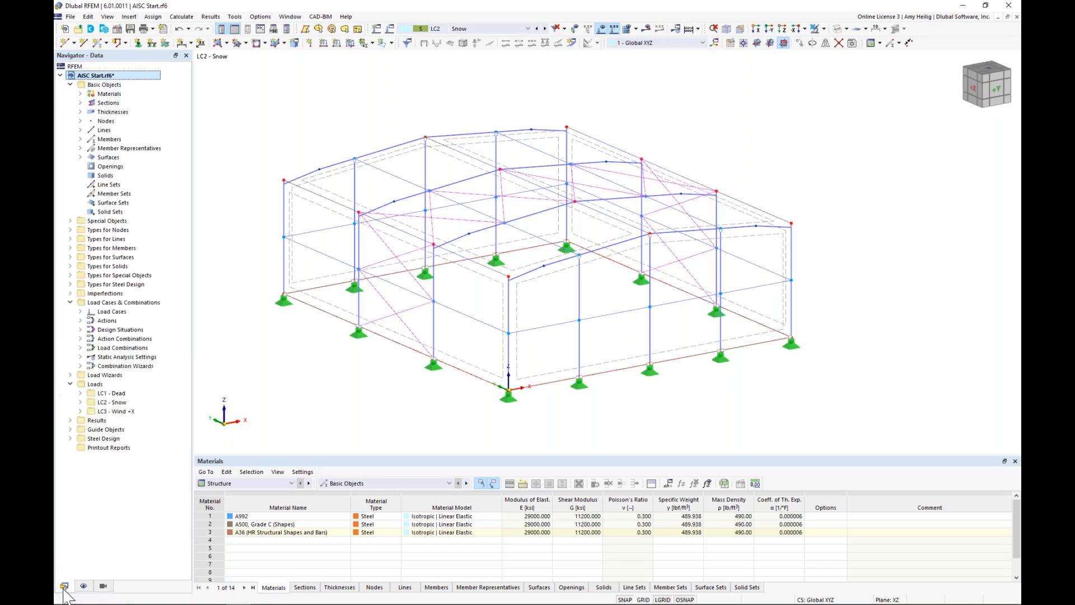
left_click(70, 303)
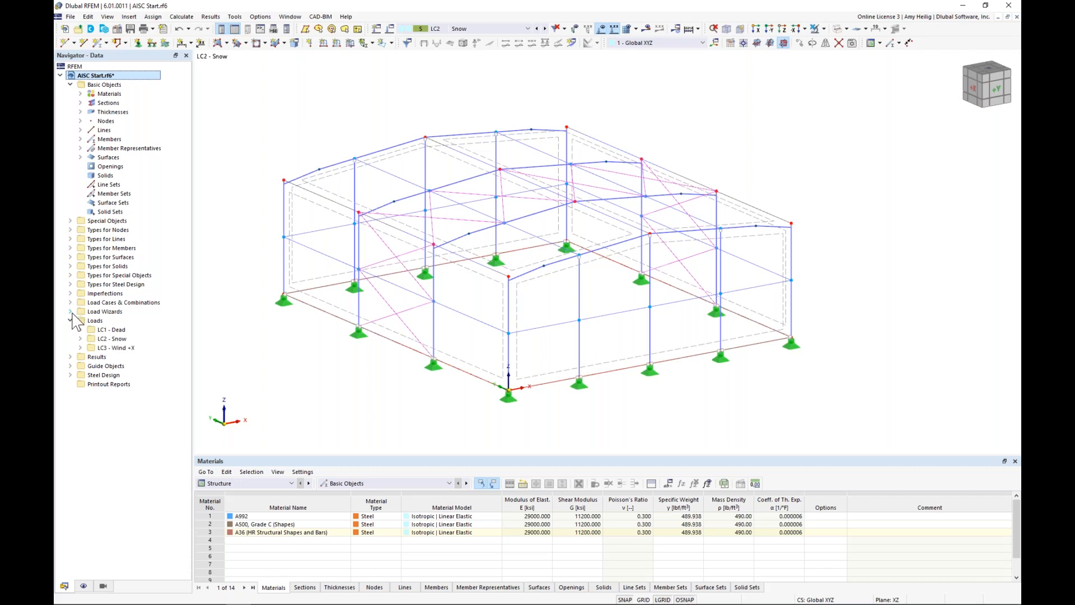
left_click(70, 312)
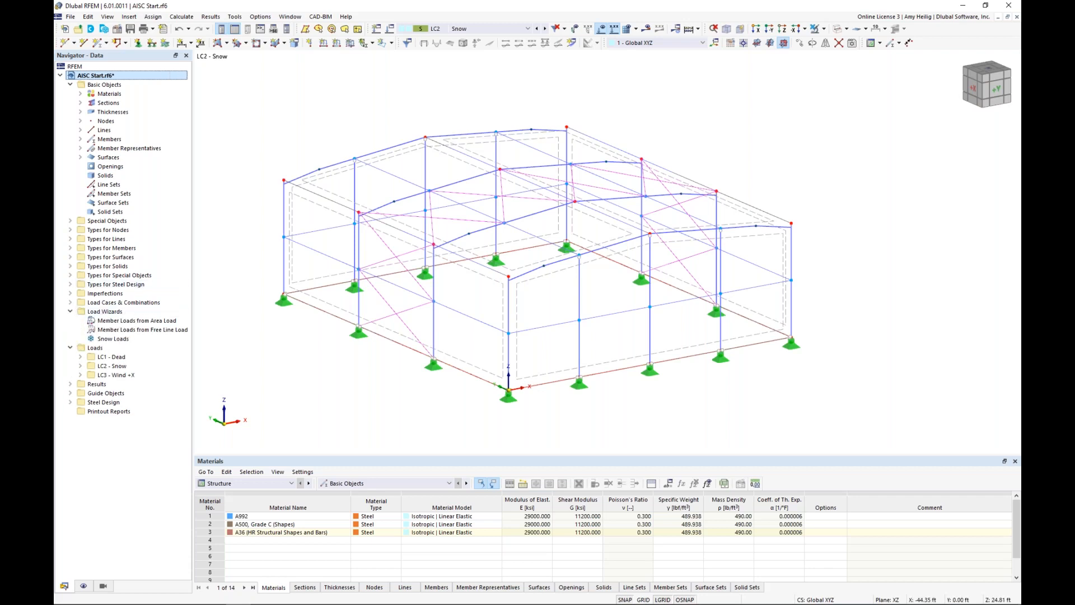
double_click(115, 339)
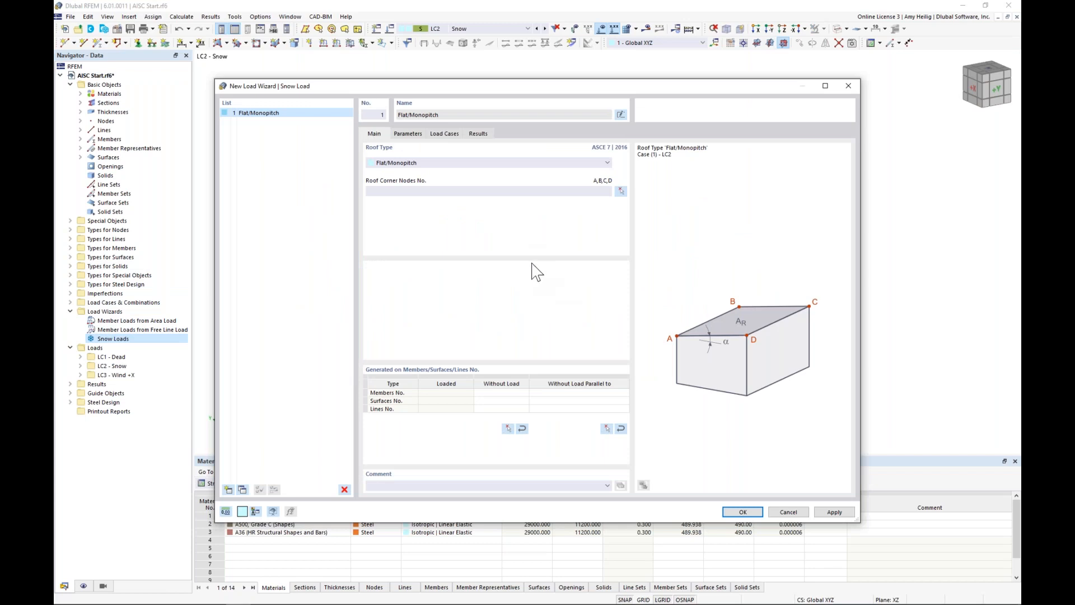
left_click(414, 164)
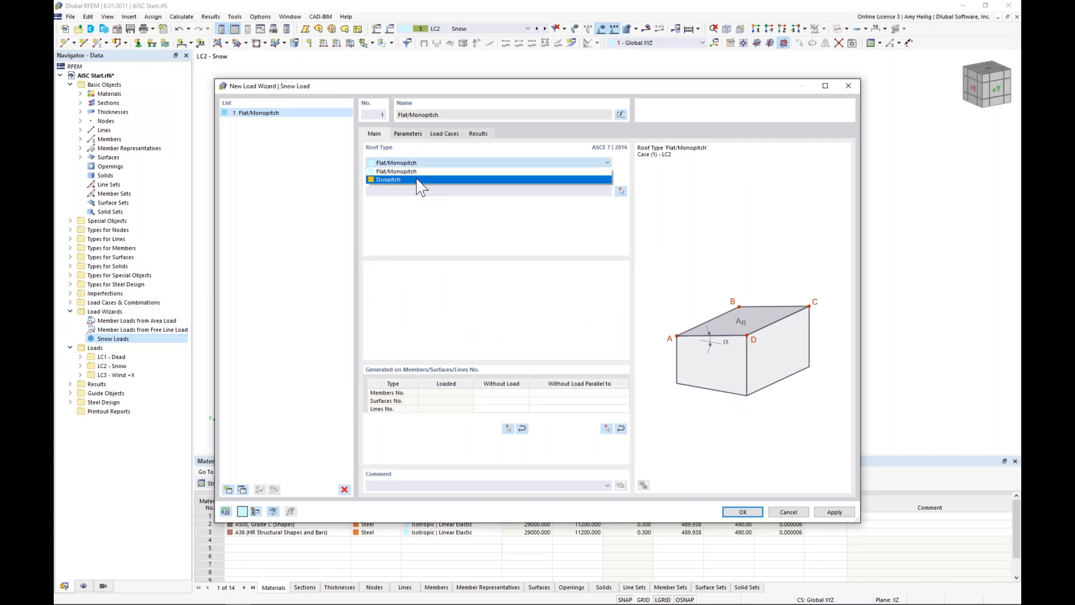
left_click(513, 180)
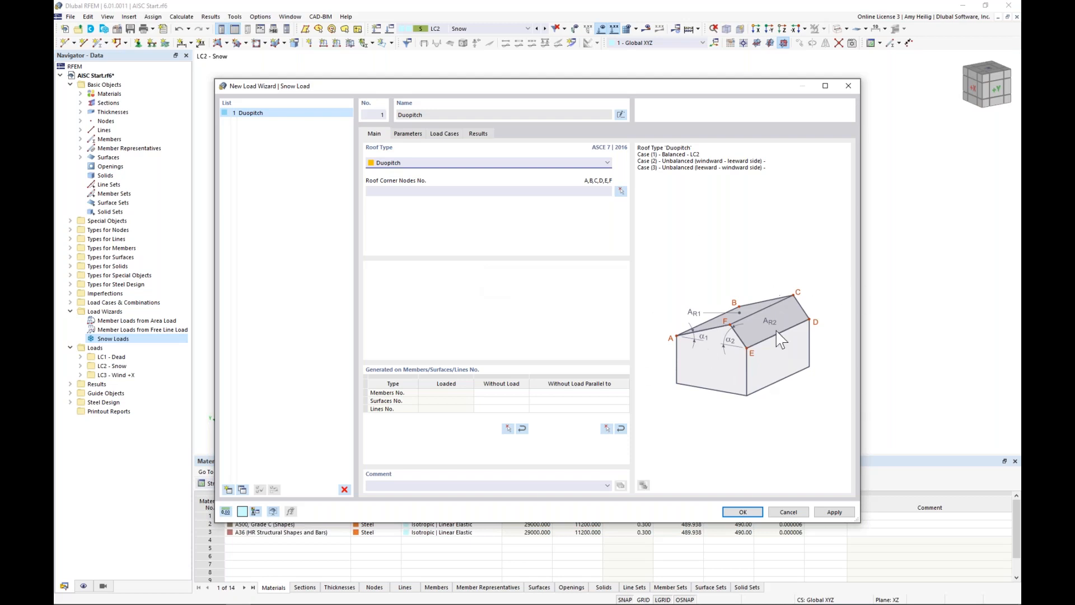
Assign the six roof corner nodes 35, 2, 5, 4, 37 and 38 to the Duopitch snow load wizard.
left_click(620, 191)
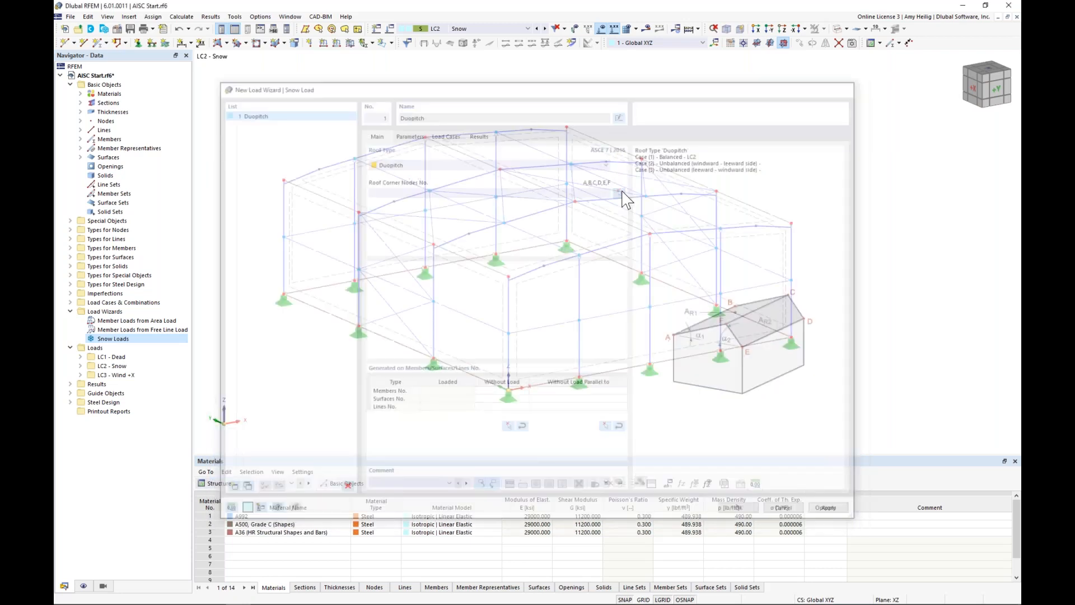
left_click(285, 180)
left_click(509, 277)
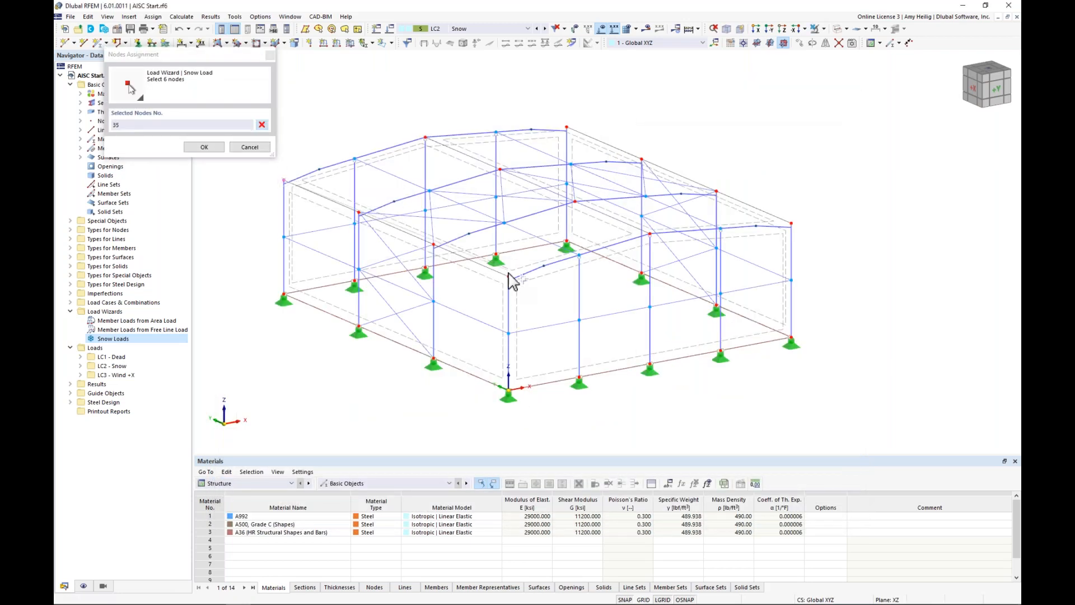
left_click(650, 234)
left_click(790, 224)
left_click(567, 128)
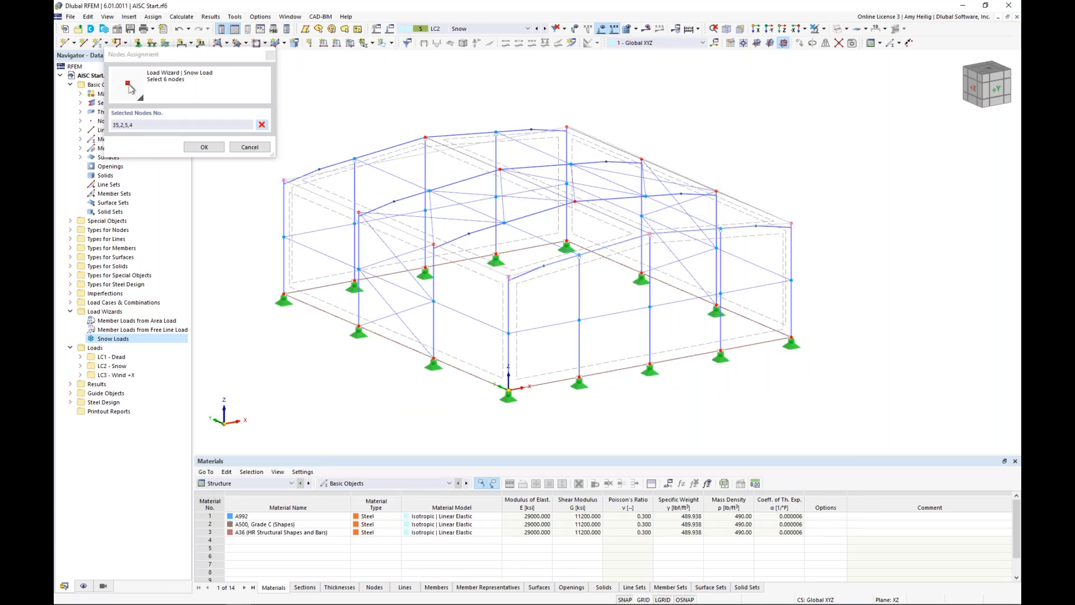
left_click(425, 136)
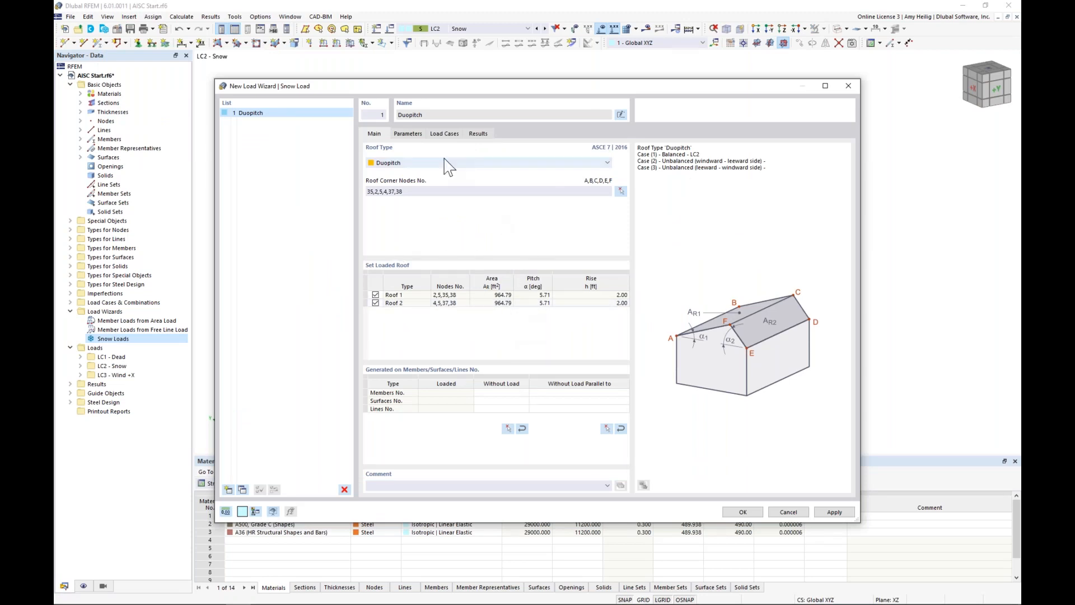
Review the snow parameters, exclude both unbalanced cases and generate only the balanced case into LC2 Snow.
left_click(412, 135)
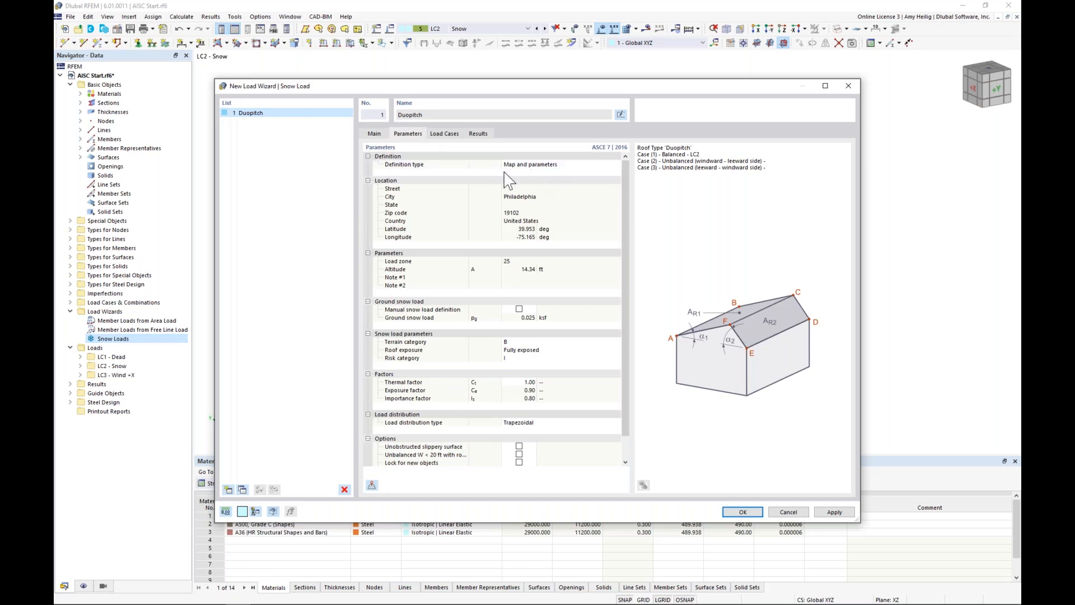
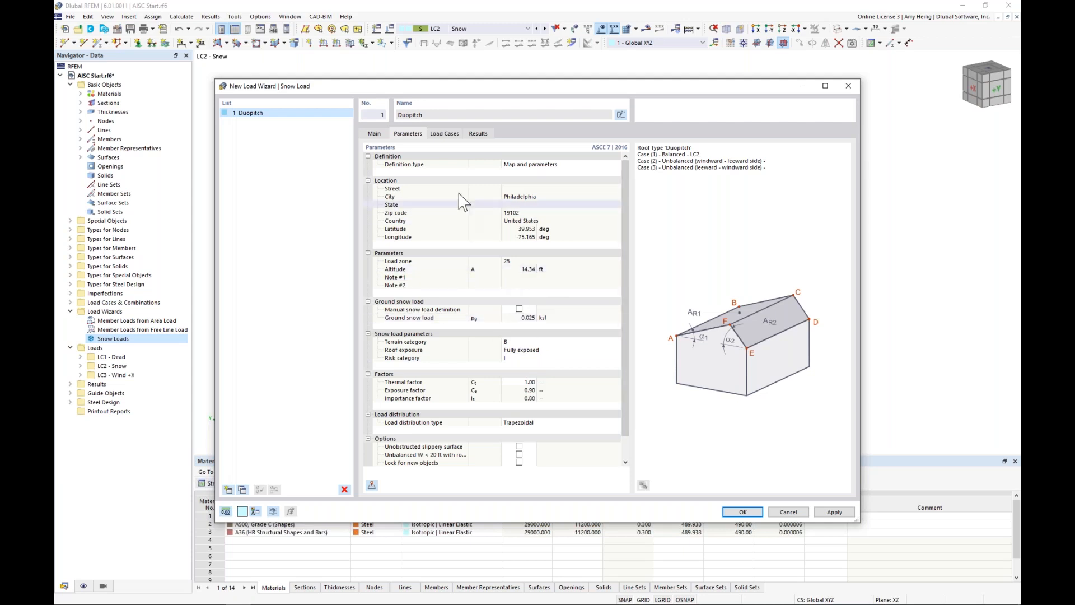
left_click(448, 134)
left_click_drag(440, 161, 500, 159)
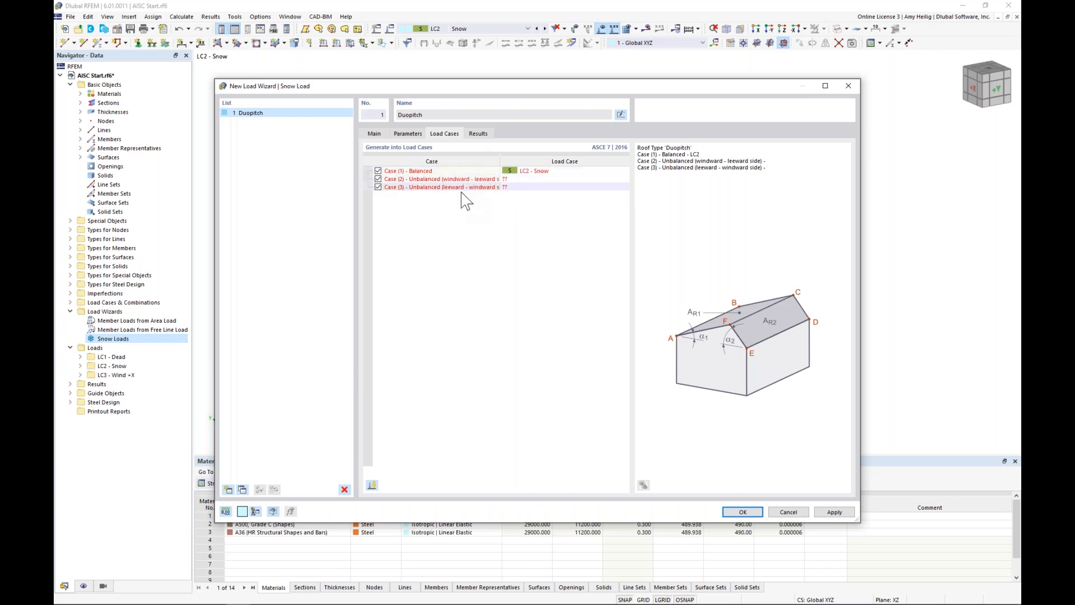
left_click(379, 187)
left_click(379, 179)
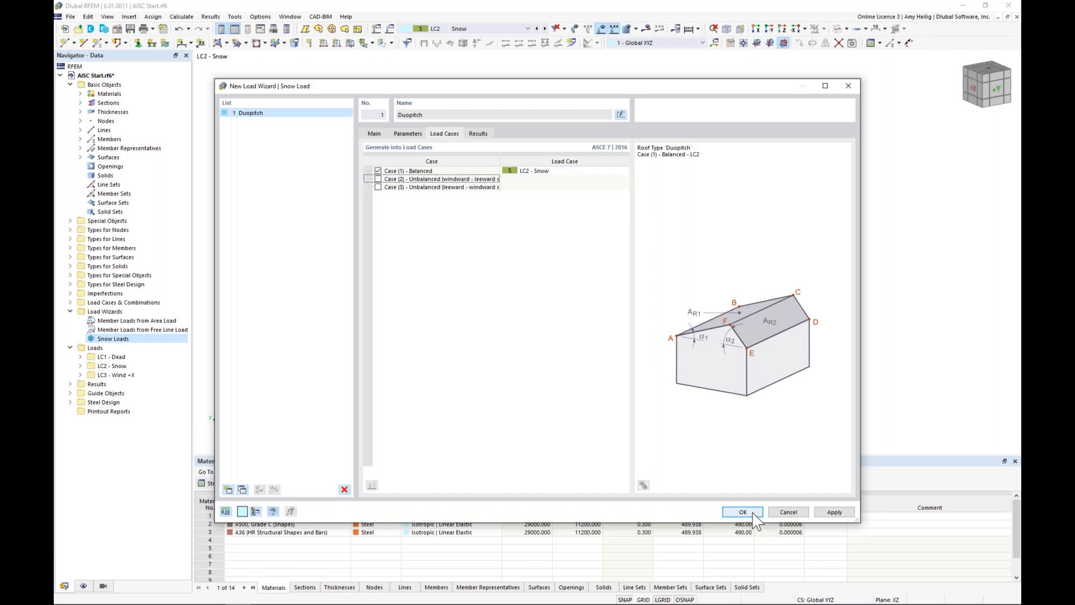
key("Return")
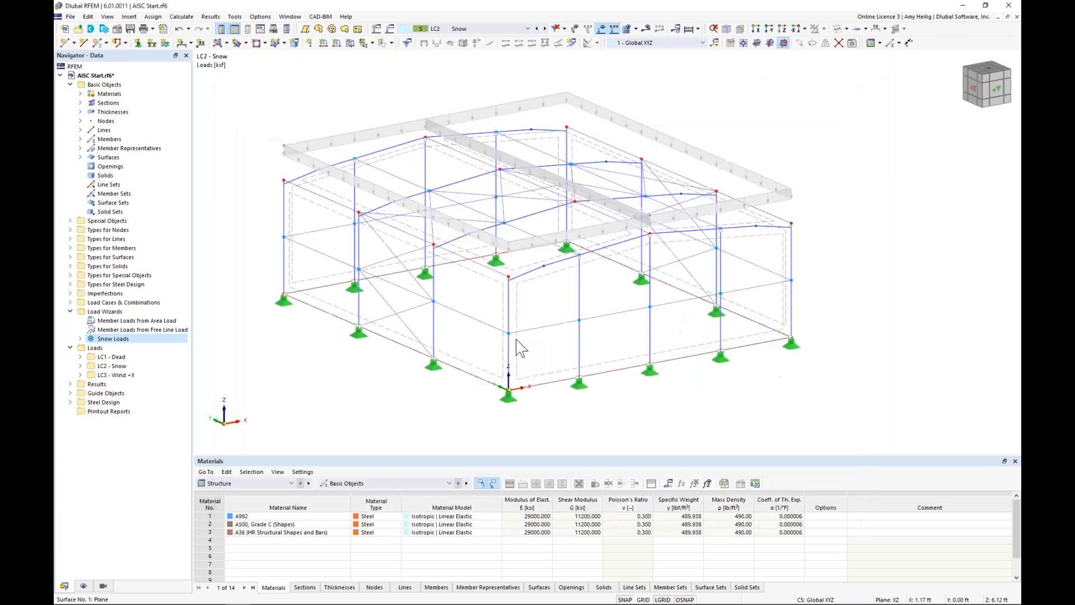
Display the generated roof snow load separately from its load wizard.
left_click(355, 134)
right_click(355, 135)
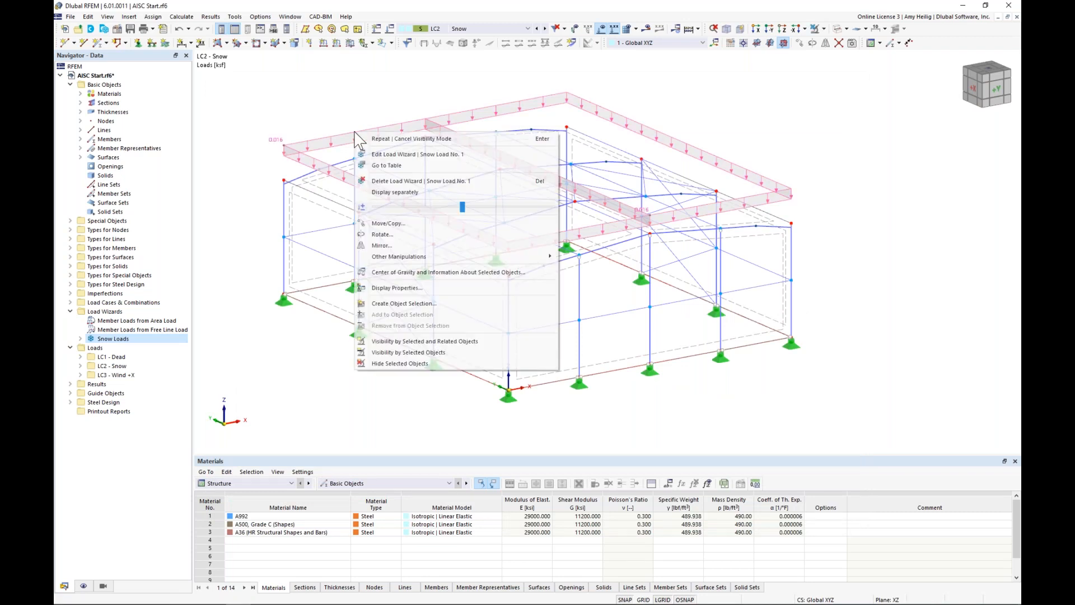
left_click(383, 191)
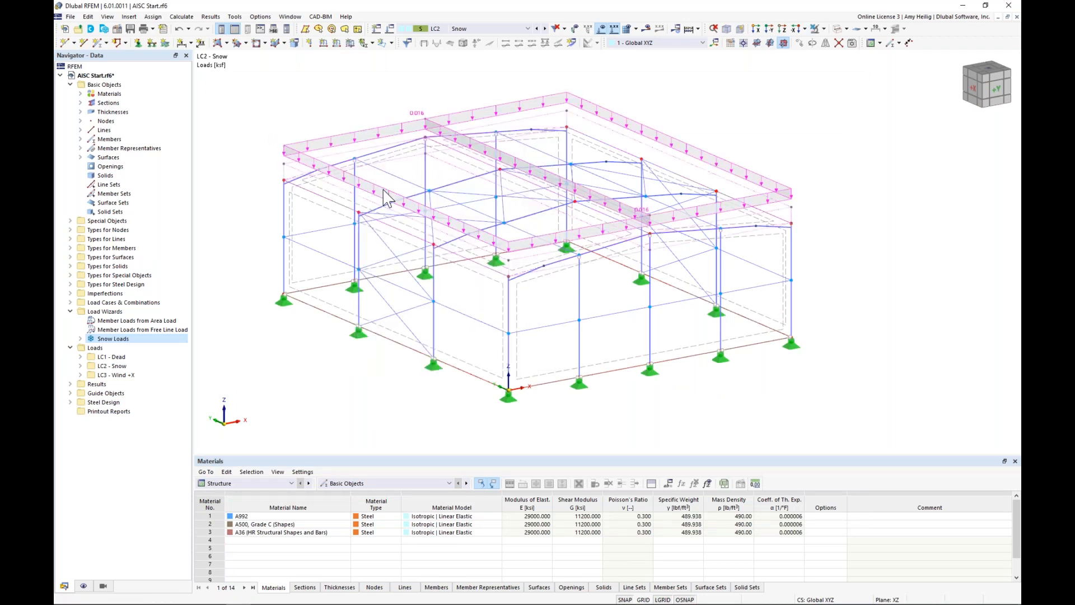
Temporarily display the surface load transfer to the members and examine the distributed loads in LC2 Snow and LC1 Dead.
left_click(84, 587)
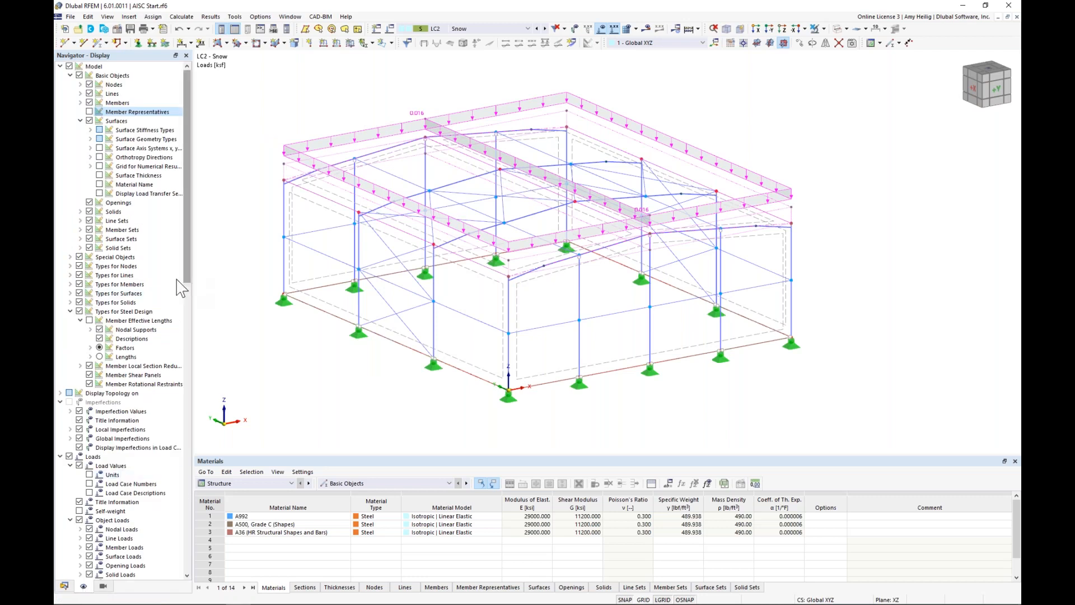
left_click(70, 312)
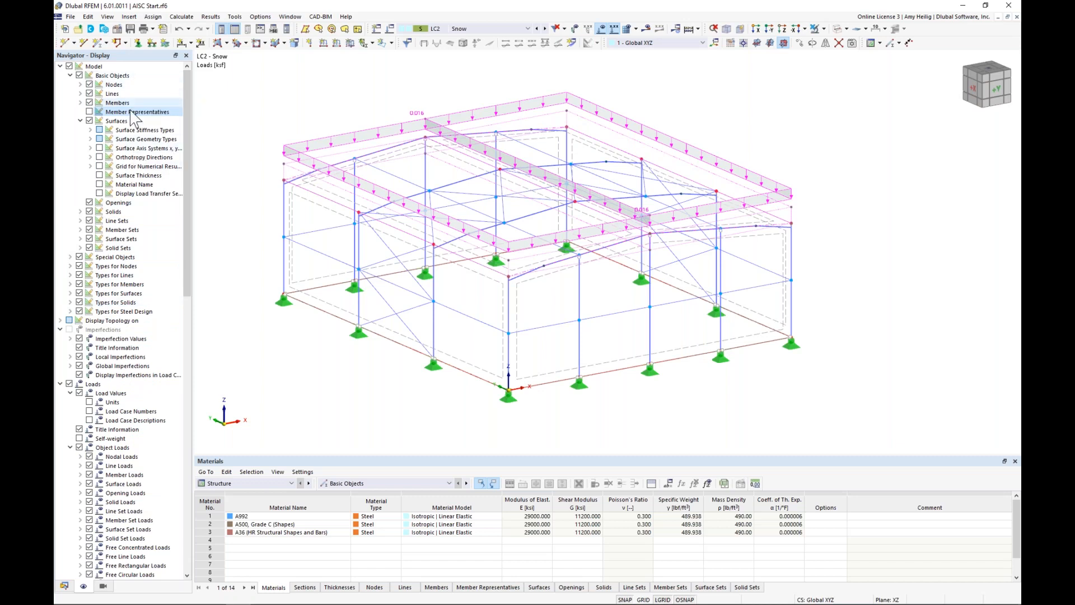
left_click(99, 193)
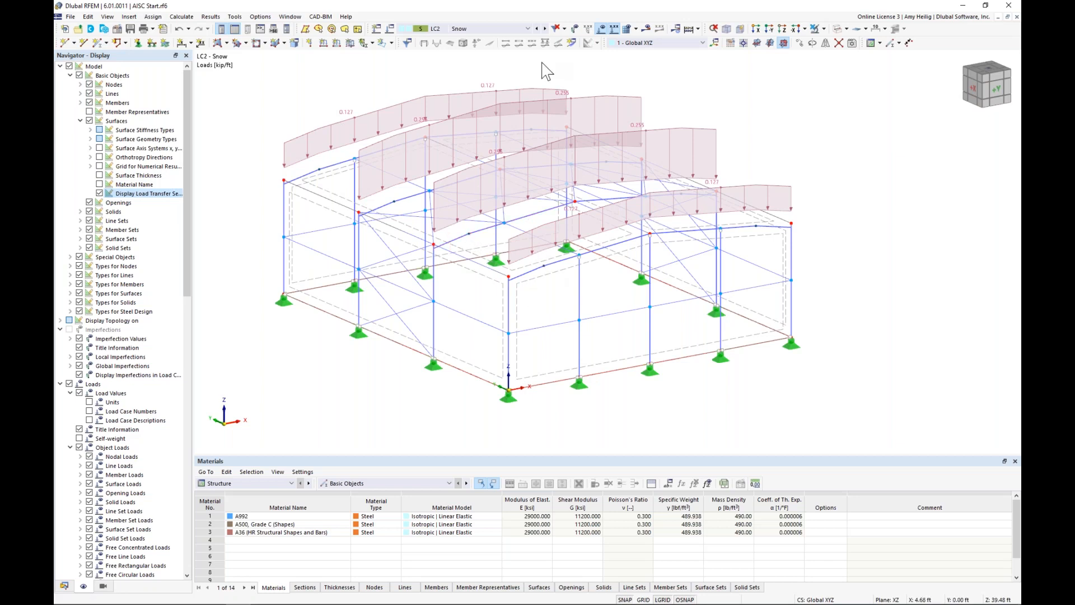
left_click(537, 28)
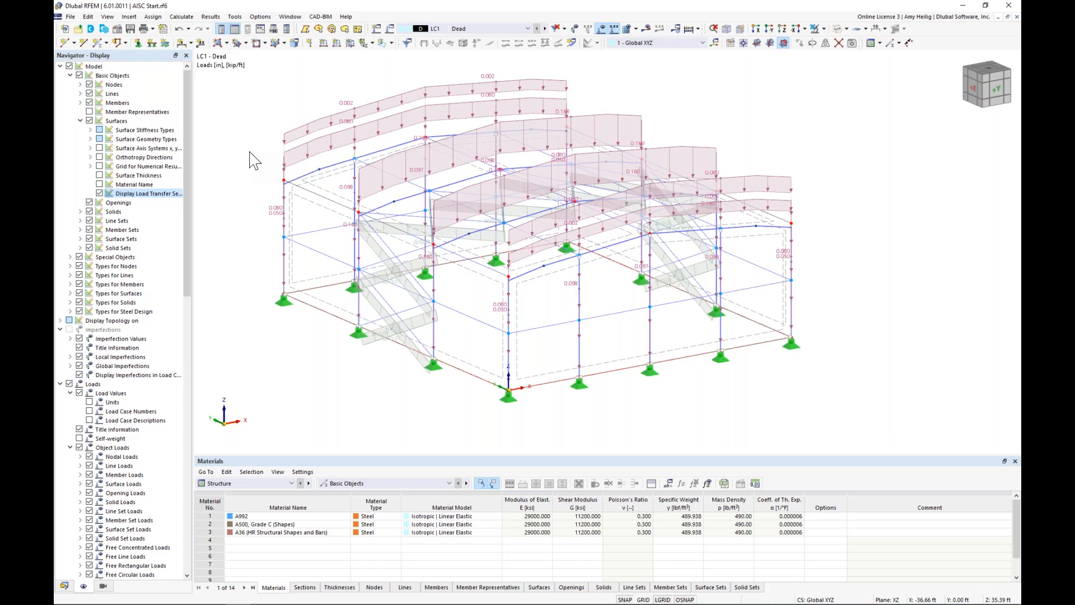
left_click(545, 29)
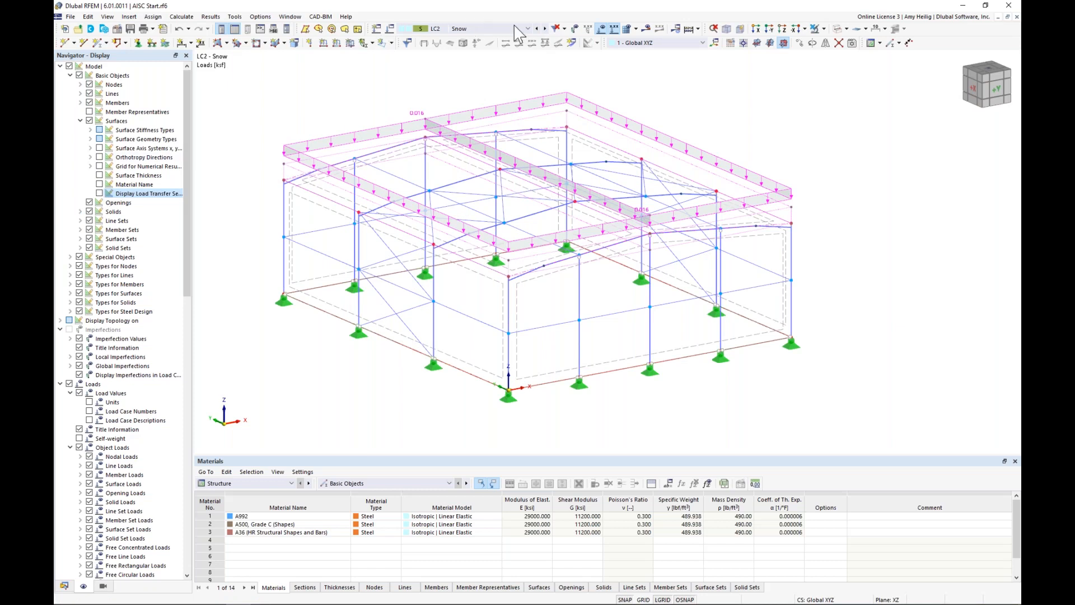
In LC3 Wind +X, apply a uniform surface load of 0.015 ksf in global X on true area to wall surface 4.
left_click(545, 28)
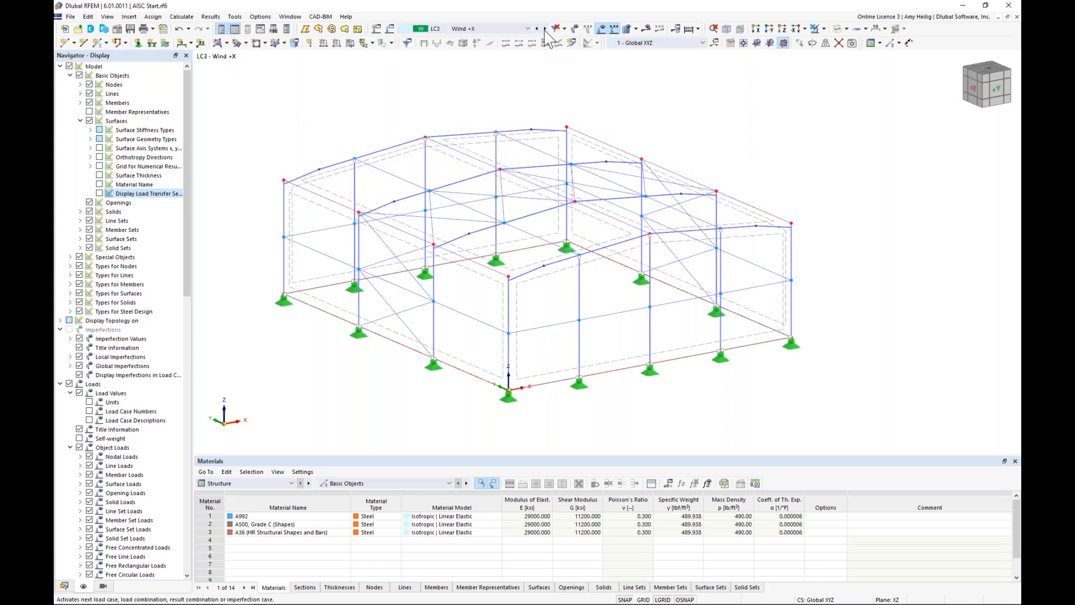
left_click(64, 586)
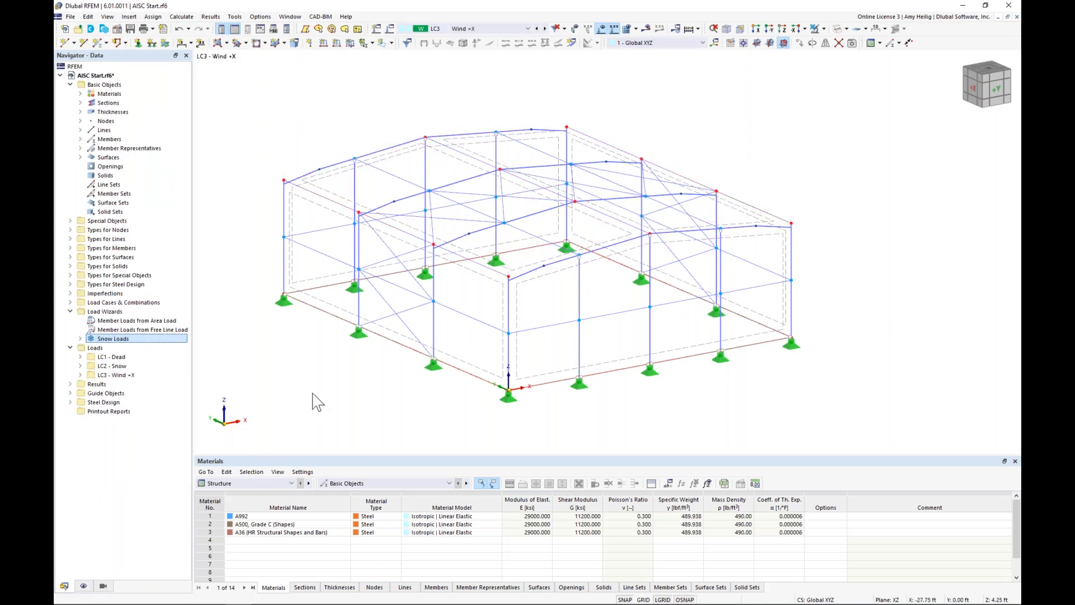
middle_click_drag(315, 395, 347, 368)
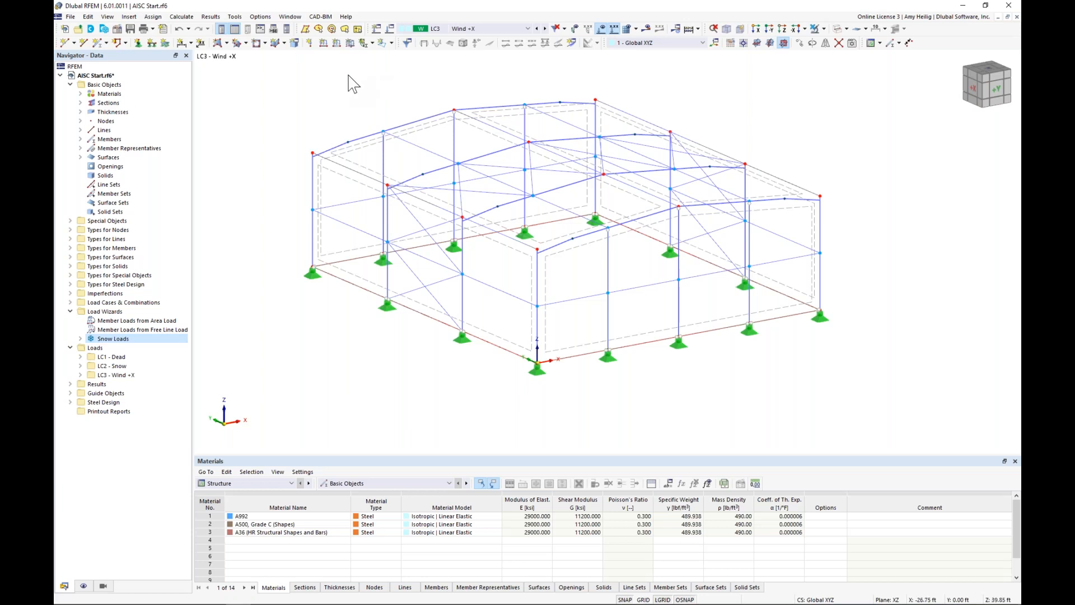
left_click(350, 44)
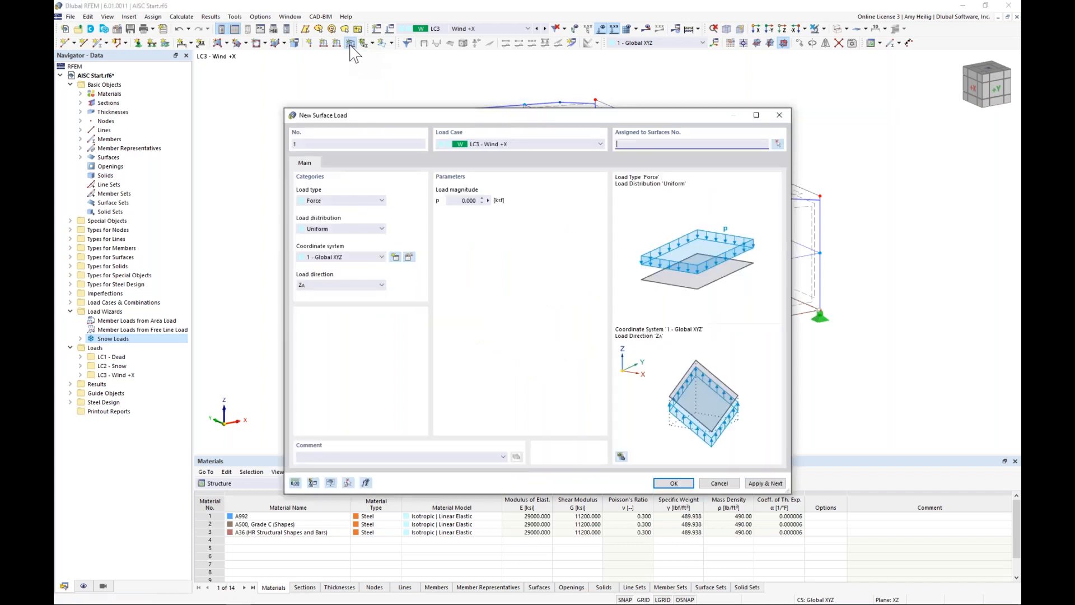
double_click(461, 201)
left_click(371, 285)
left_click(364, 293)
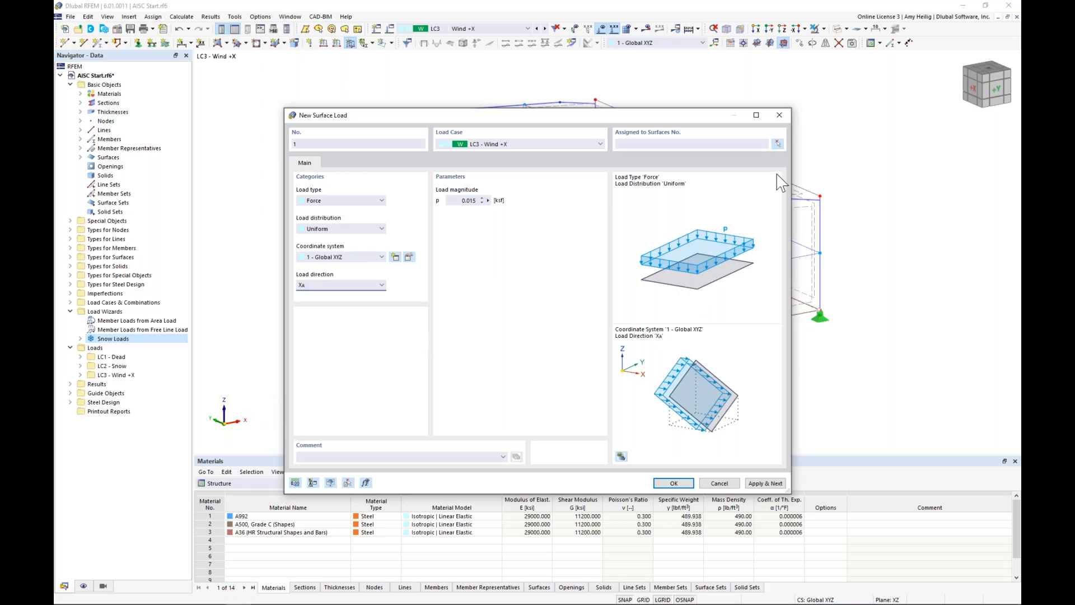
left_click(777, 144)
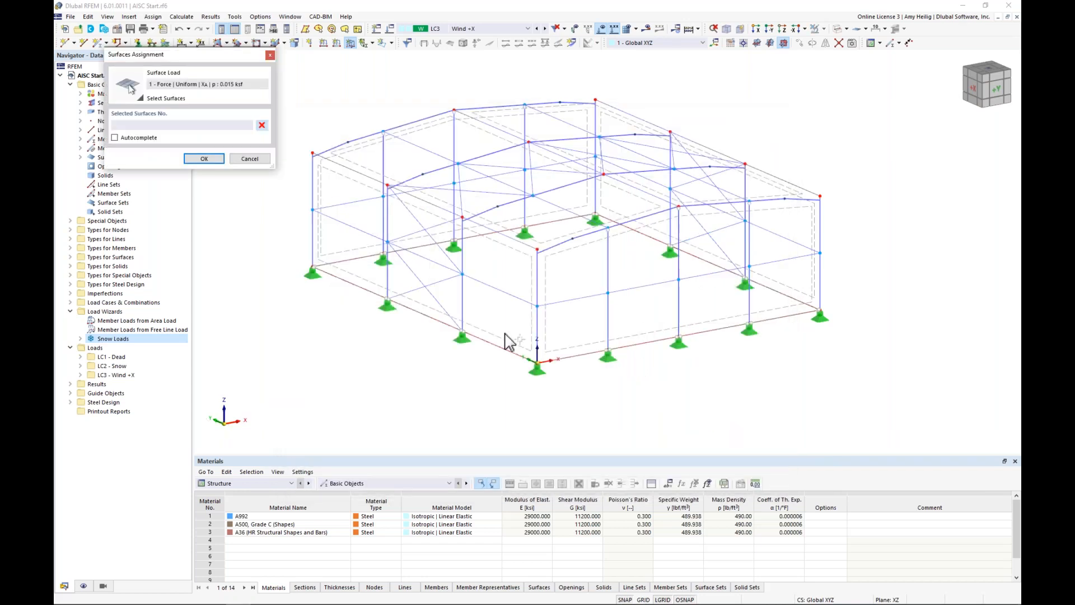
left_click(503, 336)
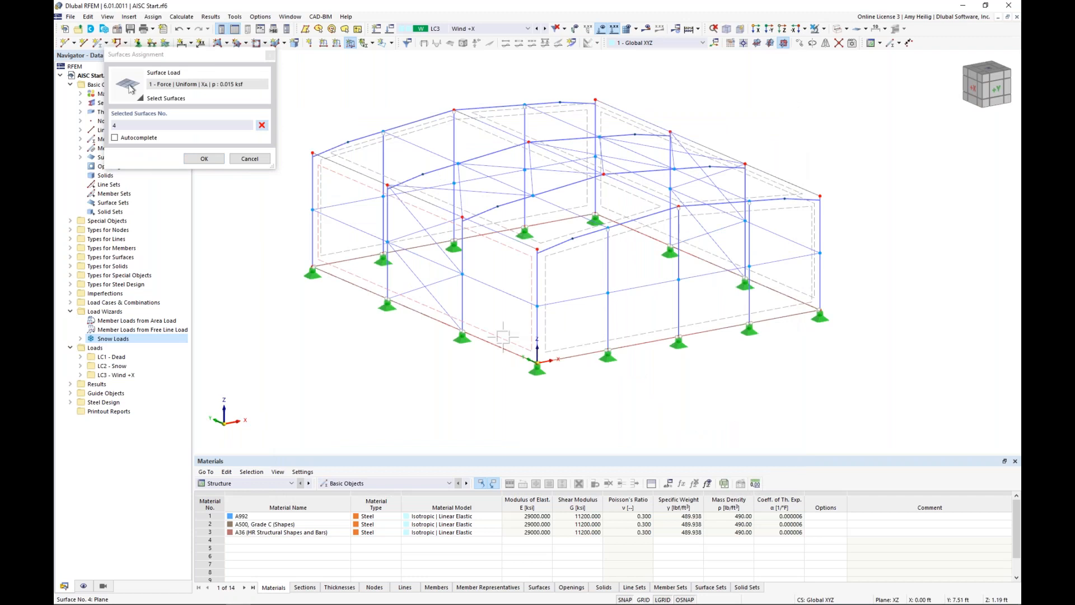
left_click(205, 159)
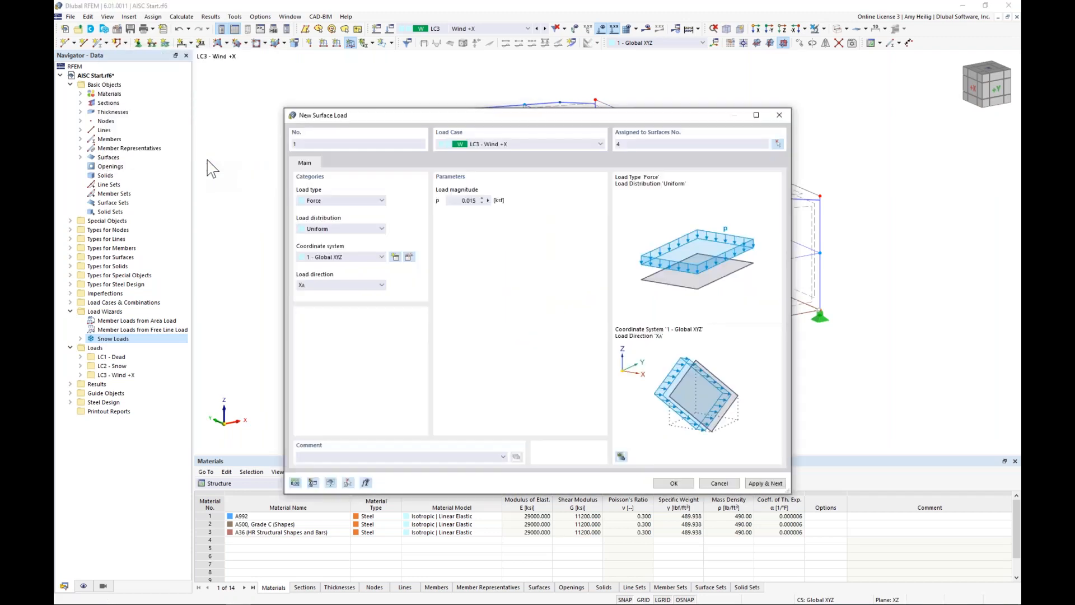
left_click(778, 483)
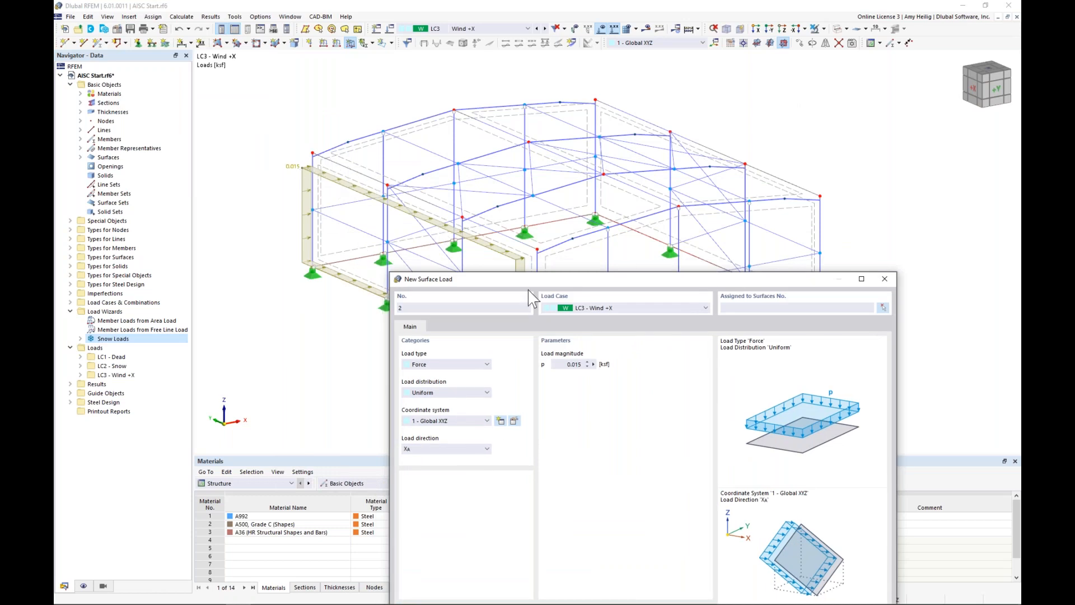
Apply a second uniform wind load of 0.006 ksf in global X to the opposite wall, surface 2.
left_click_drag(533, 280, 458, 124)
double_click(495, 207)
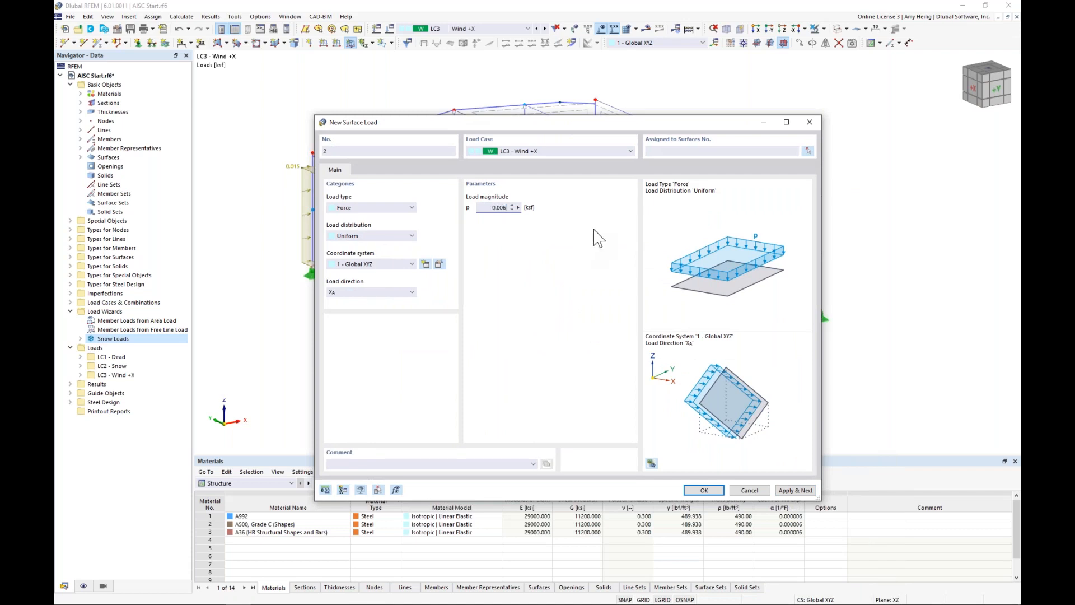
left_click(807, 151)
left_click(792, 292)
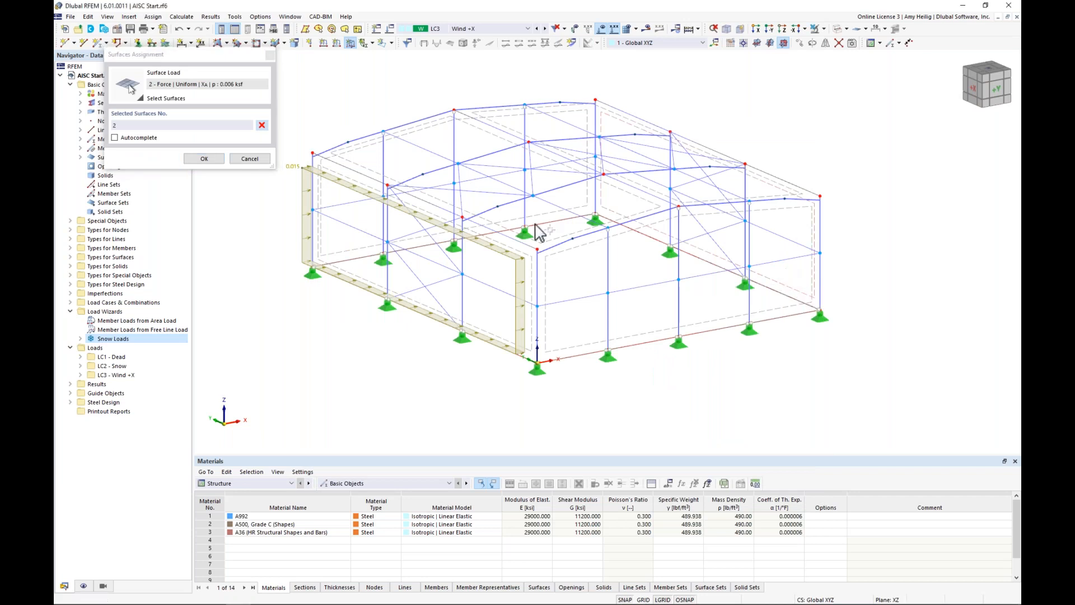
left_click(206, 158)
left_click(766, 482)
Apply a third uniform wind load of -0.008 ksf in global Y on true area to gable wall surface 1.
left_click_drag(709, 116, 705, 229)
left_click_drag(599, 229, 607, 90)
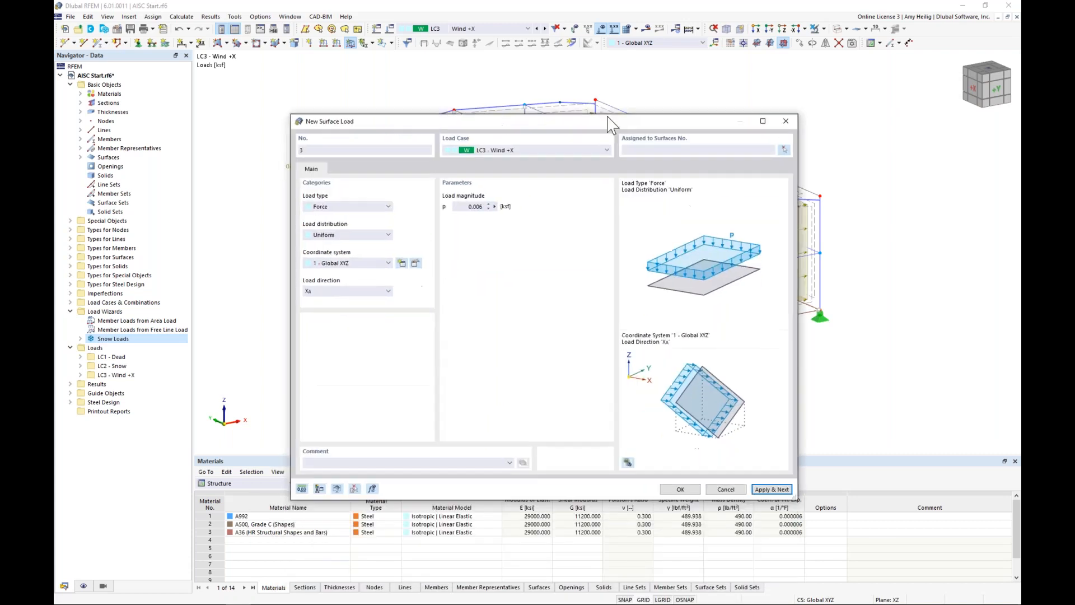
double_click(473, 192)
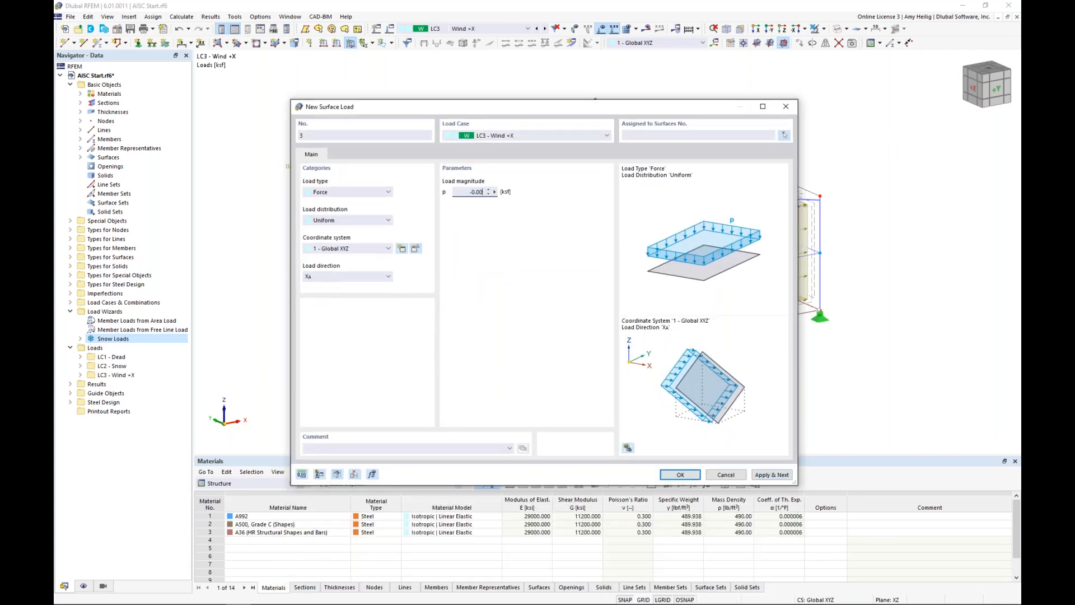
left_click(362, 277)
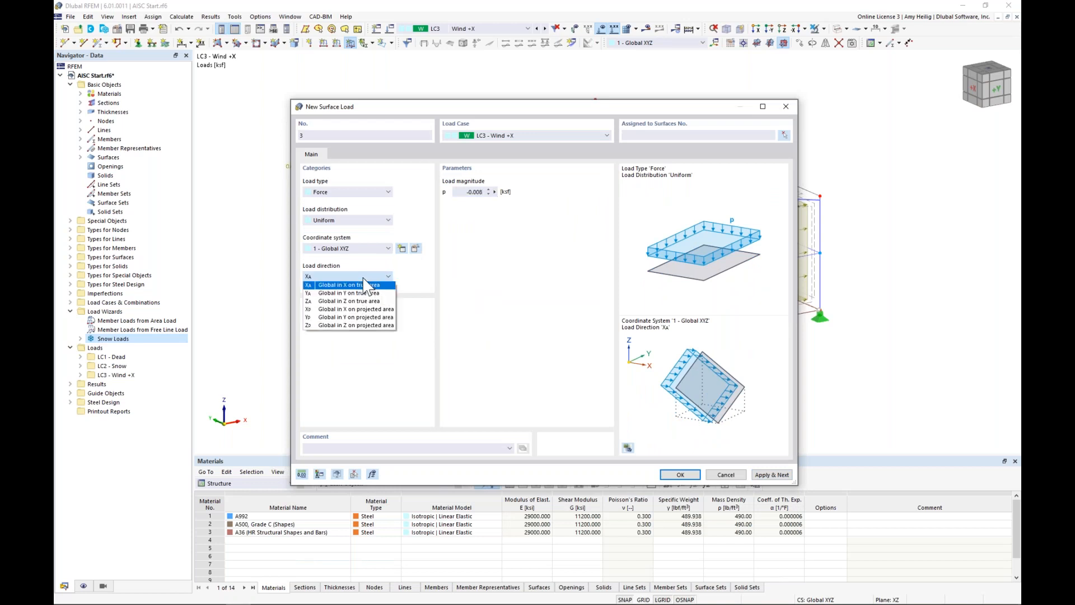
left_click(363, 294)
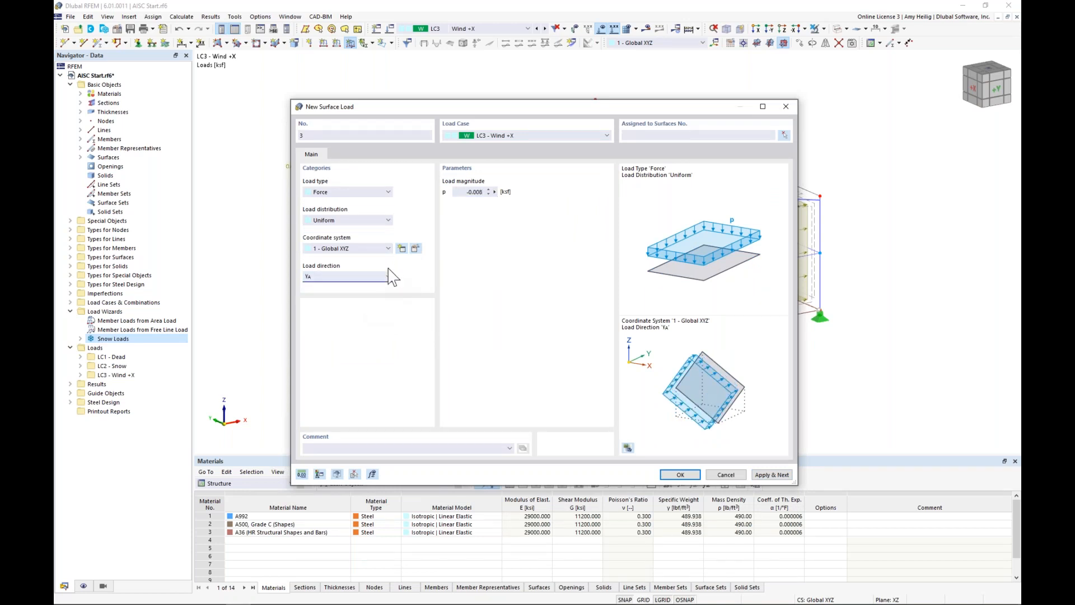
left_click(783, 135)
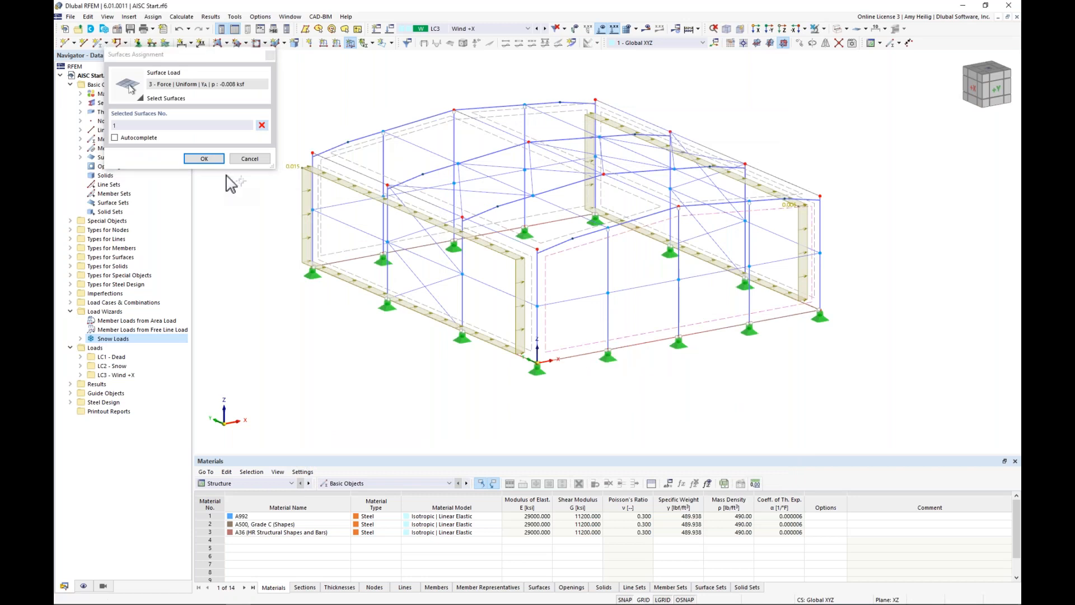
left_click(206, 160)
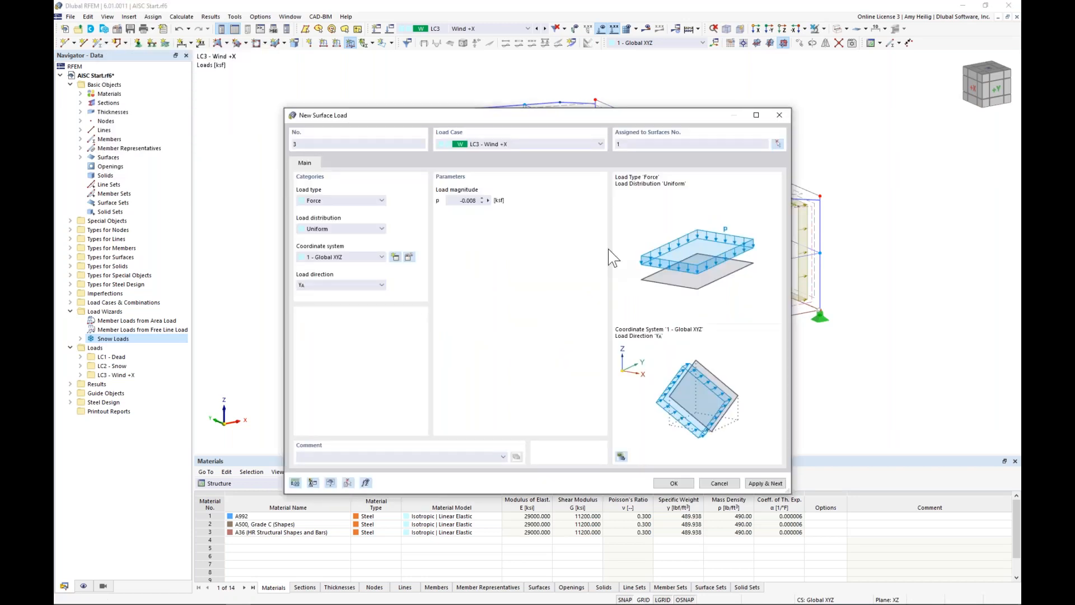
left_click(766, 482)
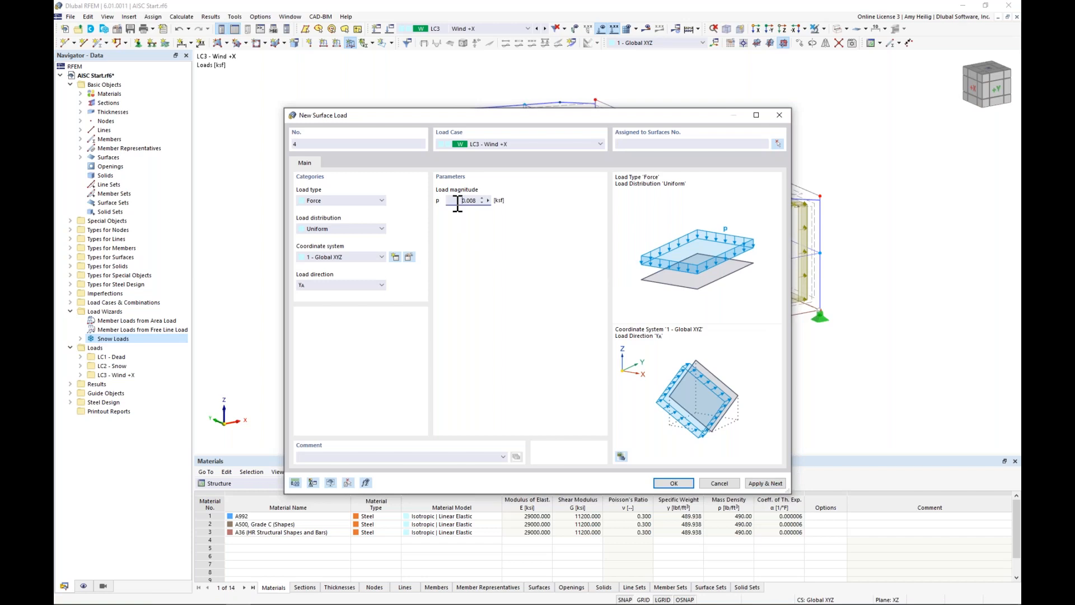
Apply a fourth uniform wind load of 0.008 ksf in global Y on true area to the opposite gable wall surface.
left_click(777, 144)
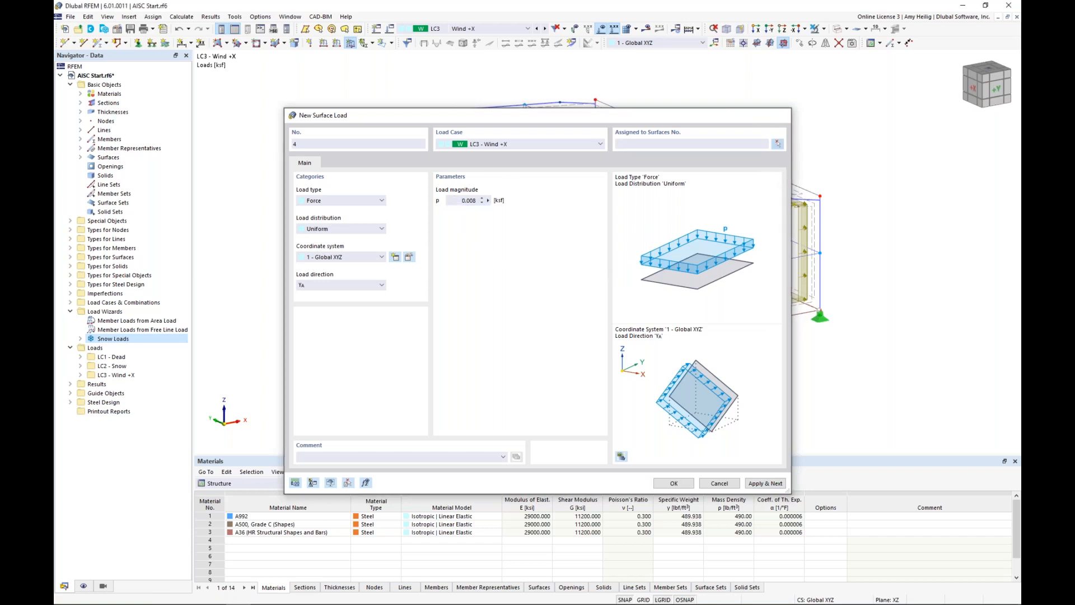
left_click(347, 249)
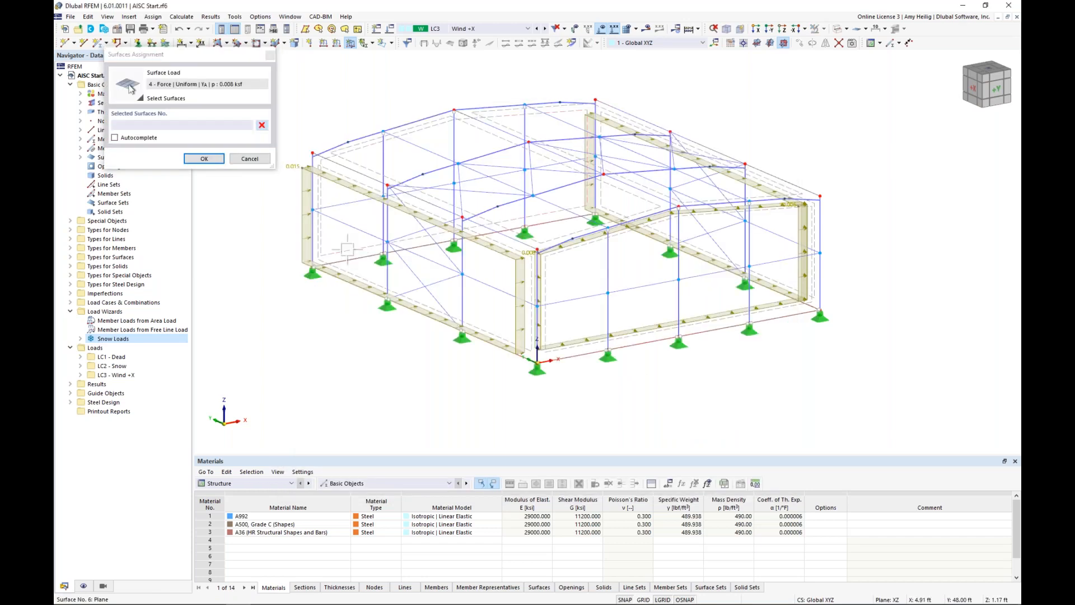
left_click(204, 159)
left_click(766, 481)
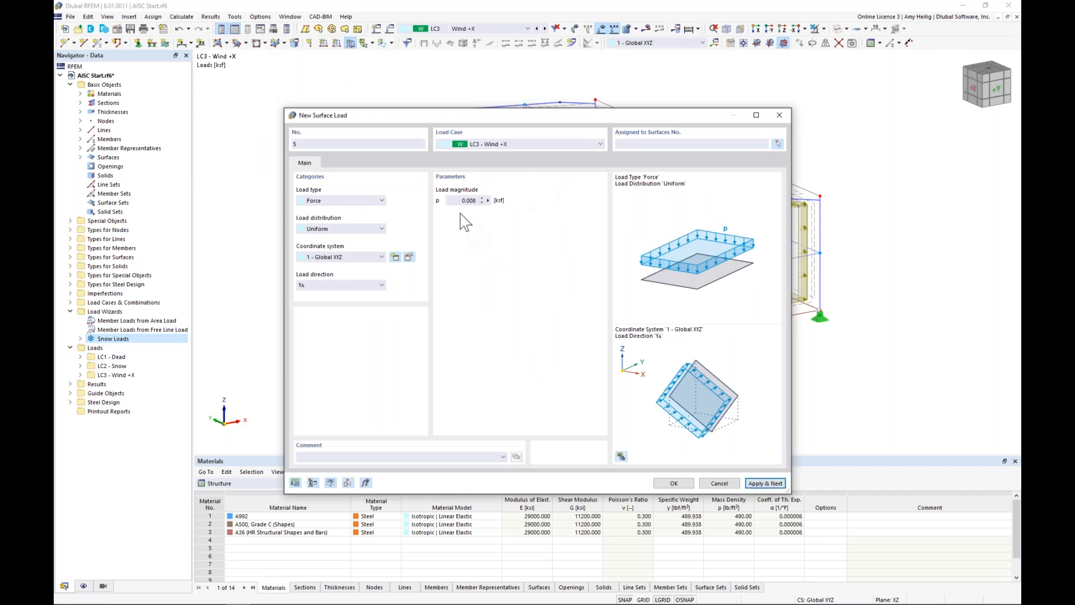
Define the next uniform surface load in LC3 Wind +X in the local xyz coordinate system, acting in direction z.
left_click(367, 256)
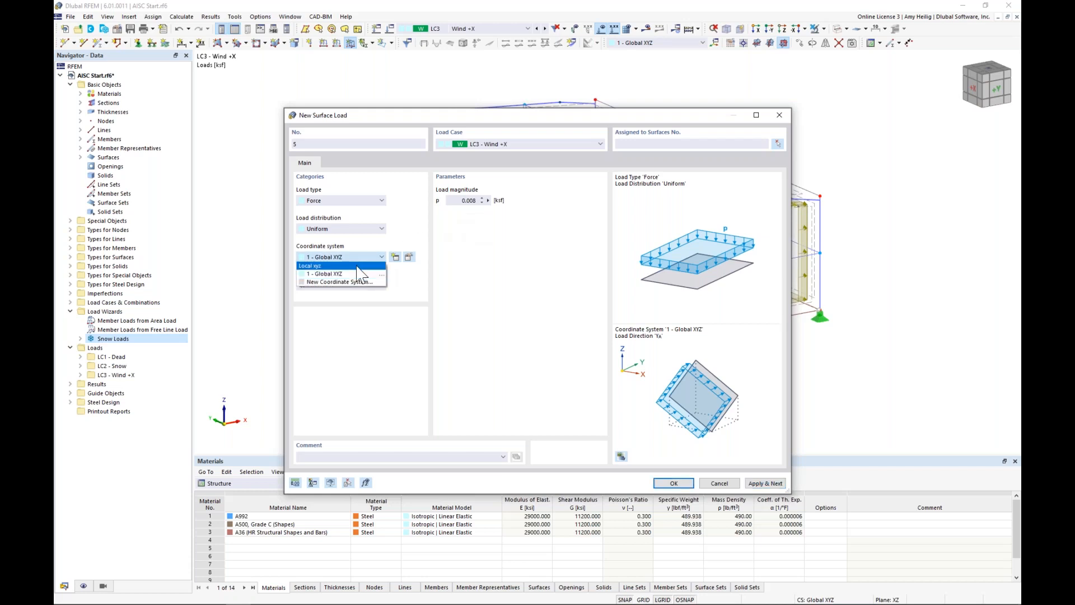
left_click(358, 266)
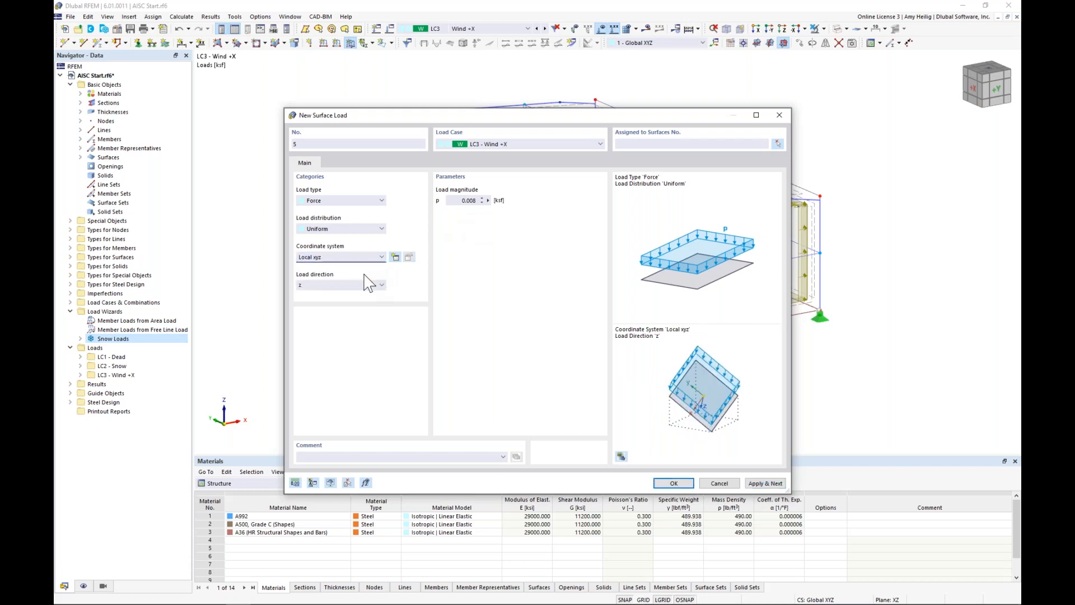
left_click_drag(418, 114, 410, 270)
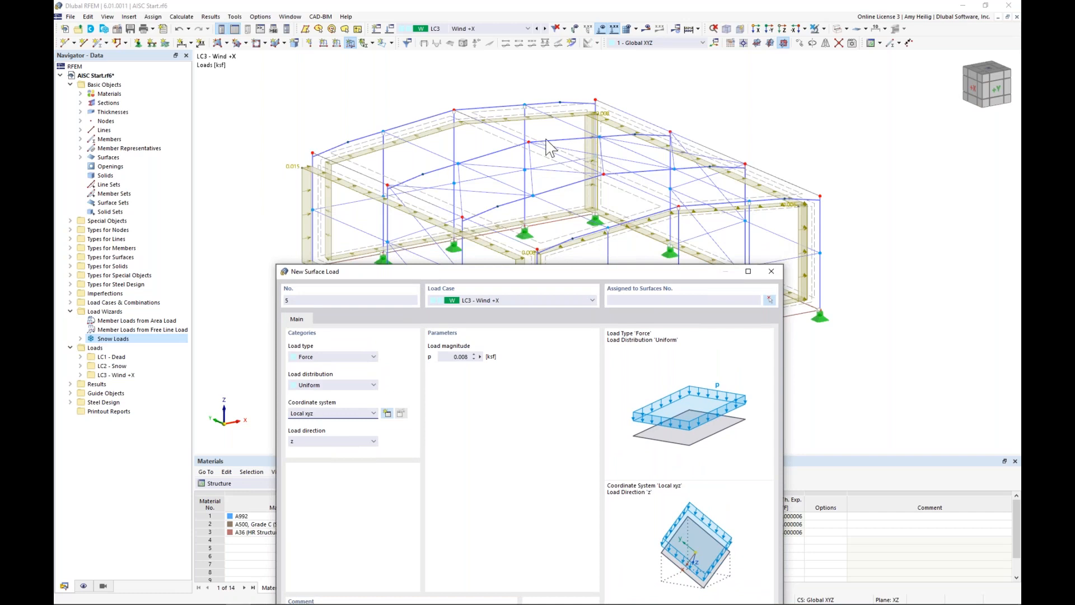
left_click_drag(511, 272, 507, 126)
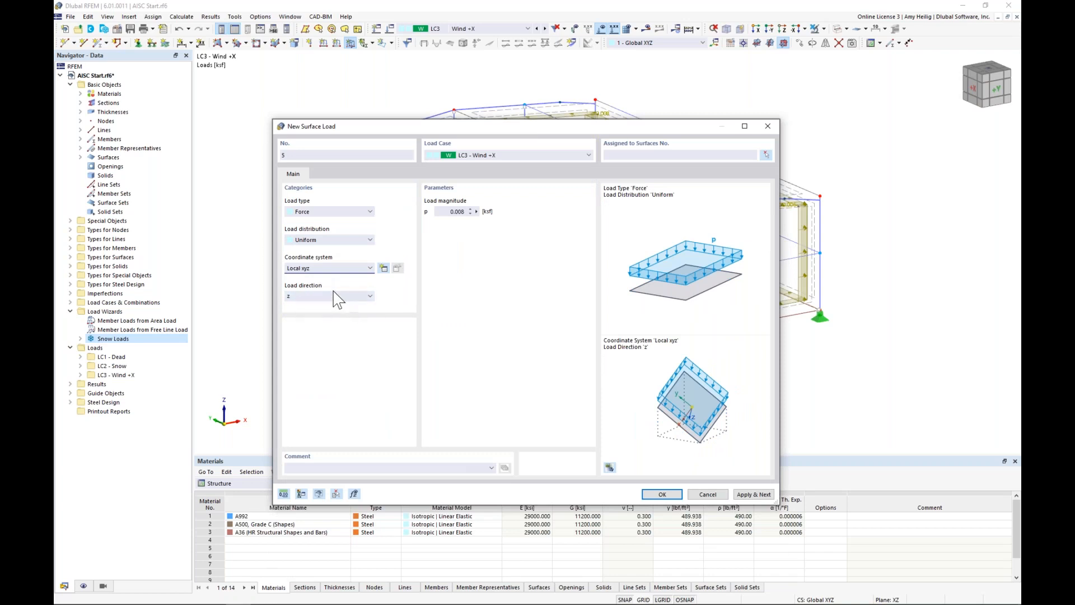
Assign the uniform wind surface load to surfaces 3 and 5 in the LC3 Wind +X load case and create it.
left_click(766, 155)
left_click(554, 235)
left_click(700, 202)
left_click(207, 160)
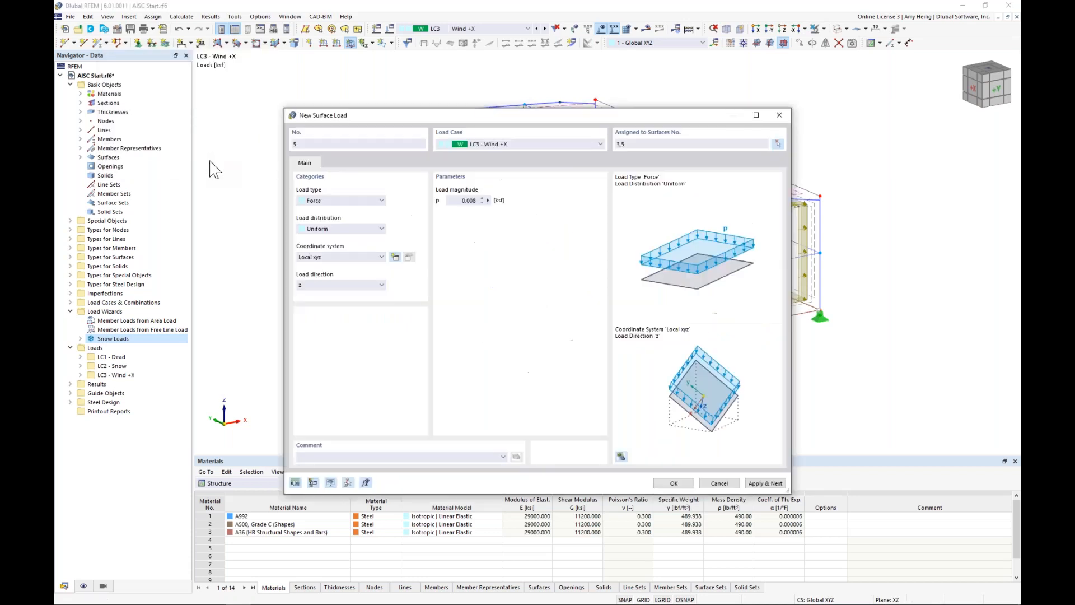
left_click(675, 483)
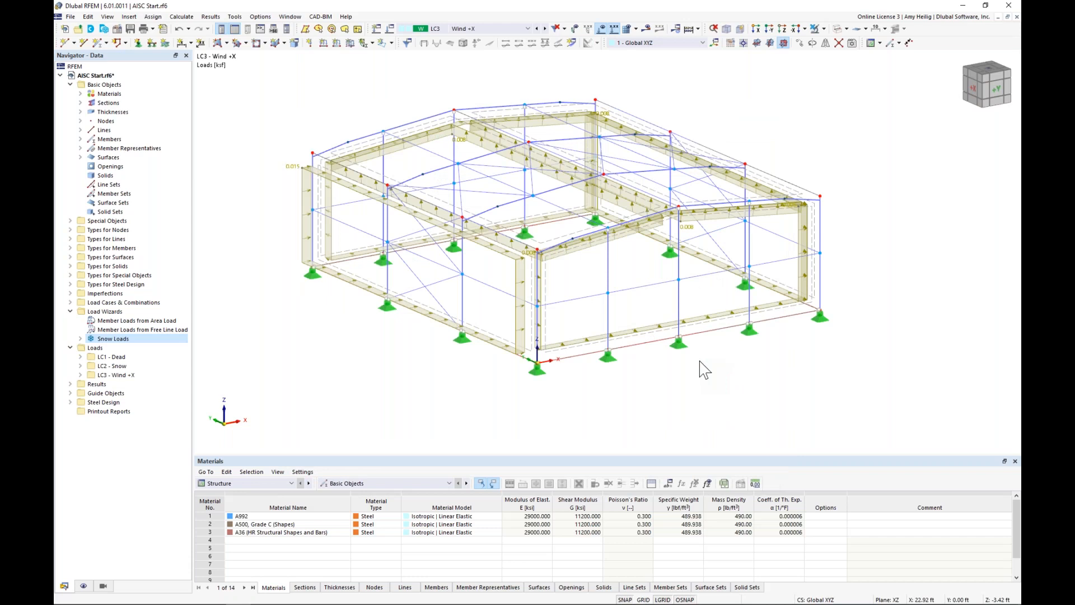
Display how load transfer distributes the wind surface loads onto the members, and return to the surface load display.
left_click(84, 586)
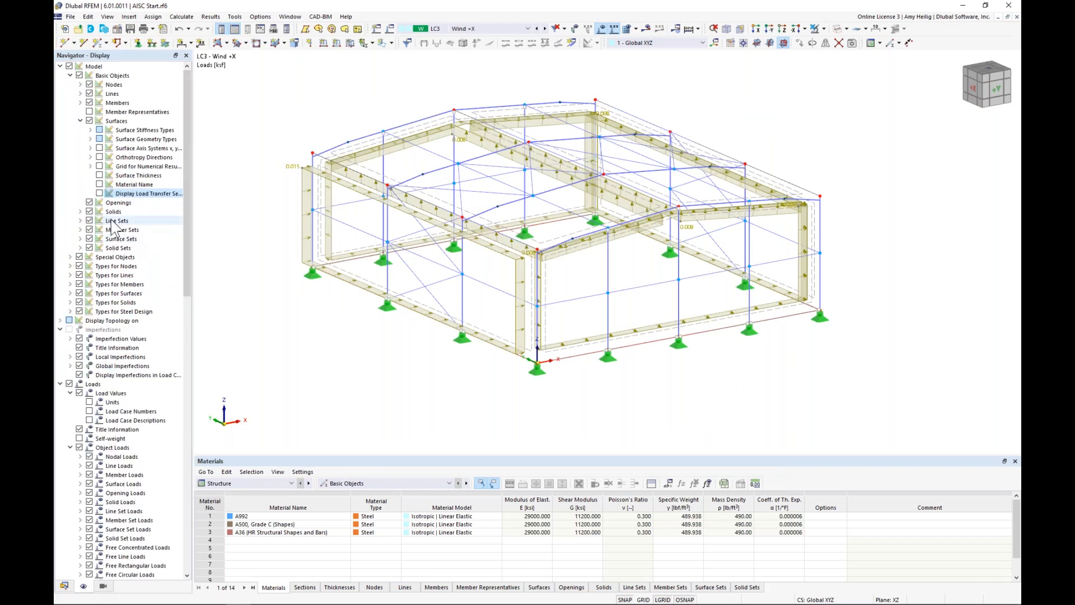
left_click(99, 194)
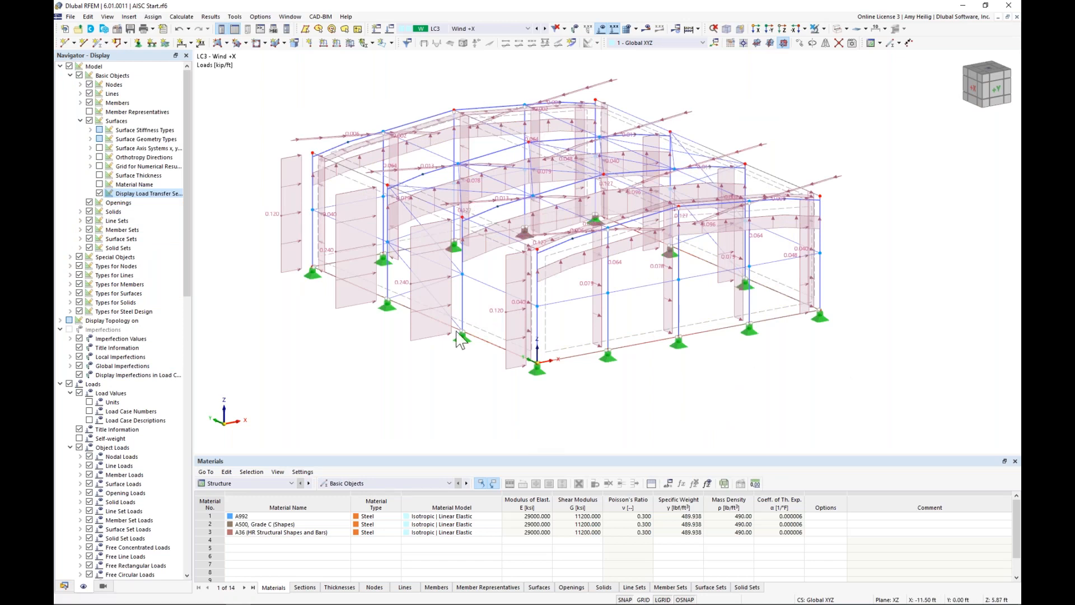
left_click(99, 193)
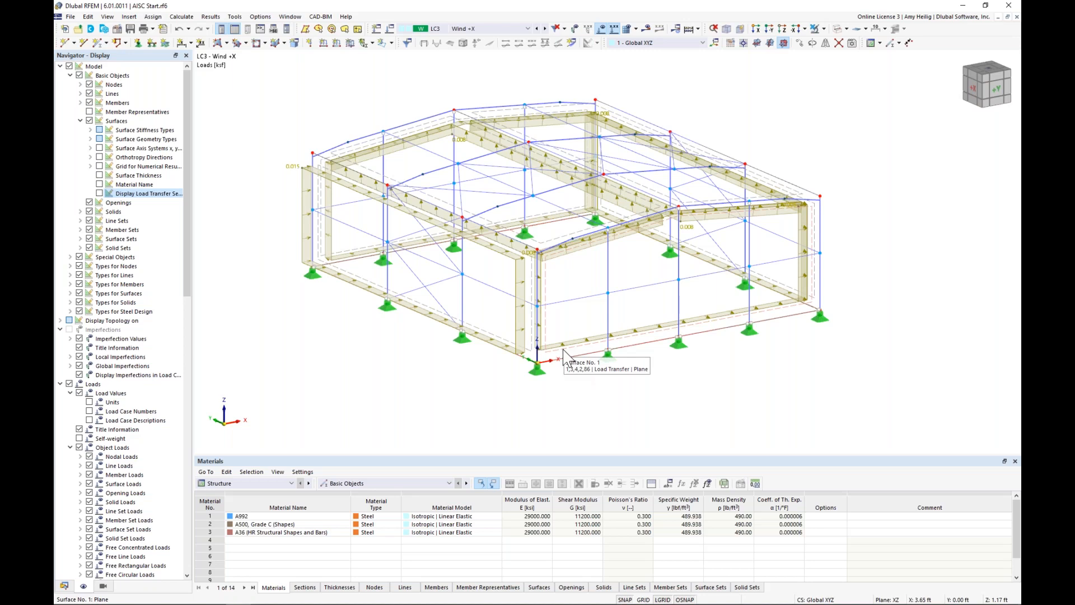
left_click(64, 587)
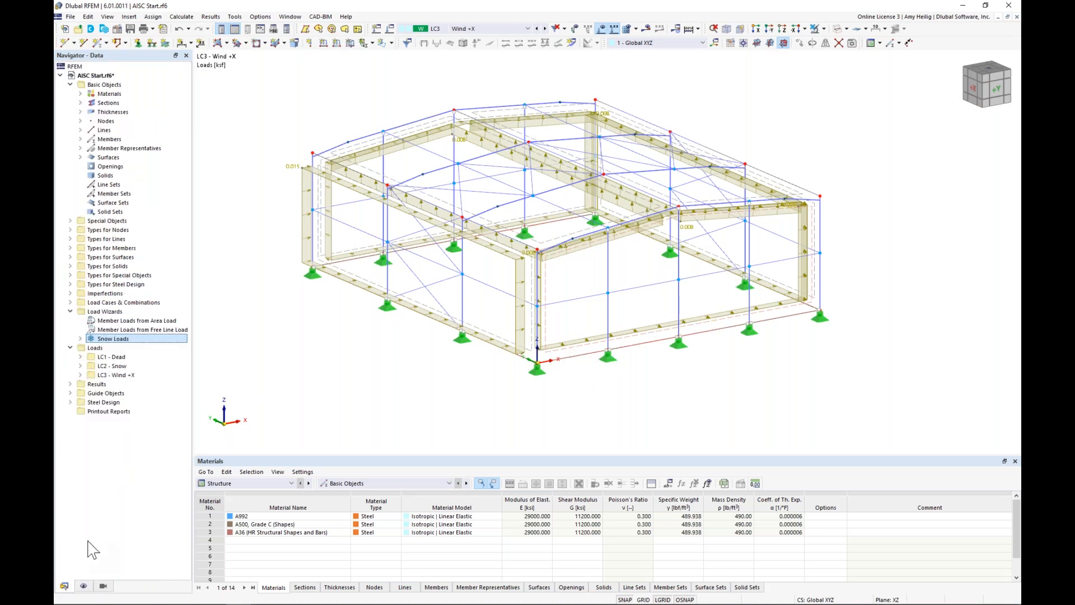
Copy load case LC3 Wind +X and name the copy Wind +Y.
left_click(70, 303)
left_click(80, 312)
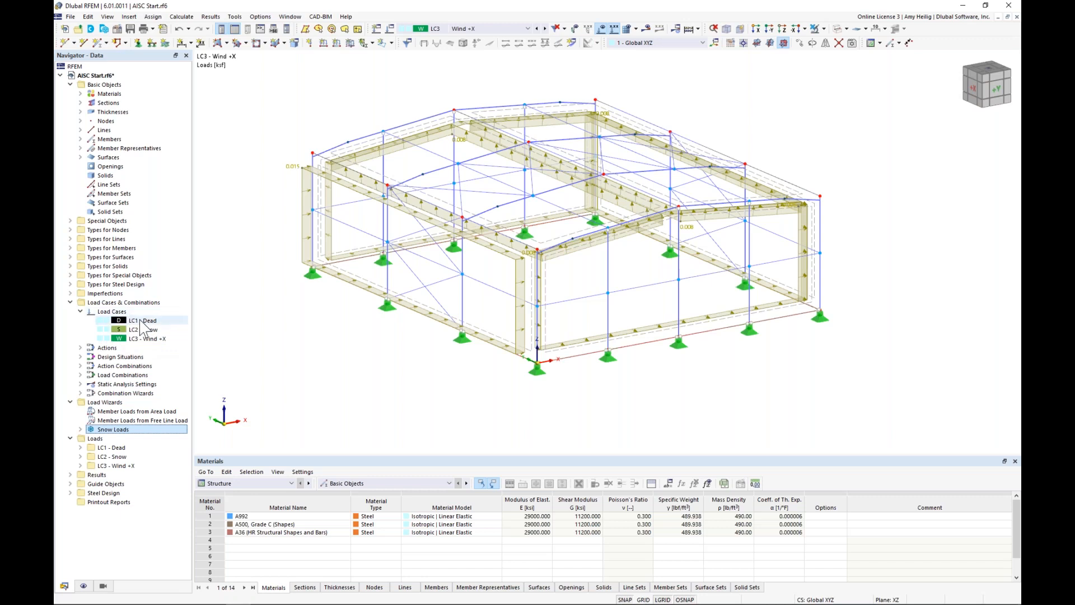
left_click(142, 322)
left_click(140, 330)
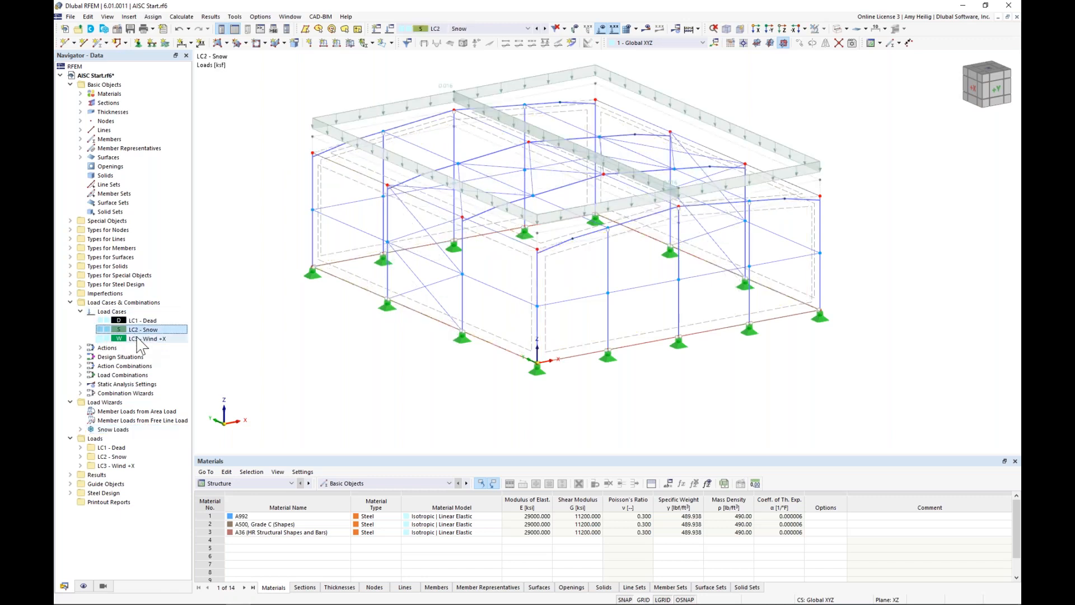
left_click(138, 339)
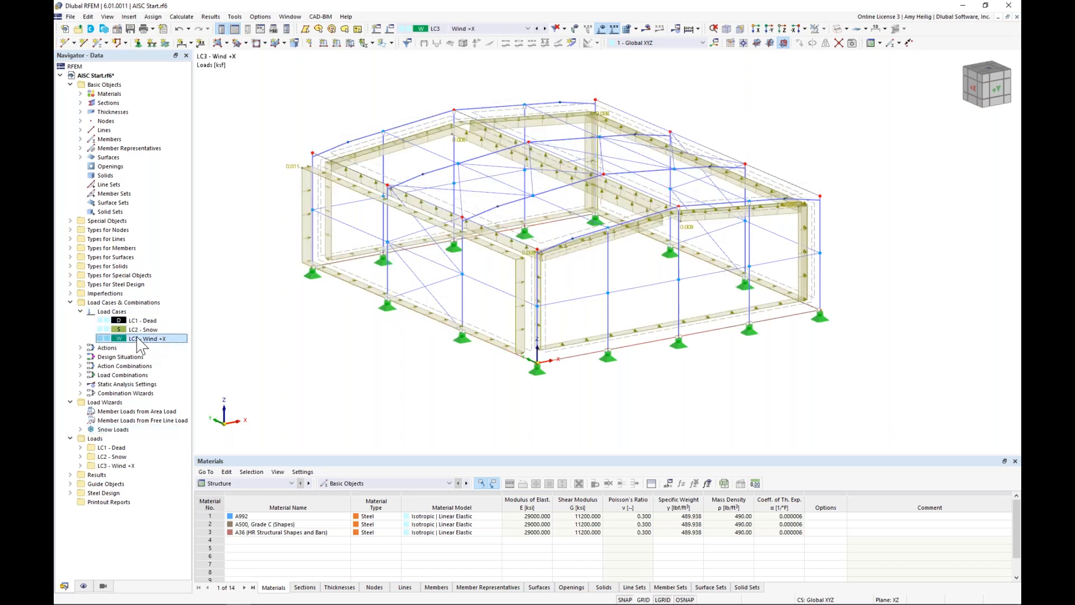
right_click(140, 343)
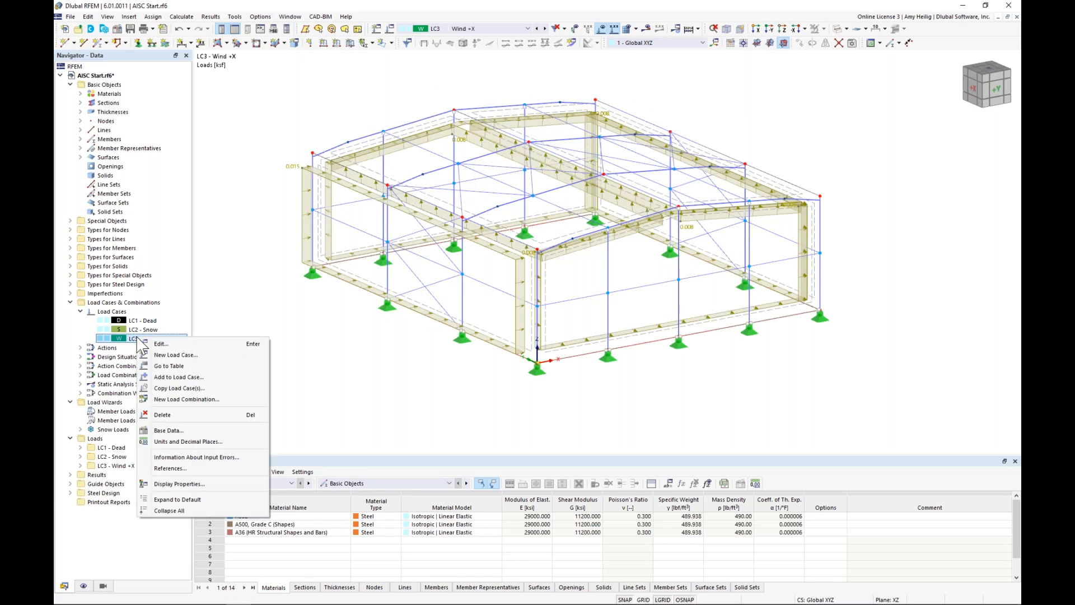
left_click(166, 388)
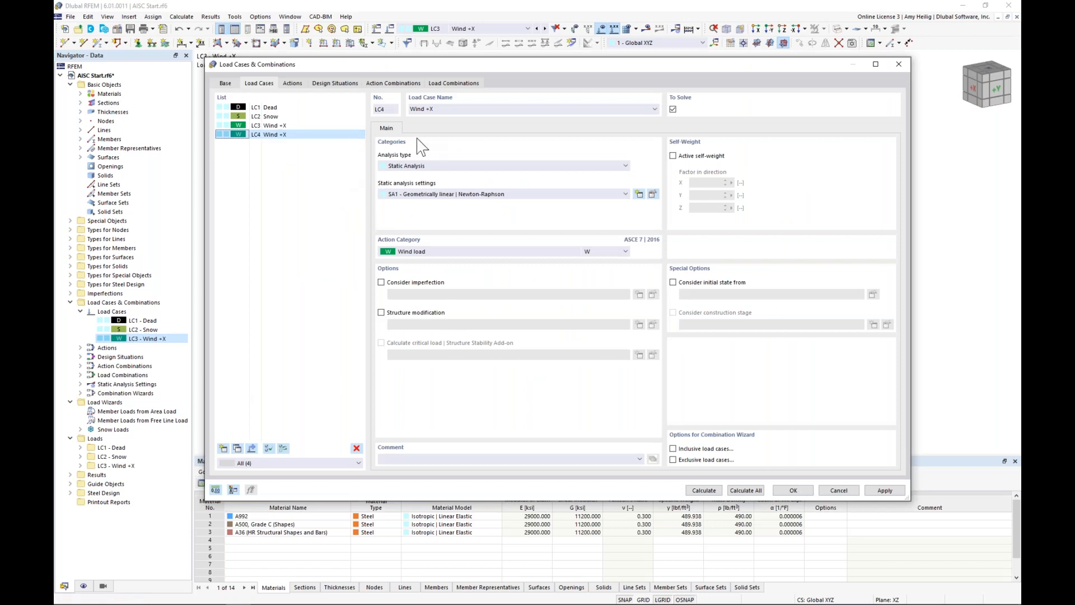
left_click(443, 109)
type("Y")
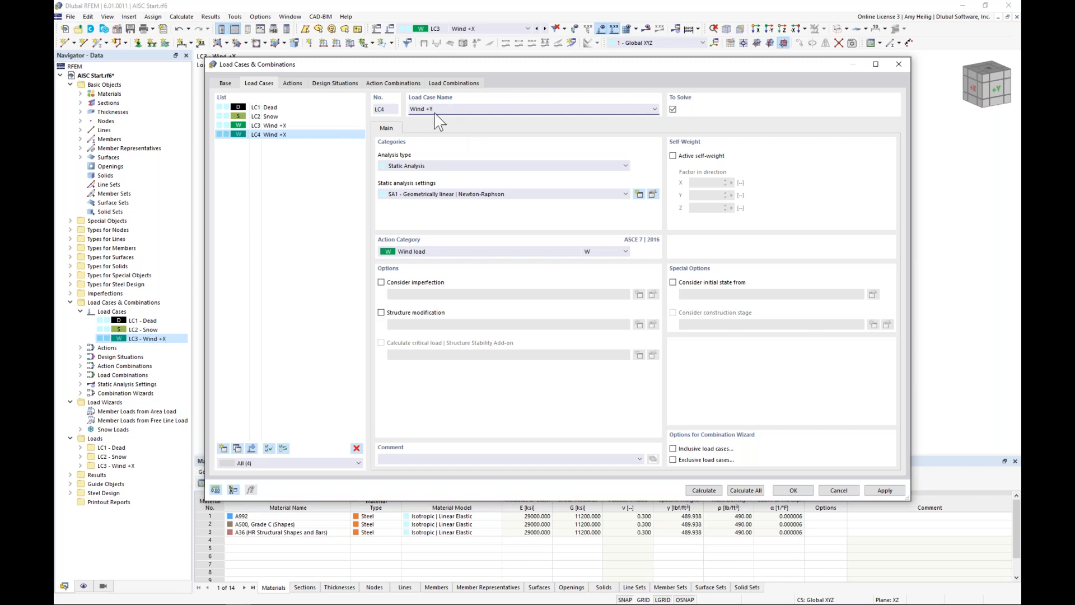
left_click(801, 487)
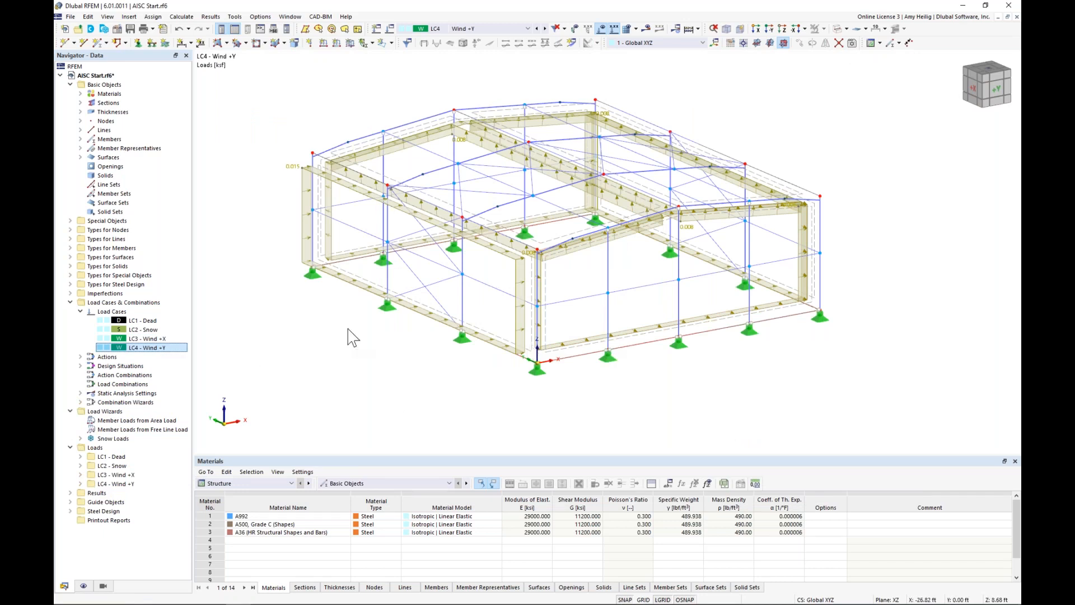
In the surface loads table for LC4 Wind +Y, set the load magnitude to -0.008 ksf on surface 4 and 0.008 ksf on surface 2.
left_click_drag(360, 455, 375, 374)
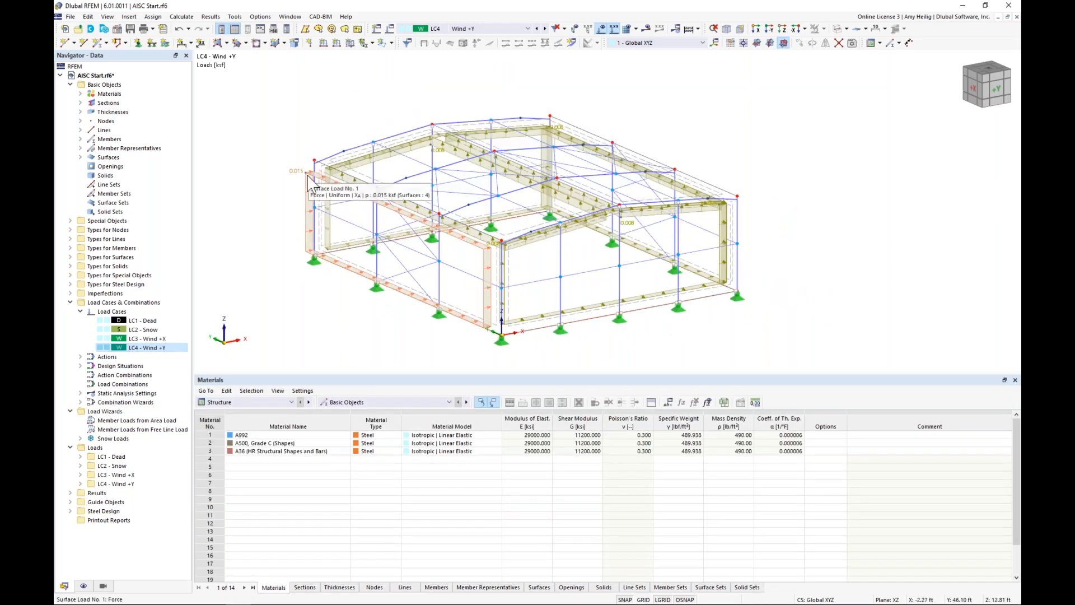
left_click(270, 403)
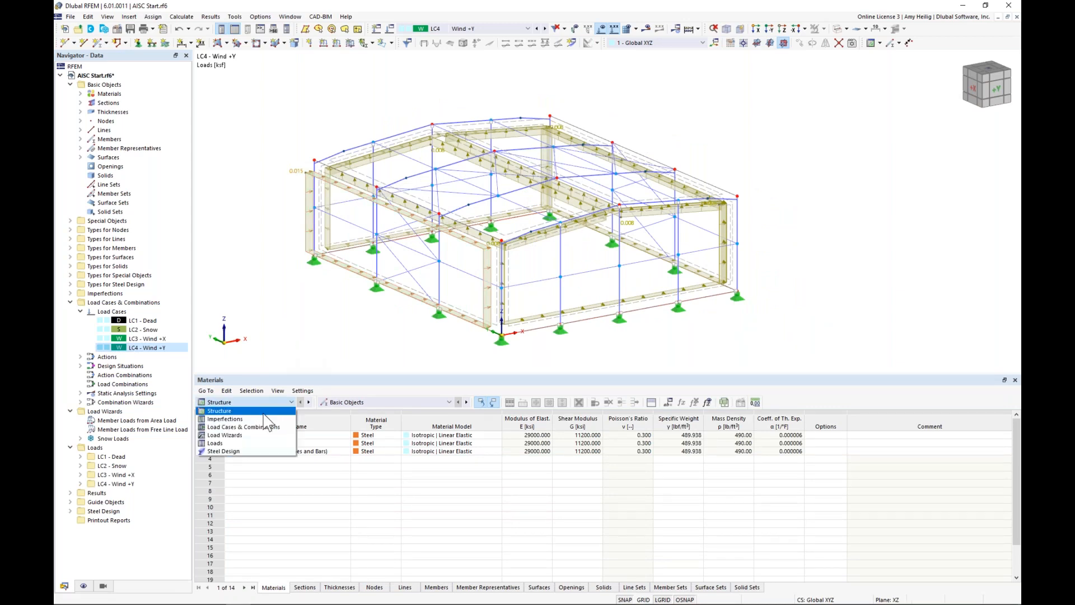
left_click(252, 442)
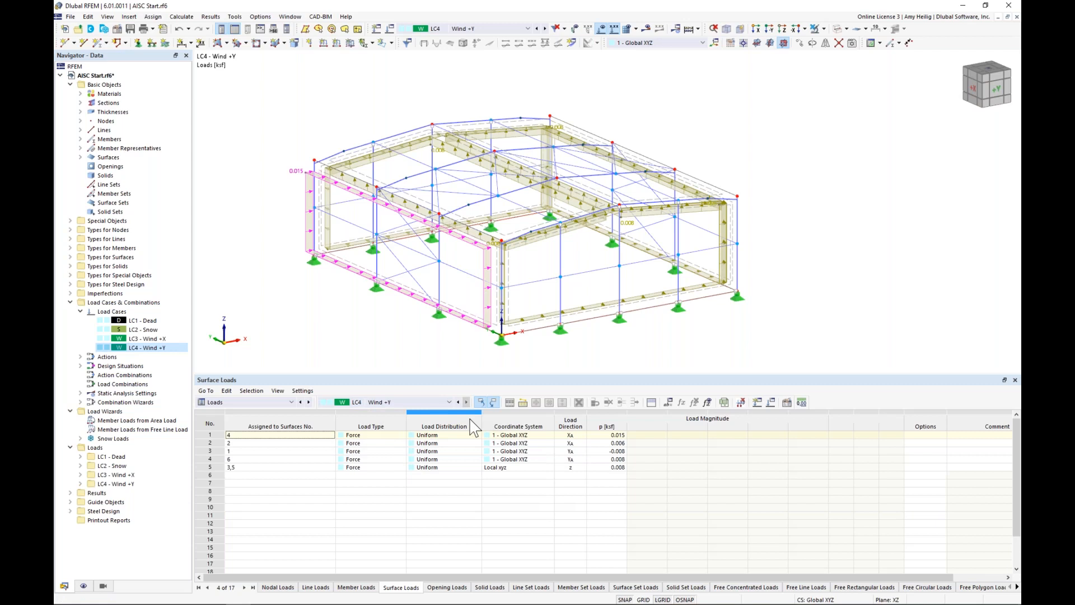
double_click(609, 435)
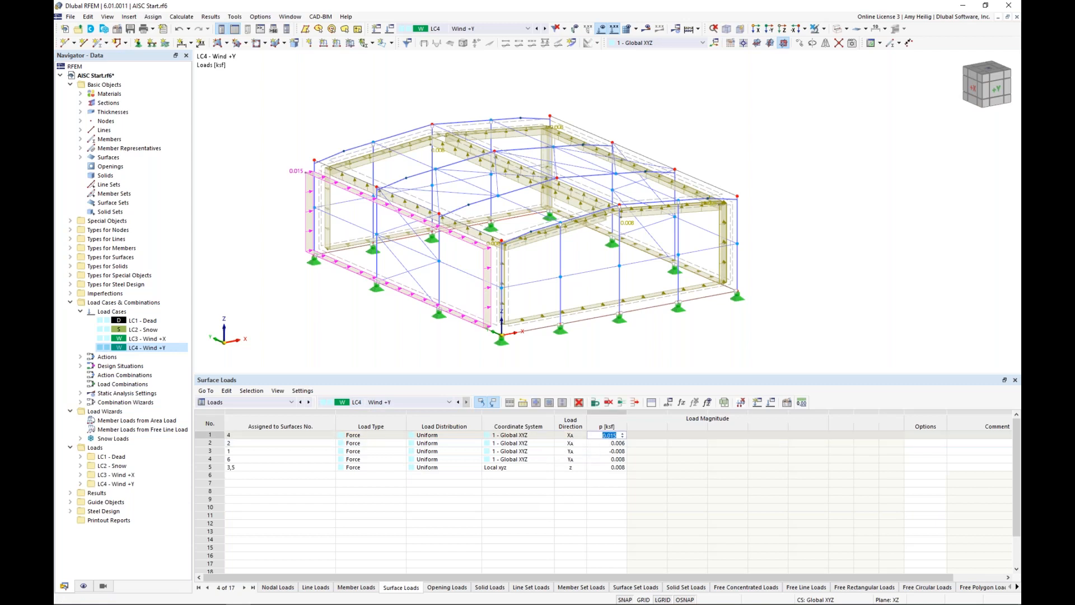
type("-0.008")
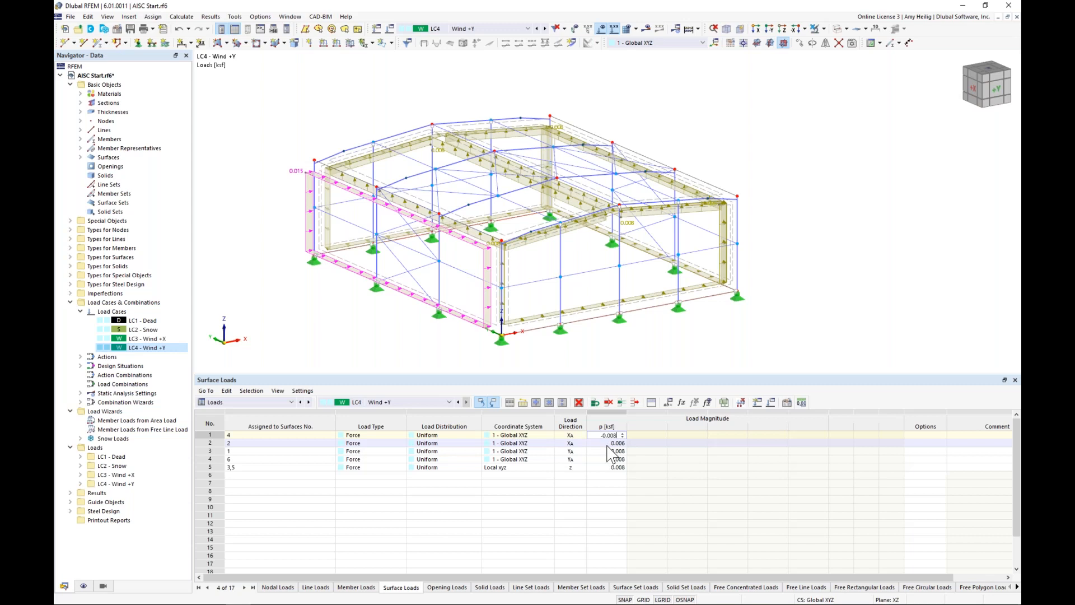
key("Return")
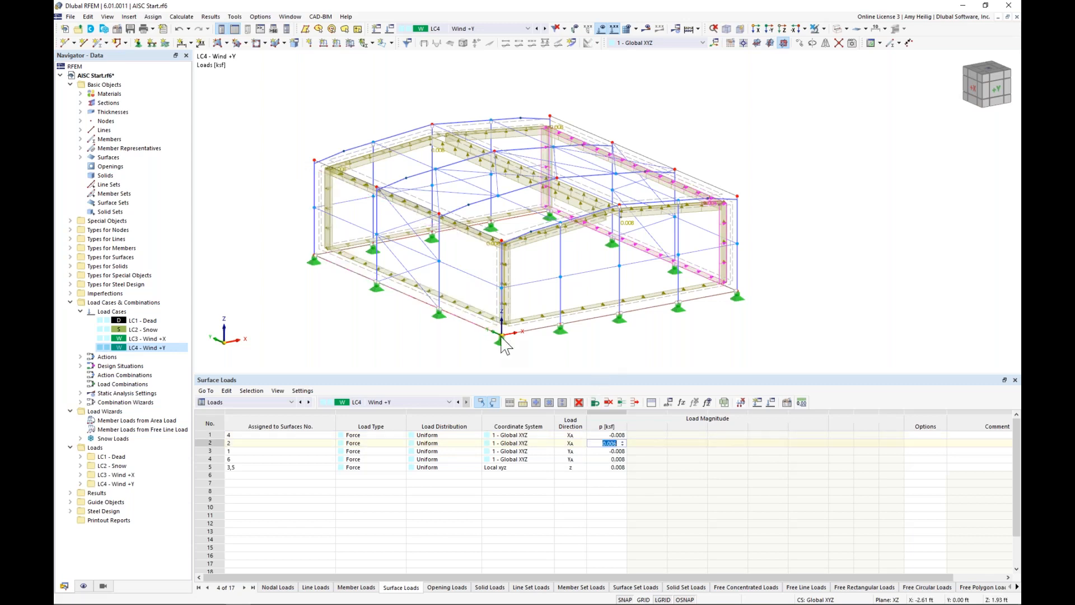
type("0.008")
key("Return")
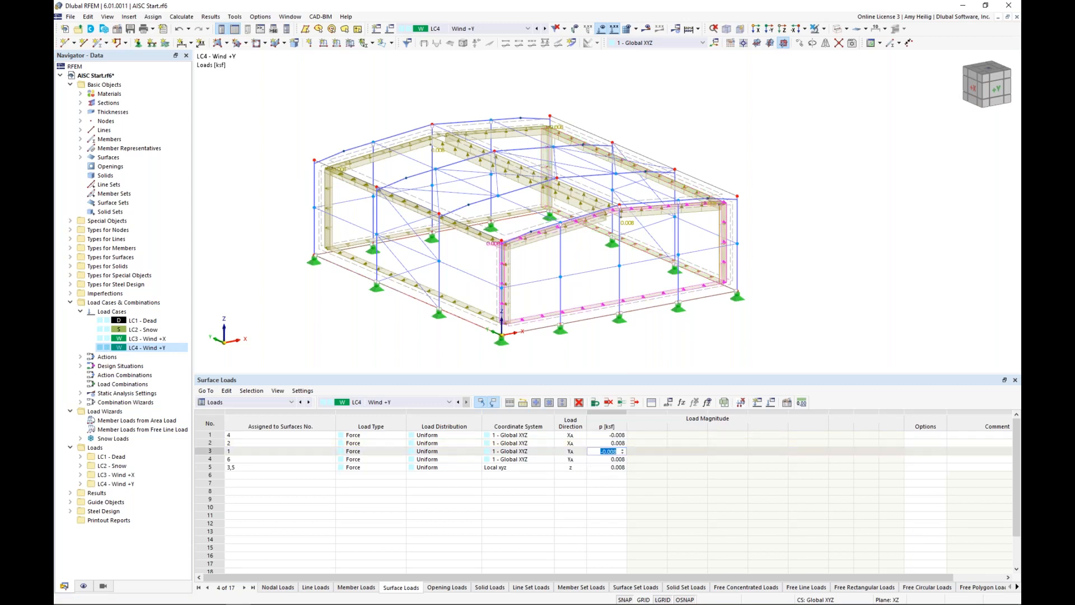
Set the LC4 Wind +Y load magnitude to 0.015 ksf on surface 1 and 0.006 ksf on surface 6.
type("0.015")
key("Return")
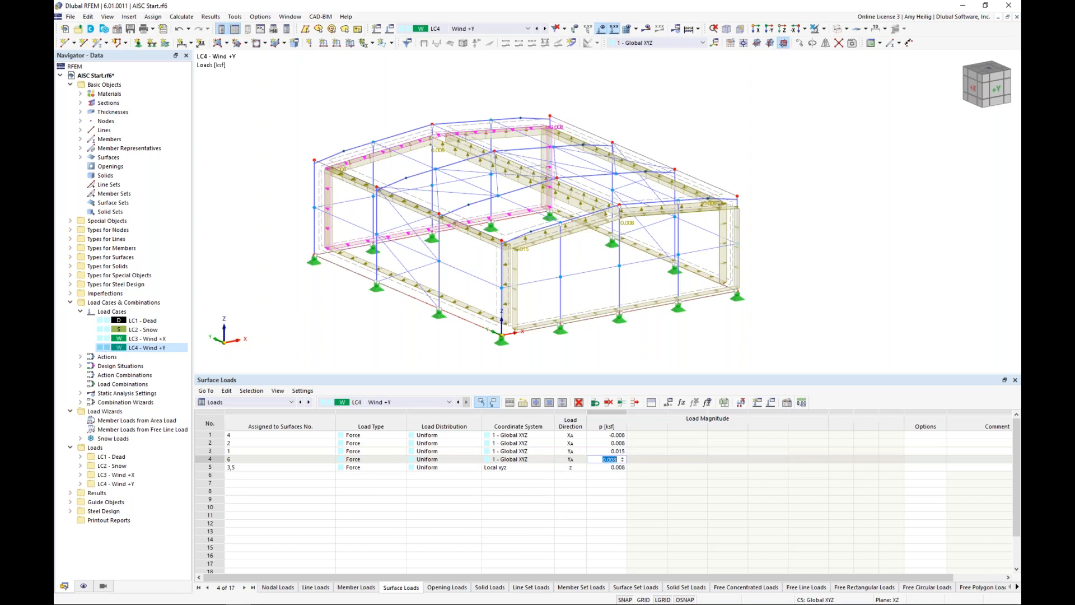
type("0.006")
left_click(606, 451)
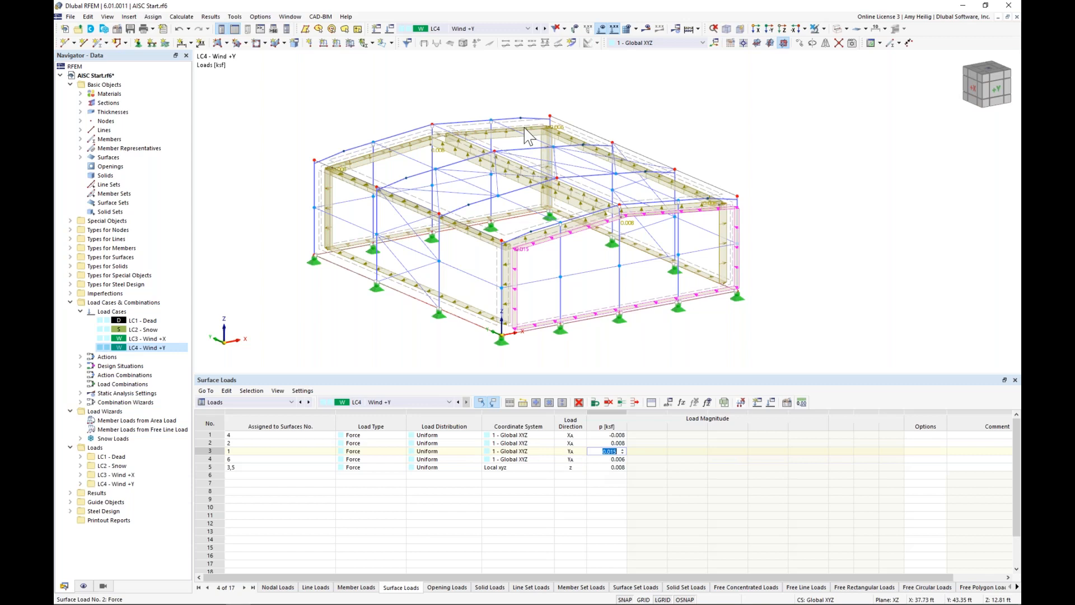
left_click(824, 248)
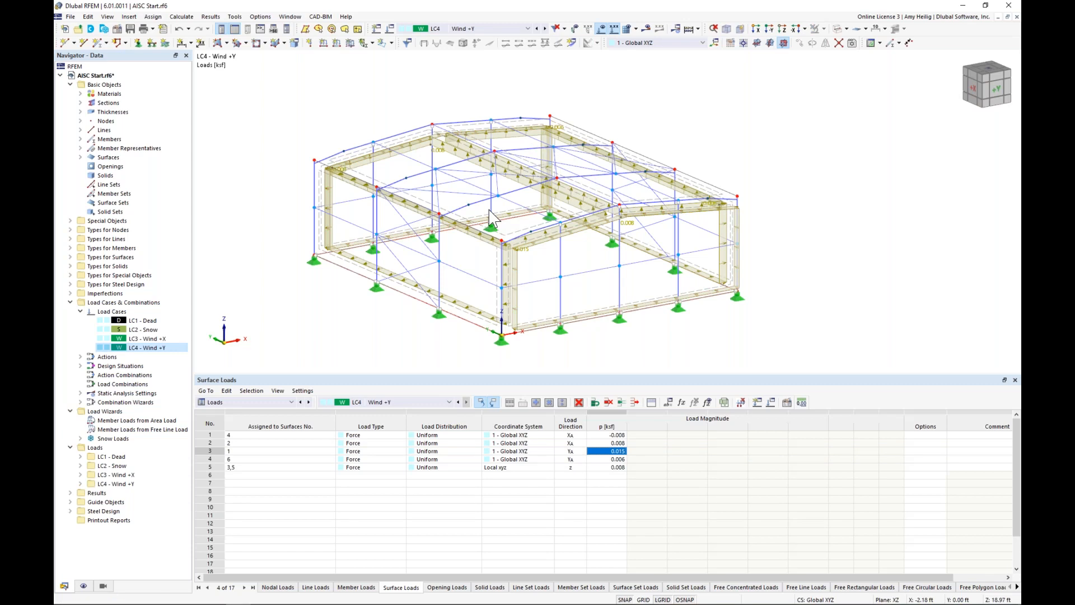
Review the list of available load cases, design situations and load combinations.
left_click(482, 29)
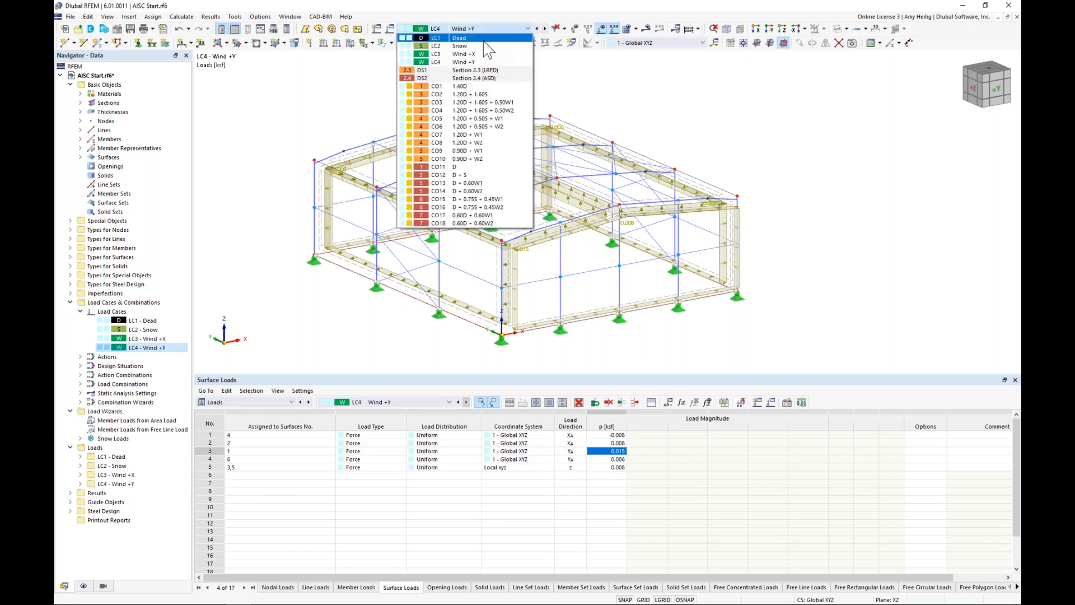
left_click(658, 105)
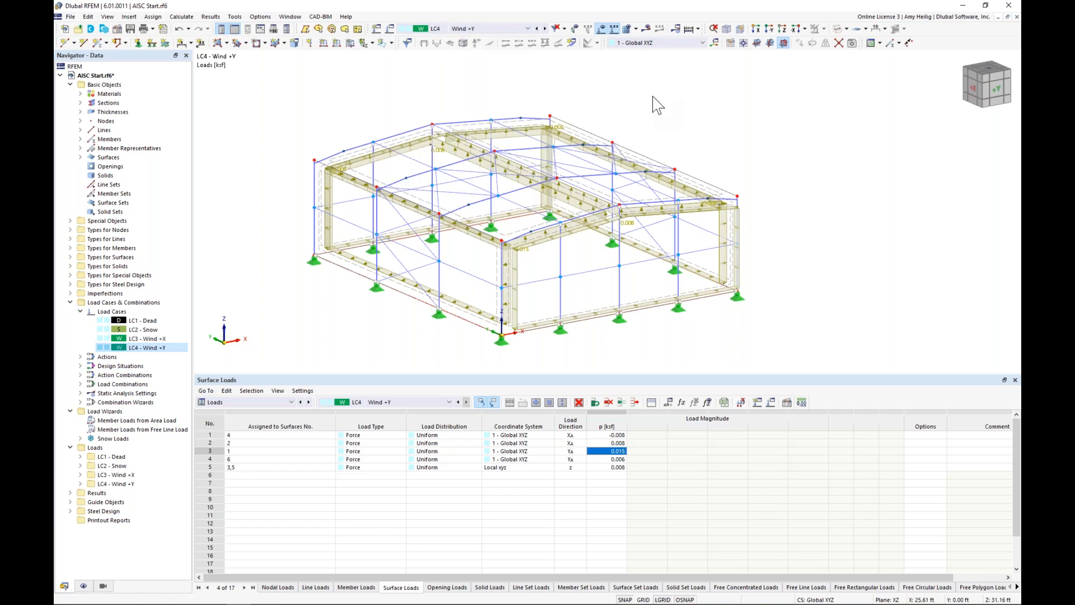
Switch to the webinar presentation and advance to the AISC 360-16 Chapter C Design for Stability slide.
key("super+Tab")
left_click(499, 170)
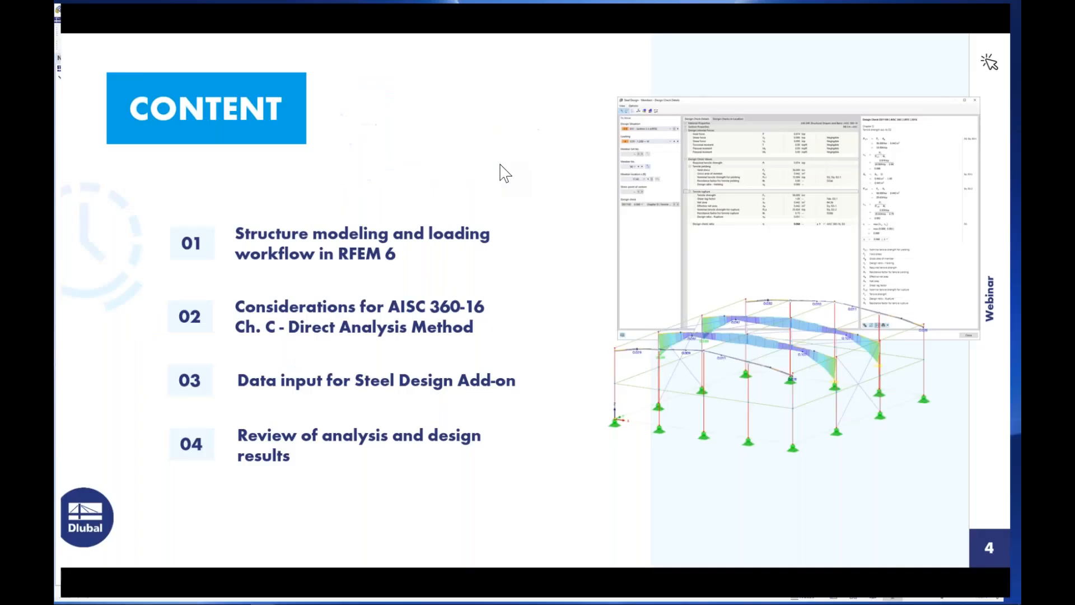
key("Right")
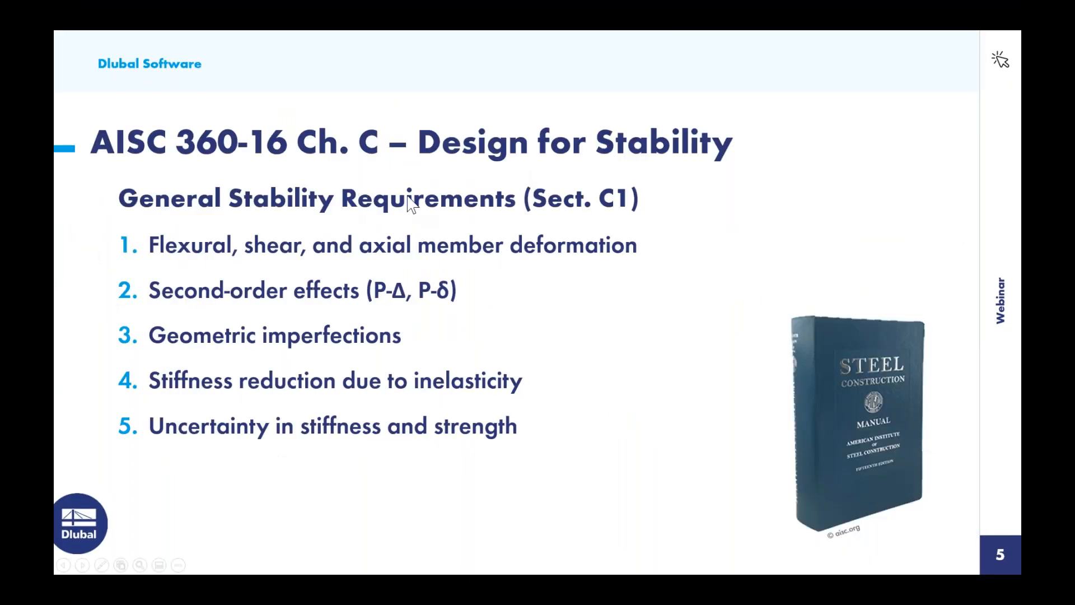
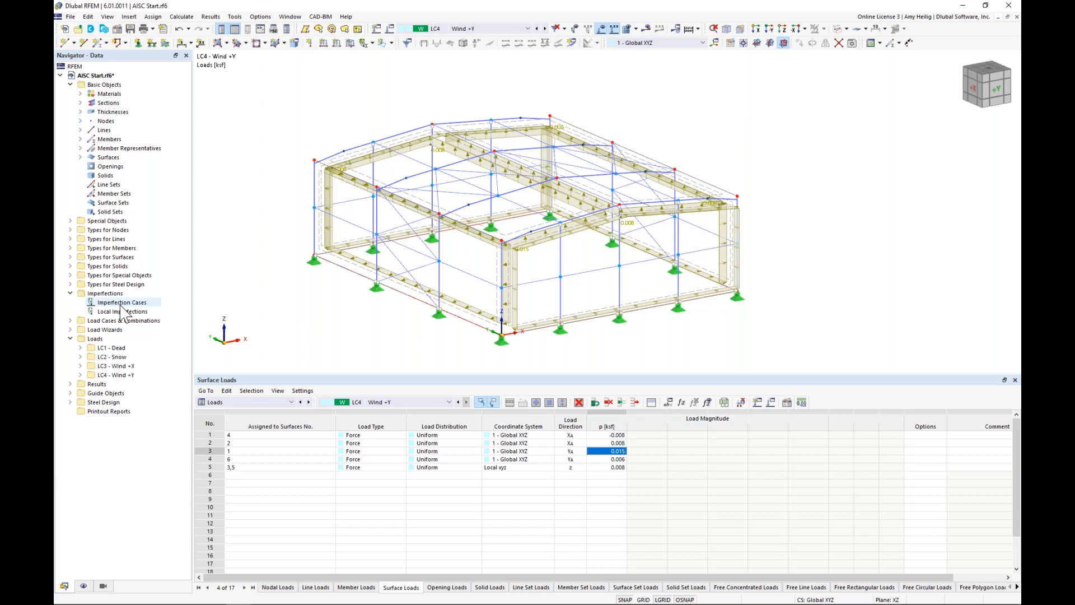
Create a local imperfection case named Imp. +X and assign it to load case LC3 Wind +X.
right_click(121, 307)
left_click(275, 328)
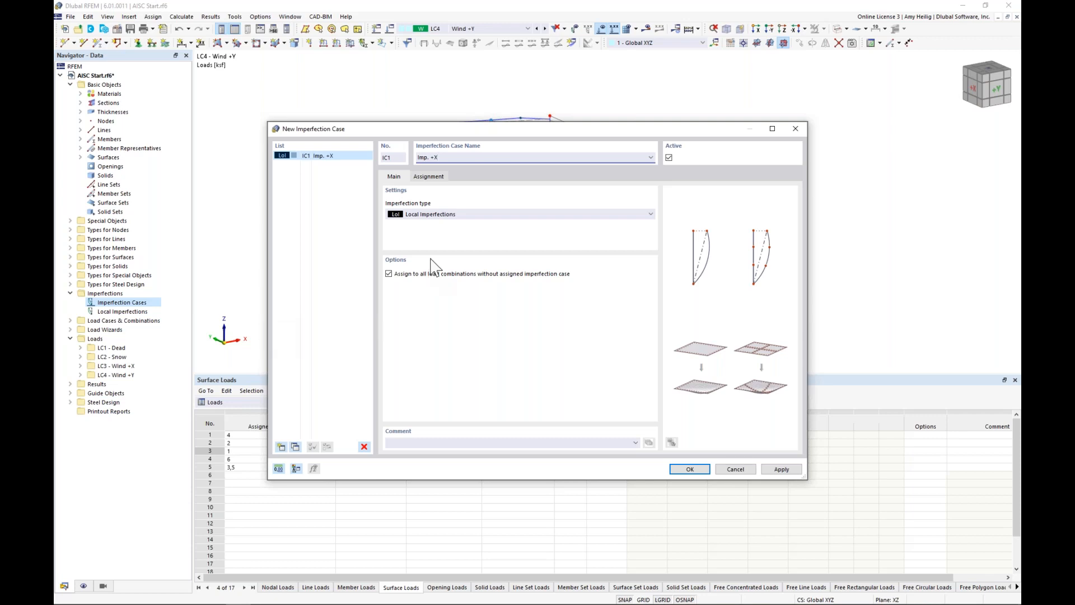
left_click(440, 177)
left_click(487, 219)
double_click(478, 219)
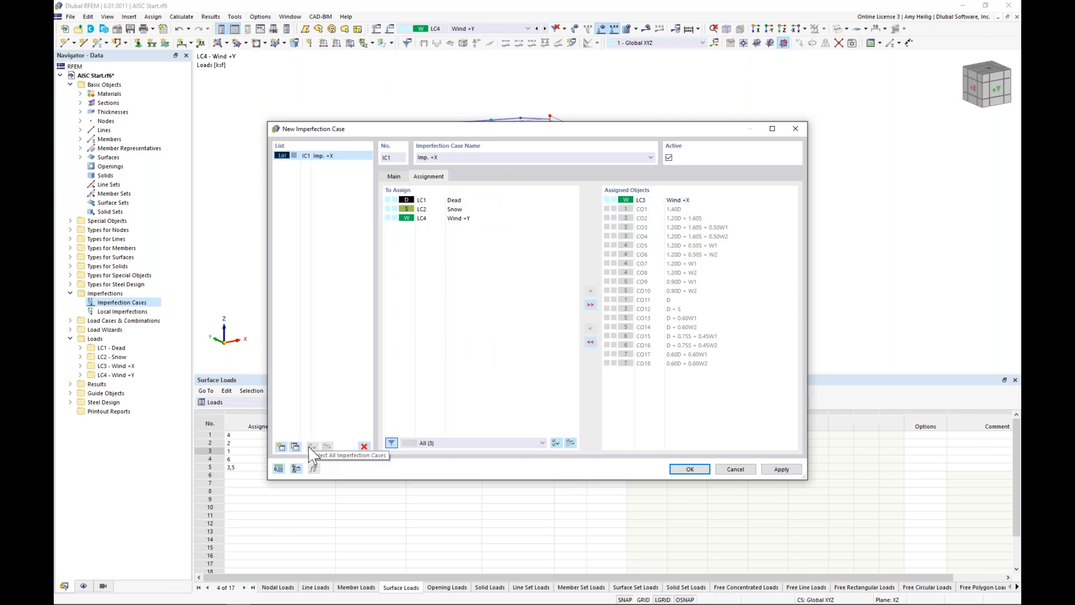
Add a second imperfection case named Imp. +Y, assign it to load case LC4 Wind +Y, and confirm both cases.
left_click(281, 446)
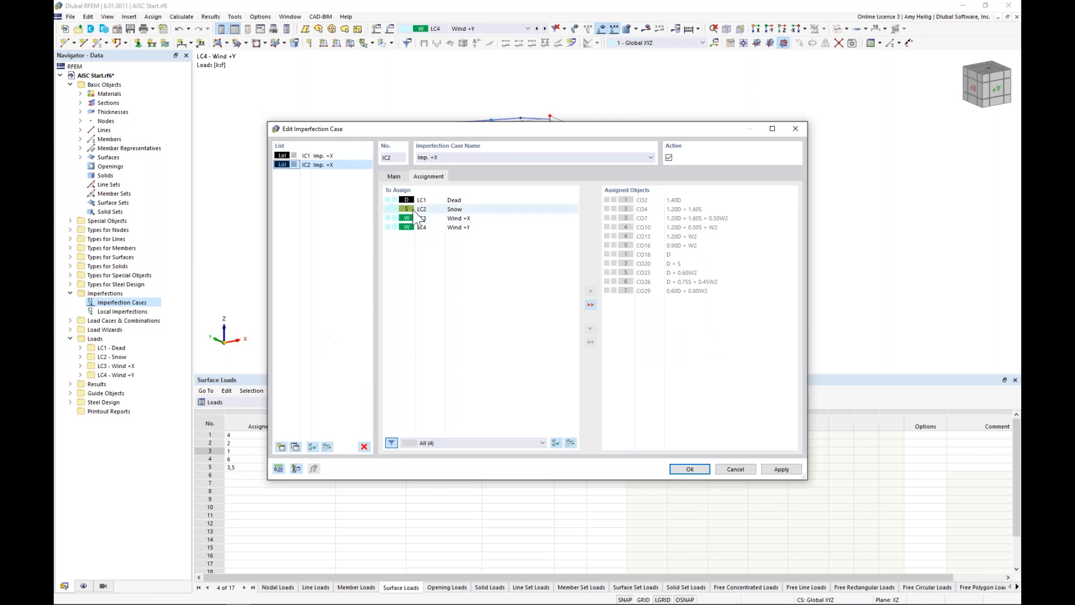
left_click(446, 157)
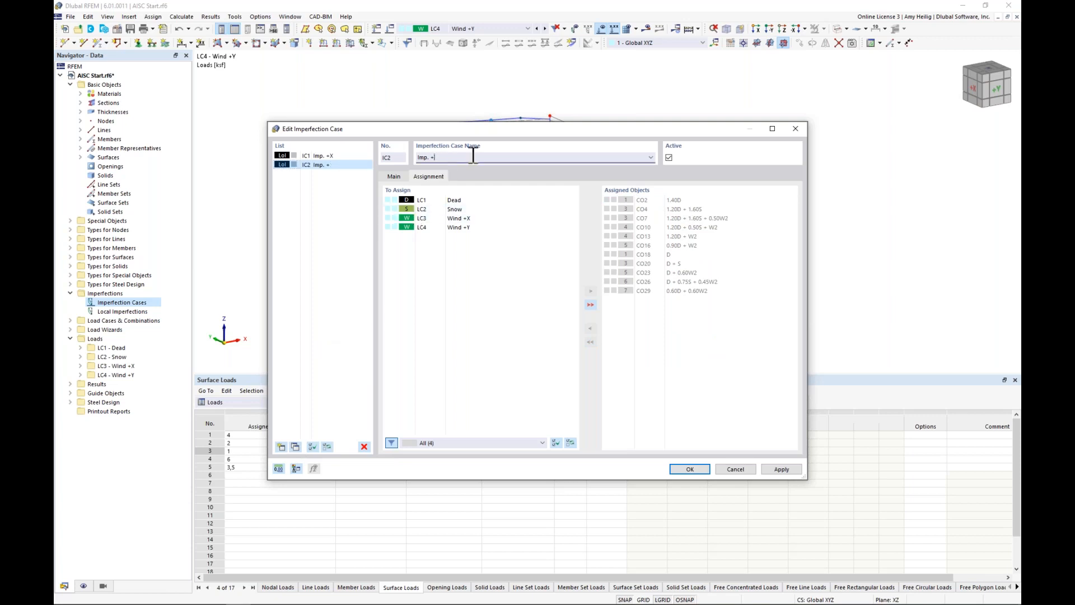
double_click(468, 228)
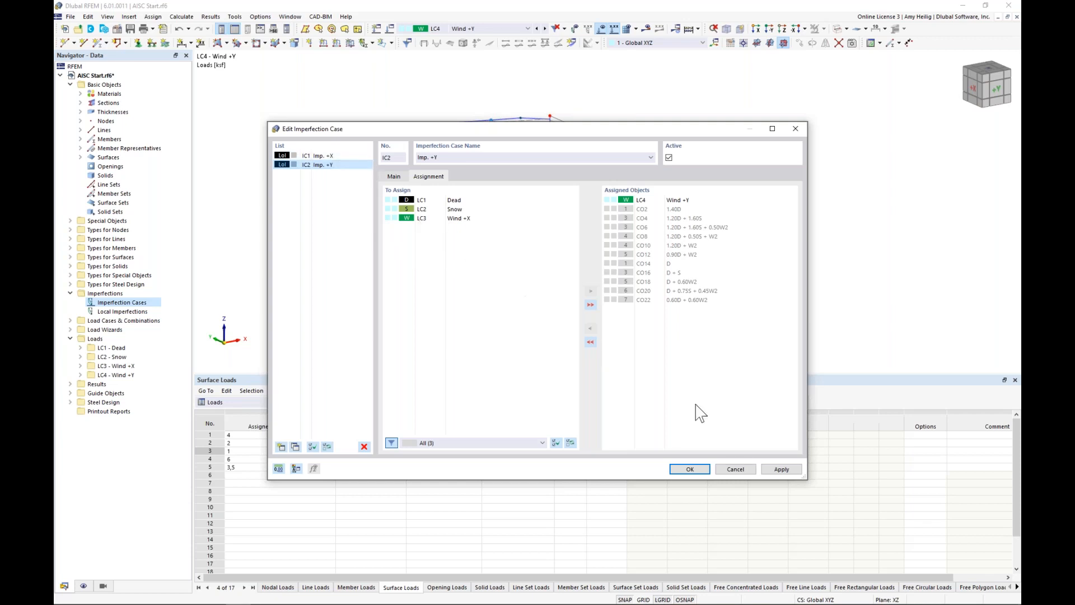
left_click(700, 471)
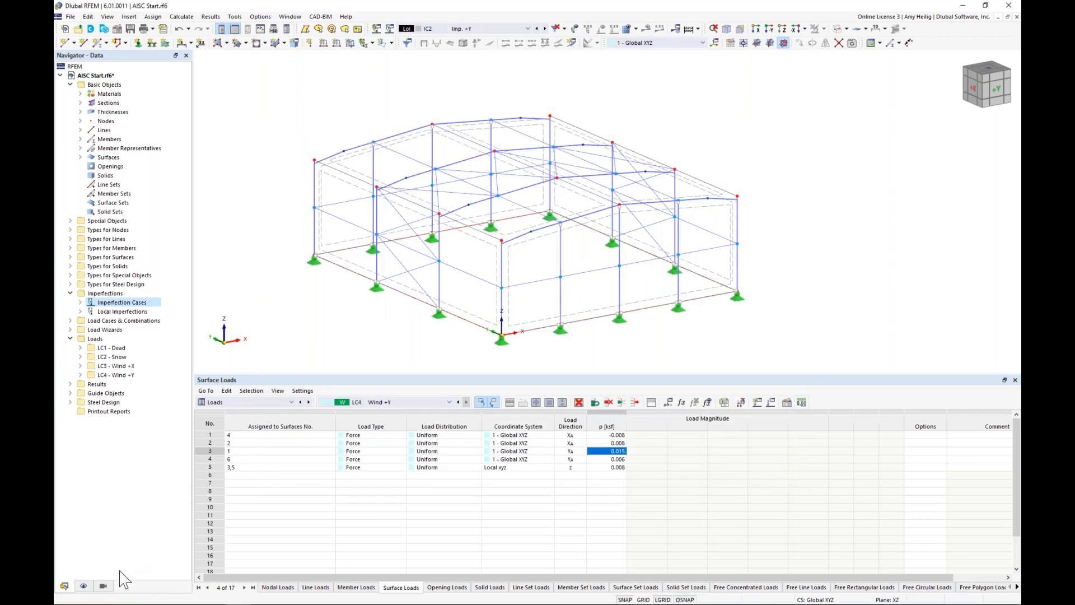
Limit the model's visibility to the members with sections W 14x48 and W 8x31.
left_click(103, 586)
left_click(89, 448)
left_click(80, 448)
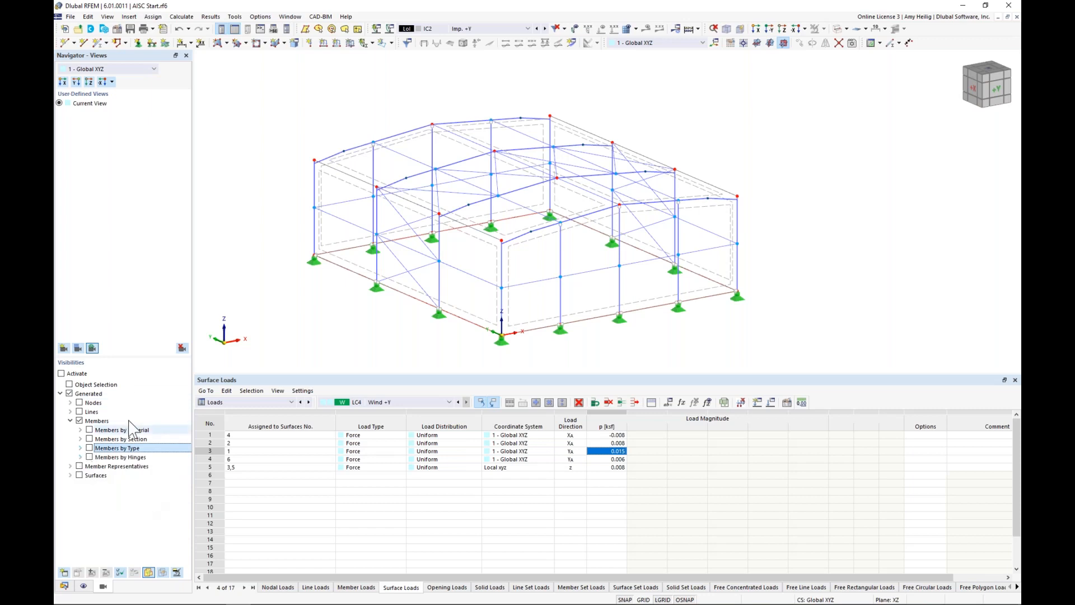
left_click(81, 440)
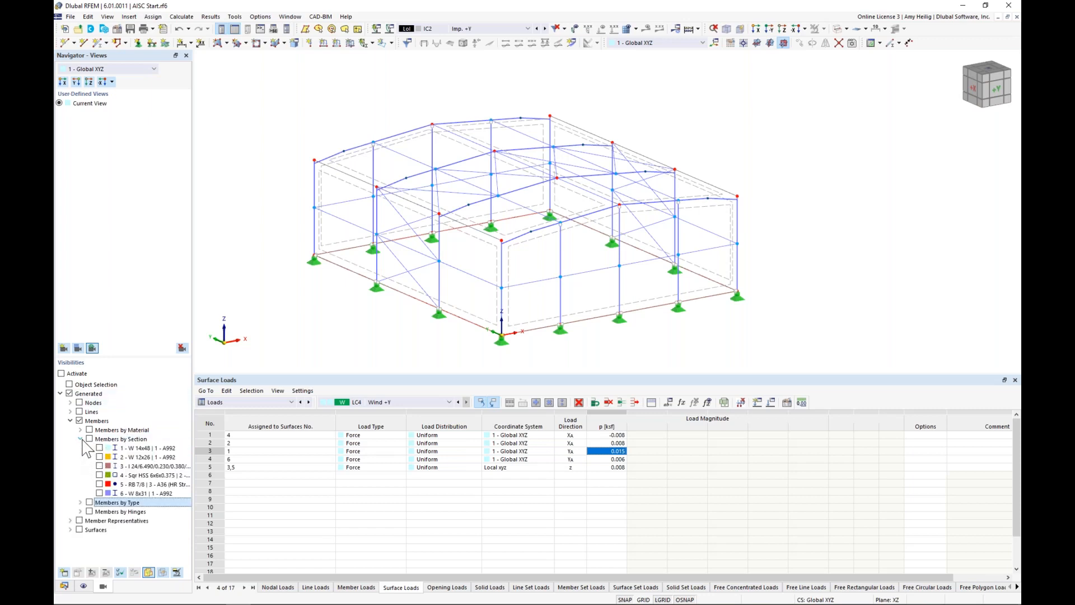
left_click(99, 448)
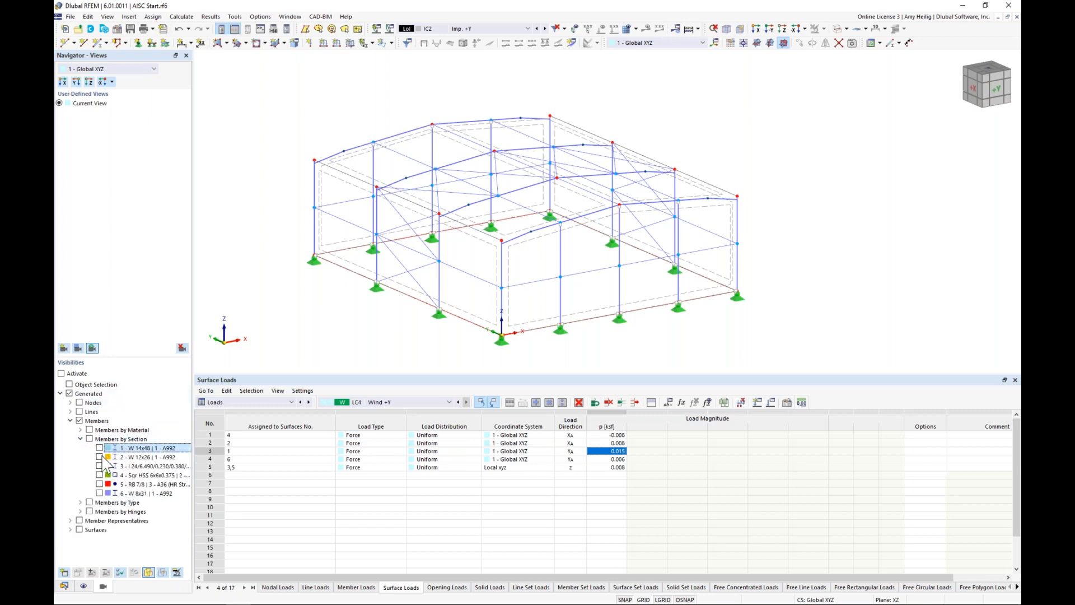
left_click(99, 493)
middle_click_drag(616, 319, 544, 279, "ctrl")
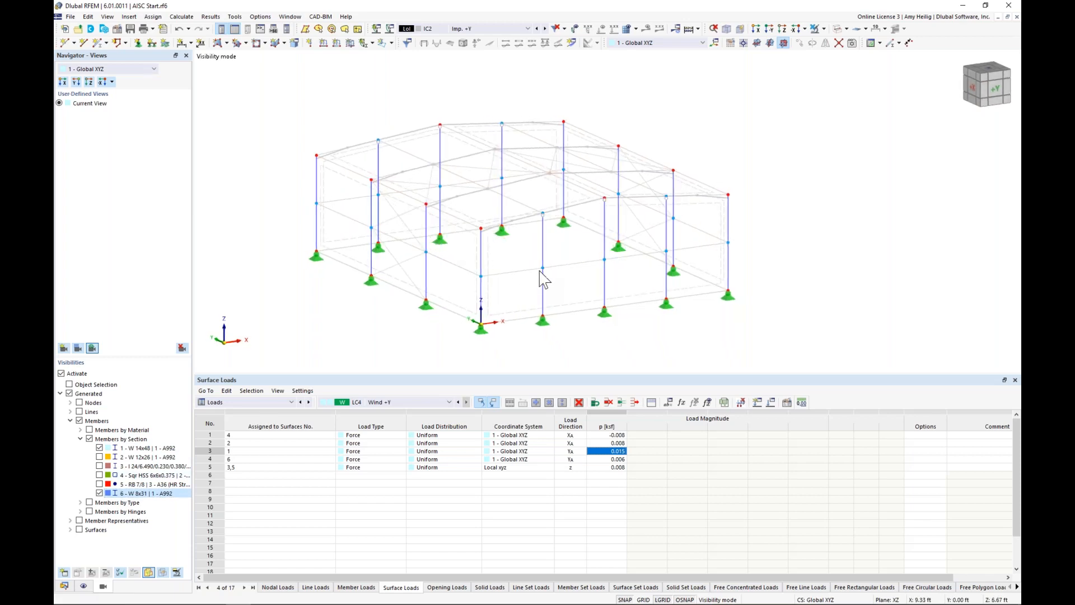
Turn on the display of the local axis systems for the column members.
right_click(546, 305)
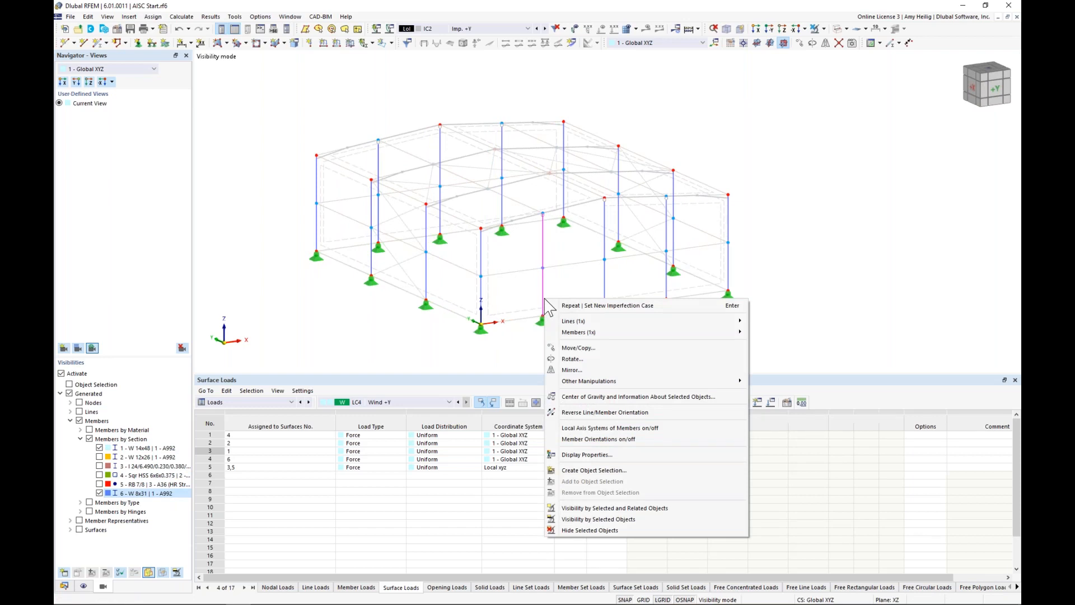
left_click(592, 437)
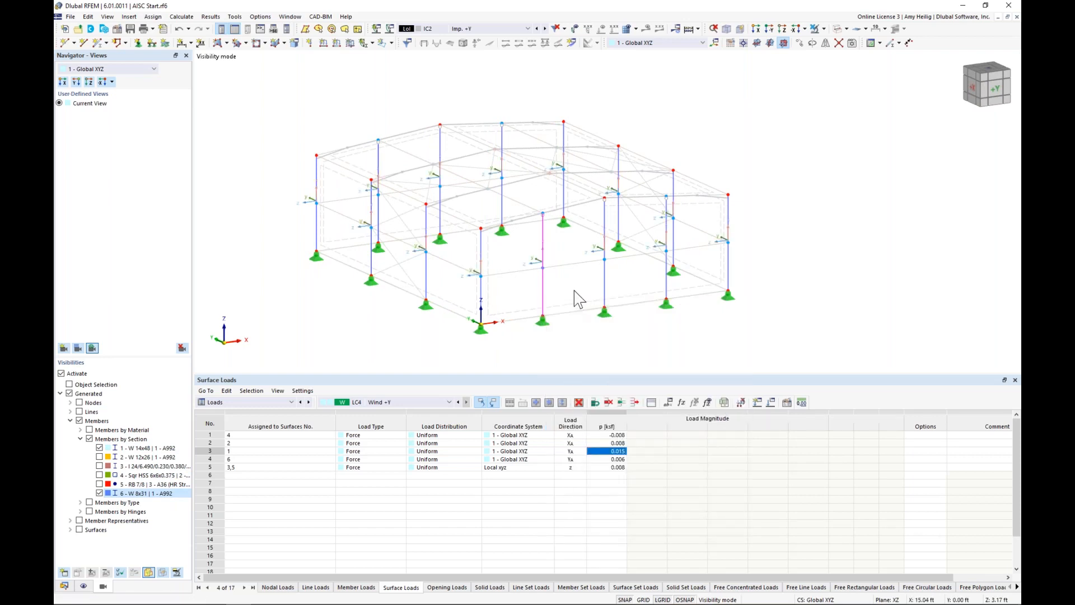
scroll(576, 300, "up", 2)
middle_click_drag(577, 301, 621, 290)
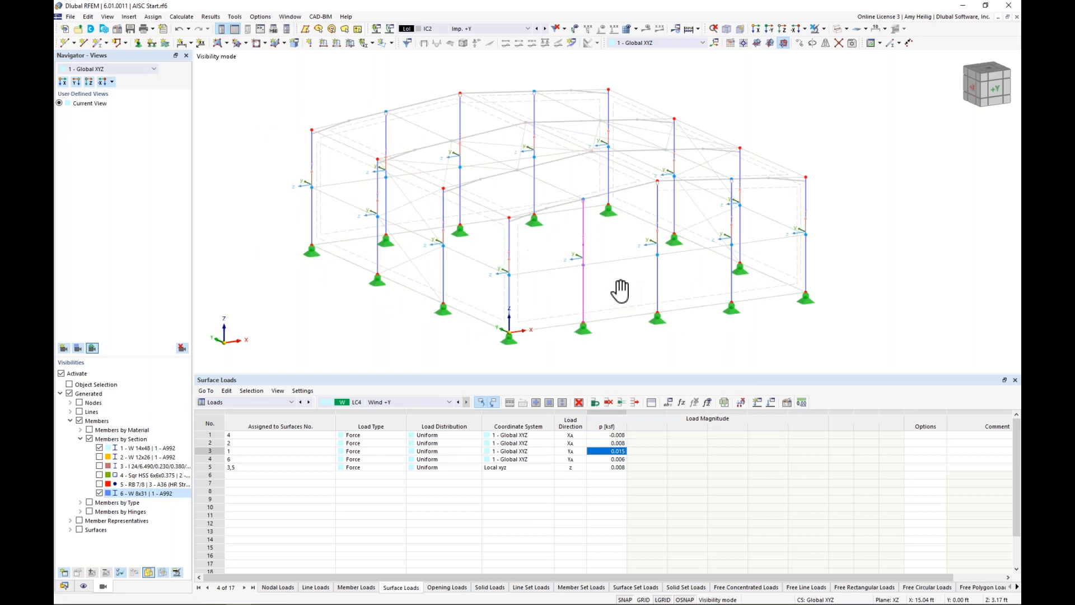
Start a new member imperfection in case IC1 Imp. +X and set its definition type to ANSI/AISC 360-16 | Current.
left_click(64, 586)
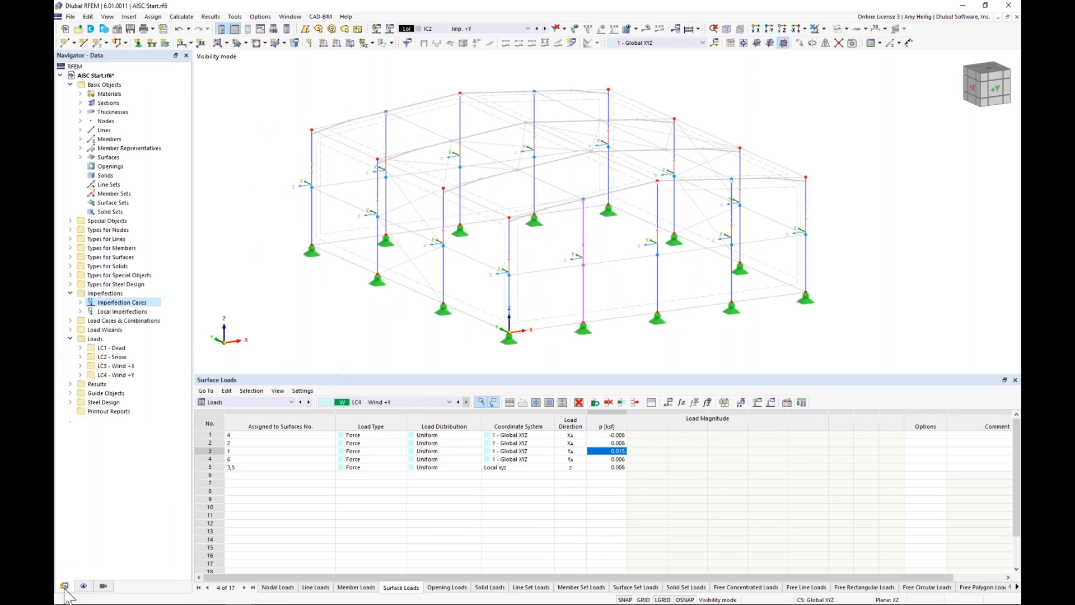
left_click(80, 312)
left_click(81, 303)
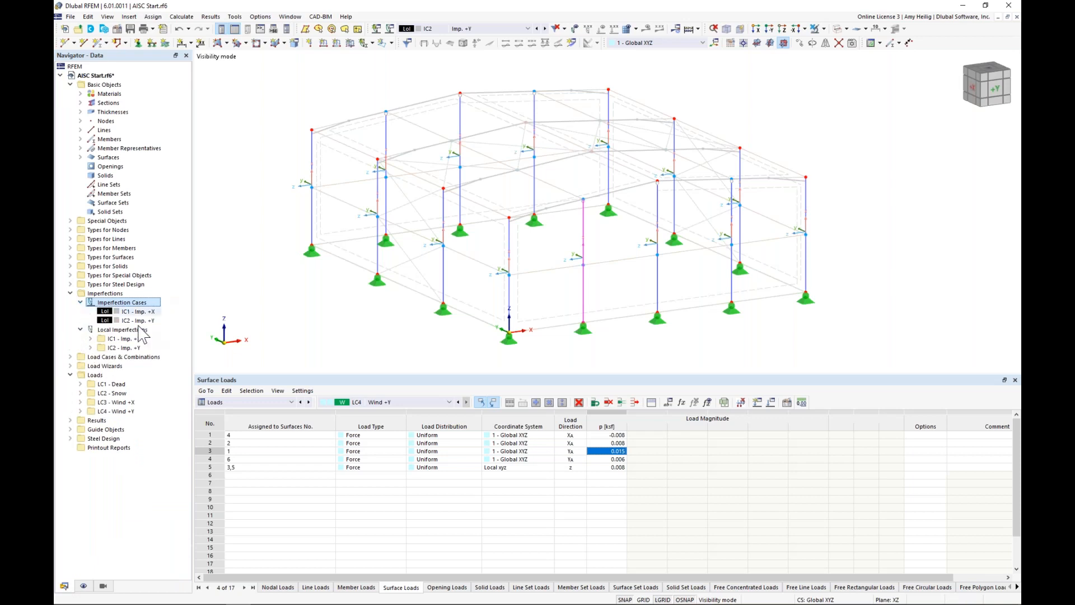
left_click(91, 339)
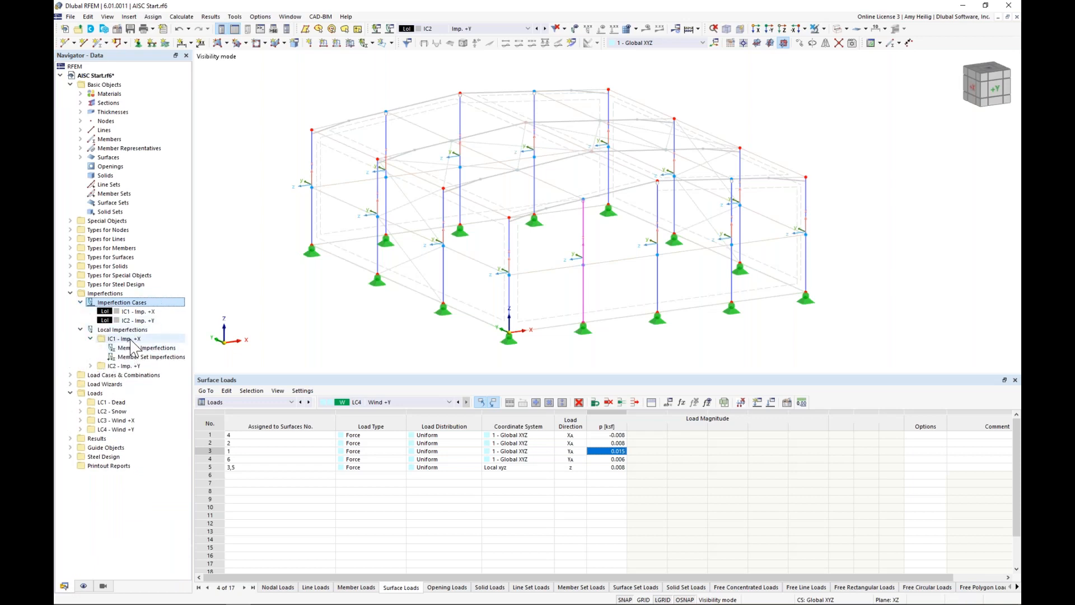
left_click(91, 366)
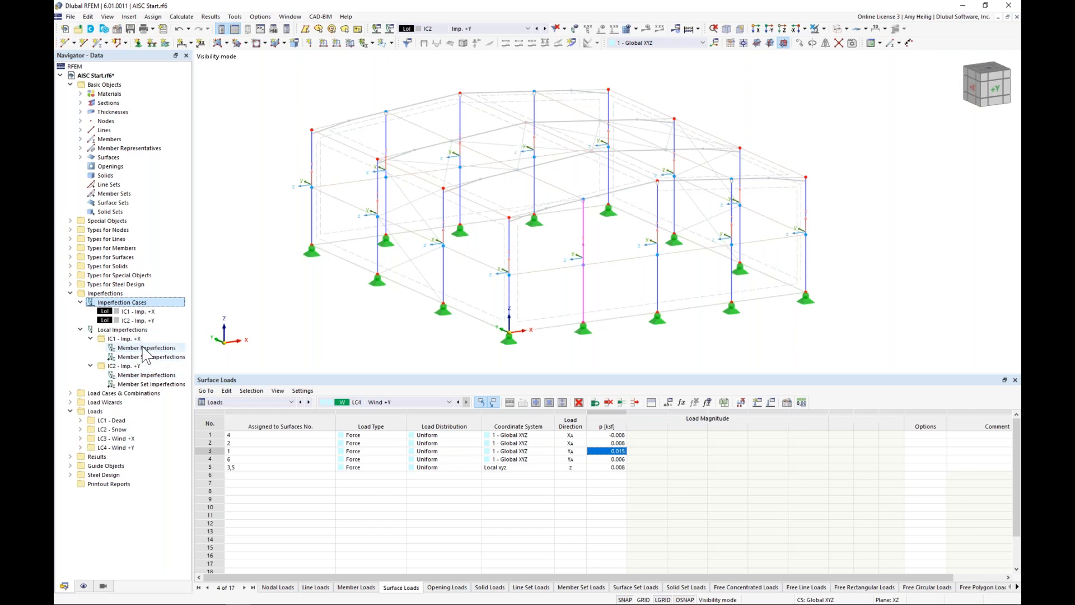
right_click(145, 353)
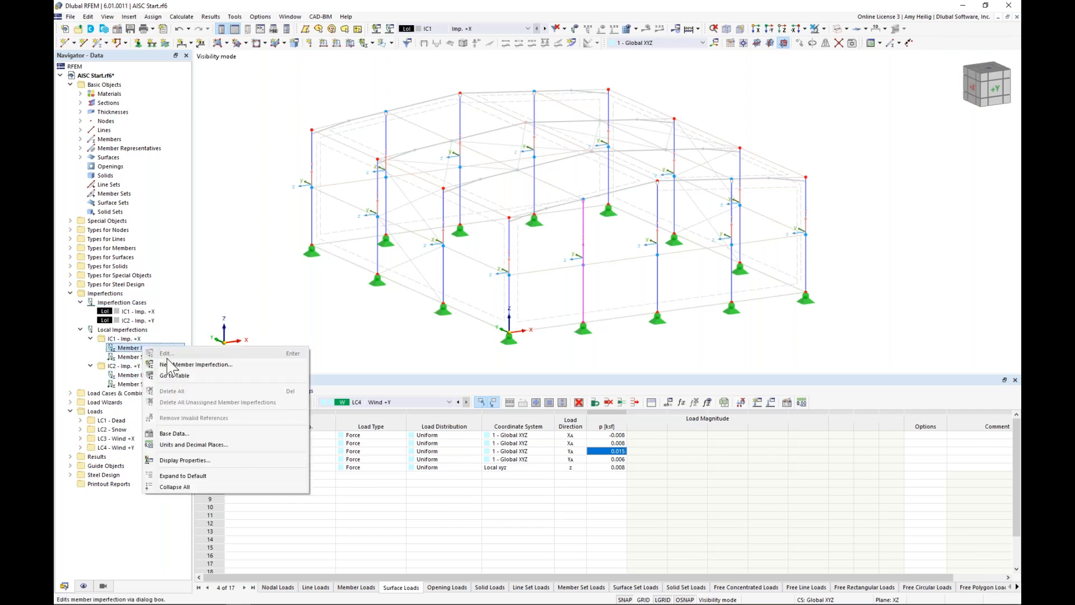
left_click(172, 367)
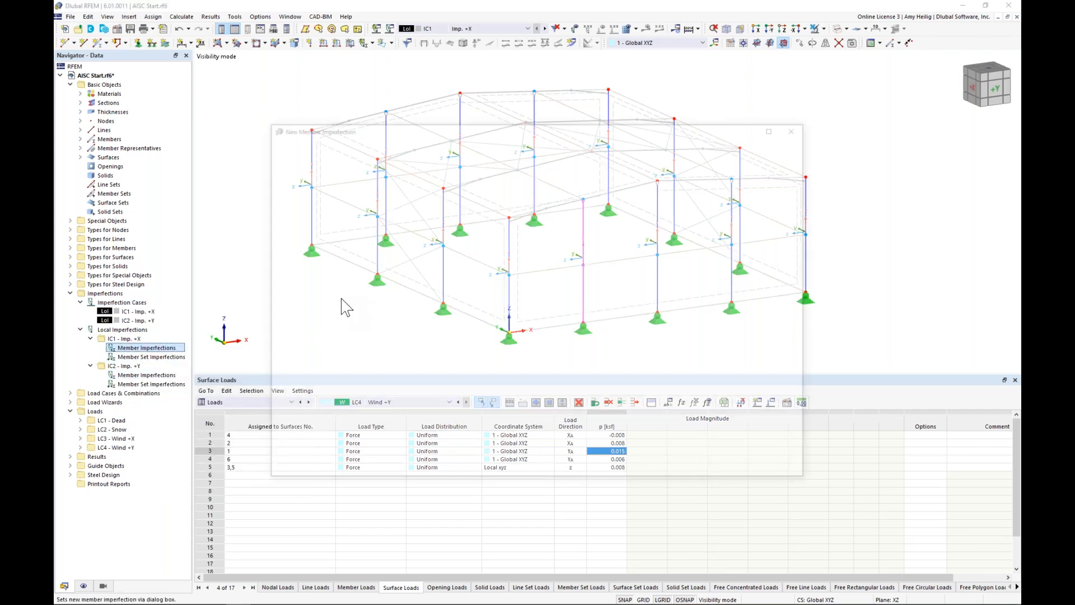
left_click(317, 239)
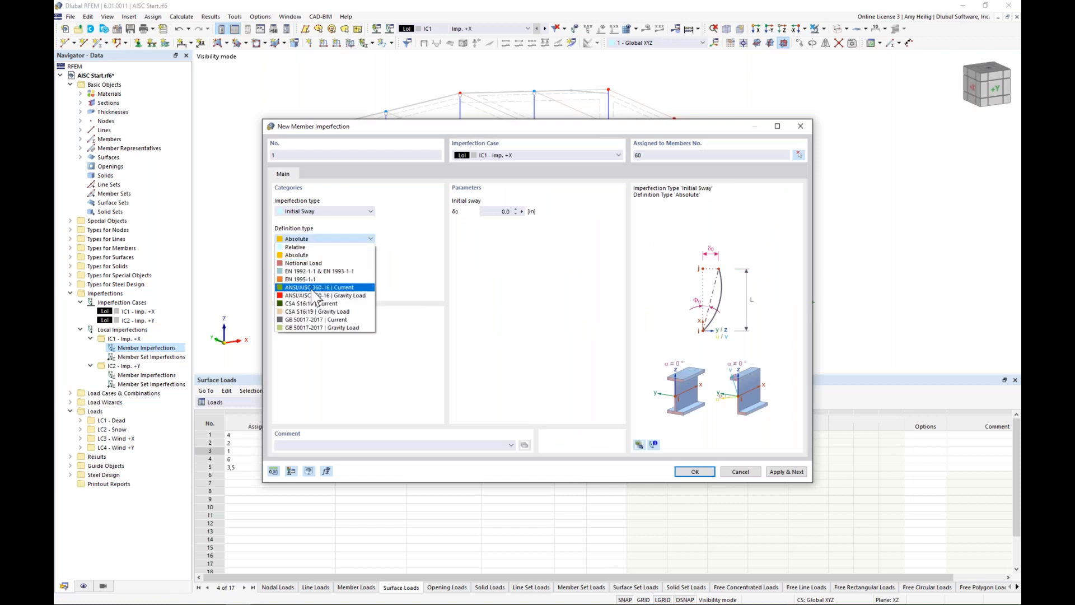
left_click(313, 288)
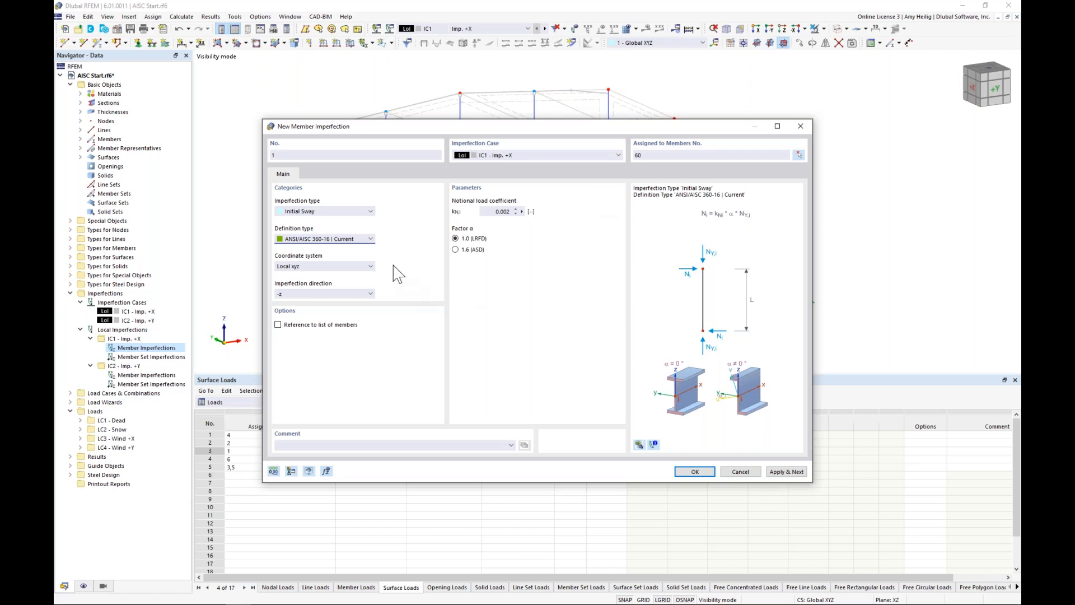
Assign the Imp. +X member imperfection to all visible columns and apply it, continuing with a further new imperfection.
left_click_drag(471, 133, 538, 295)
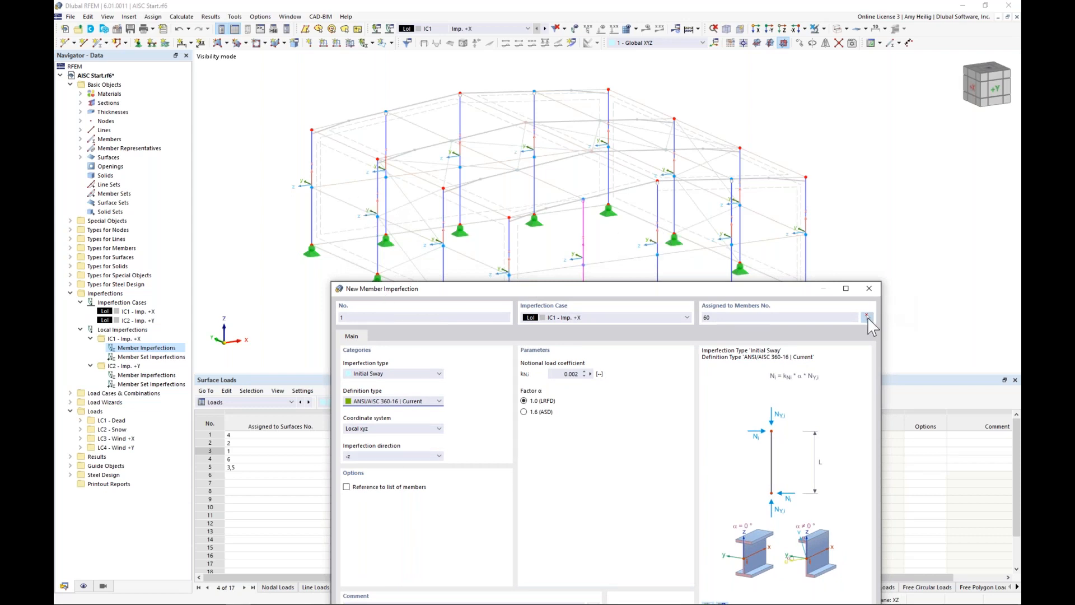
left_click(868, 317)
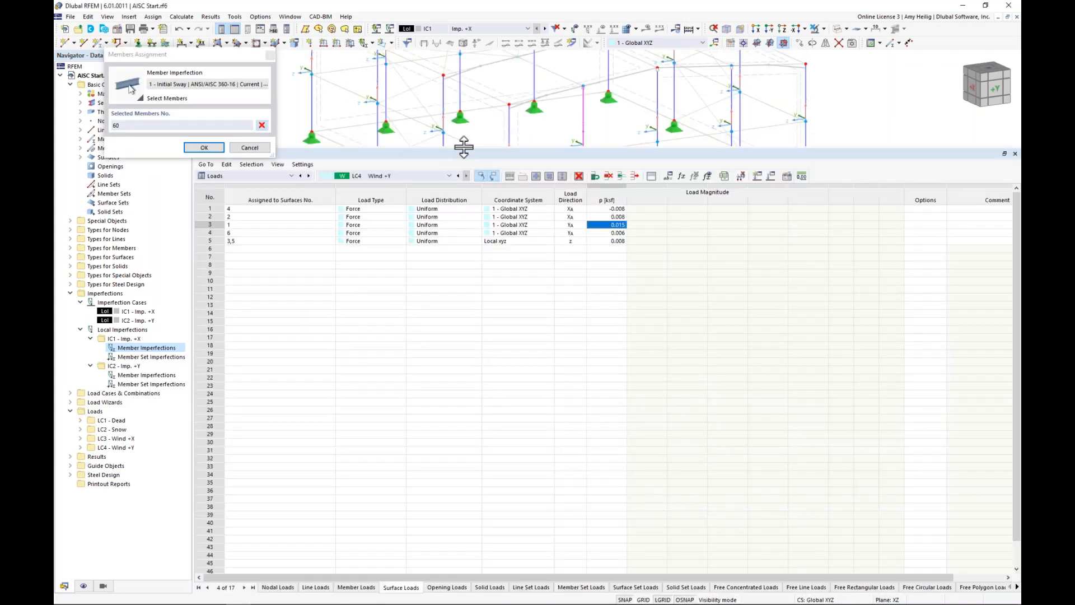
left_click_drag(464, 147, 478, 402)
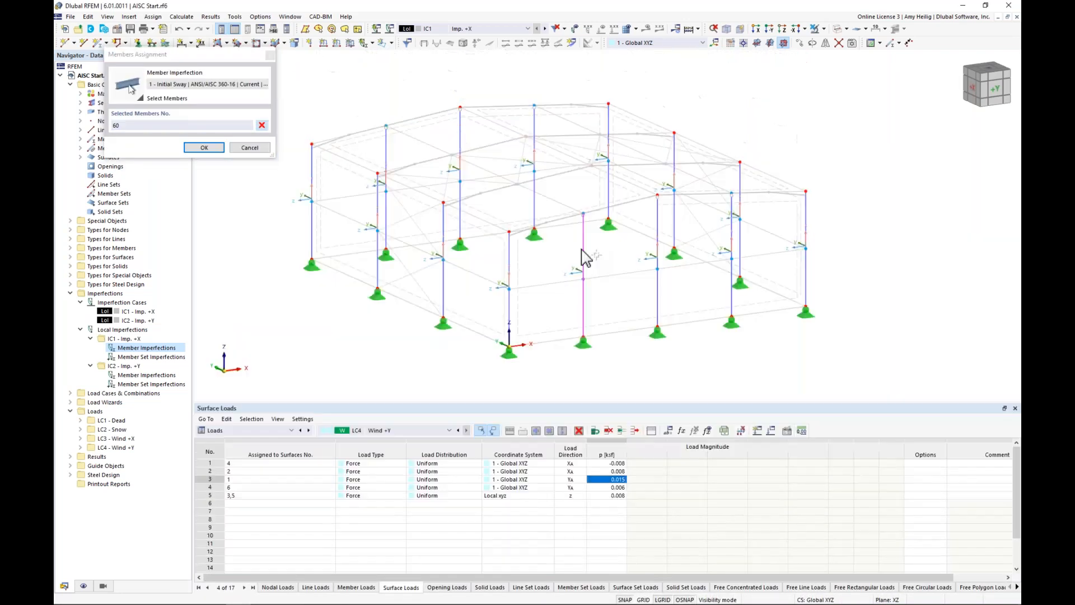
left_click(582, 250)
middle_click_drag(776, 326, 792, 329)
left_click_drag(865, 358, 317, 104)
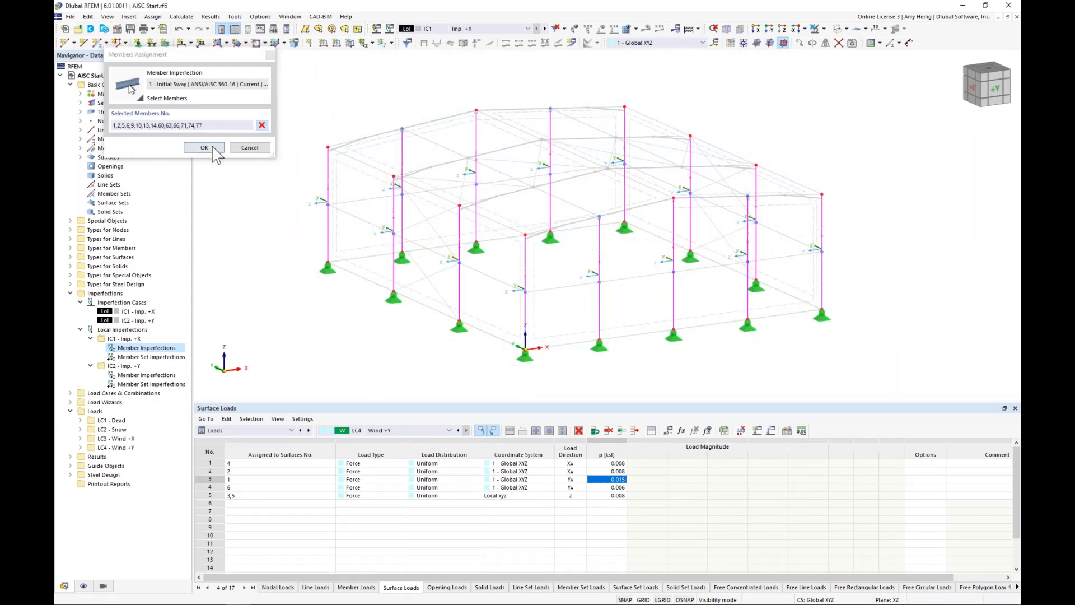
left_click(205, 147)
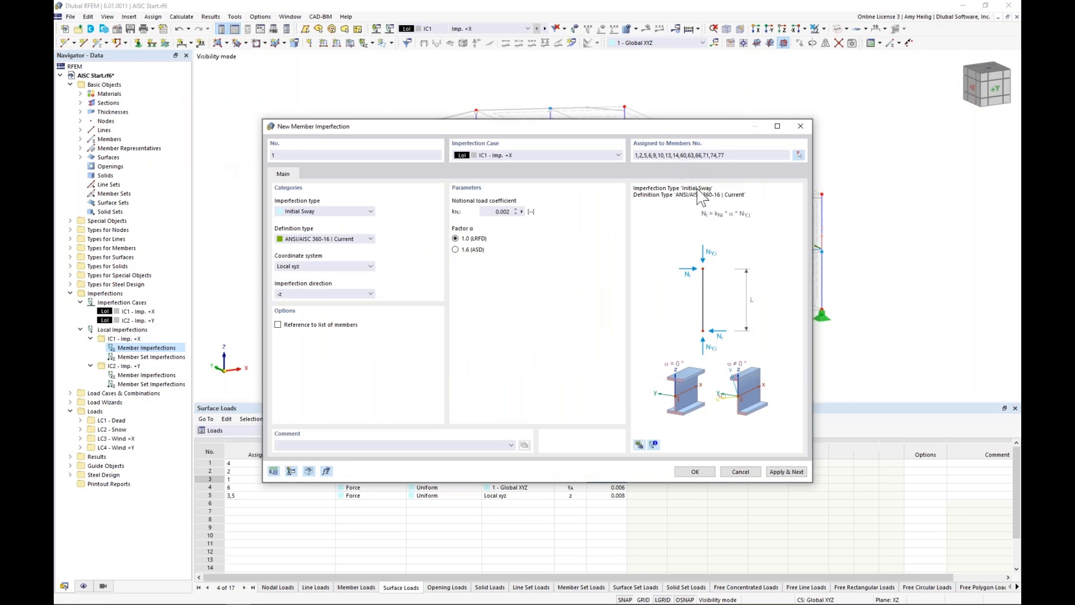
left_click(787, 471)
Set the new member imperfection to case IC2 Imp. +Y with its imperfection direction in local y.
left_click(523, 155)
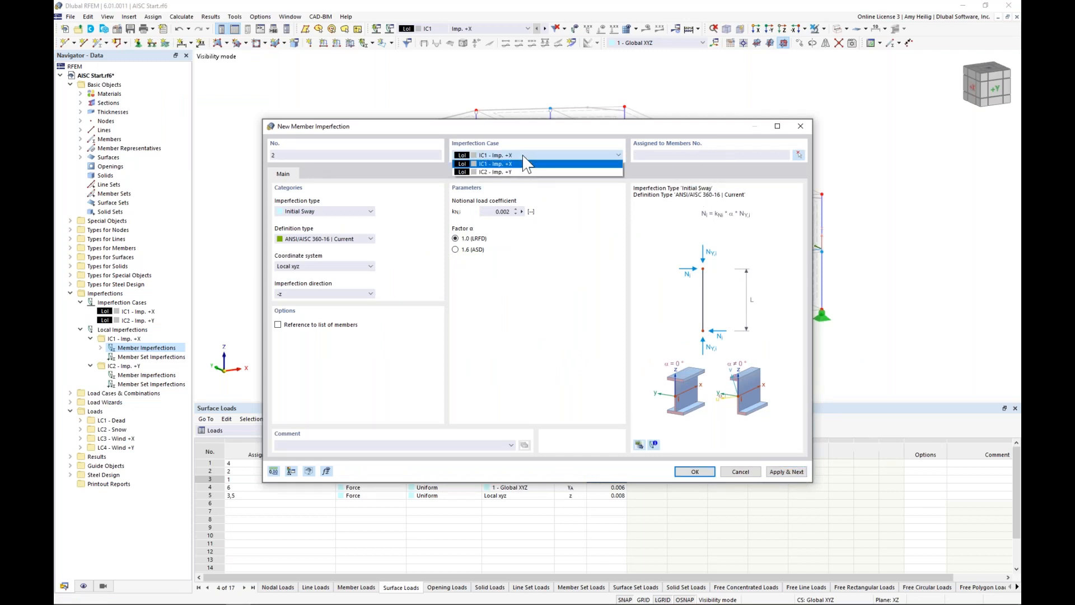
left_click(522, 172)
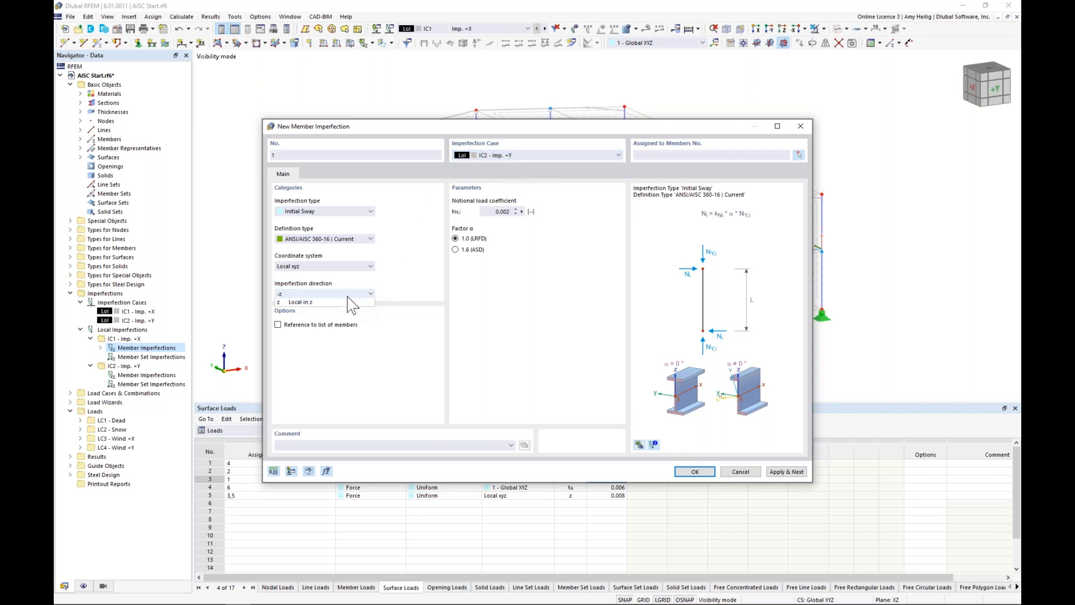
left_click(347, 295)
left_click(328, 317)
left_click_drag(409, 128, 414, 268)
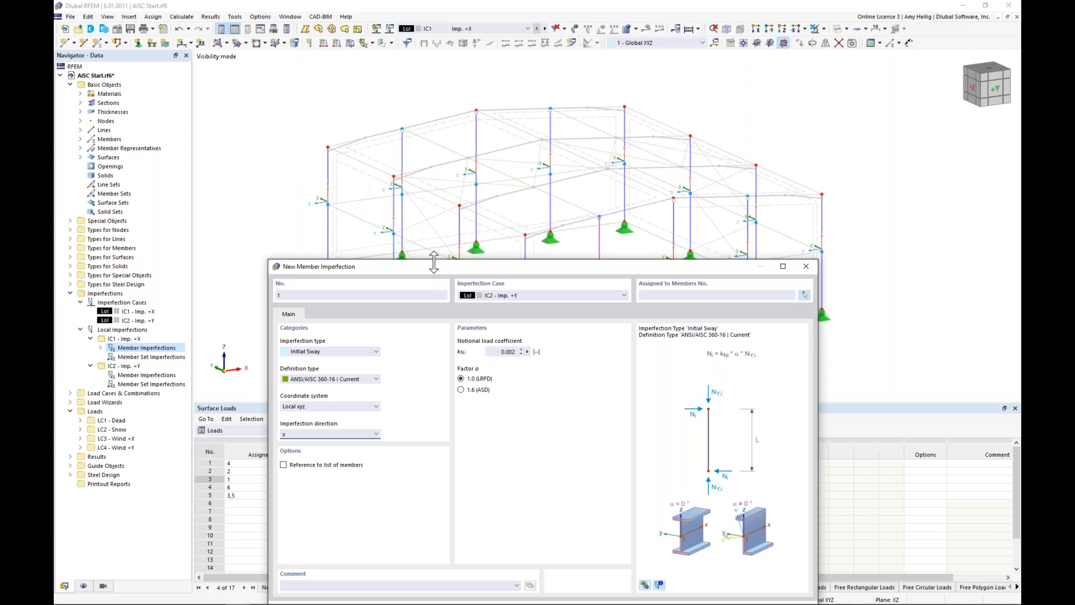
left_click_drag(445, 268, 459, 130)
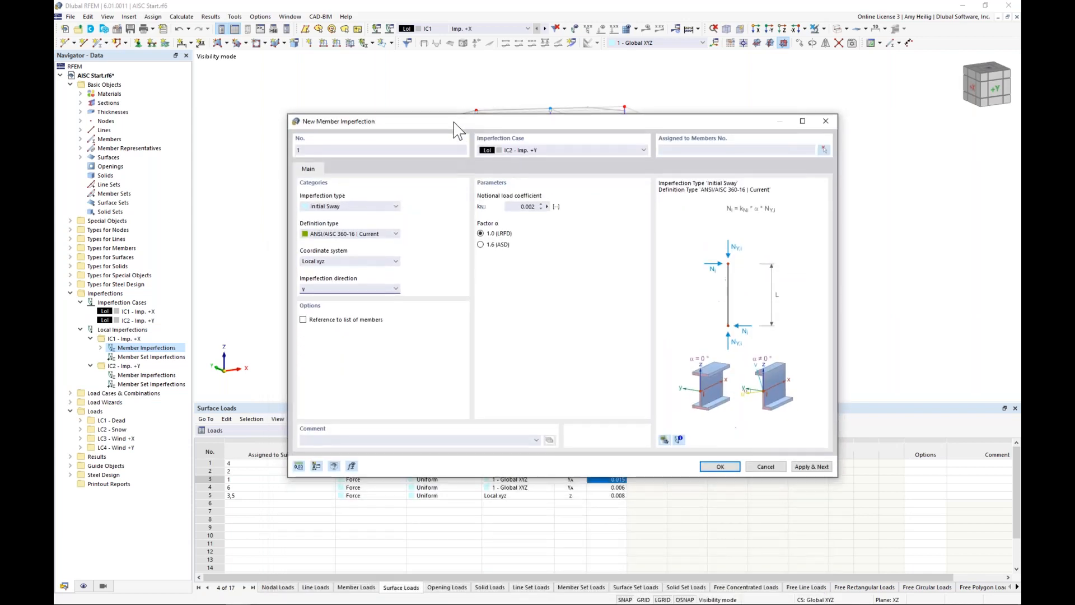
Assign the Imp. +Y member imperfection to all visible columns and confirm it.
left_click(824, 149)
left_click_drag(857, 349, 309, 93)
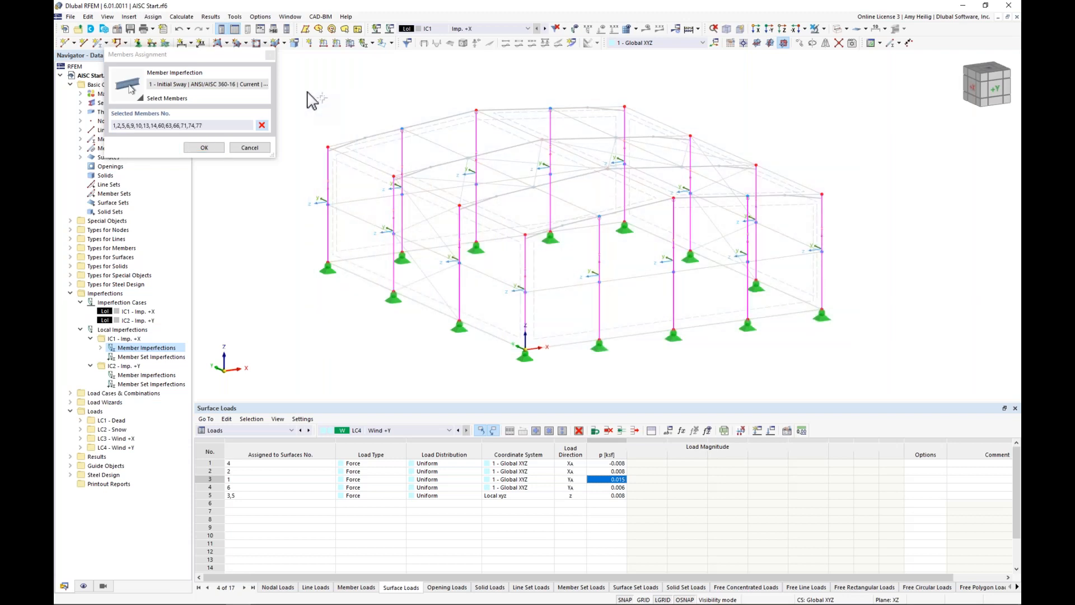
left_click(205, 148)
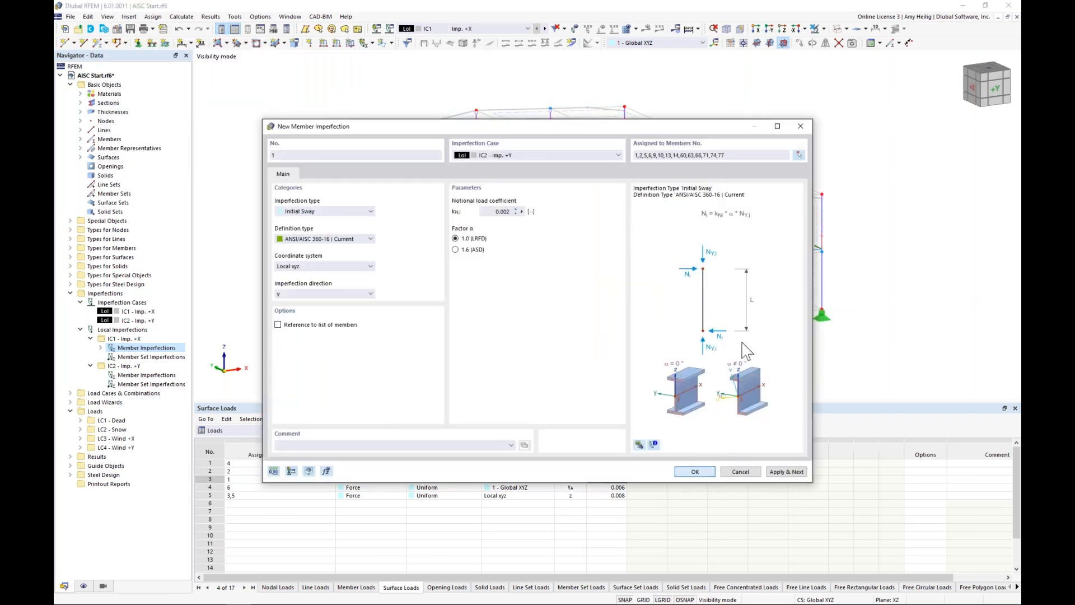
key("Return")
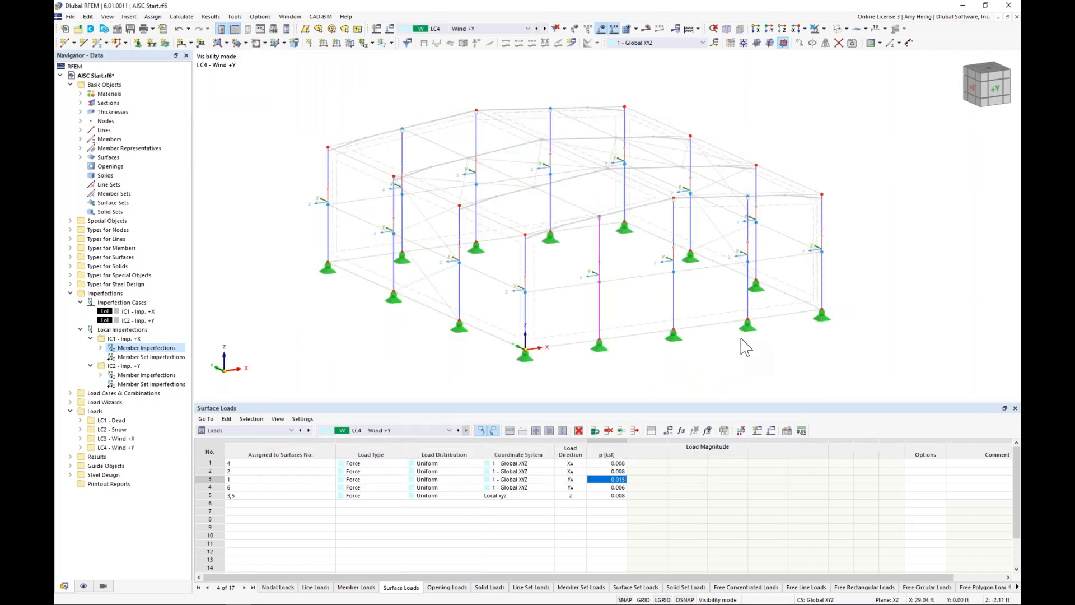
Turn off the display of the members' local axis systems.
right_click(675, 315)
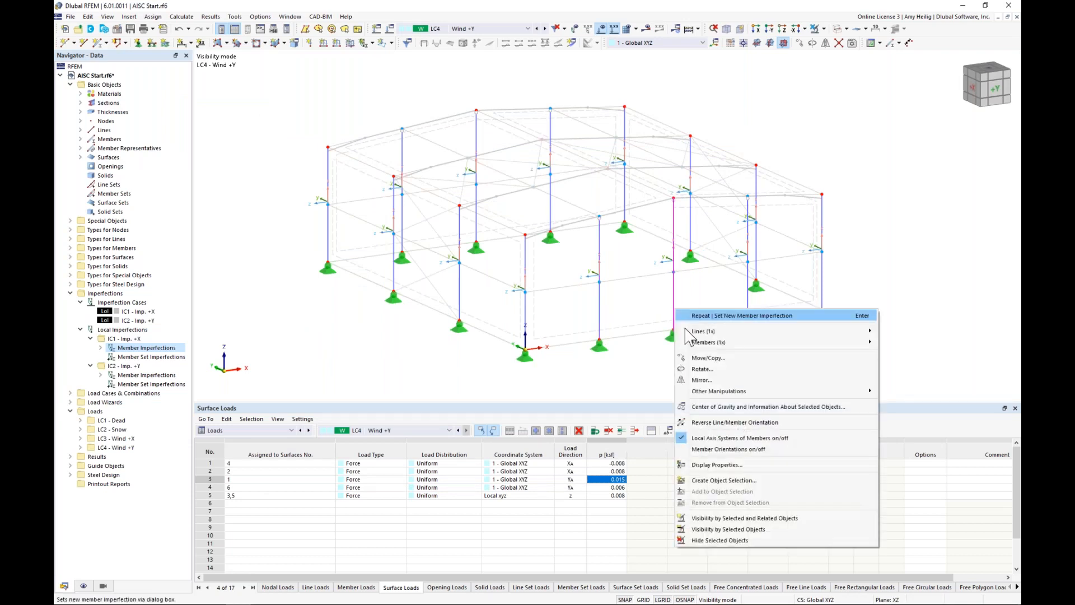
left_click(722, 442)
middle_click_drag(750, 369, 721, 360)
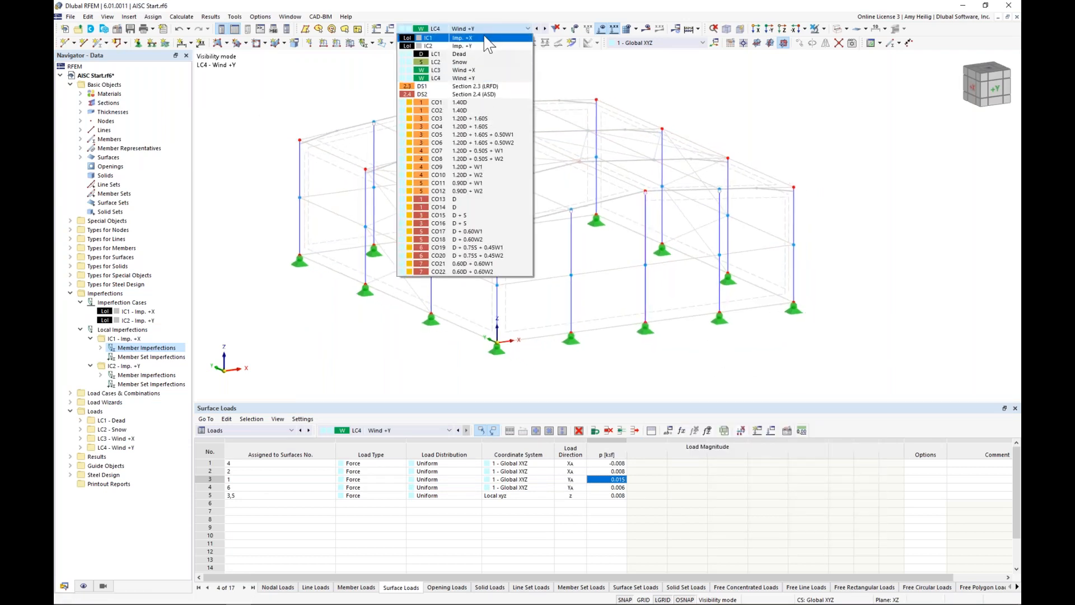
Display the imperfections of IC1 Imp. +X and IC2 Imp. +Y on the columns to check their directions, and hide them again.
left_click(489, 38)
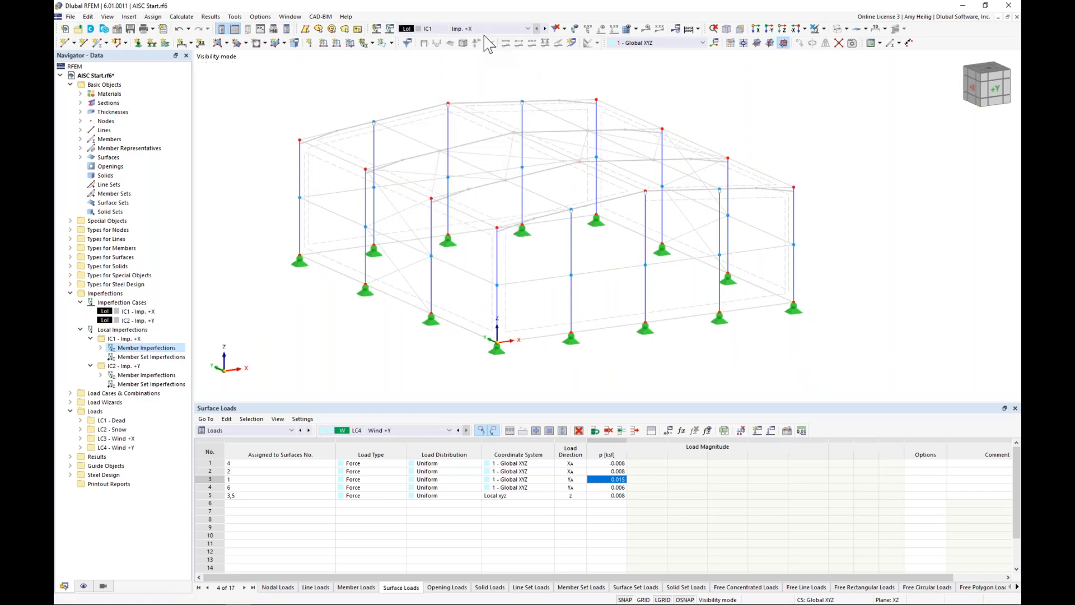
left_click(575, 29)
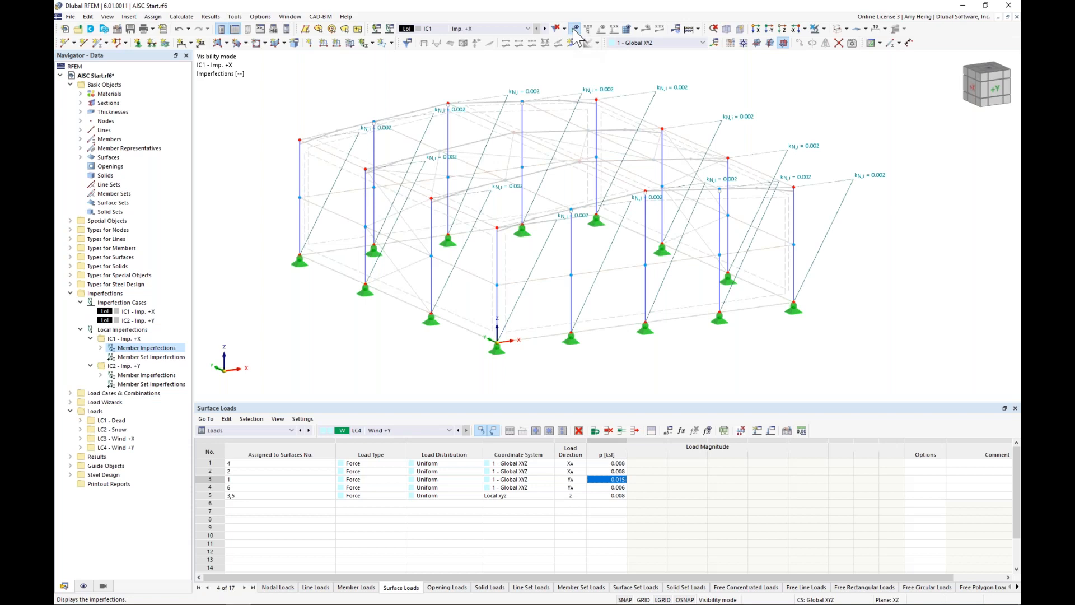
middle_click_drag(746, 202, 855, 240, "ctrl")
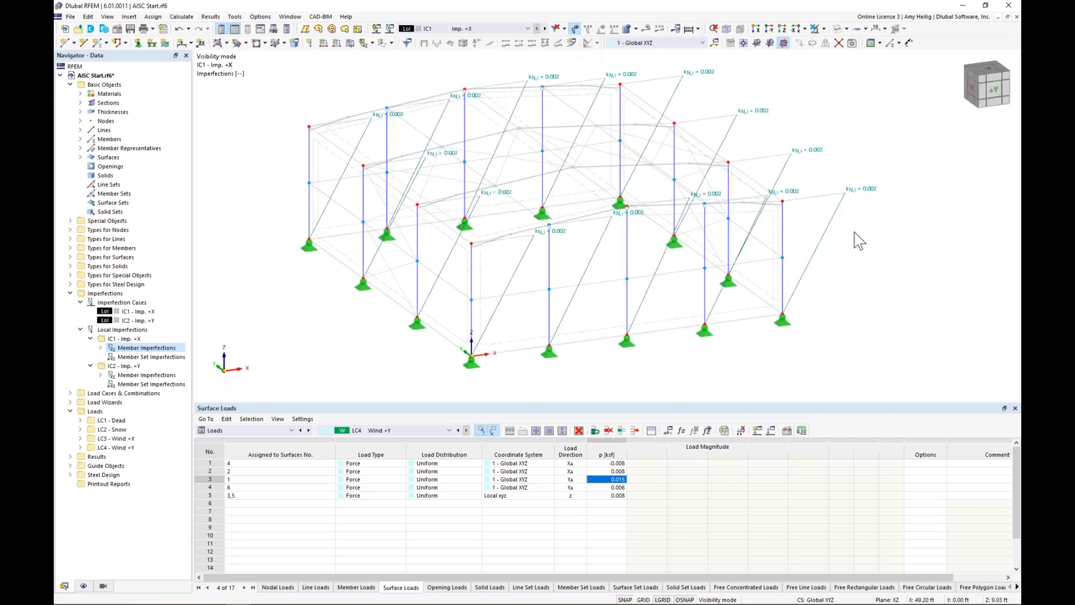
left_click(545, 28)
middle_click_drag(497, 163, 519, 150, "ctrl")
middle_click_drag(430, 167, 487, 134, "ctrl")
left_click(575, 29)
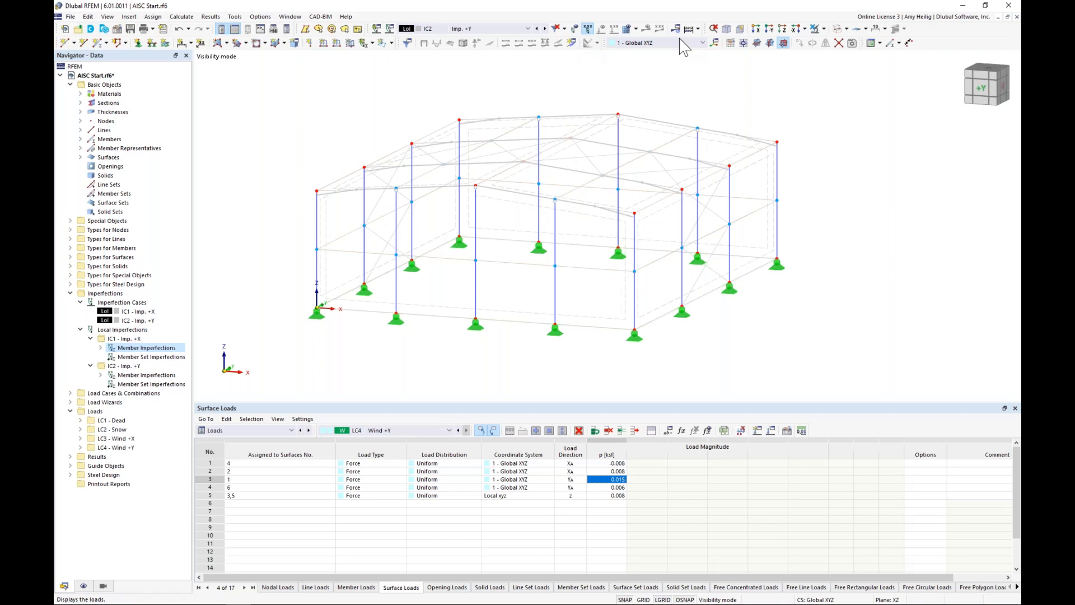
Exit the visibility mode to show the whole building model and switch the displayed load case to LC1 Dead.
left_click(814, 30)
middle_click_drag(523, 267, 582, 247, "ctrl")
scroll(581, 246, "up", 2)
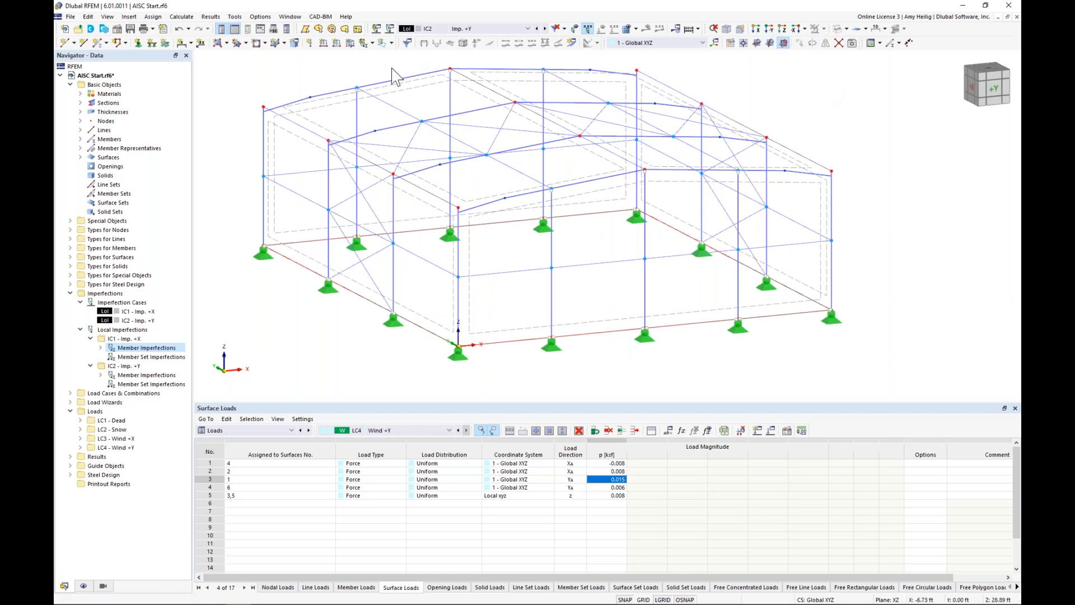
left_click(465, 29)
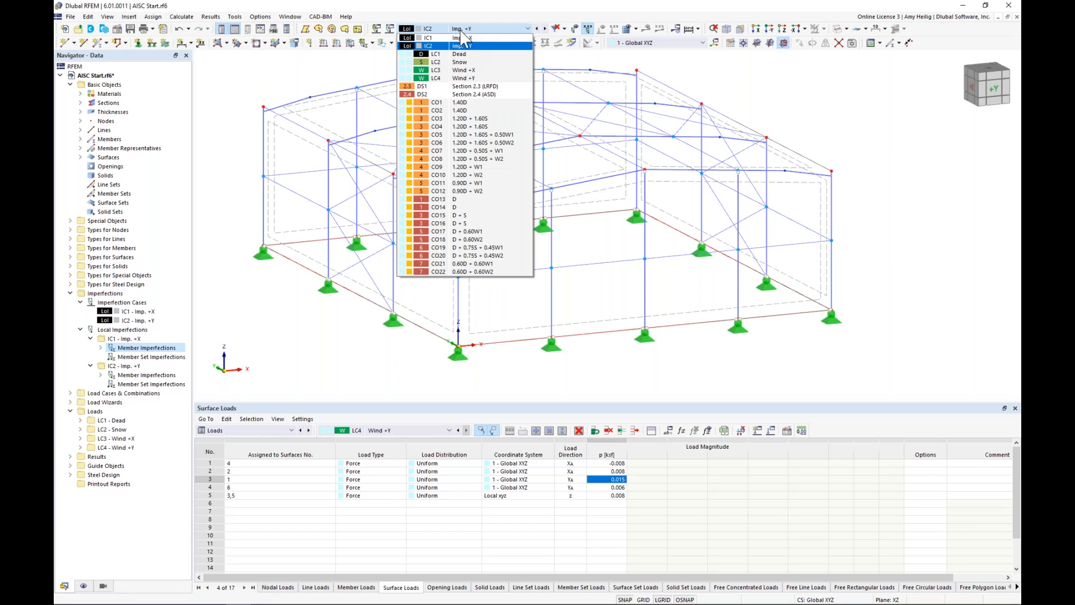
left_click(464, 54)
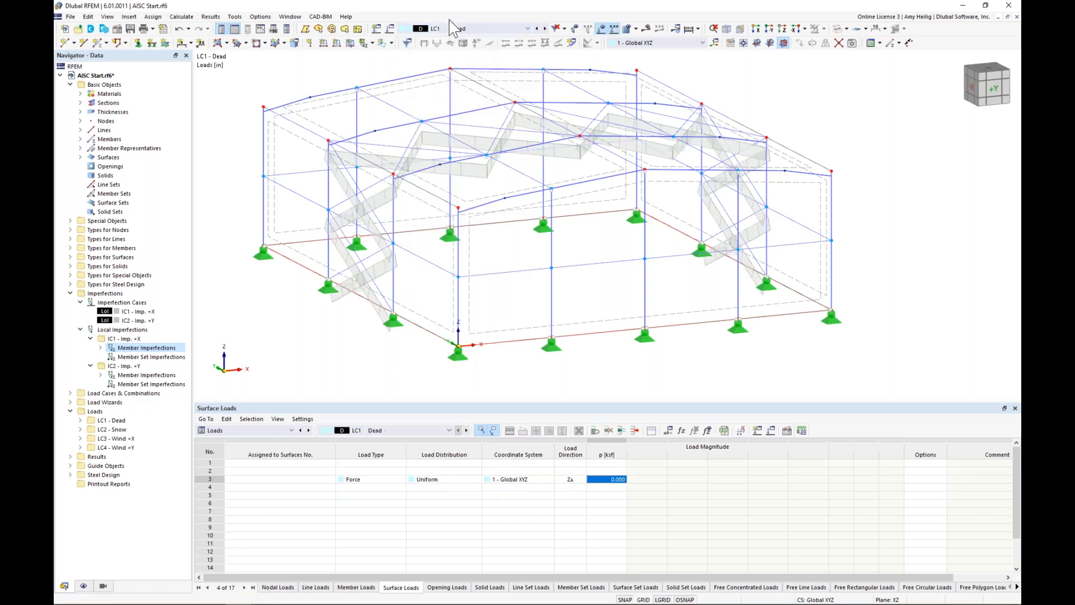
Review the LRFD and ASD design situations and open the combination wizard of DS1 Section 2.3 (LRFD) for editing.
left_click(391, 28)
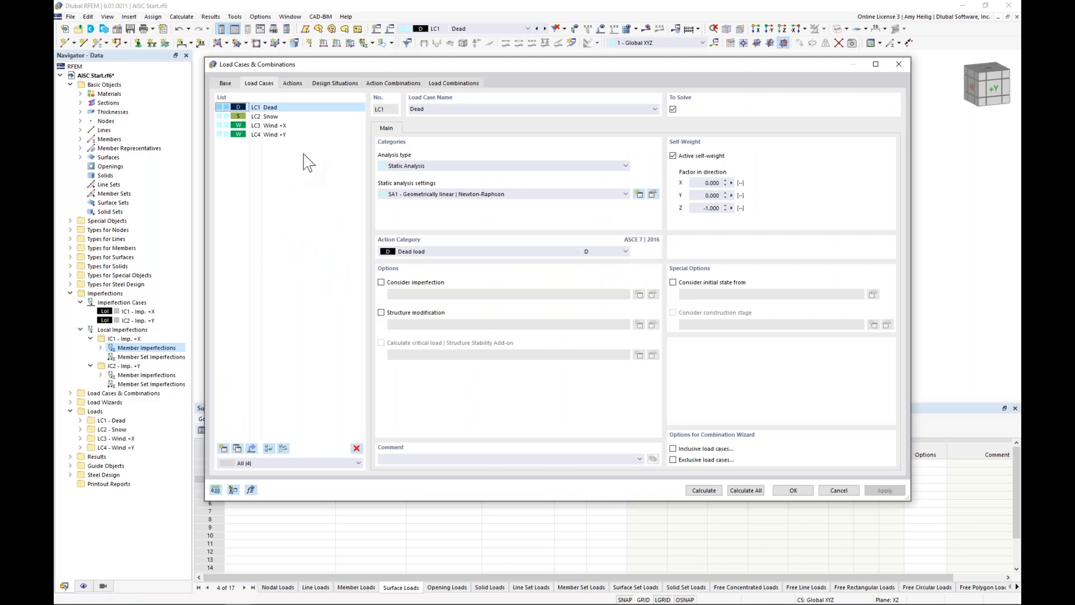
left_click(333, 84)
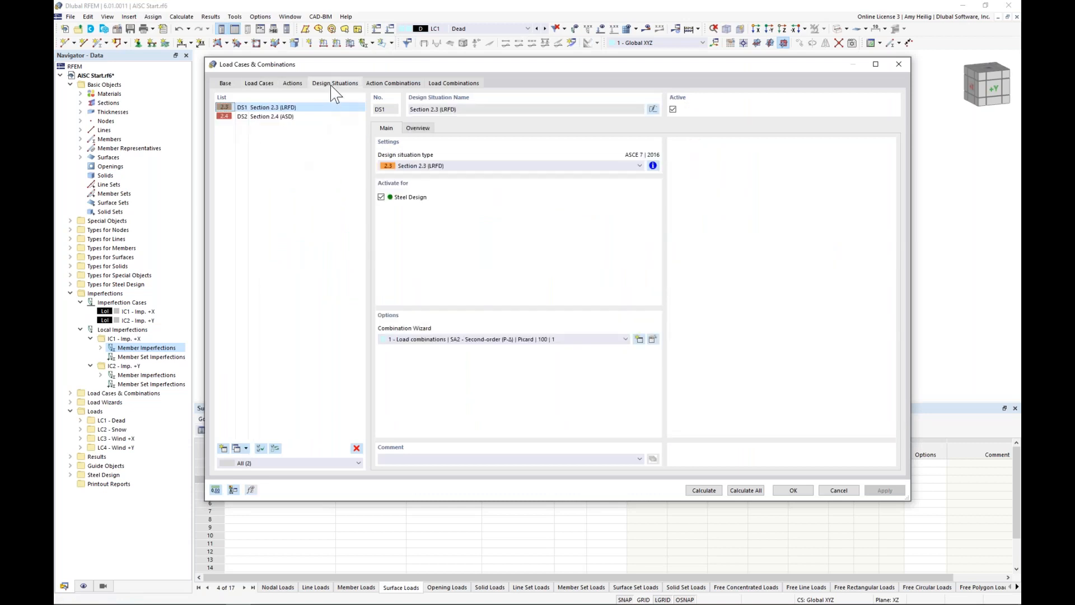
left_click(300, 119)
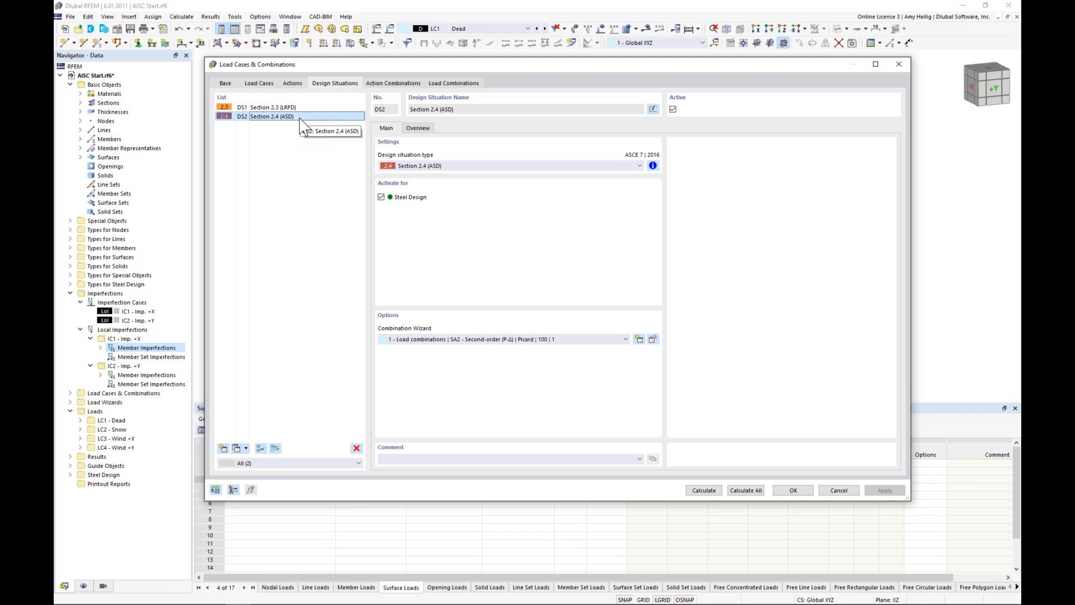
left_click(290, 109)
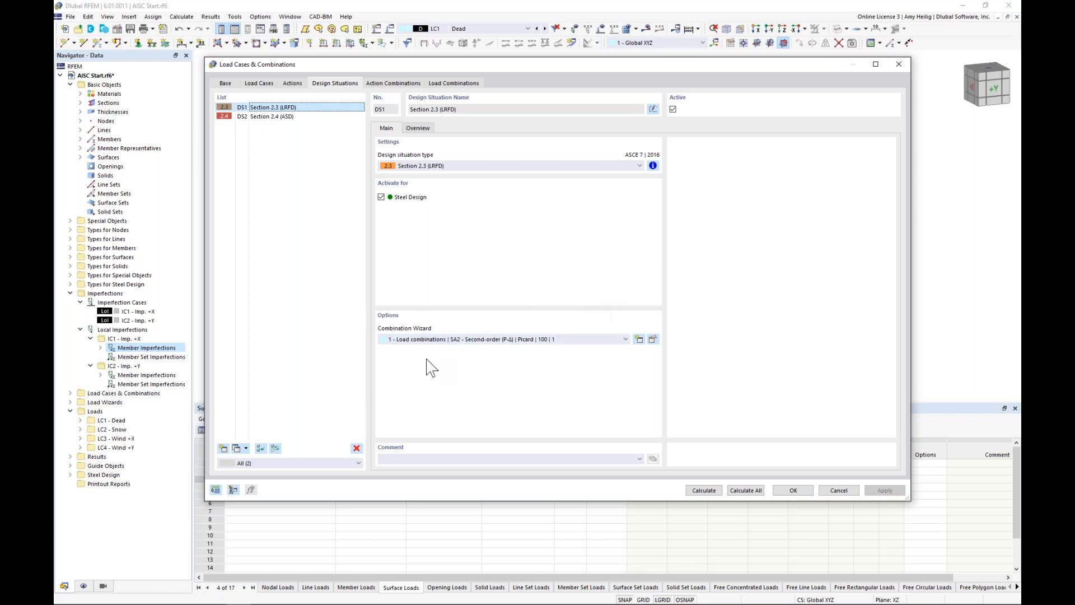
left_click(653, 339)
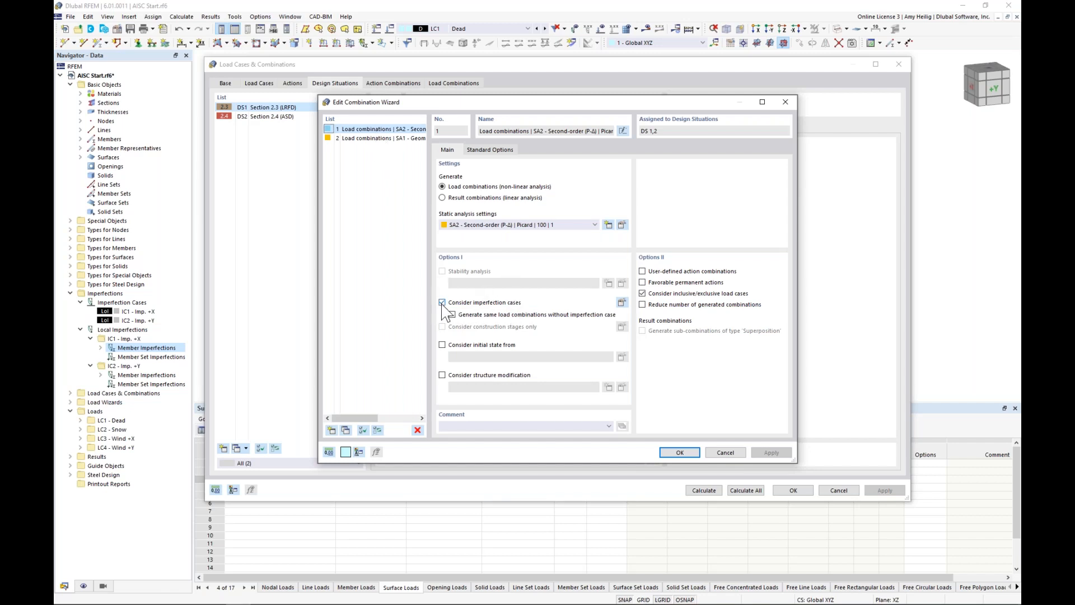
Check which load cases and combinations imperfection case IC2 Imp. +Y is assigned to, and leave its settings without changes.
left_click(622, 304)
left_click(314, 164)
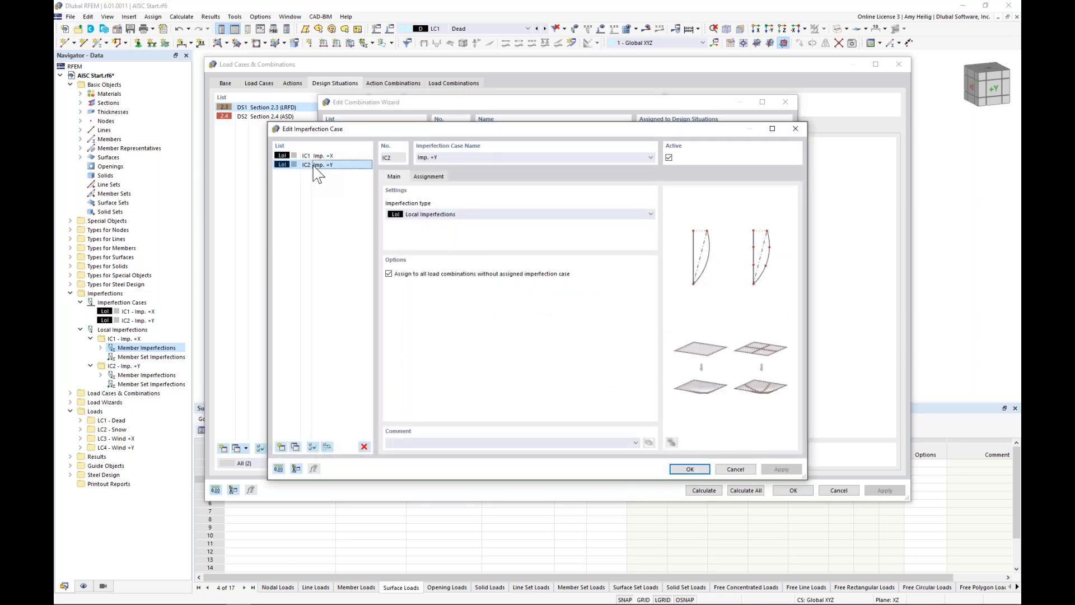
left_click(436, 177)
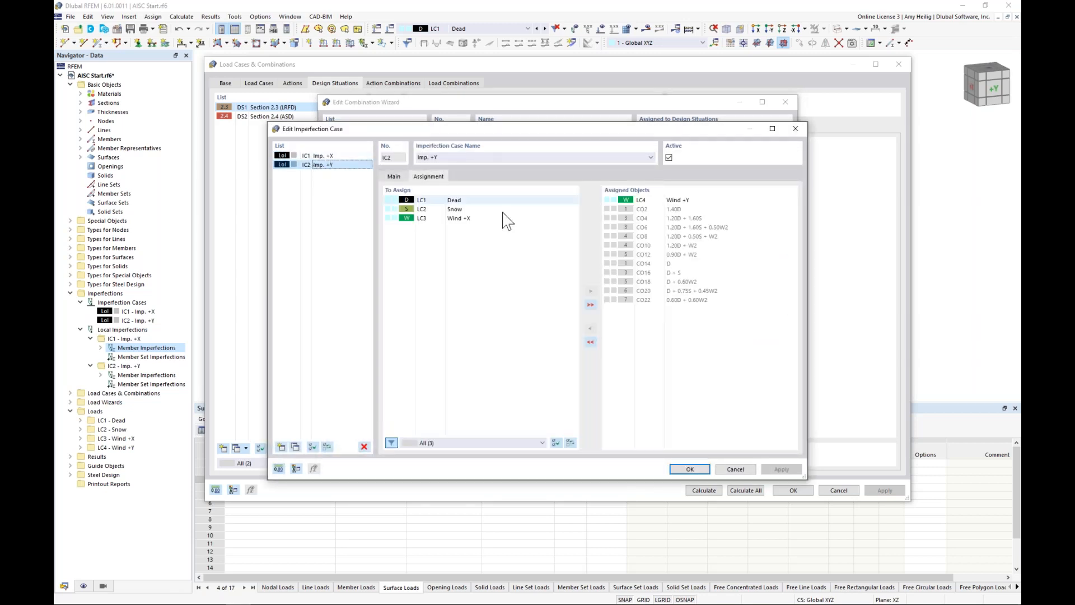
left_click(735, 469)
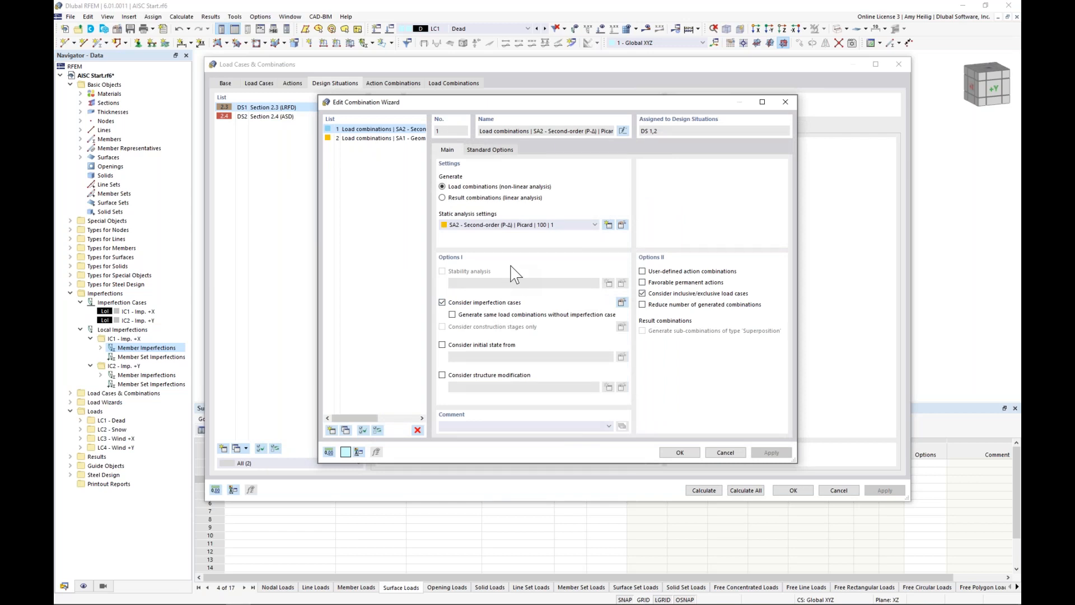
Keep SA2 second-order (P-Δ) for the LRFD wizard and start a new structure modification that modifies the stiffness of members.
left_click(511, 225)
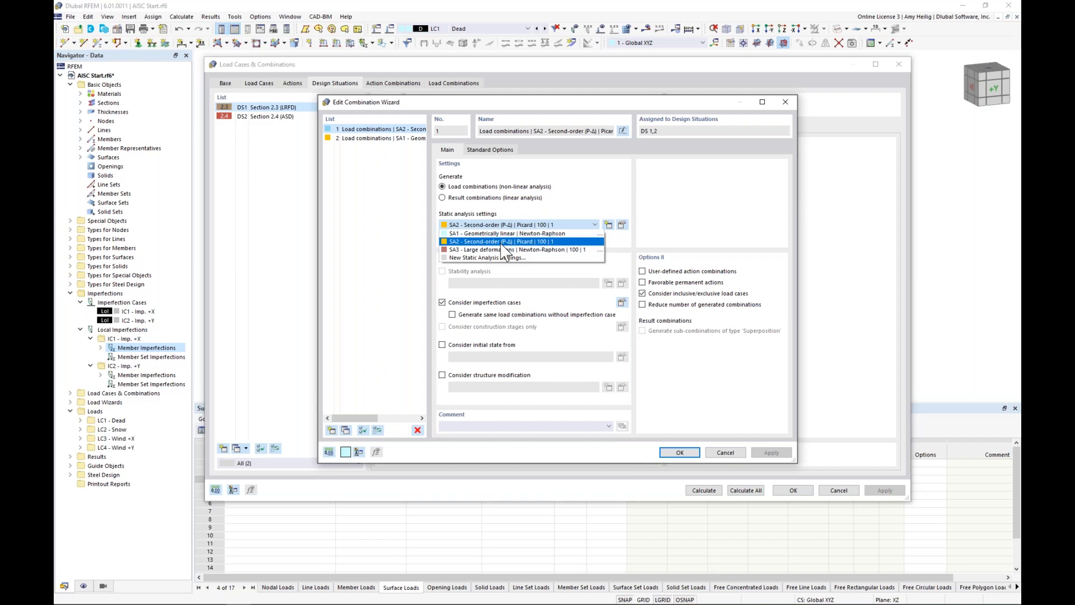
left_click(502, 242)
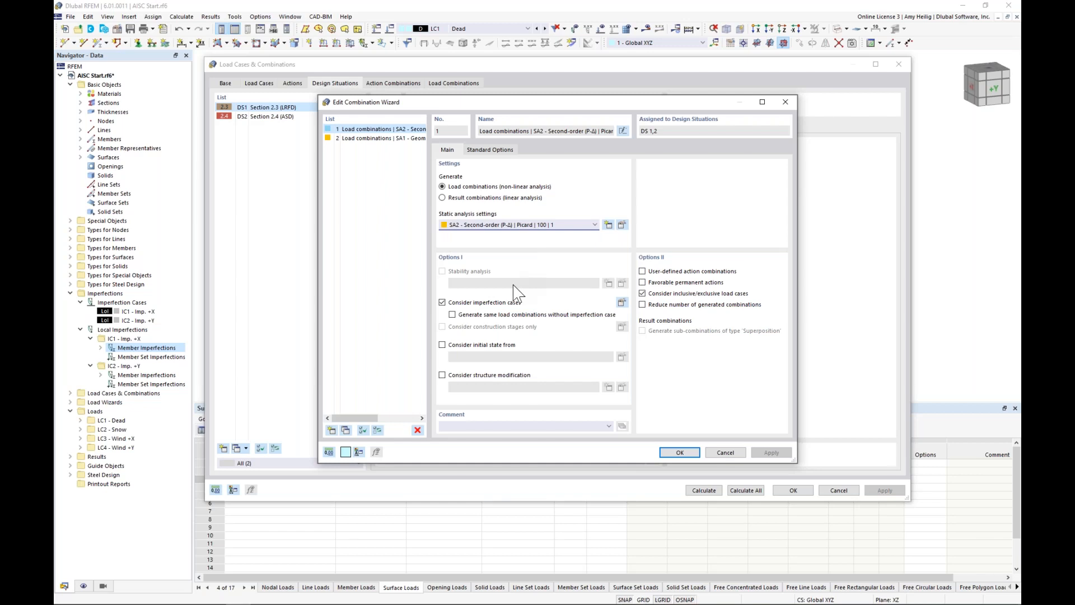
left_click(442, 375)
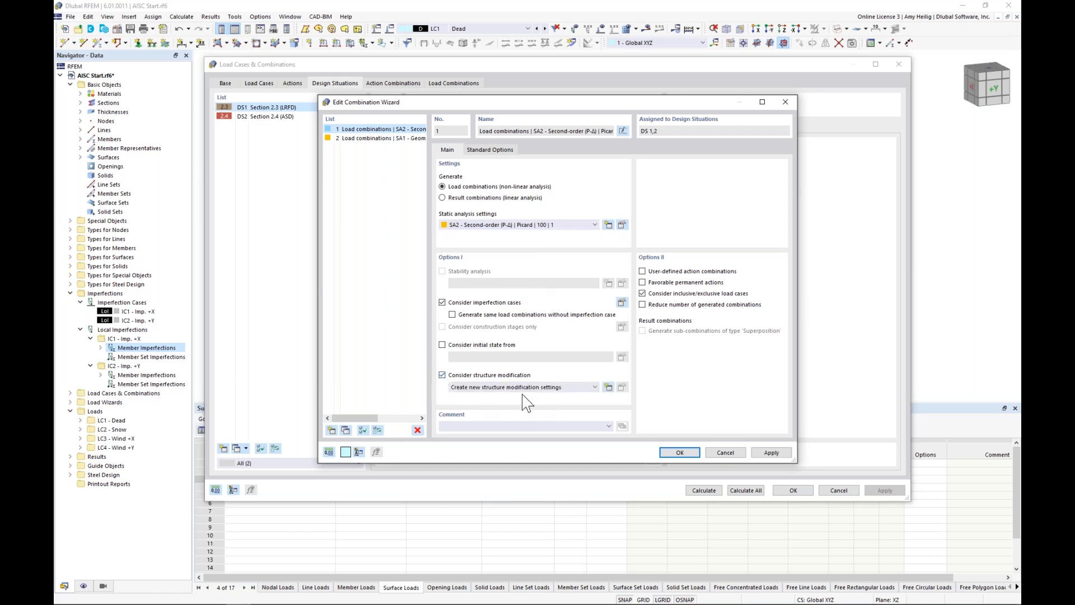
left_click(608, 387)
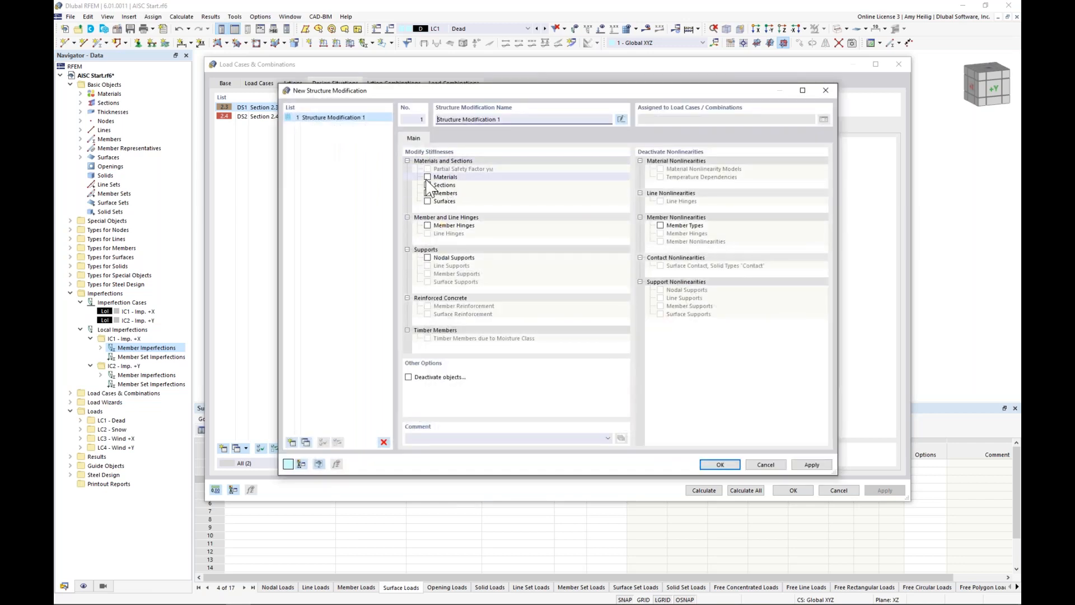
left_click(428, 193)
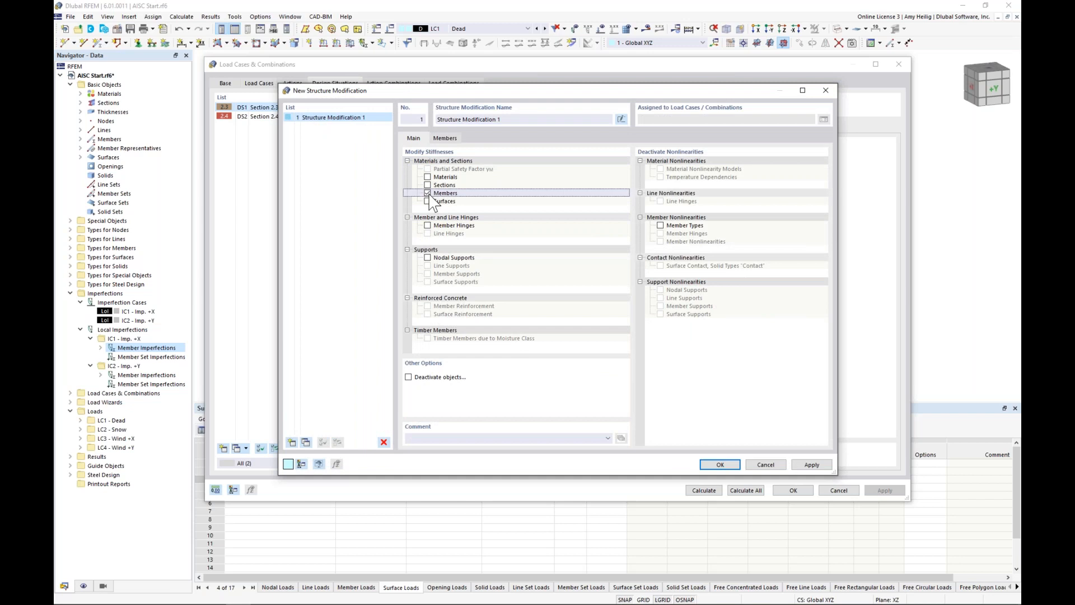
left_click(448, 140)
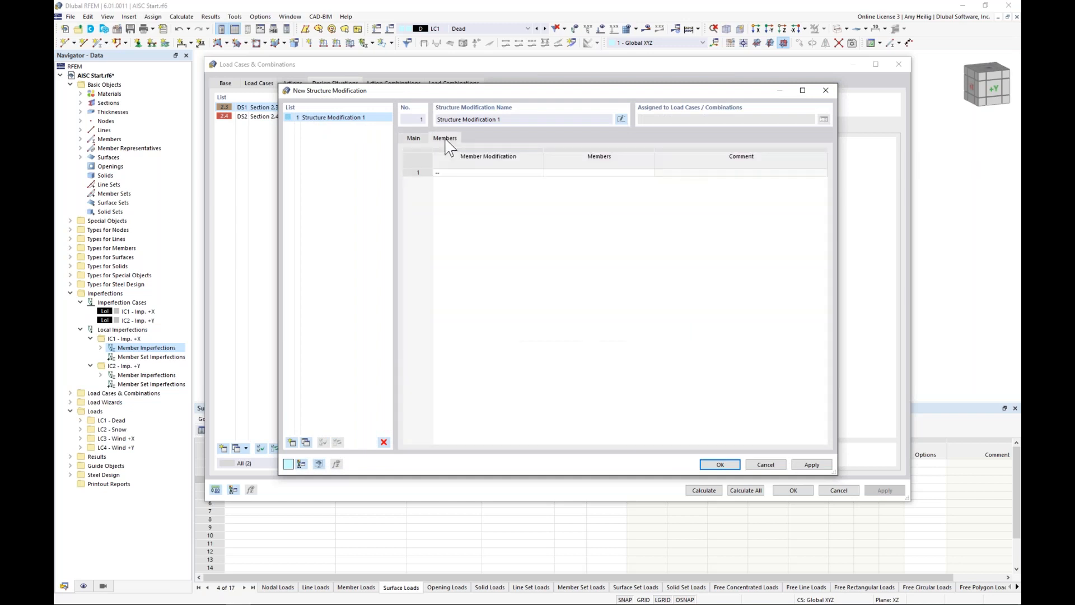
Create a member stiffness modification of type AISC 360-16 C2.3 | Steel Structures with iterative τb and the LRFD design method.
left_click(473, 174)
left_click(540, 173)
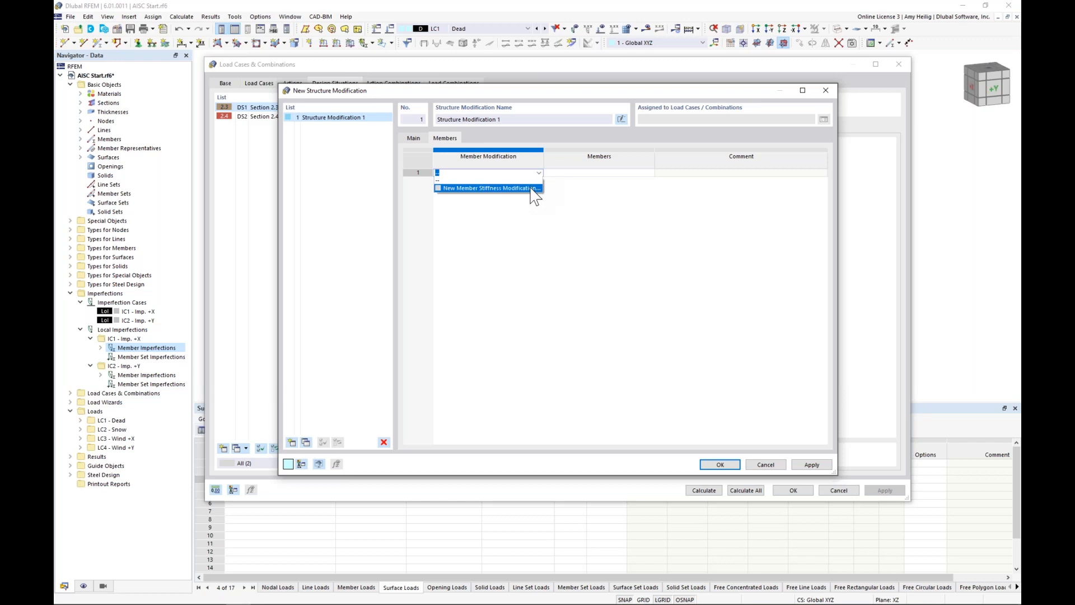
left_click(504, 188)
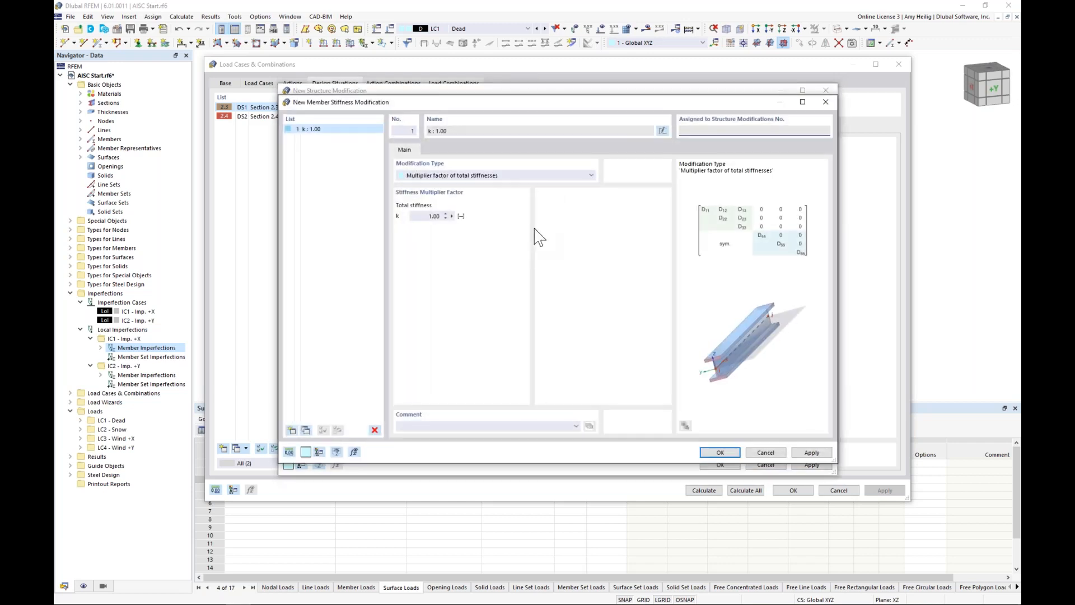
left_click(543, 177)
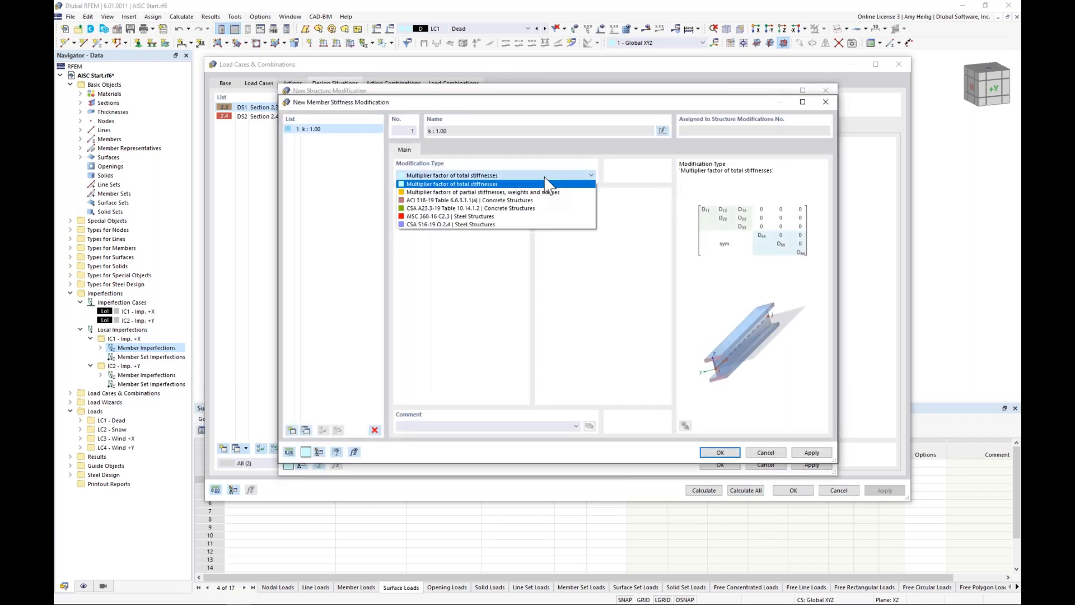
left_click(508, 217)
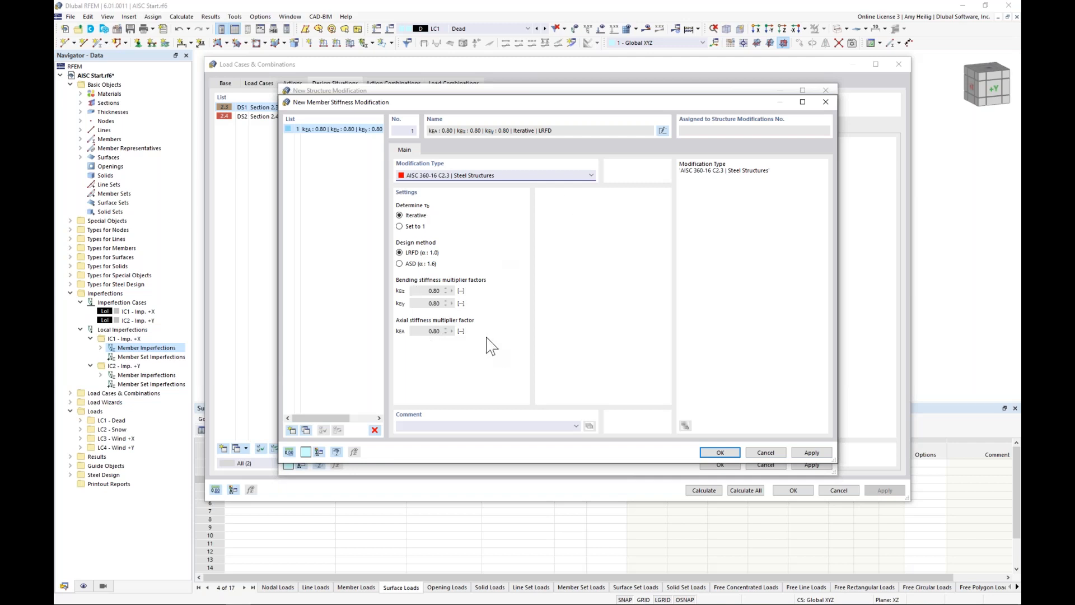
left_click(718, 451)
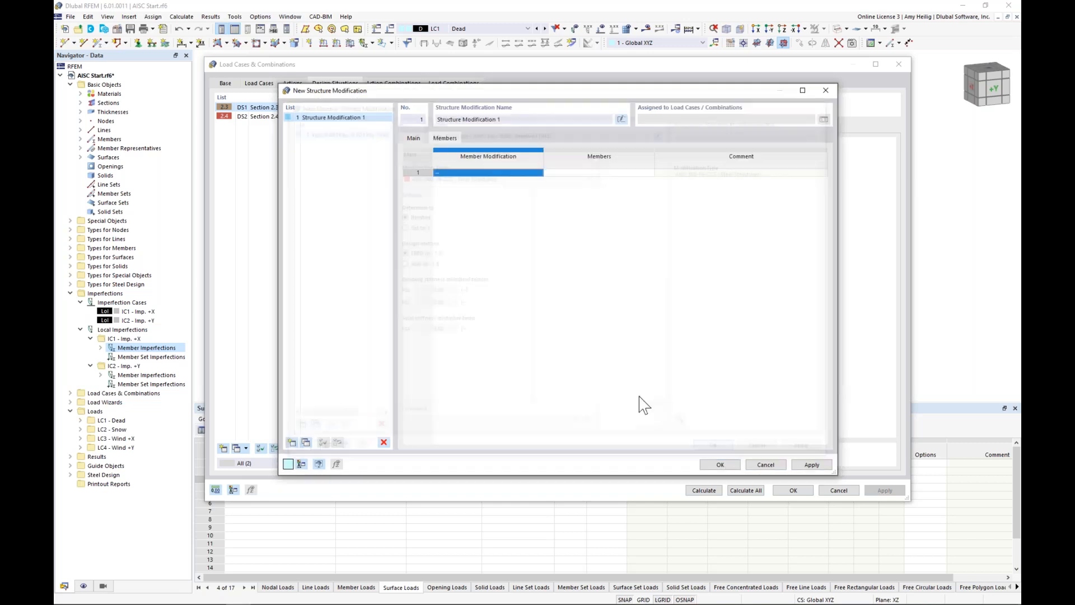
Assign the stiffness modification to all members of the model and confirm the structure modification and the LRFD combination wizard.
left_click(604, 174)
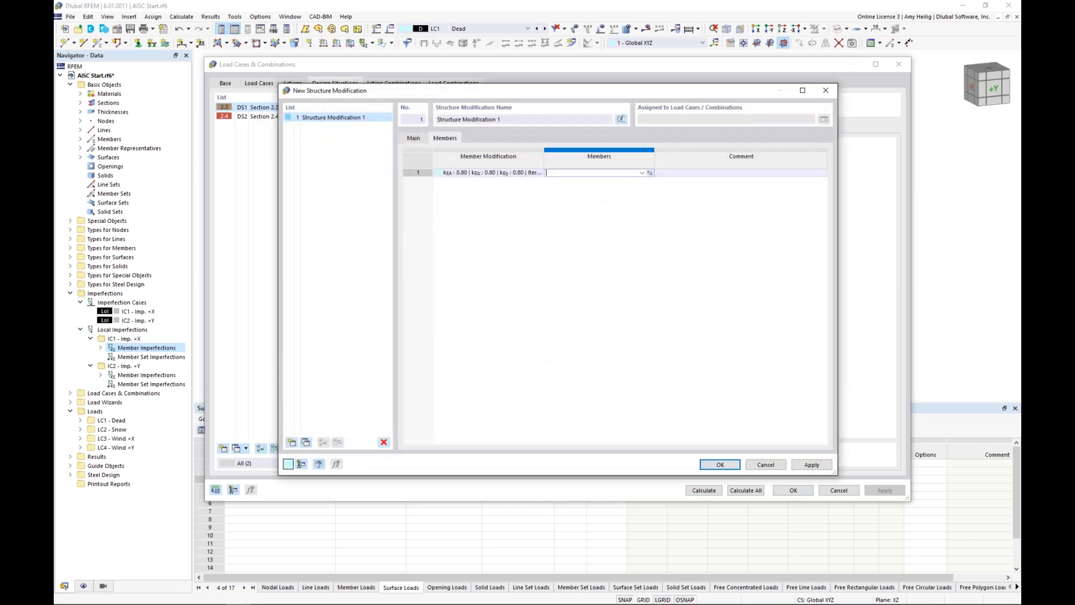
left_click(650, 173)
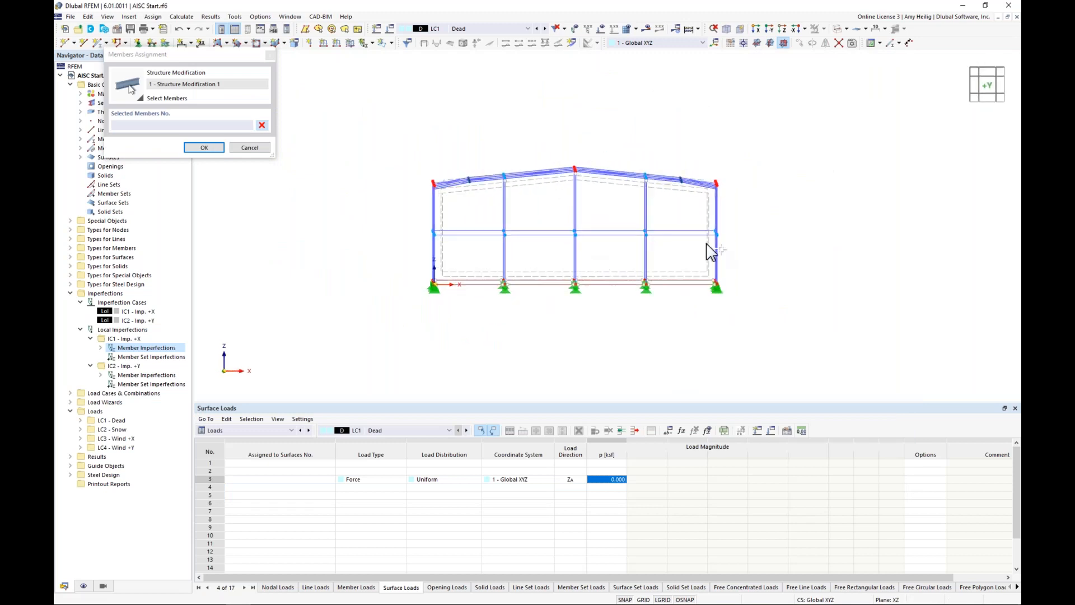
left_click_drag(748, 262, 395, 140)
middle_click_drag(413, 146, 461, 163, "ctrl")
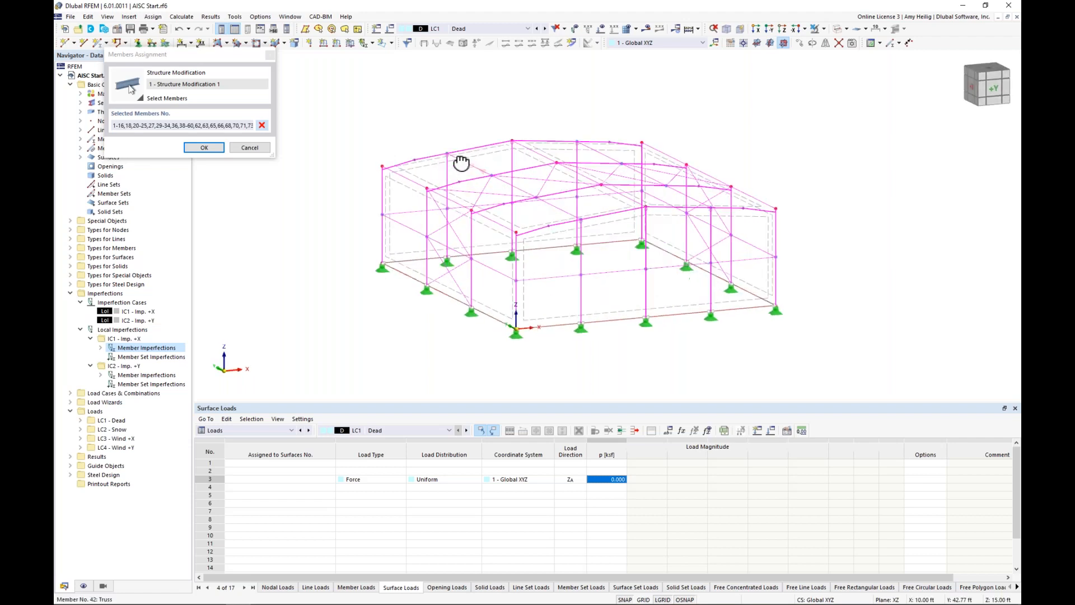
left_click(205, 149)
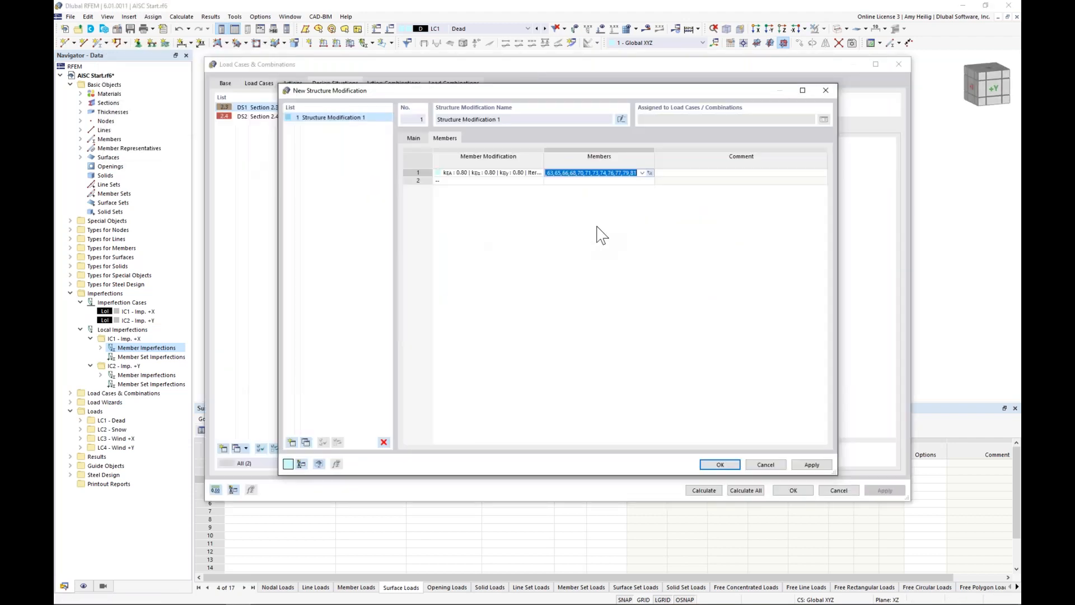
left_click(713, 466)
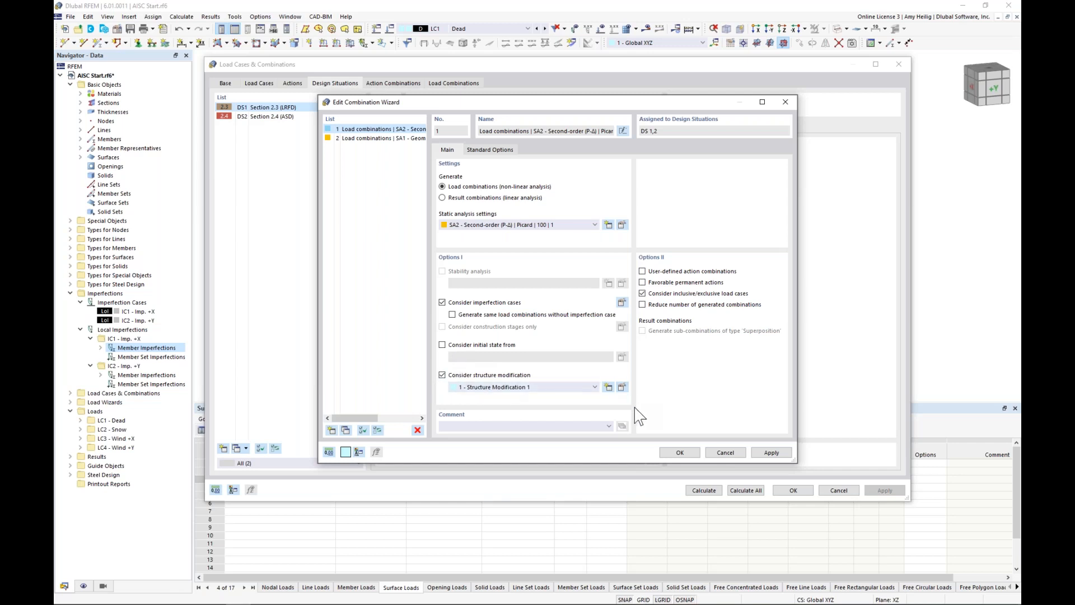
left_click(680, 453)
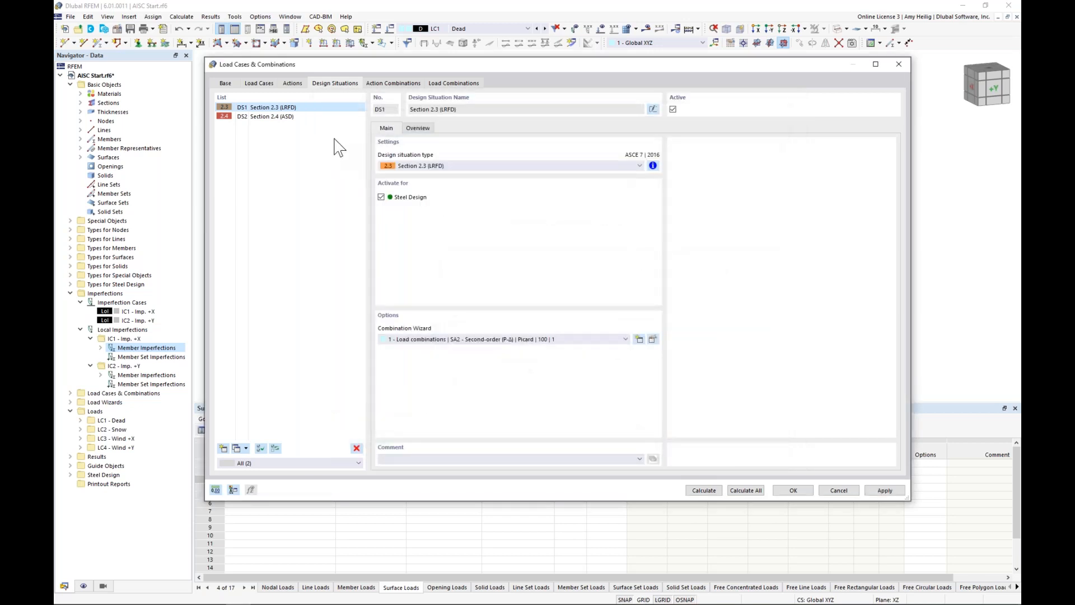
Create a separate combination wizard for design situation DS2 Section 2.4 (ASD) with static analysis settings SA2 - Second-order (P-Δ).
left_click(291, 117)
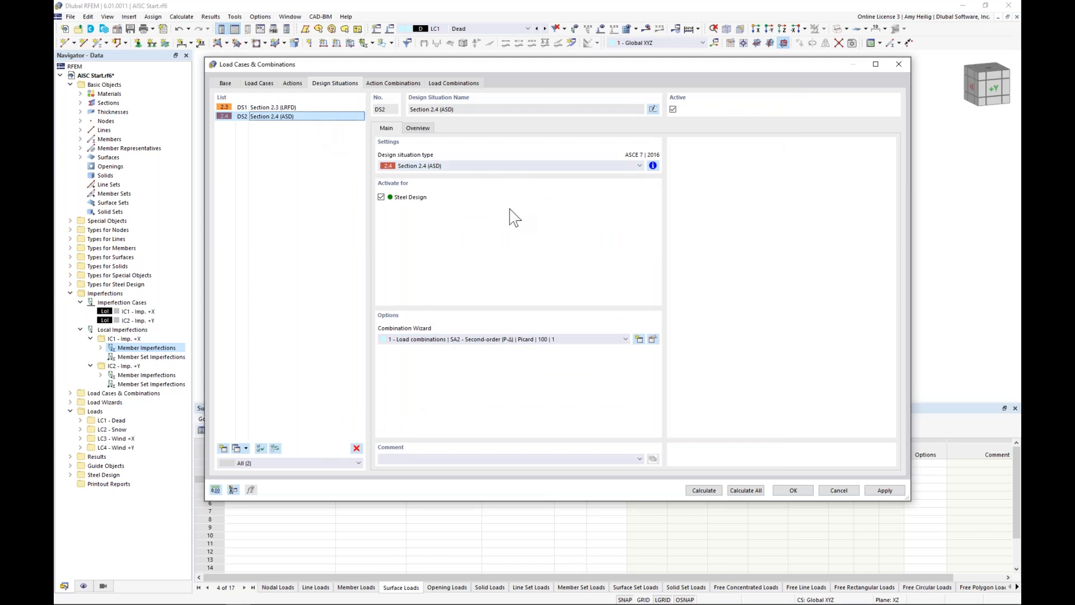
left_click(557, 340)
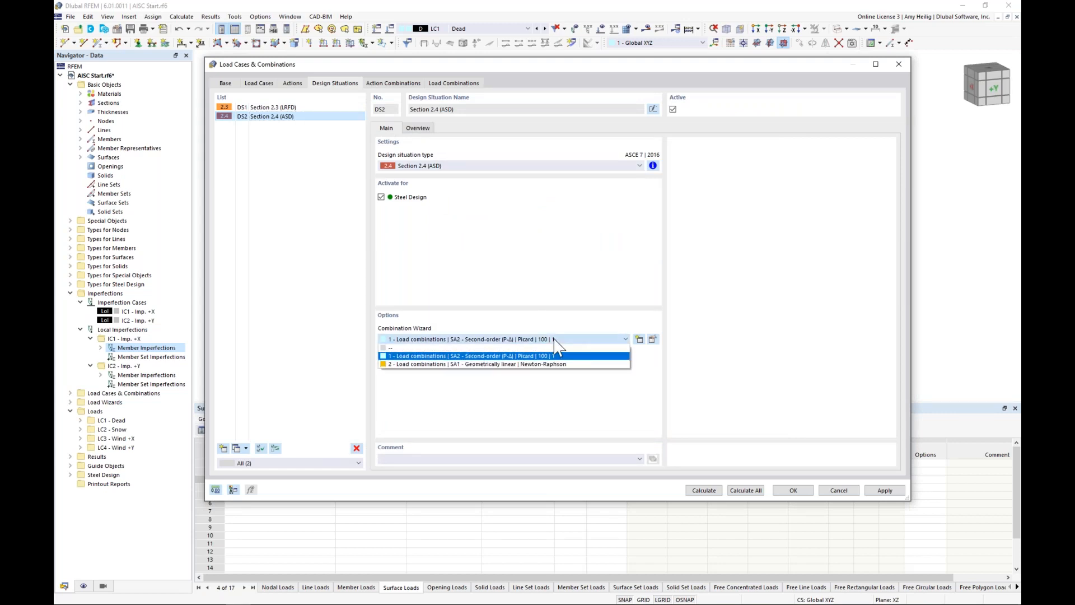
left_click(564, 330)
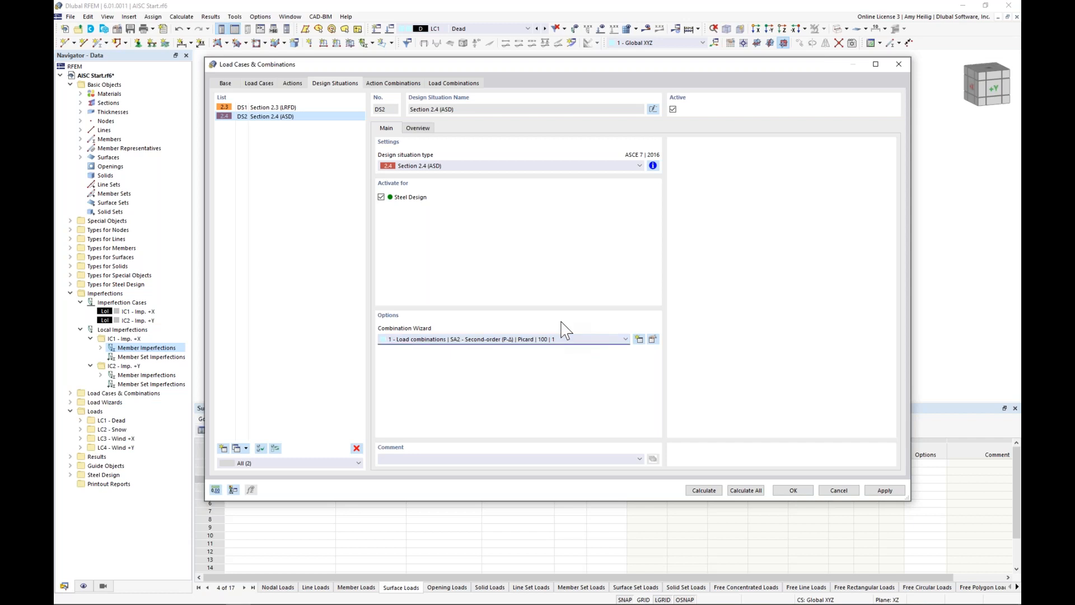
left_click(639, 340)
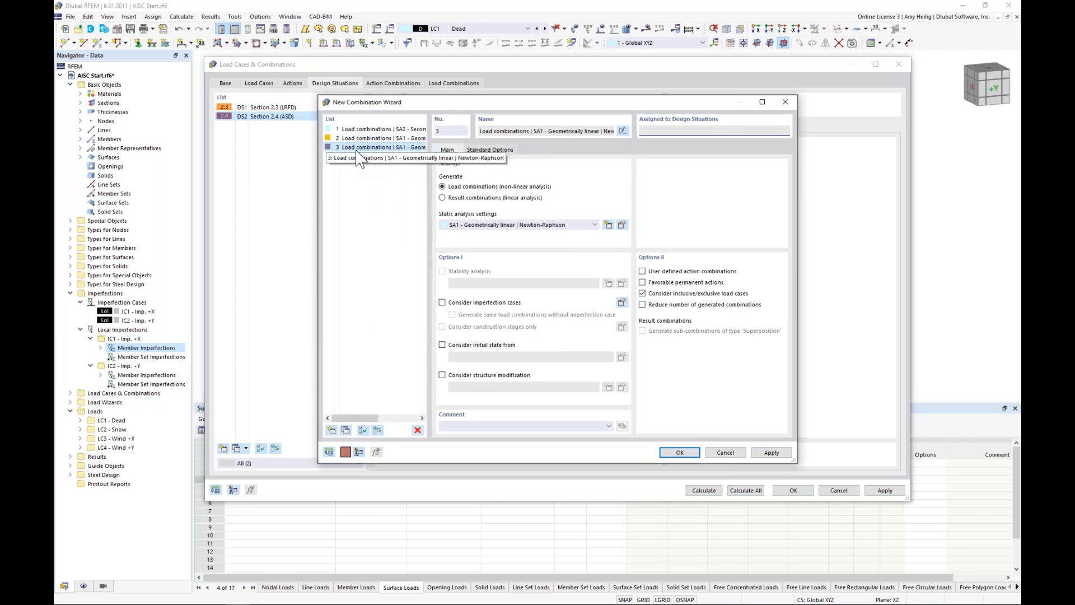
left_click(494, 225)
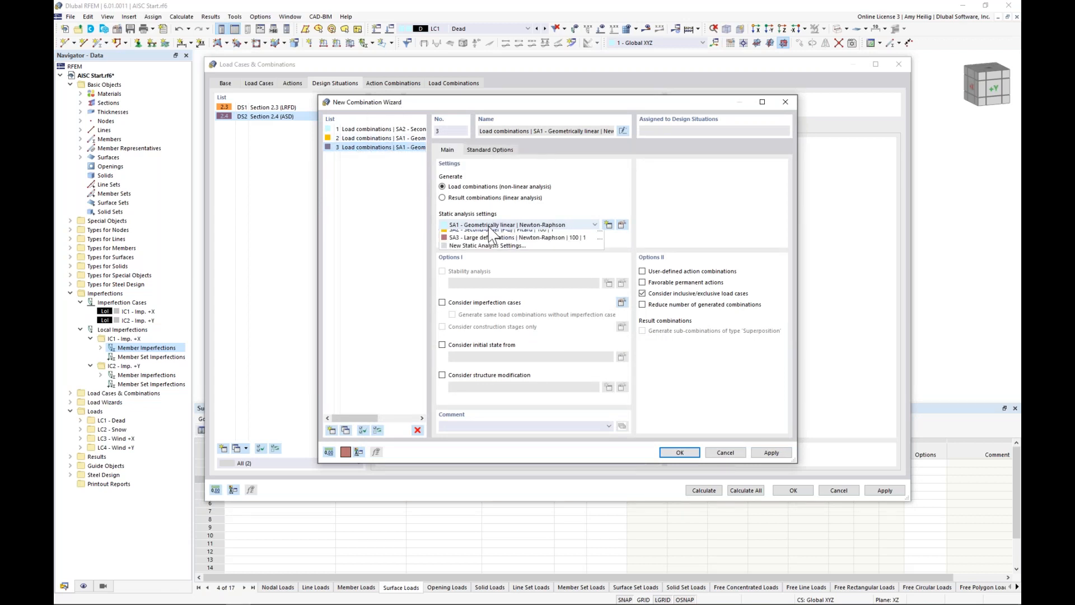
left_click(494, 242)
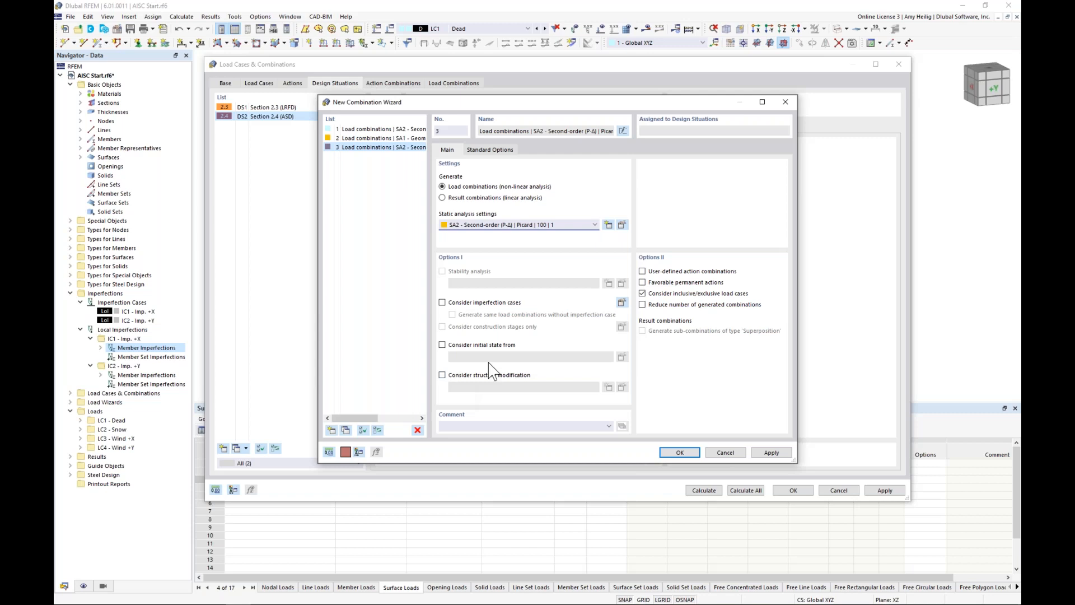
left_click(679, 453)
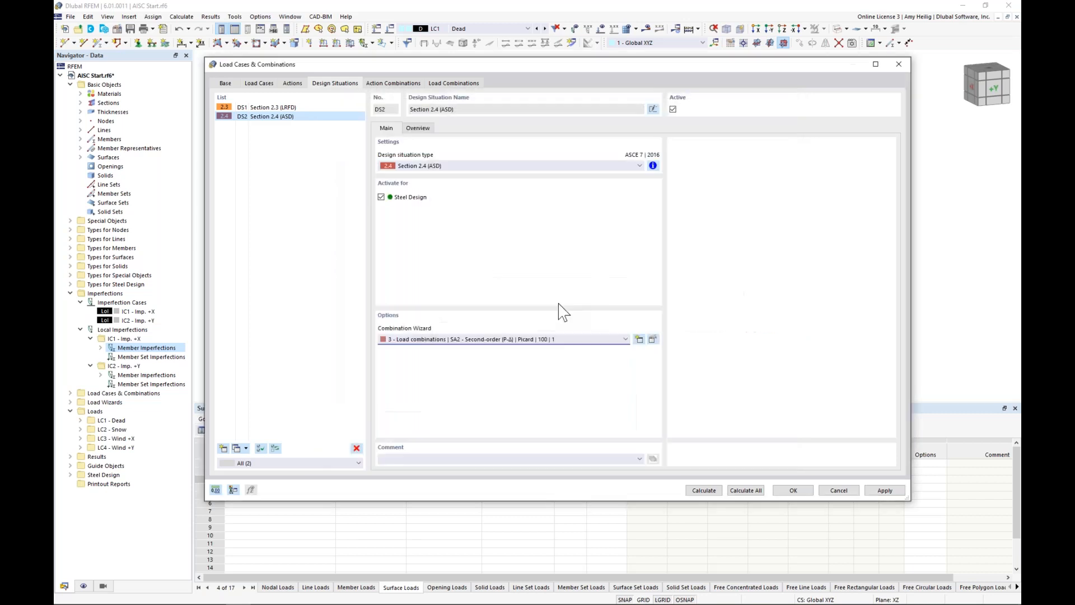
Check which combination wizard is assigned to design situations DS1 Section 2.3 (LRFD) and DS2 Section 2.4 (ASD).
left_click(307, 108)
left_click(474, 340)
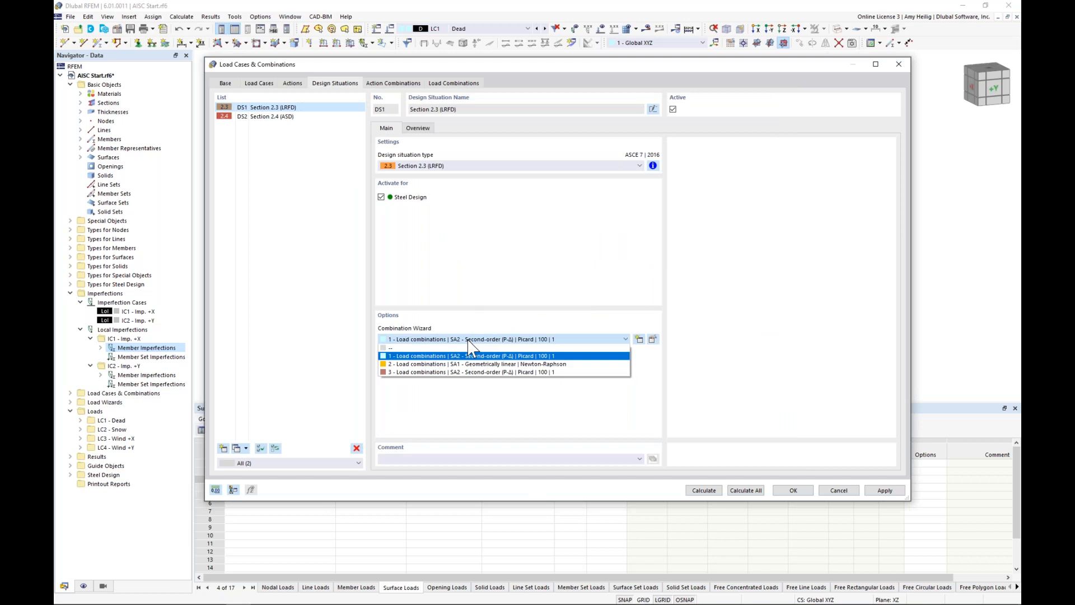
left_click(413, 357)
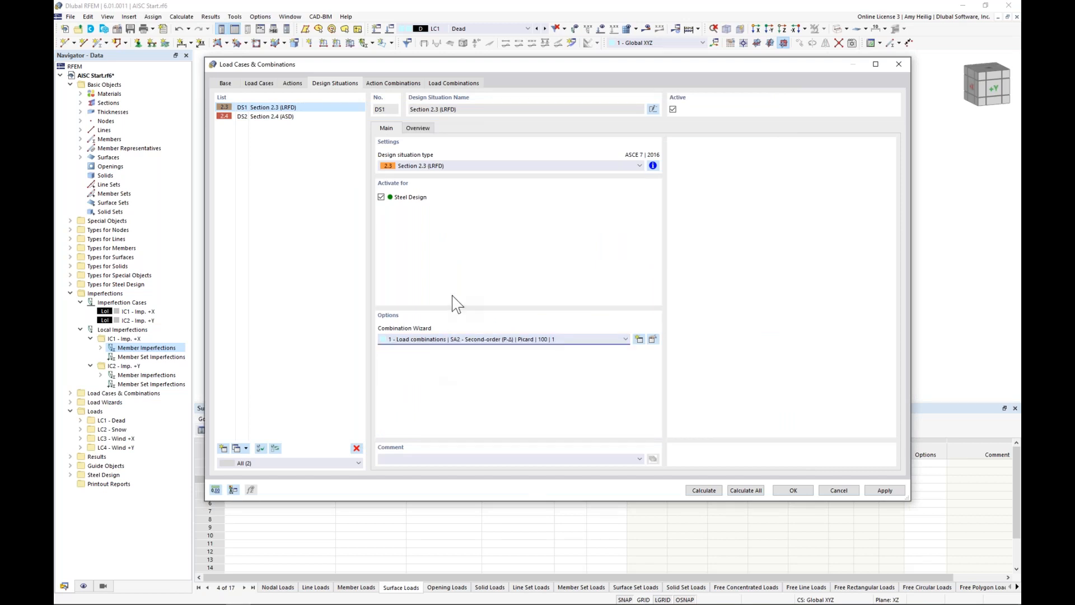
left_click(280, 116)
left_click(456, 339)
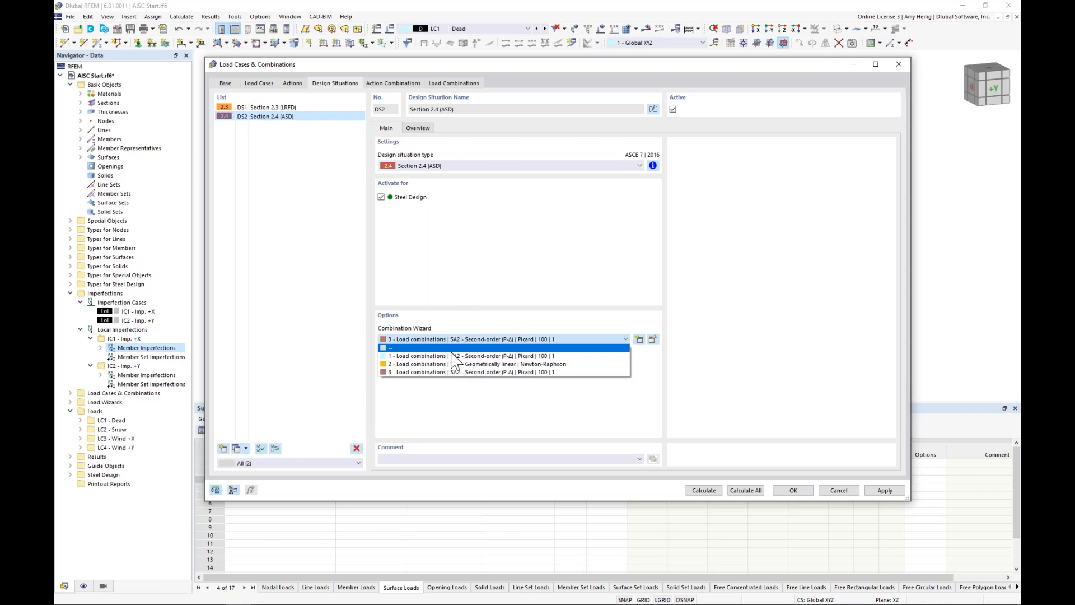
left_click(452, 408)
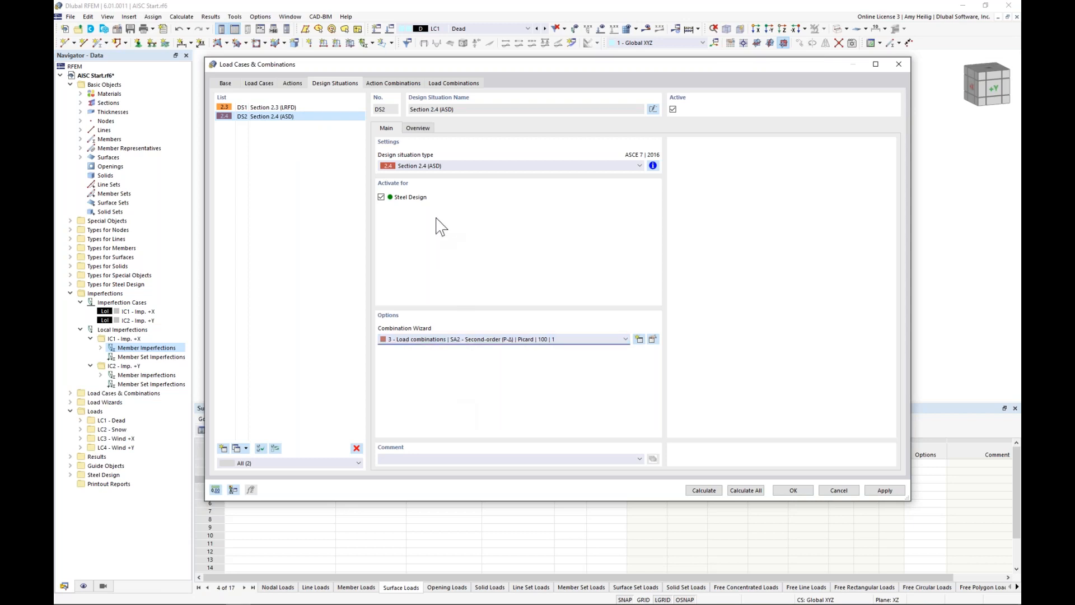
Review the imperfection and structure modification settings of the LRFD and ASD load combinations and confirm the load cases and combinations.
left_click(465, 87)
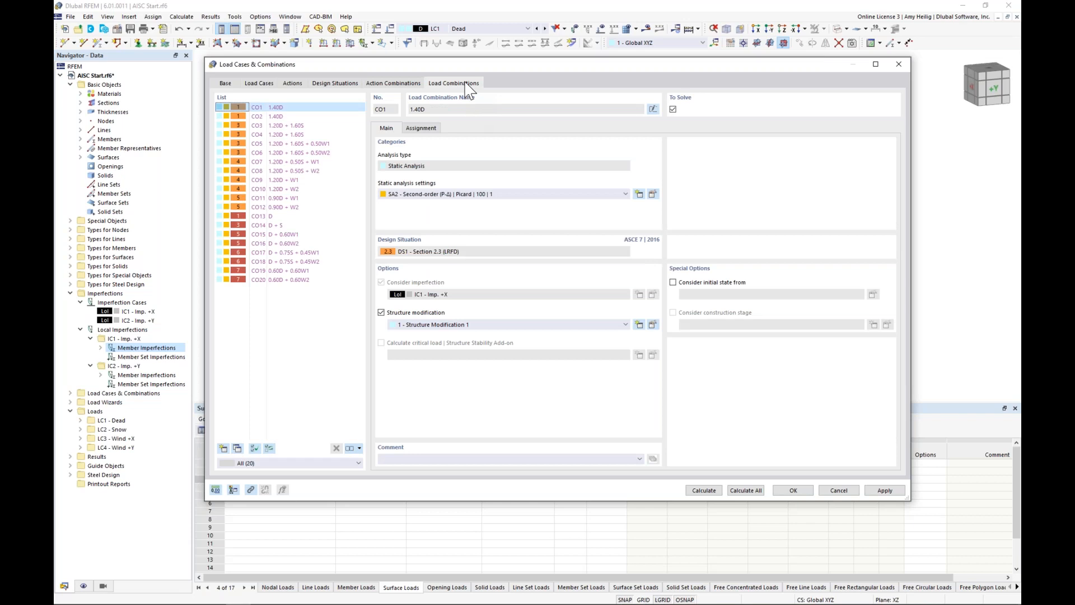
left_click(285, 118)
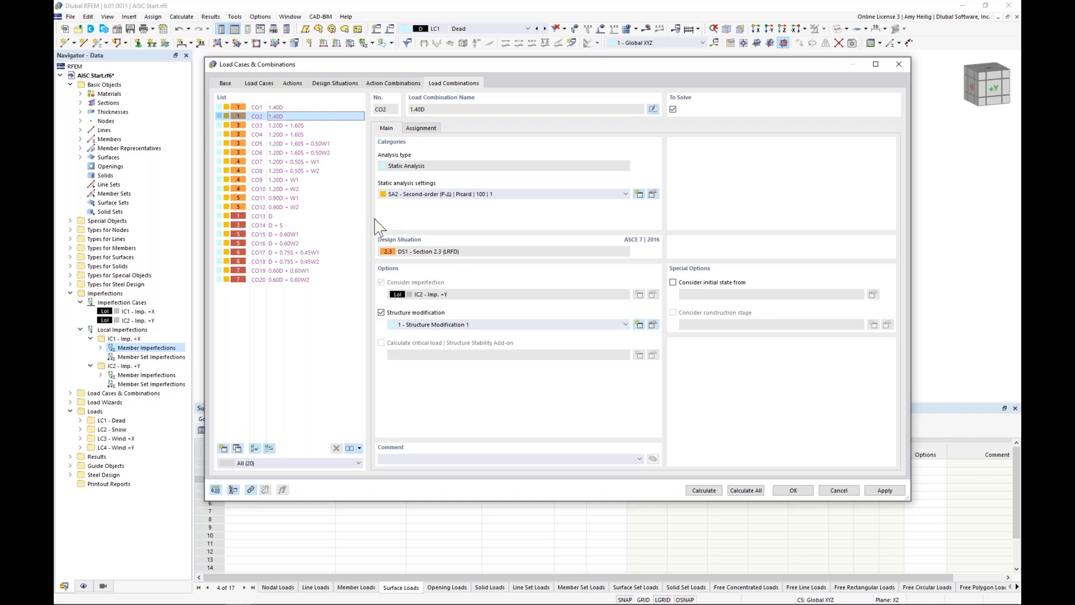
left_click(286, 126)
left_click(283, 135)
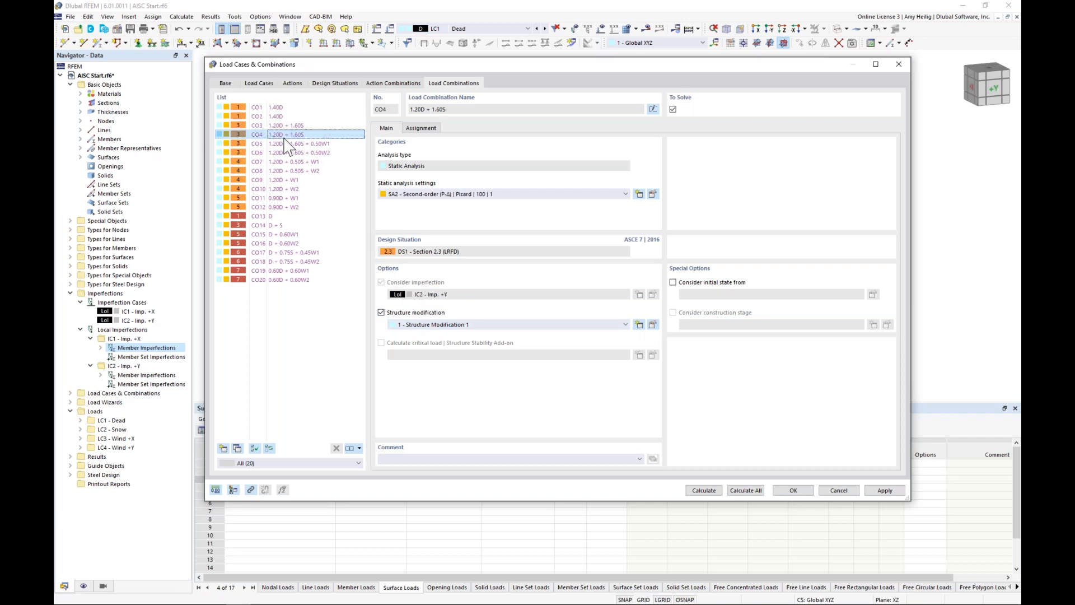
left_click(284, 144)
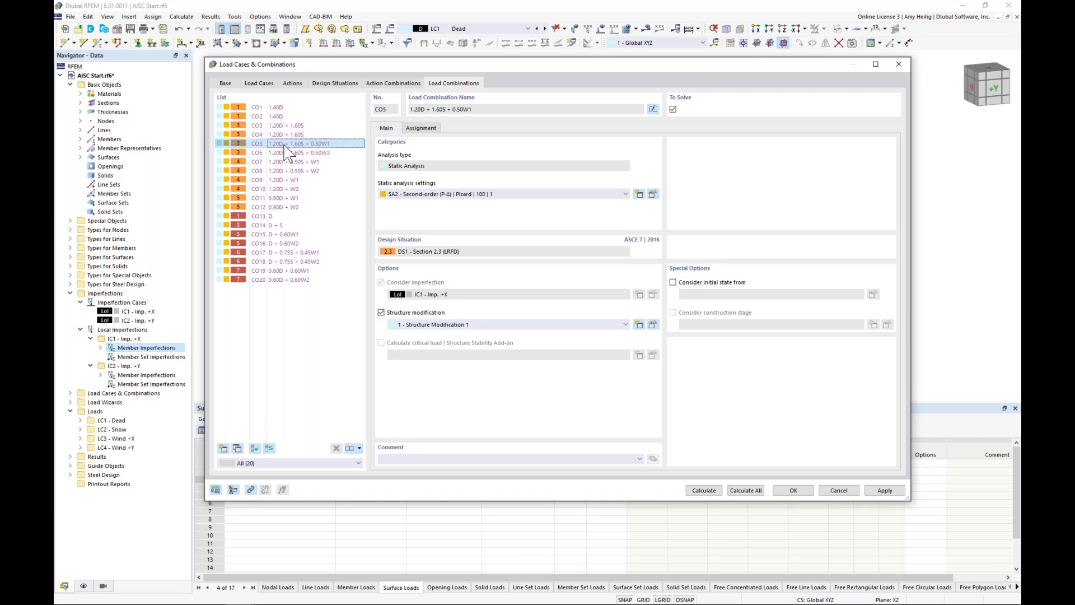
left_click(280, 217)
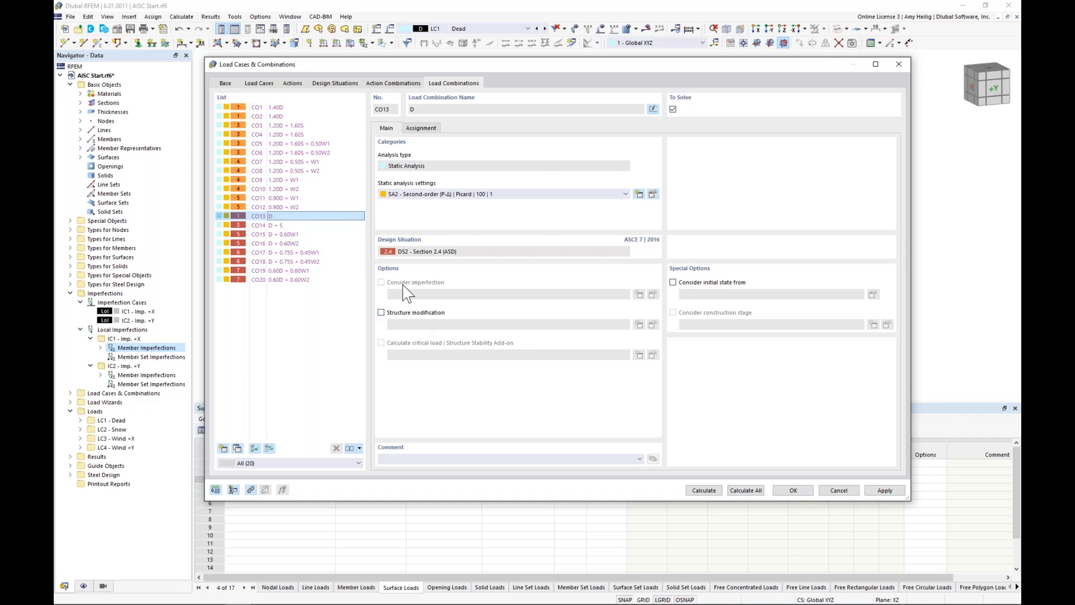
left_click(268, 226)
left_click(271, 234)
left_click(278, 243)
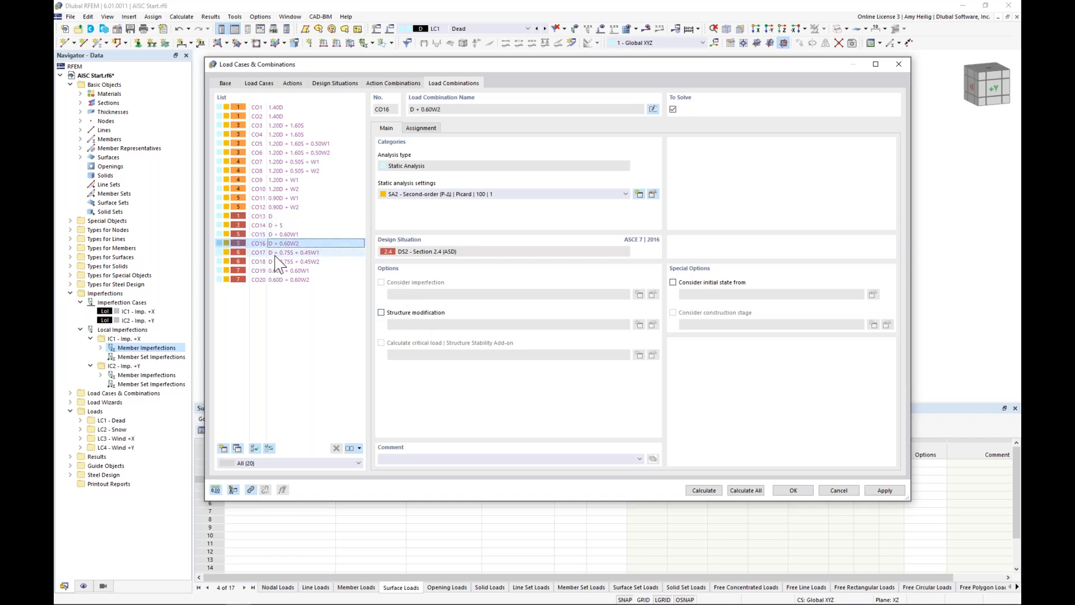
left_click(281, 252)
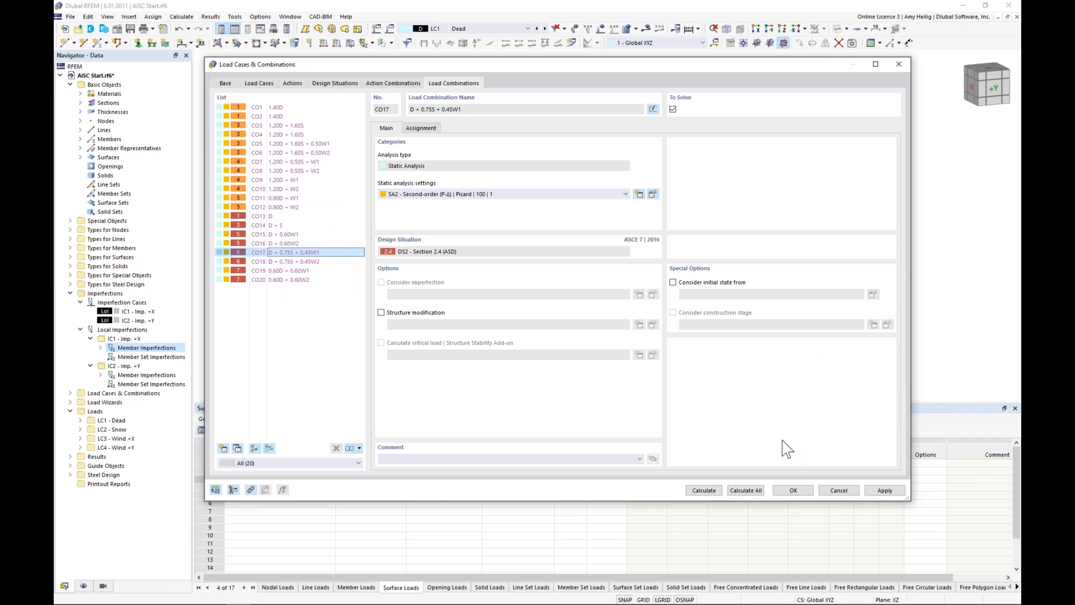
left_click(793, 491)
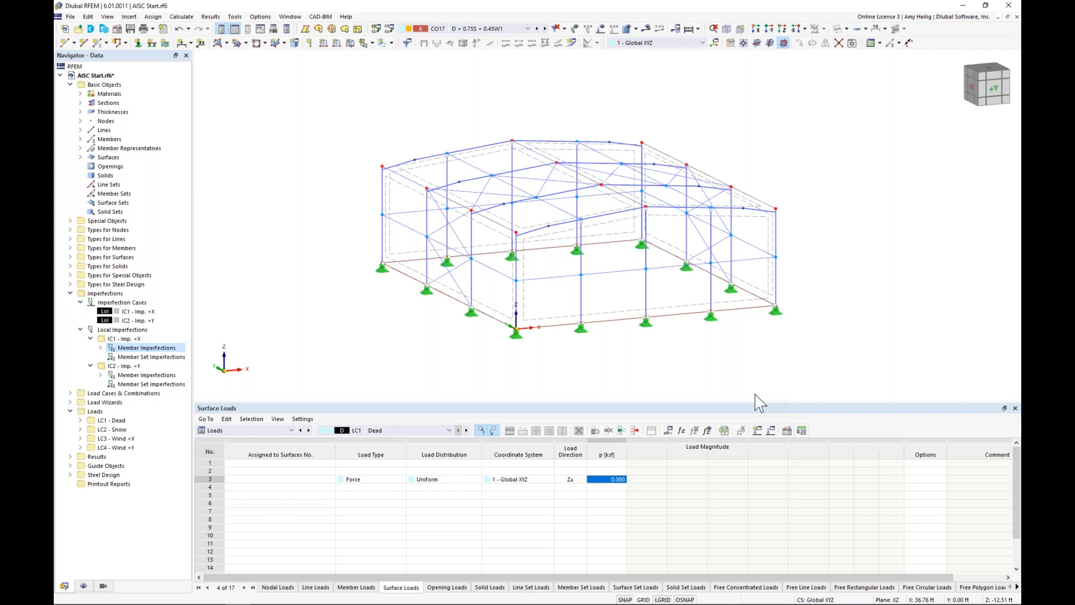
Show only the members with the tapered section 3 - I 24/6.490/0.230/0.380/0.682/0/H and display the member representatives.
middle_click_drag(703, 370, 637, 378)
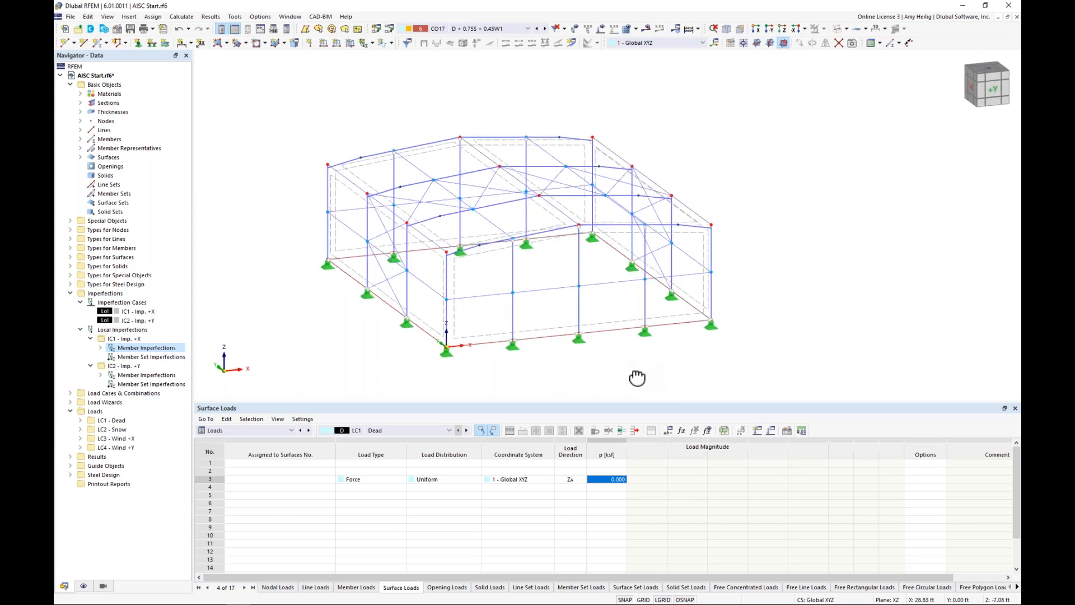
middle_click_drag(768, 281, 767, 272, "ctrl")
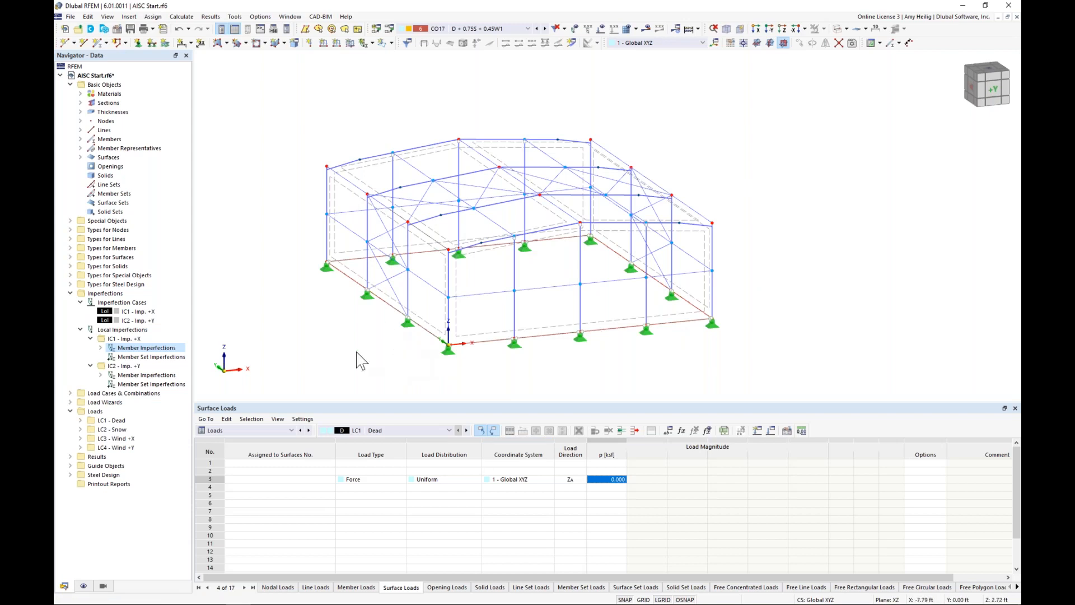
left_click(70, 293)
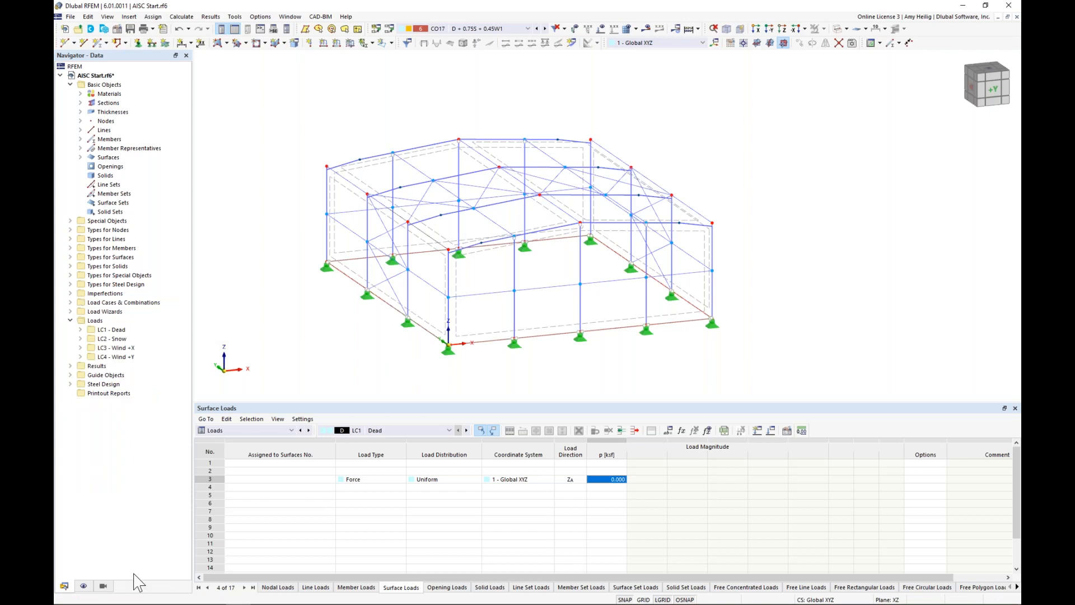
left_click(103, 586)
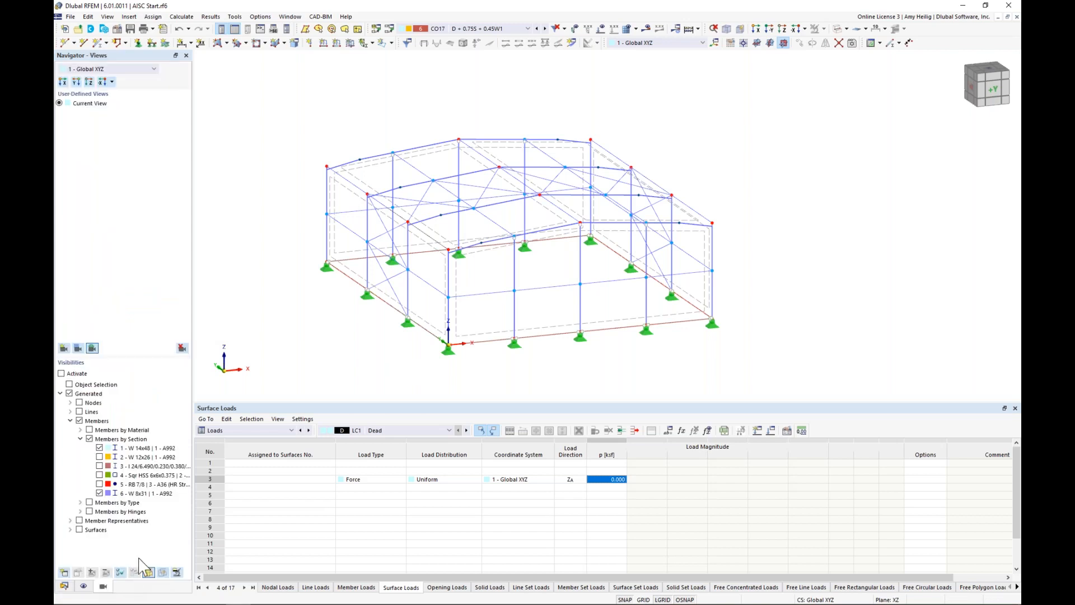
left_click(100, 447)
left_click(99, 493)
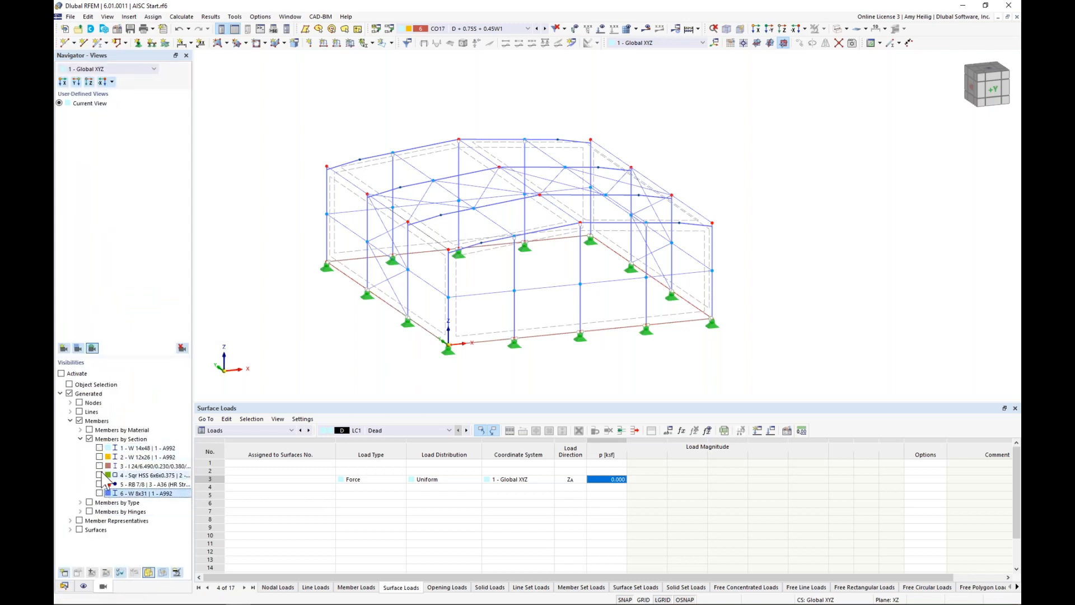
left_click(99, 465)
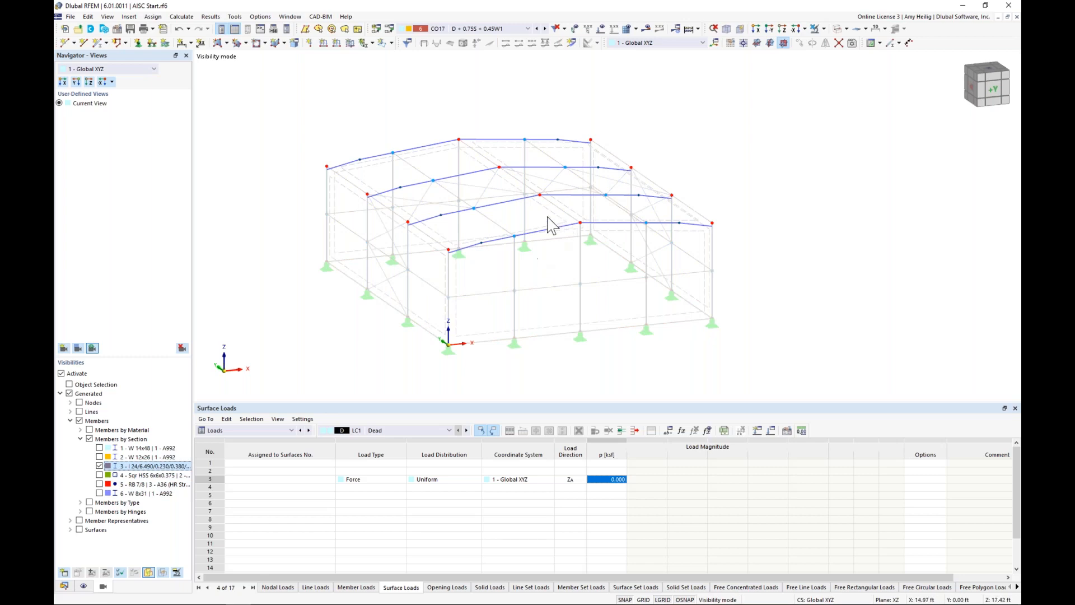
scroll(473, 224, "up", 2)
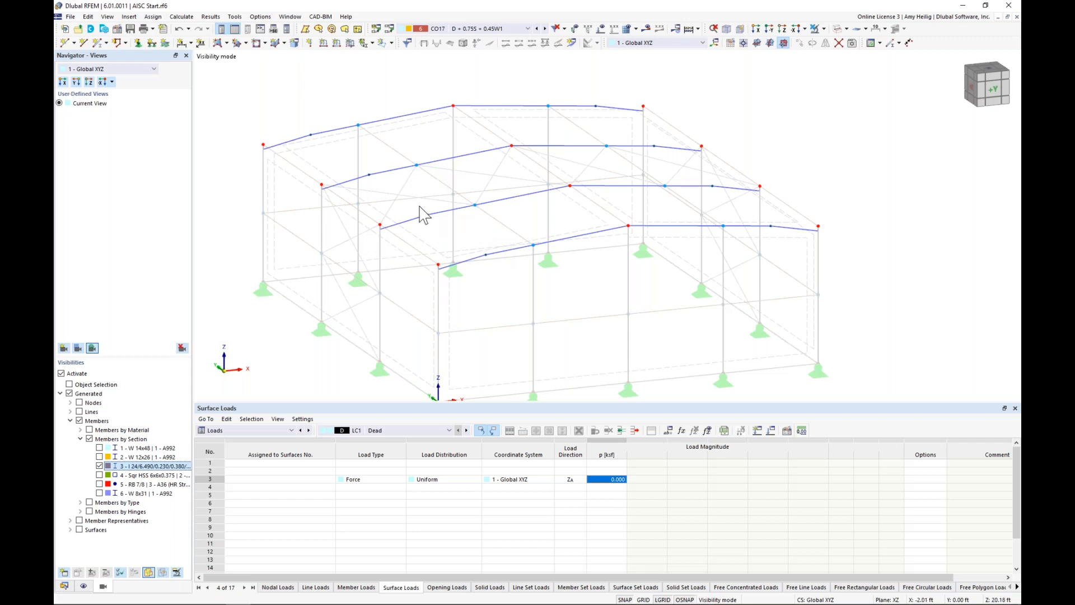
left_click(84, 586)
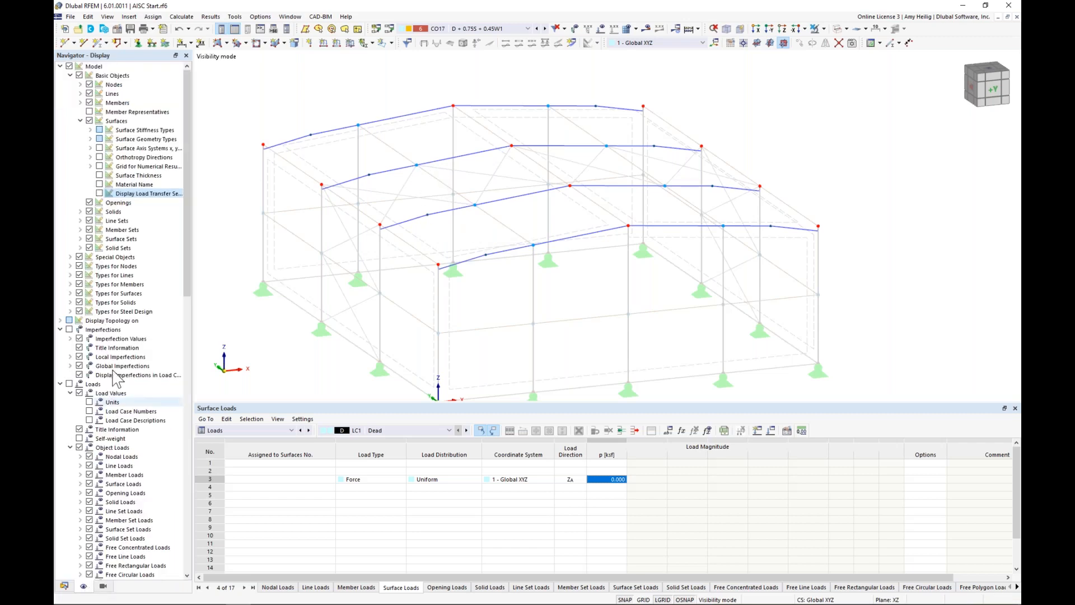
left_click(89, 112)
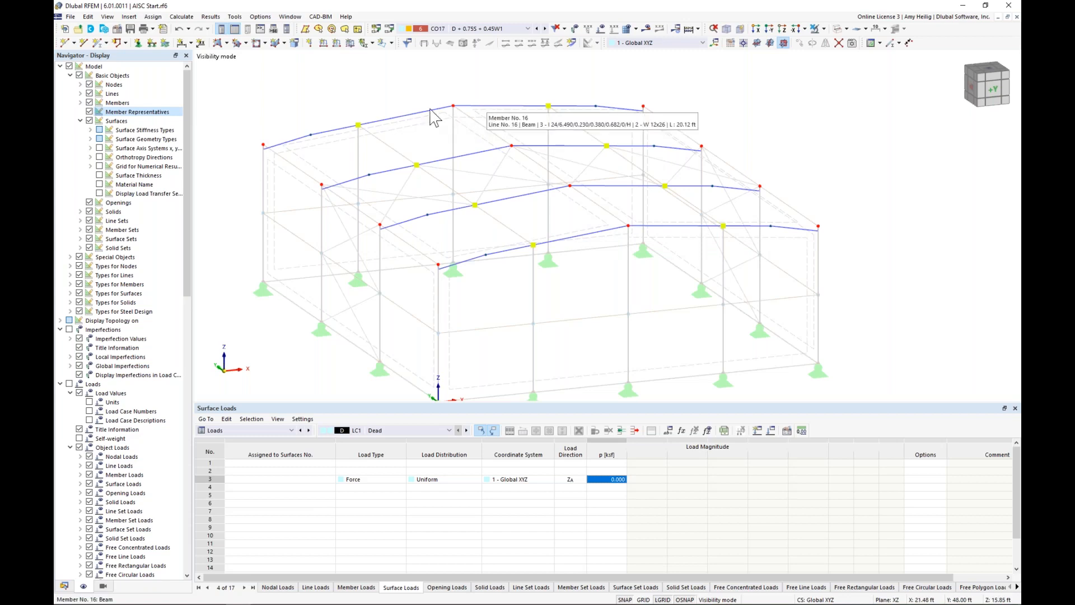
Add the comment "End Moment Frame" to the four tapered rafters of the two end frames (members 3, 4, 15, 16).
left_click(402, 118)
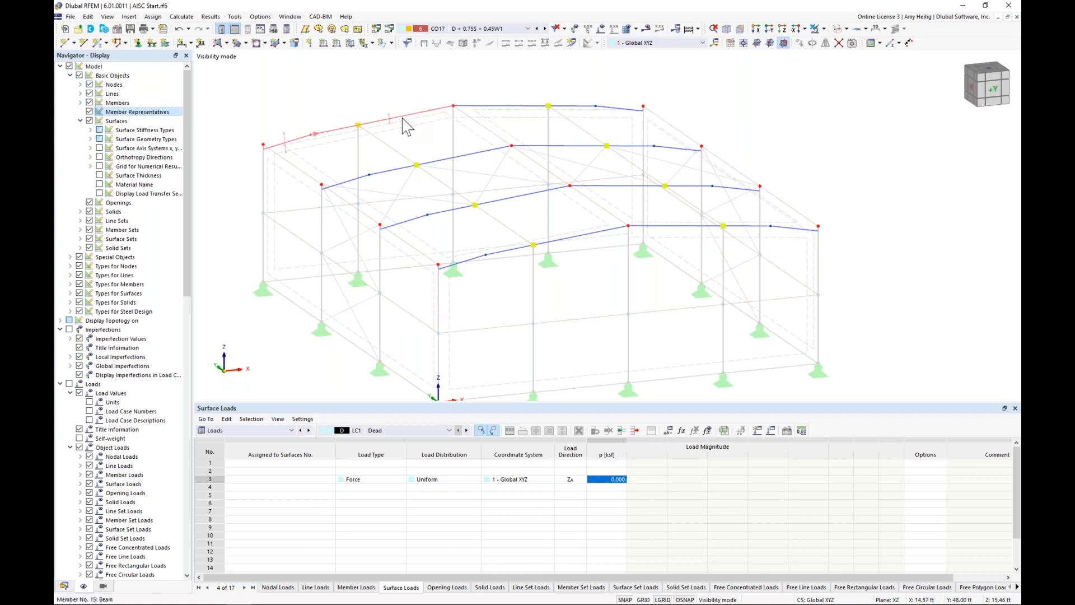
left_click(482, 115)
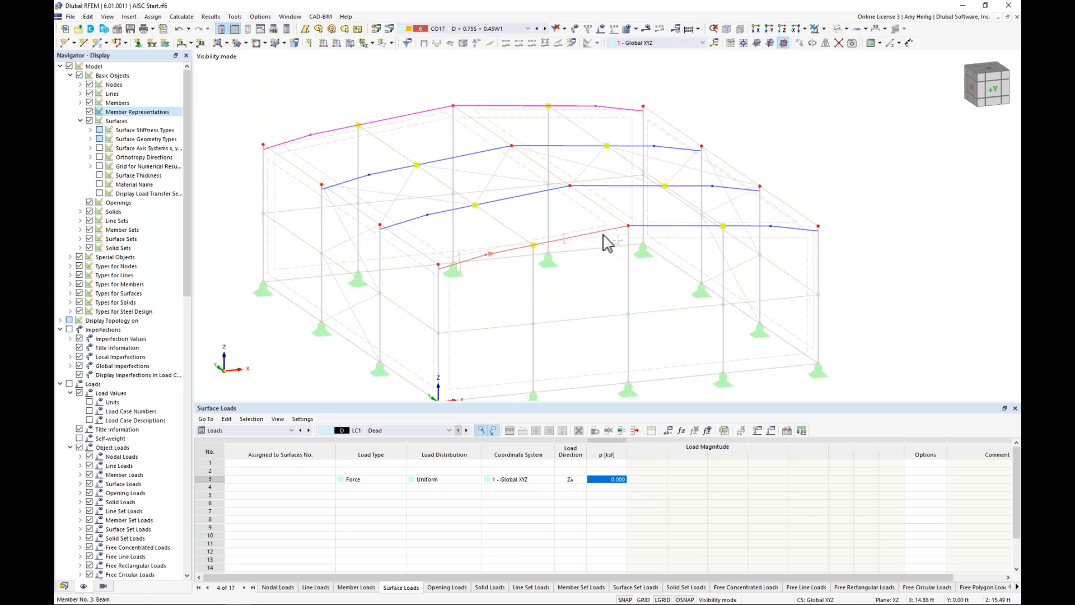
left_click(643, 227)
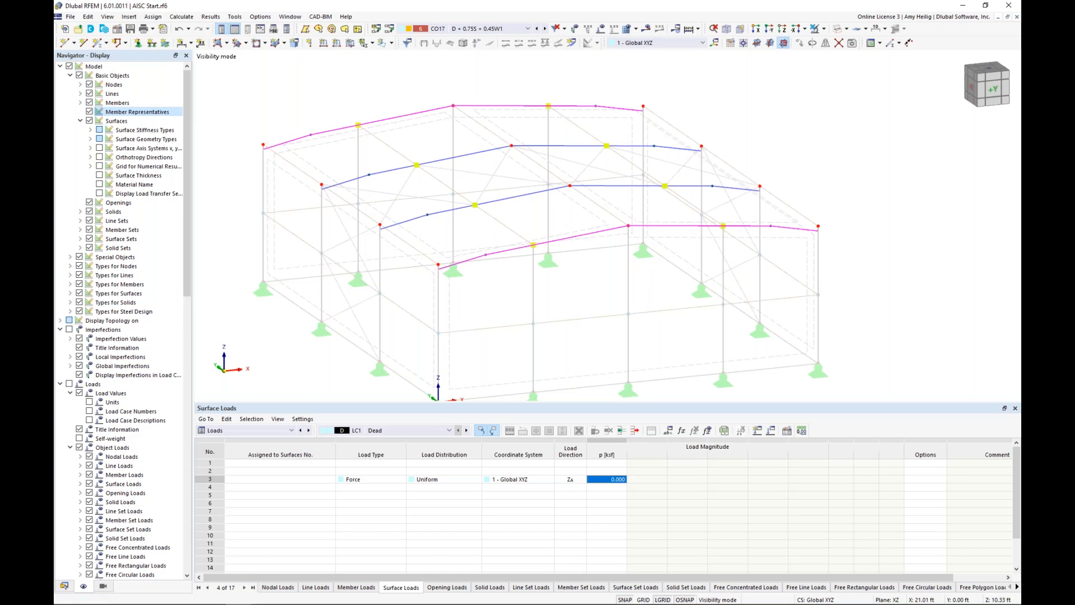
double_click(599, 233)
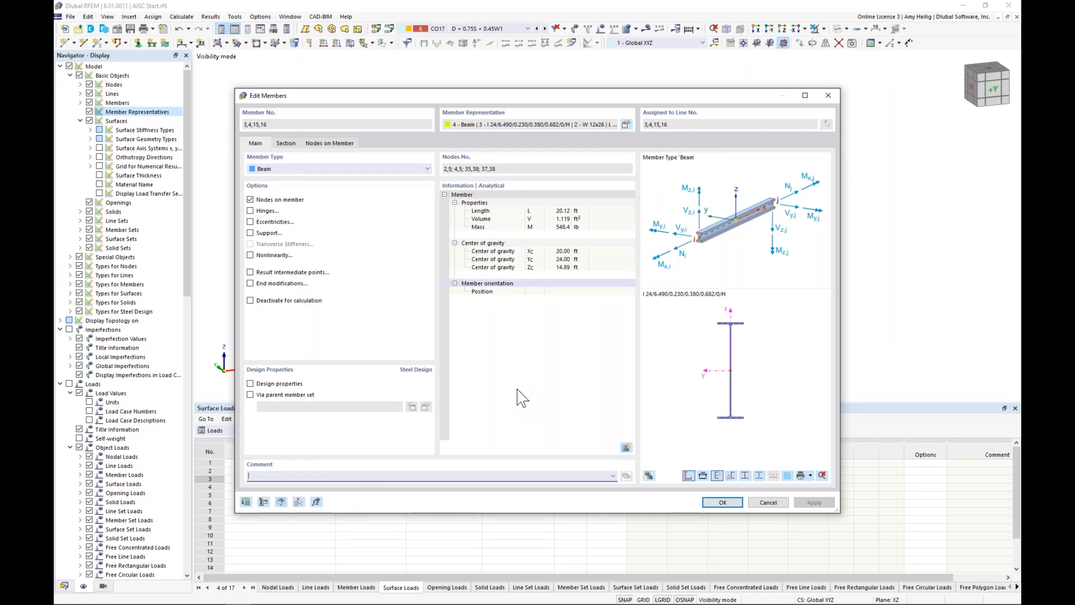
type("End Moment Frame")
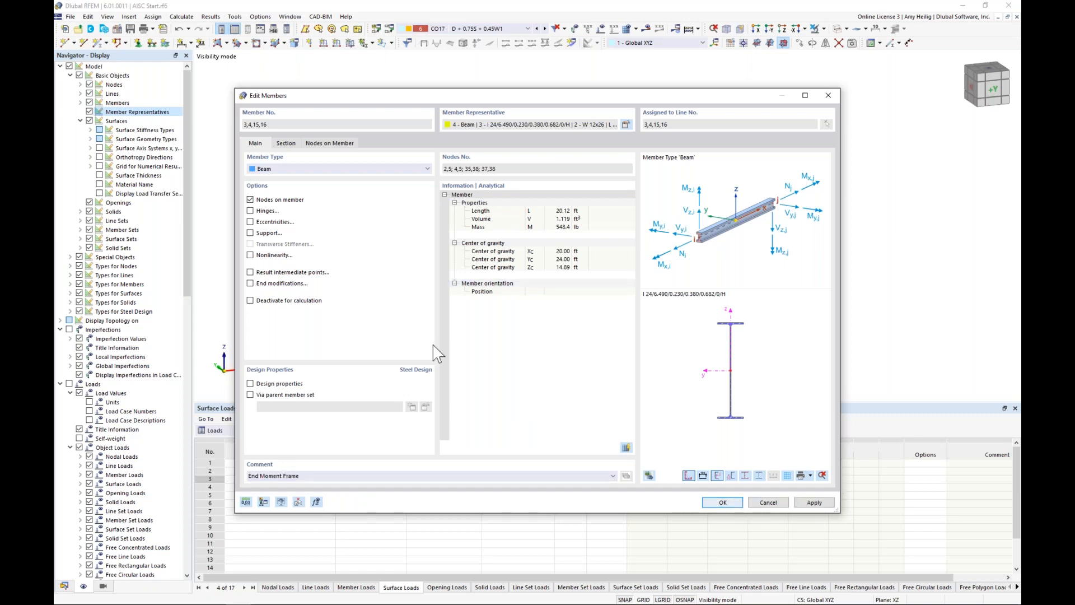
key("Return")
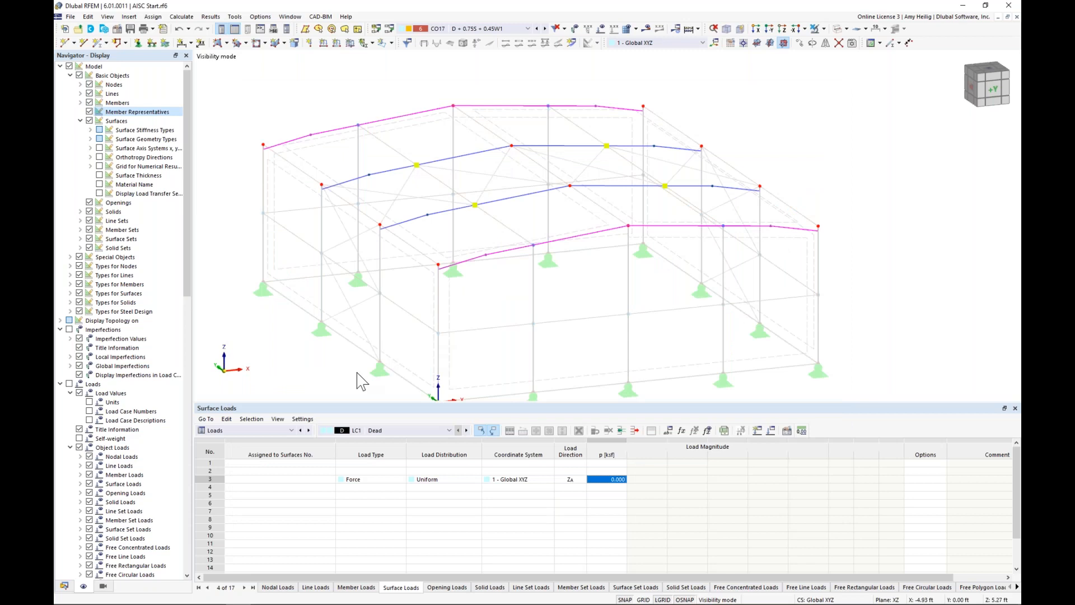
left_click(103, 586)
left_click(177, 572)
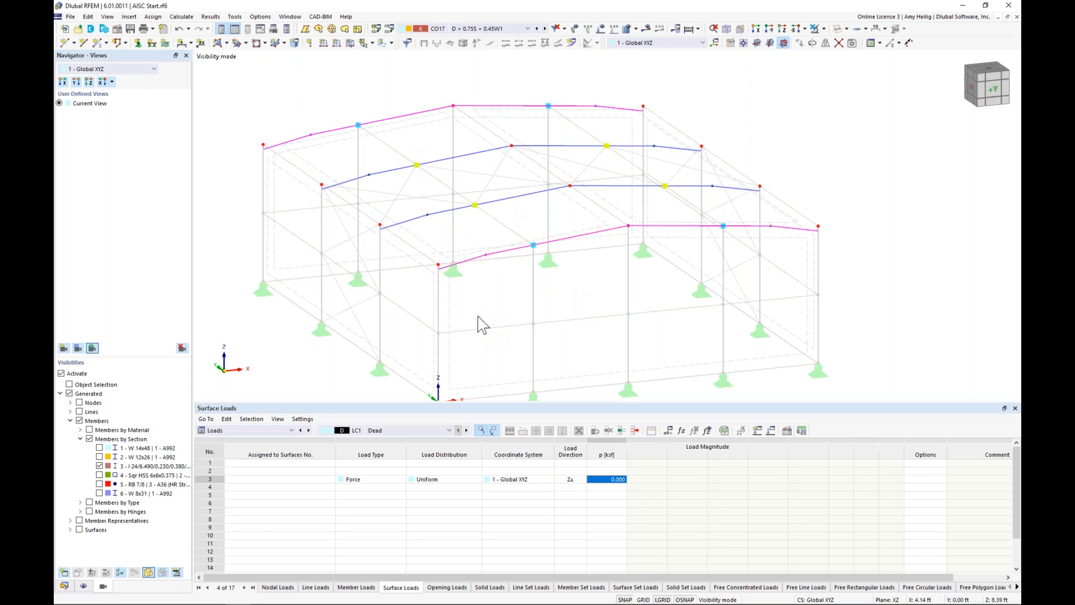
key("Escape")
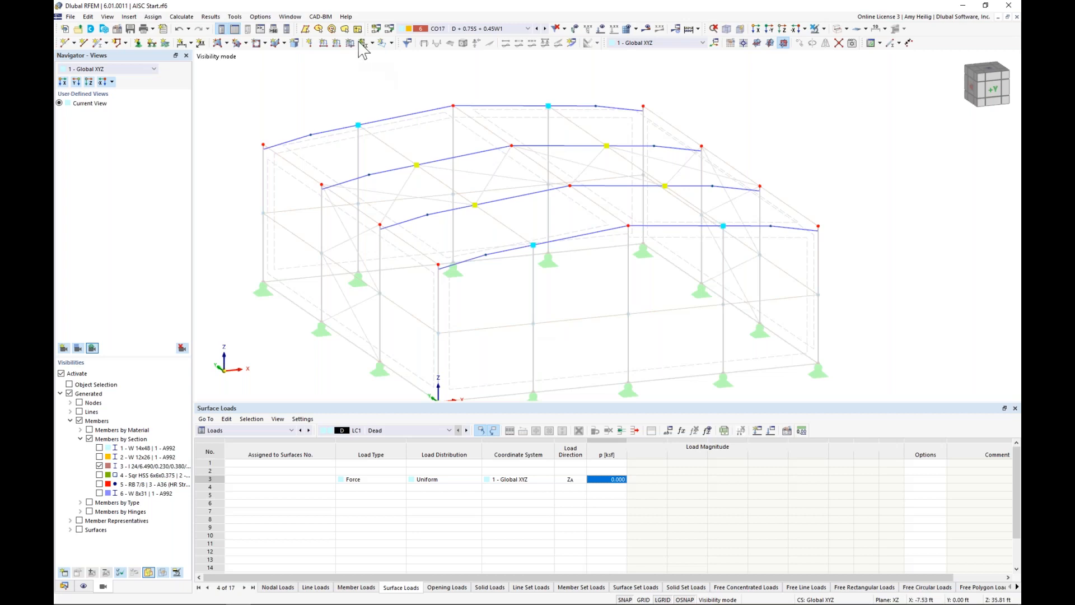
Activate steel design properties for the end moment frame rafters through their shared member representative.
mouse_move(359, 126)
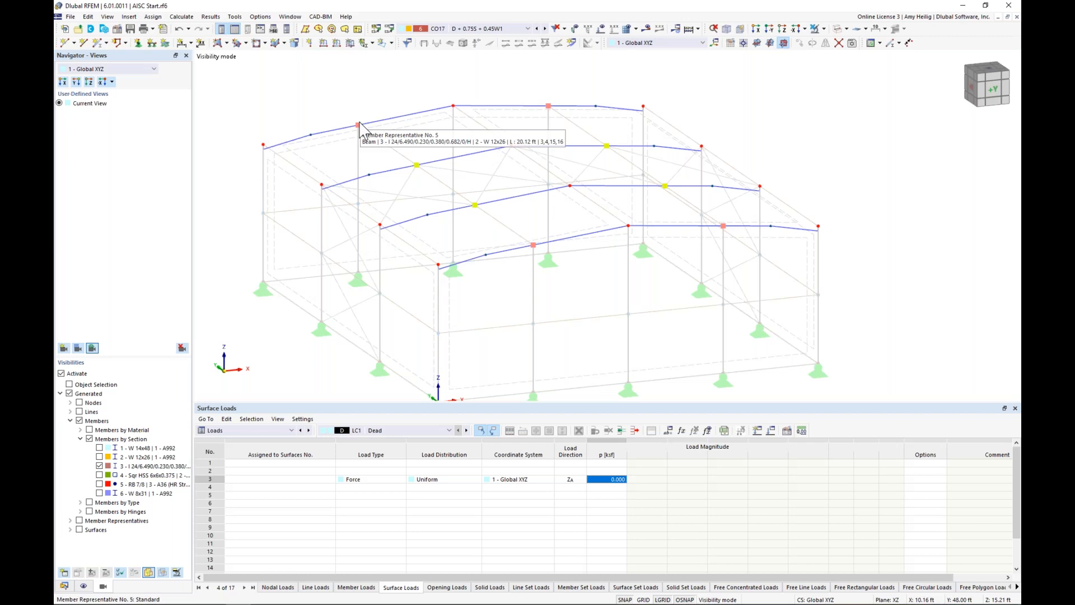
left_click(359, 124)
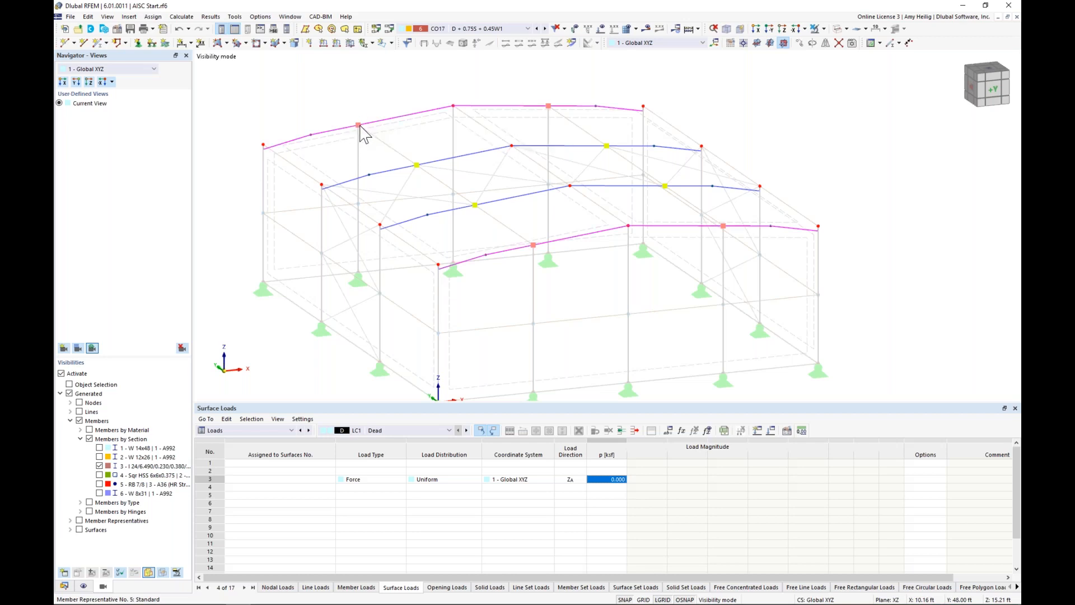
double_click(361, 127)
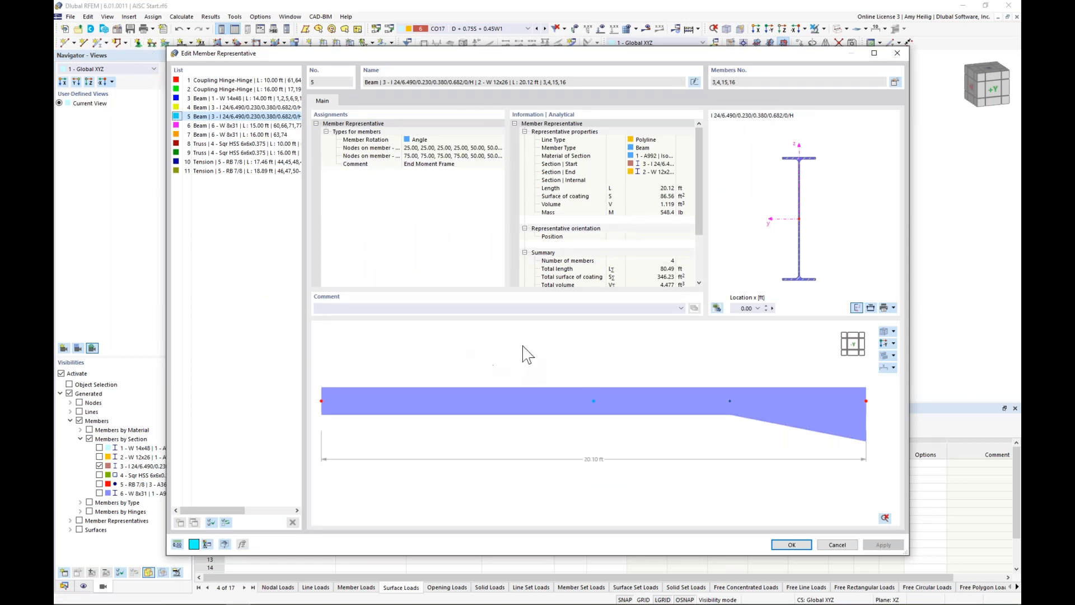
left_click(895, 83)
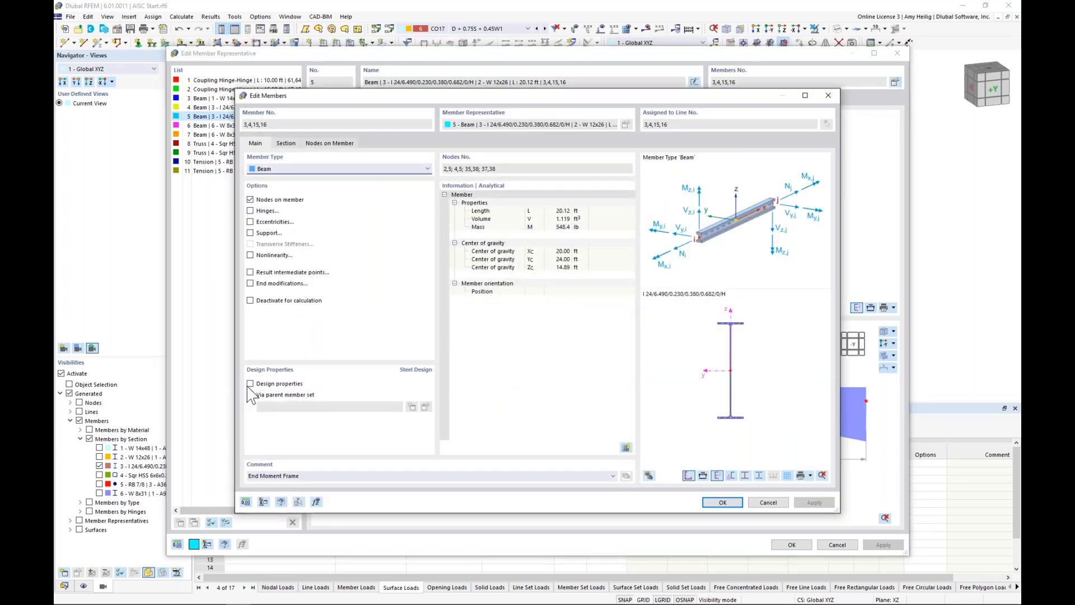
left_click(251, 383)
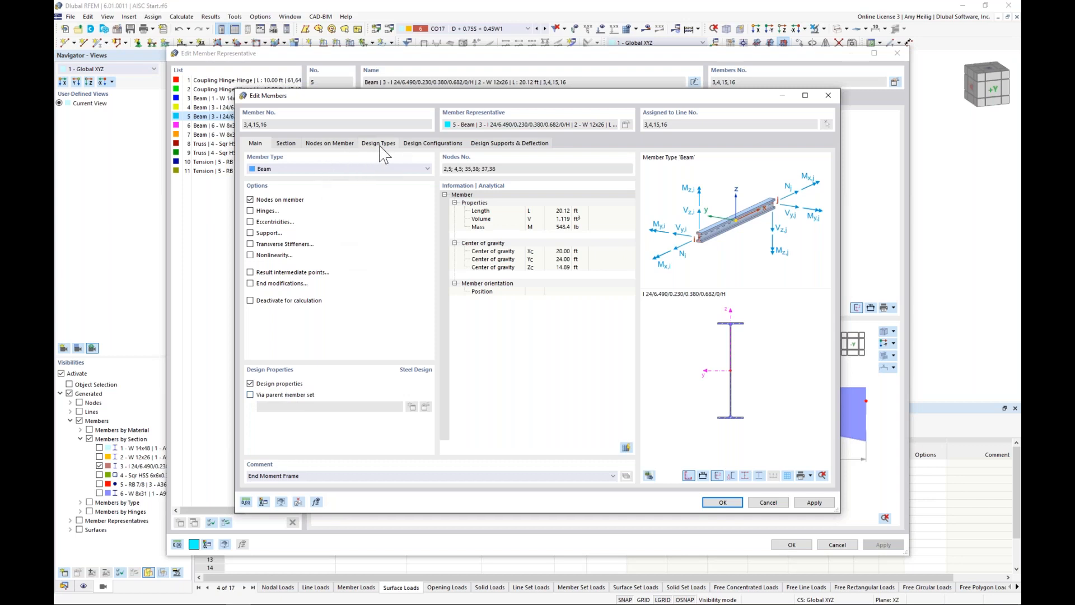
left_click(723, 503)
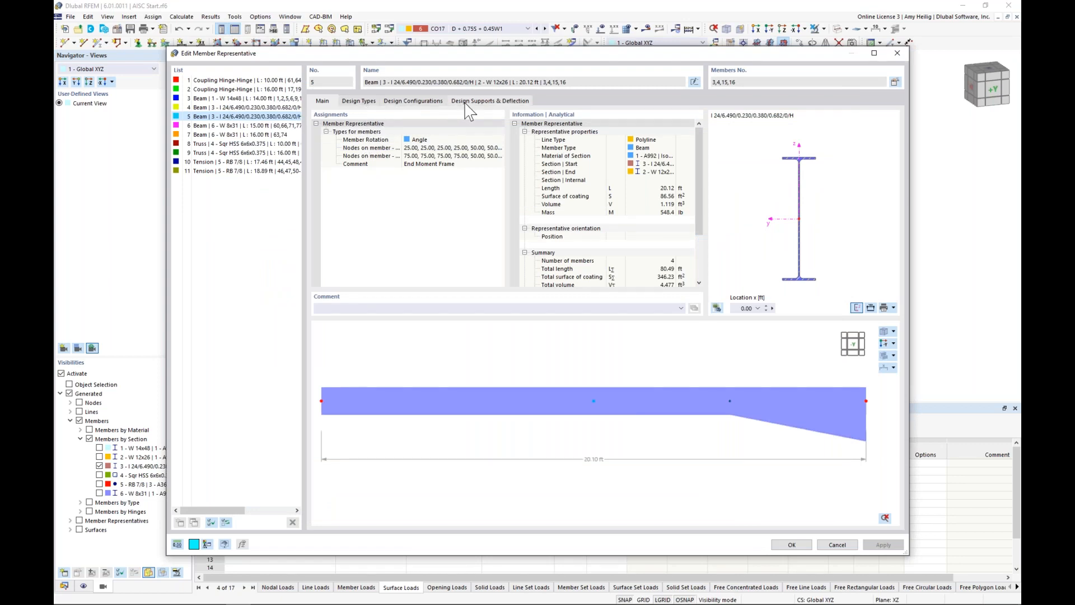
Create a new effective length definition for the end moment frame rafters and assign it to members 3, 4, 15 and 16.
left_click(362, 102)
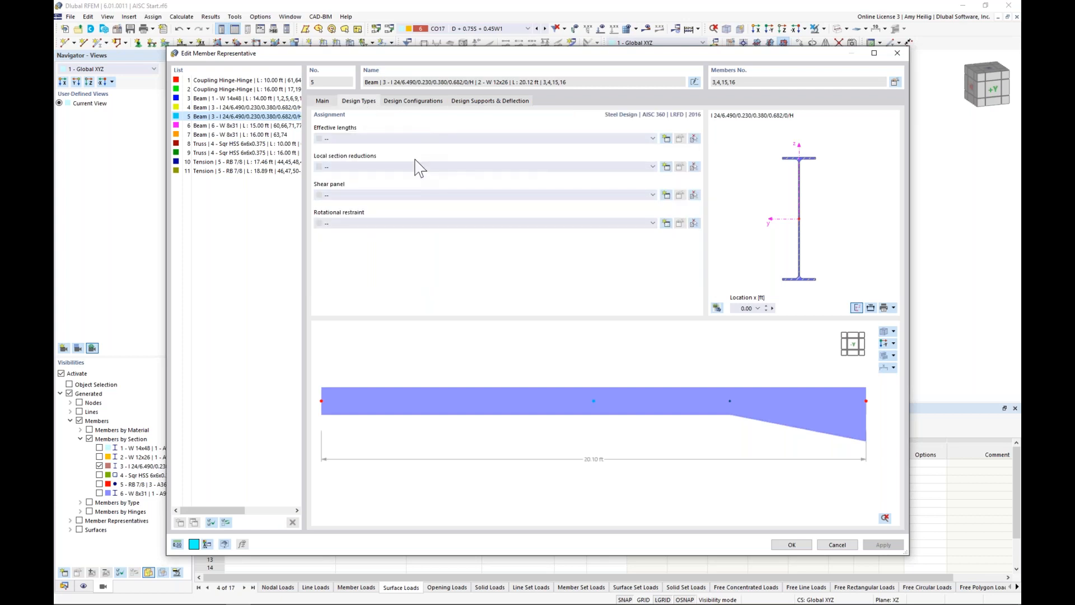
left_click(665, 139)
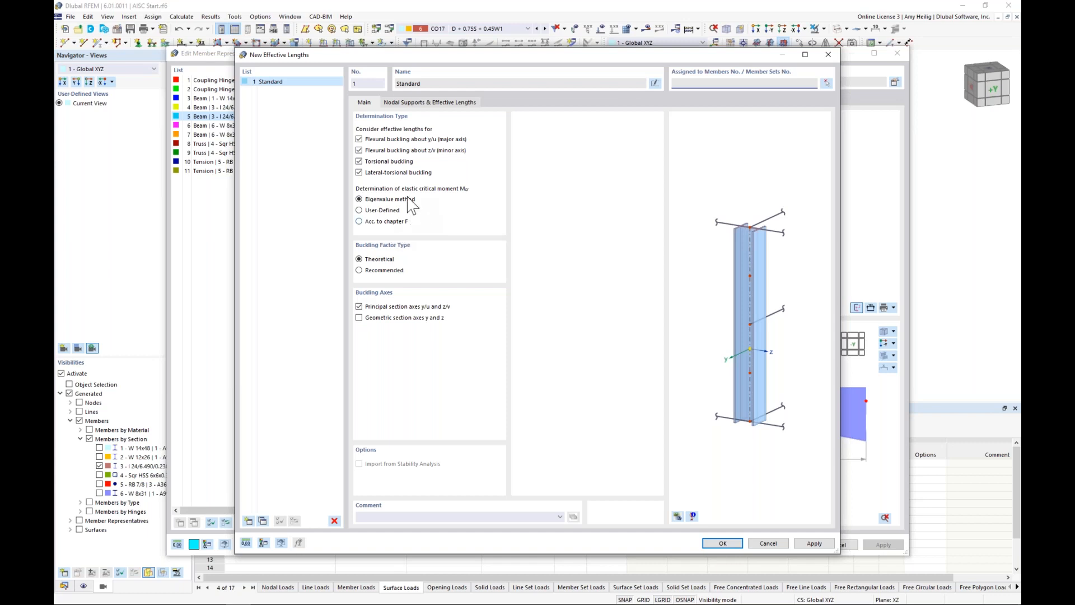
left_click(427, 104)
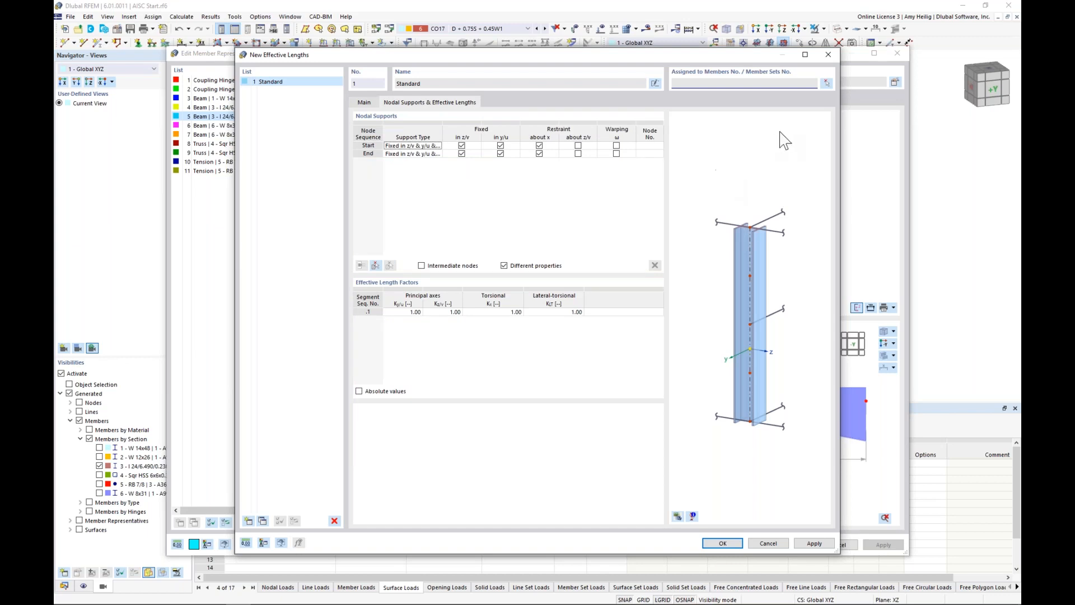
left_click(826, 85)
left_click(415, 114)
left_click(469, 106)
left_click(565, 238)
left_click(644, 227)
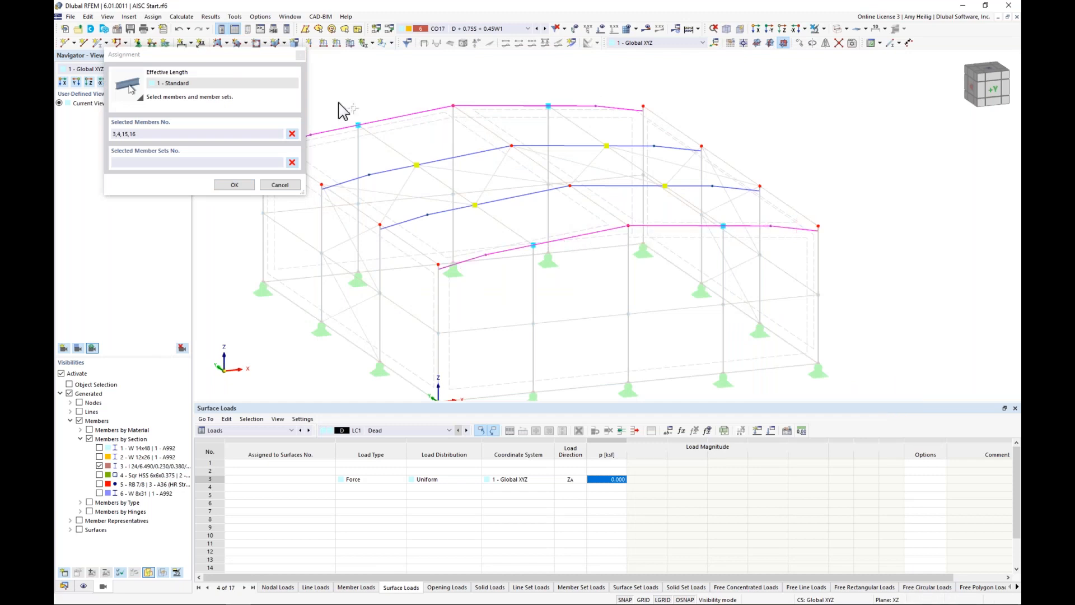
left_click(234, 185)
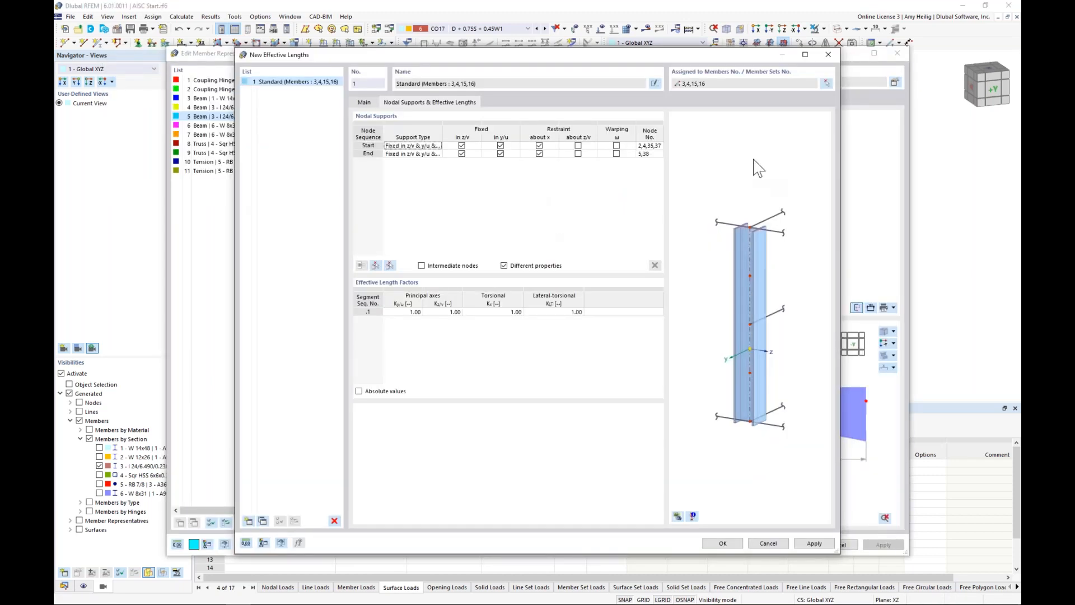
Show the model preview, activate intermediate nodes for the end frame rafters' nodal supports and import them from a rafter in the model.
left_click(692, 516)
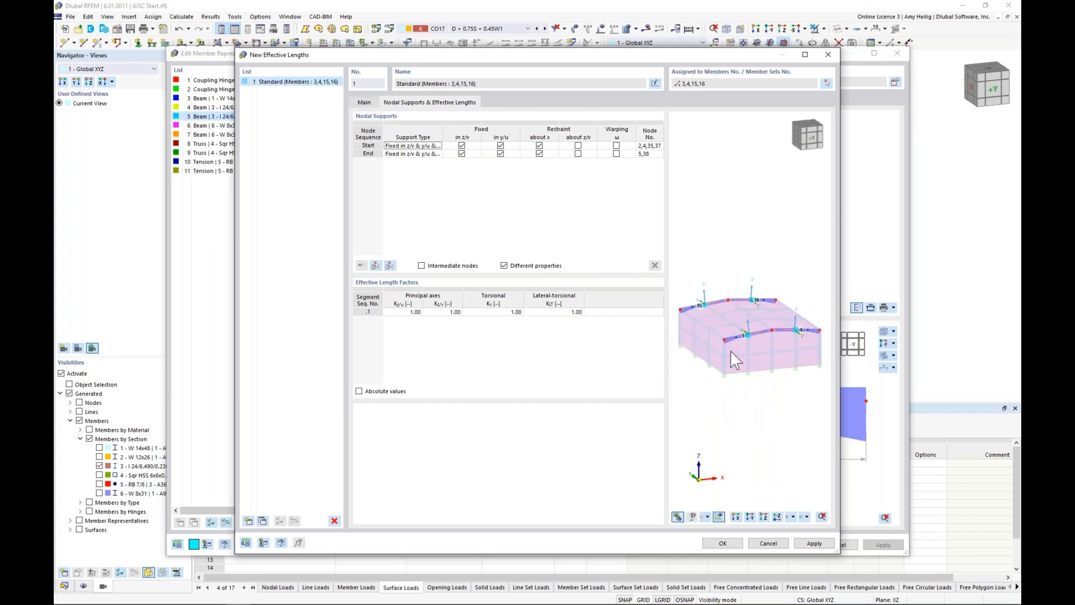
scroll(705, 301, "up", 5)
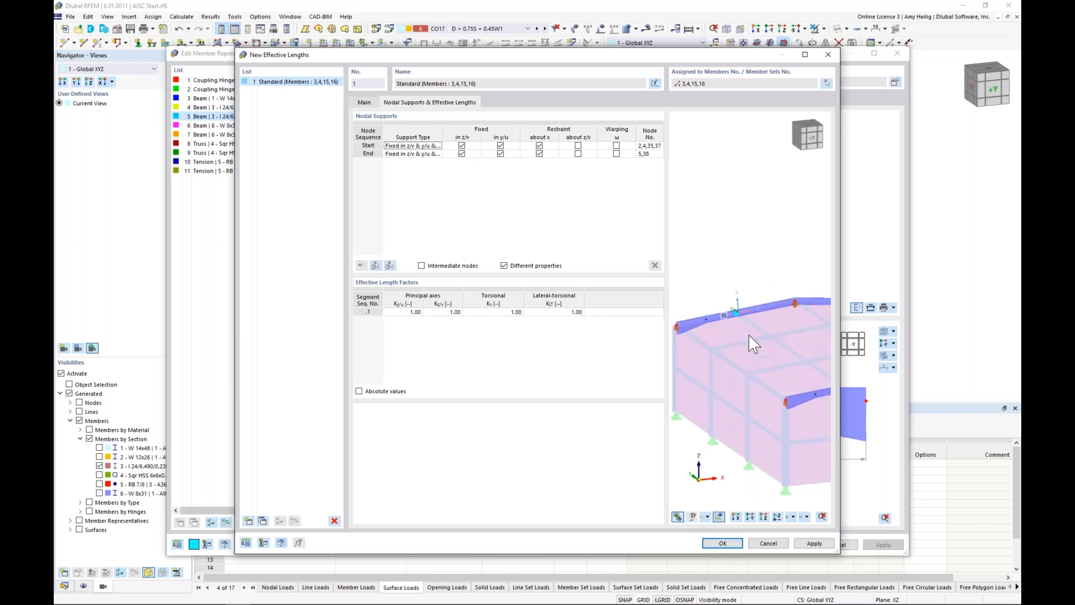
scroll(714, 330, "down", 3)
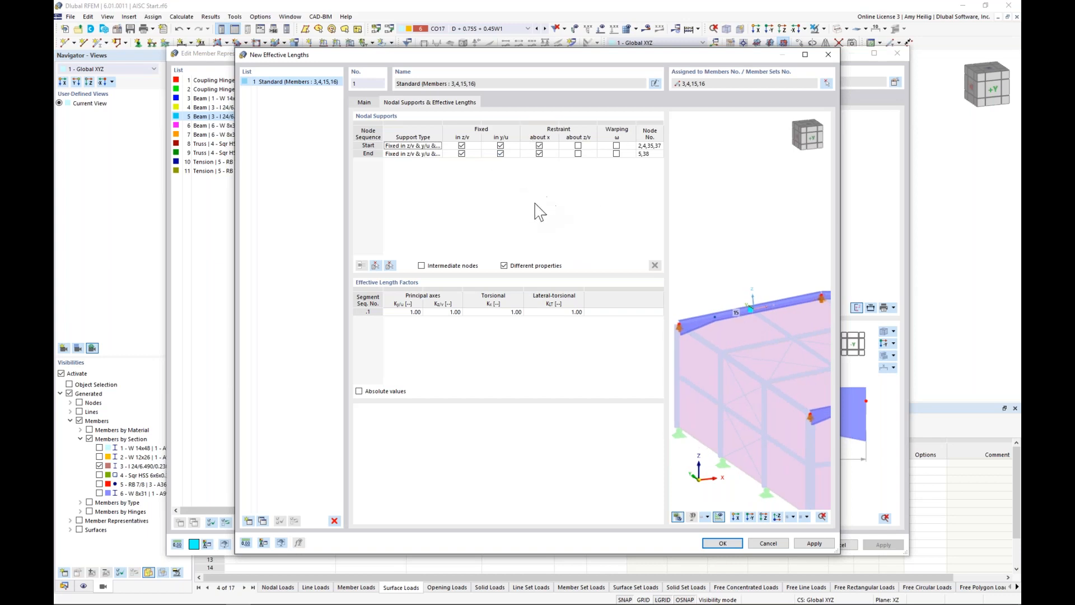
left_click(422, 266)
left_click(374, 265)
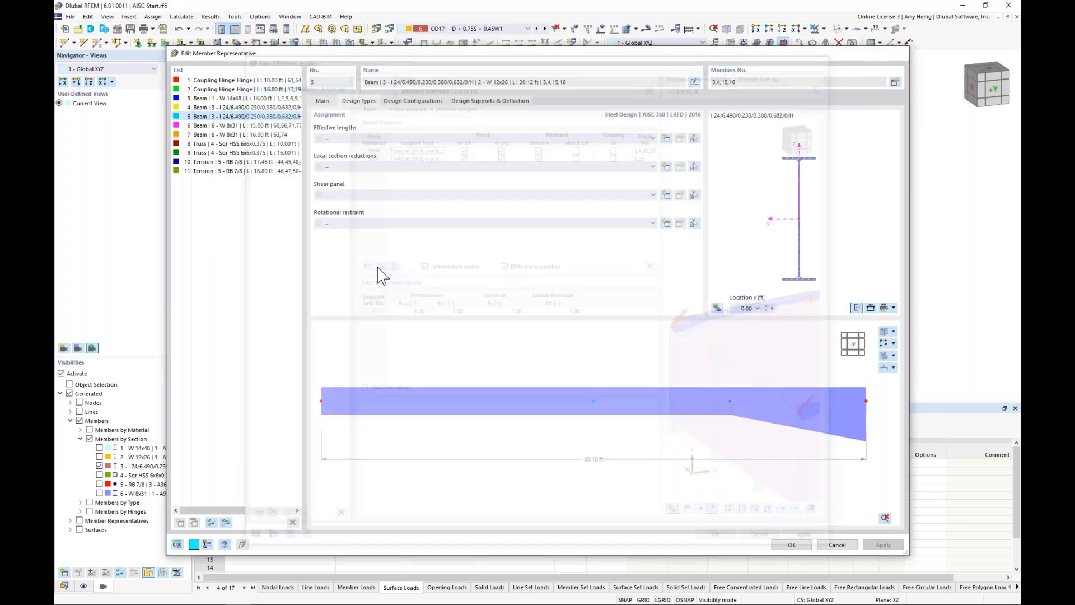
left_click(381, 120)
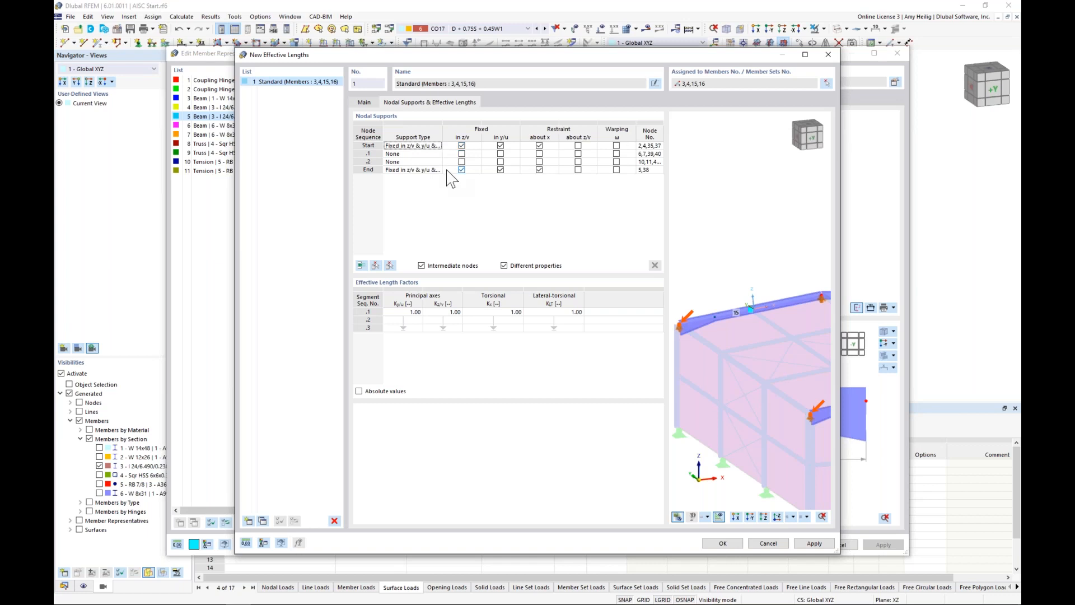
Fix intermediate node .2 of the end frame rafters in z/v and y/u, restrain it about x, and accept the effective length.
left_click(433, 154)
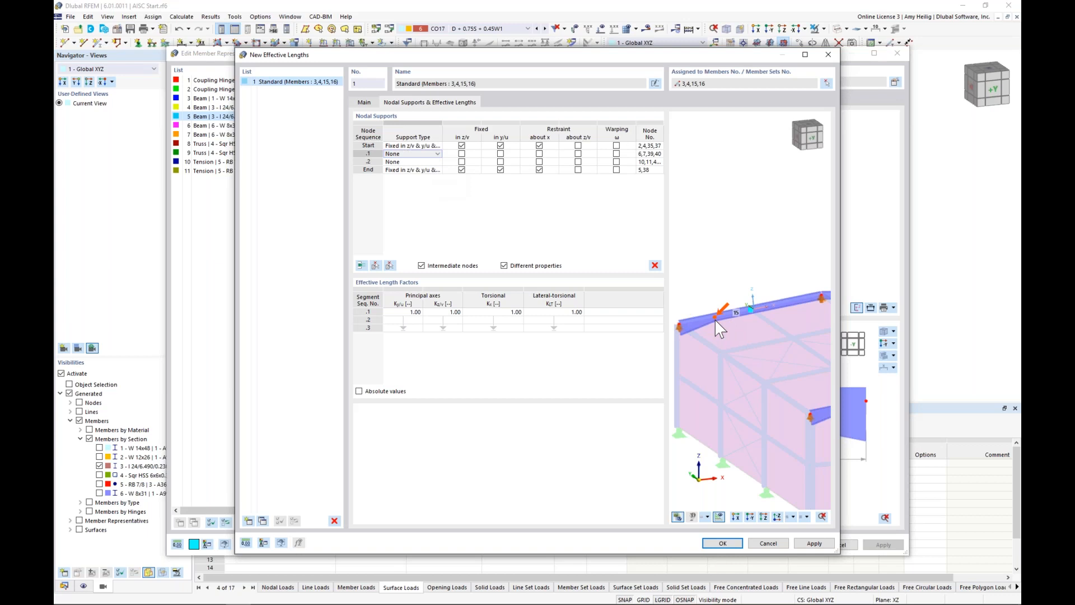
left_click(404, 162)
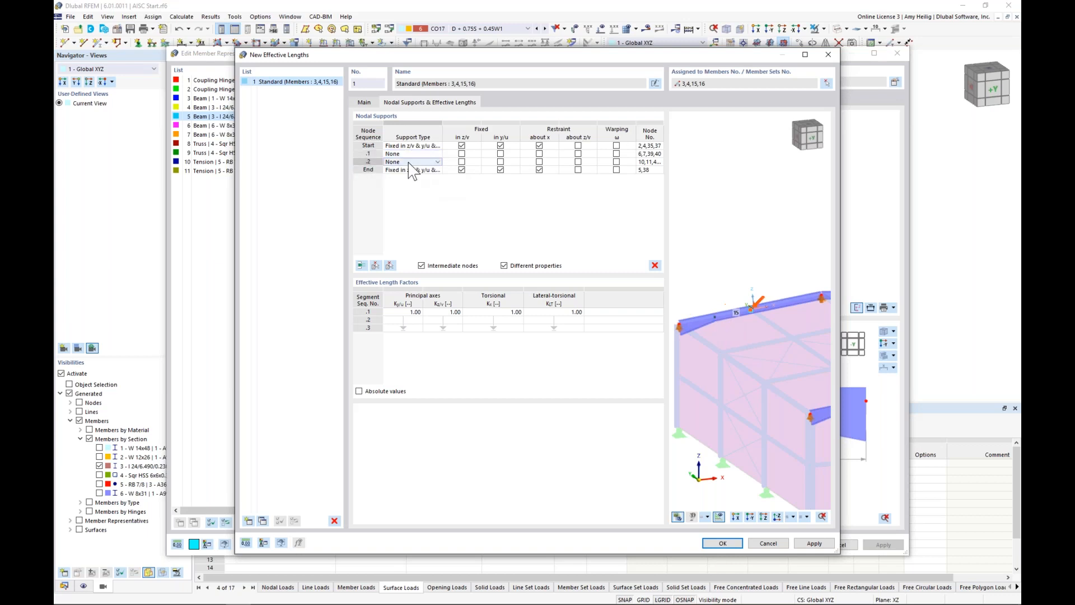
mouse_move(724, 370)
middle_mouse_down("ctrl")
mouse_move(816, 360)
mouse_move(757, 383)
mouse_move(792, 390)
mouse_move(729, 335)
middle_mouse_up("ctrl")
scroll(741, 348, "up", 4)
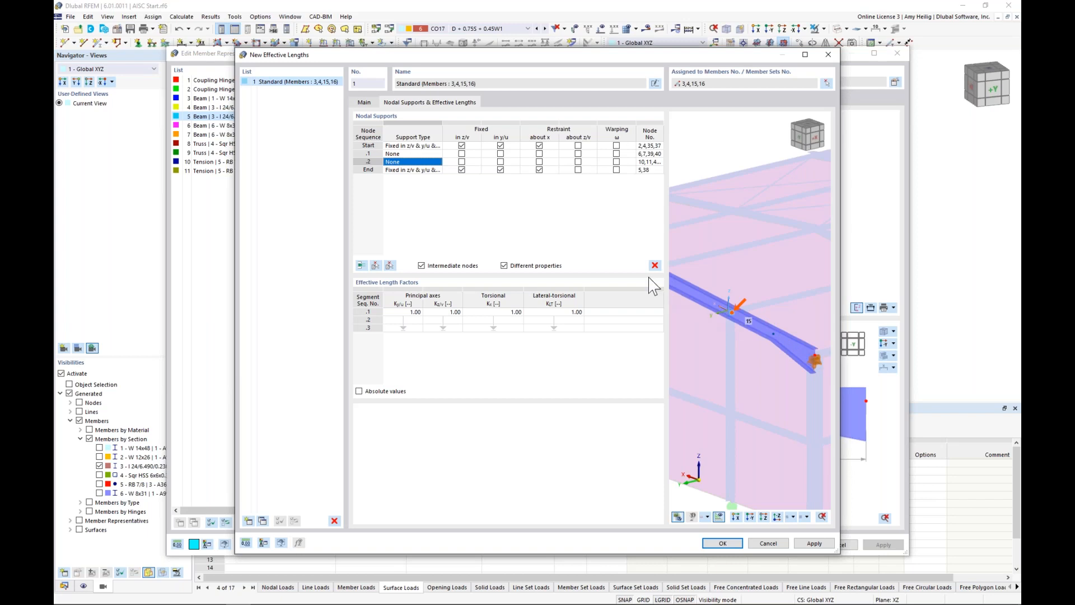
left_click(501, 162)
left_click(501, 162)
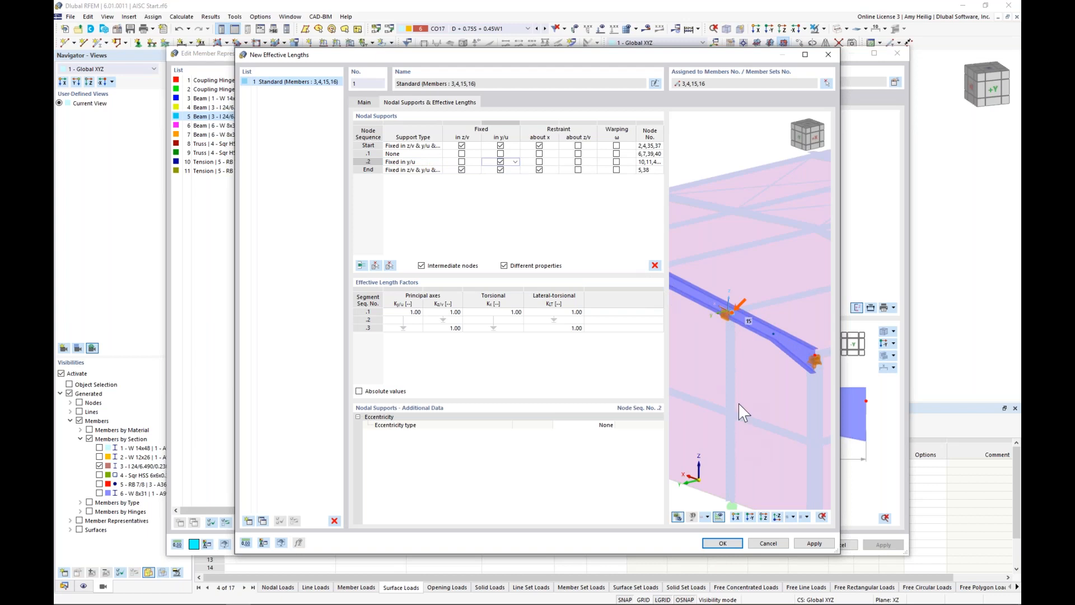
left_click(461, 162)
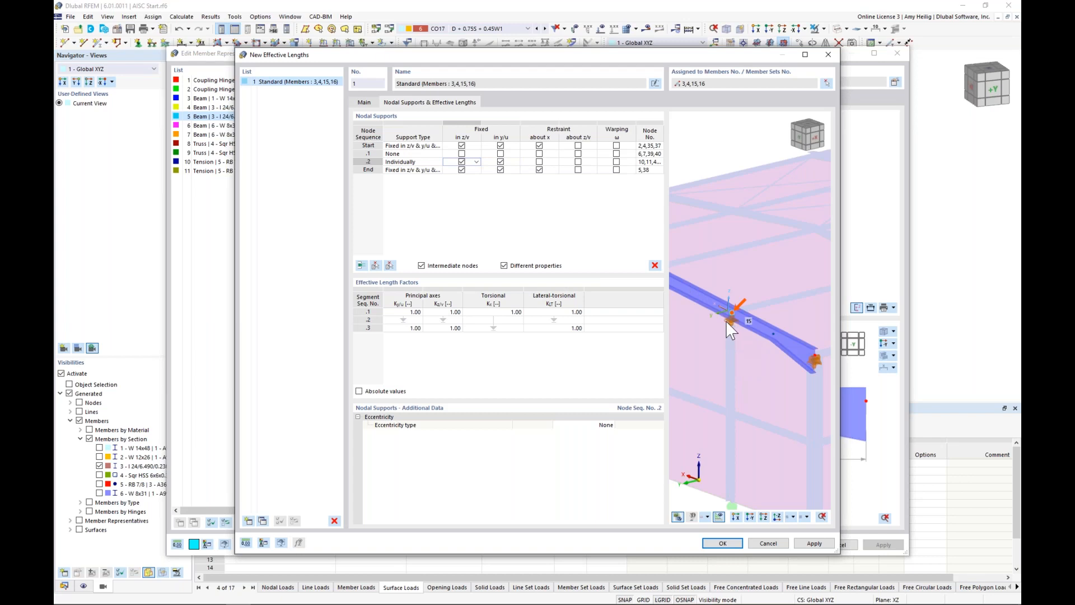
left_click(539, 162)
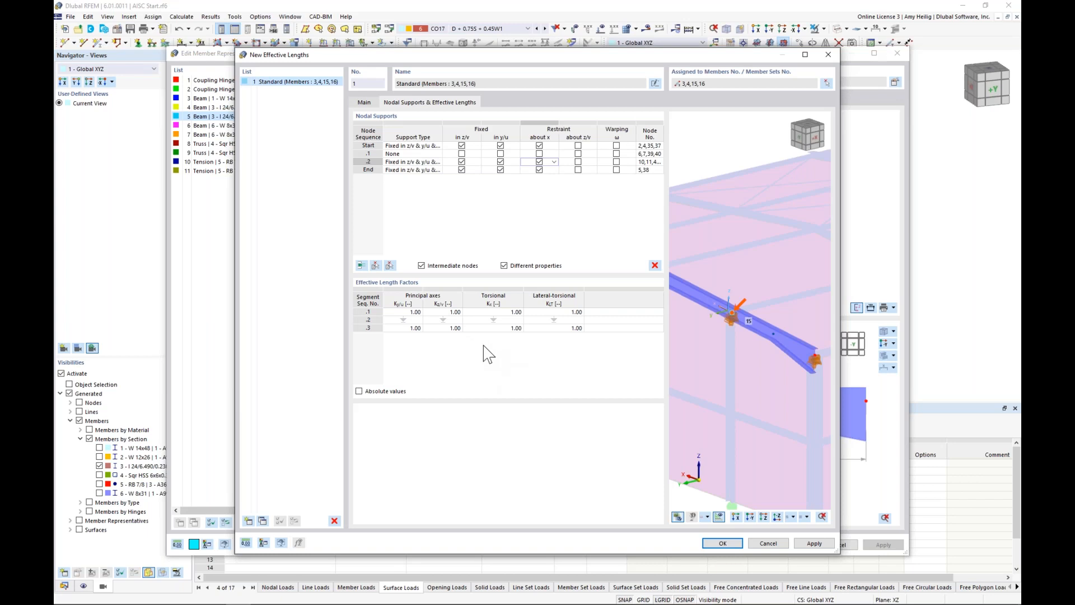
left_click(724, 545)
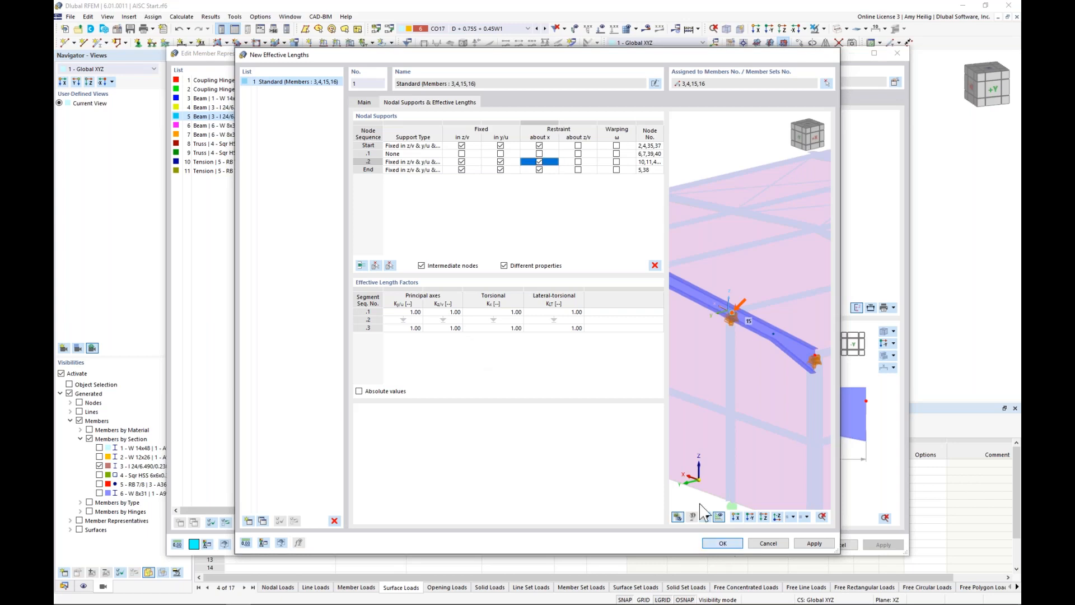
mouse_move(578, 415)
middle_mouse_down("ctrl")
mouse_move(492, 427)
mouse_move(587, 429)
middle_mouse_up("ctrl")
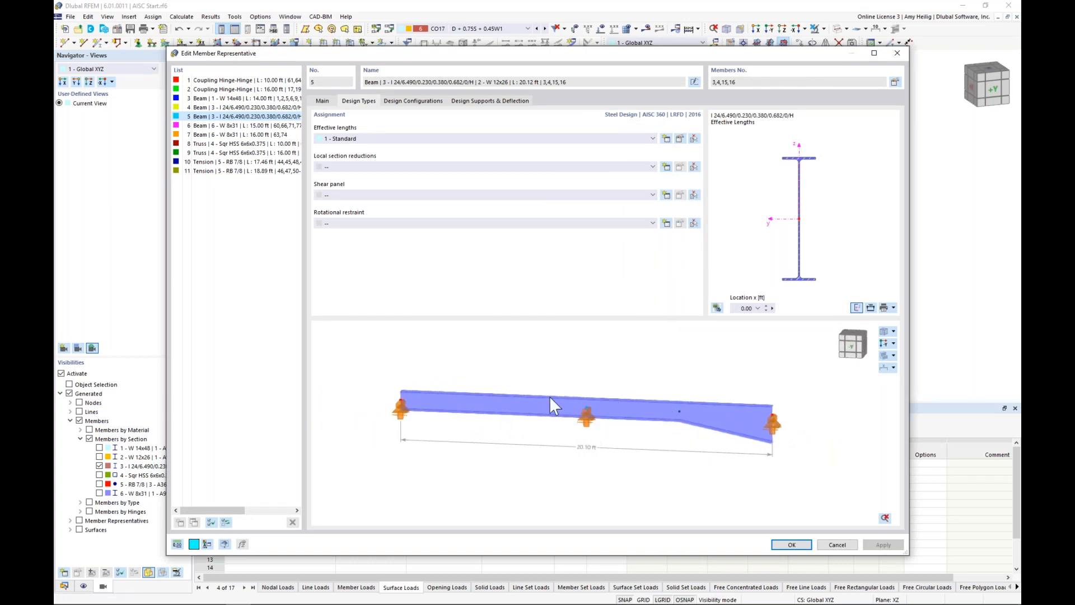
Activate steel design properties for the interior frame rafters (members 7, 8, 11, 12) through their shared member representative.
left_click(220, 107)
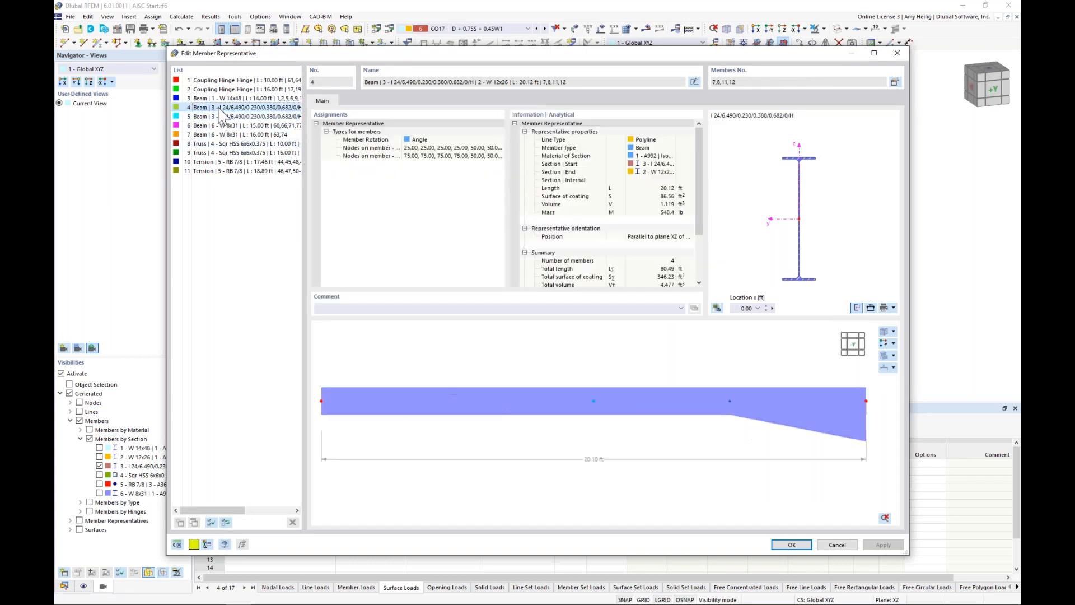
left_click_drag(385, 52, 383, 333)
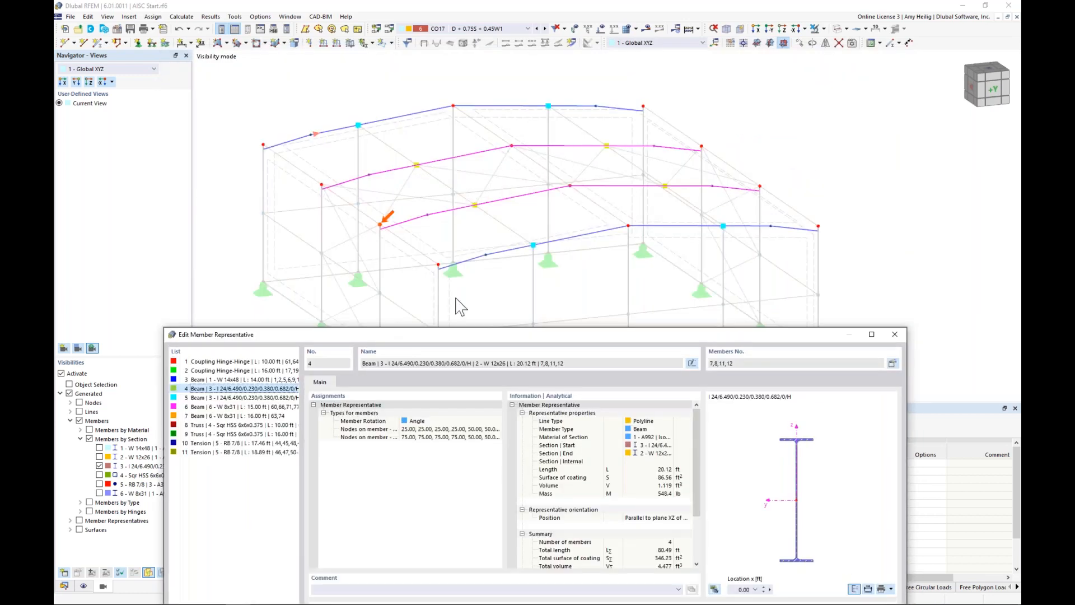
left_click_drag(482, 334, 506, 300)
left_click_drag(520, 262, 488, 63)
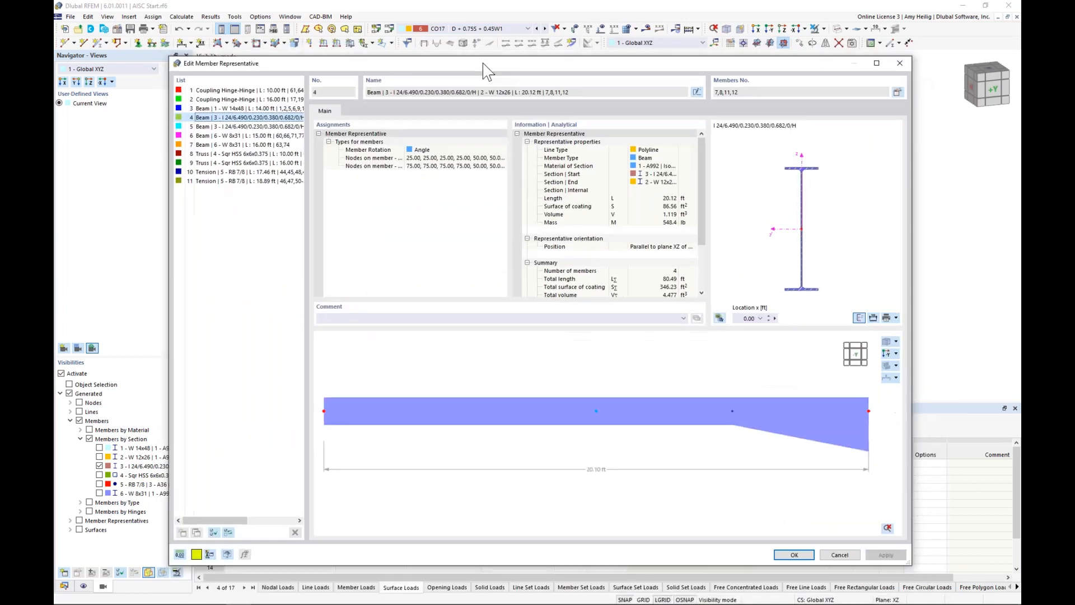
left_click(897, 91)
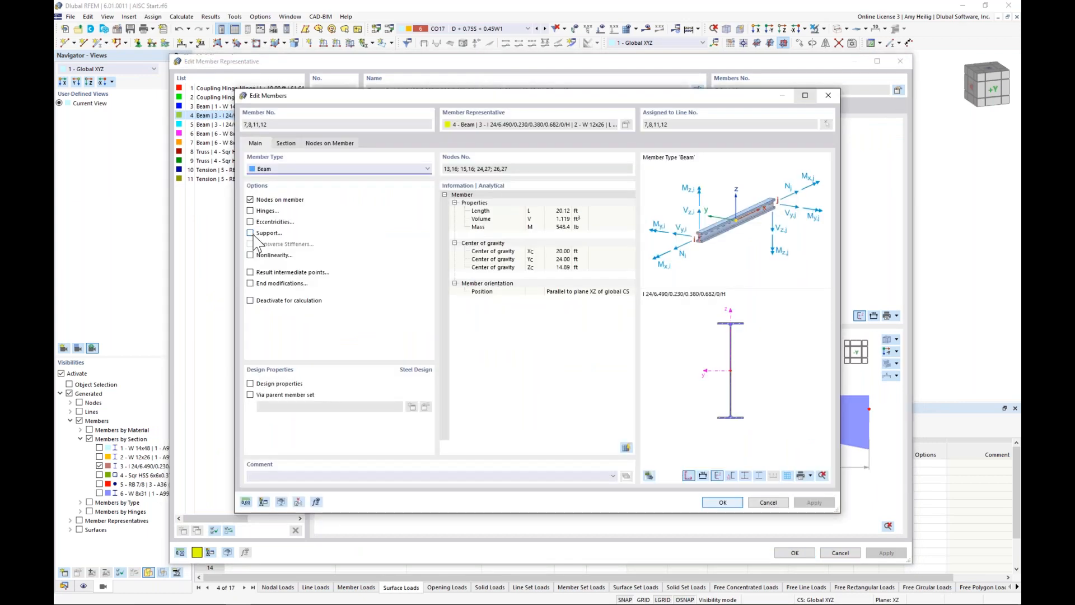
left_click(250, 385)
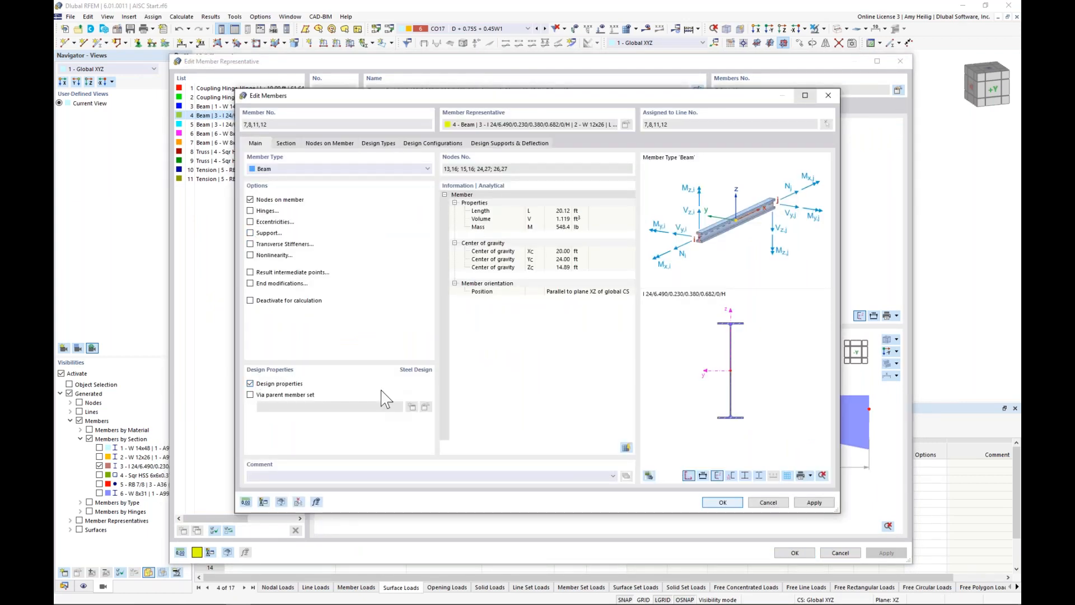
left_click(722, 502)
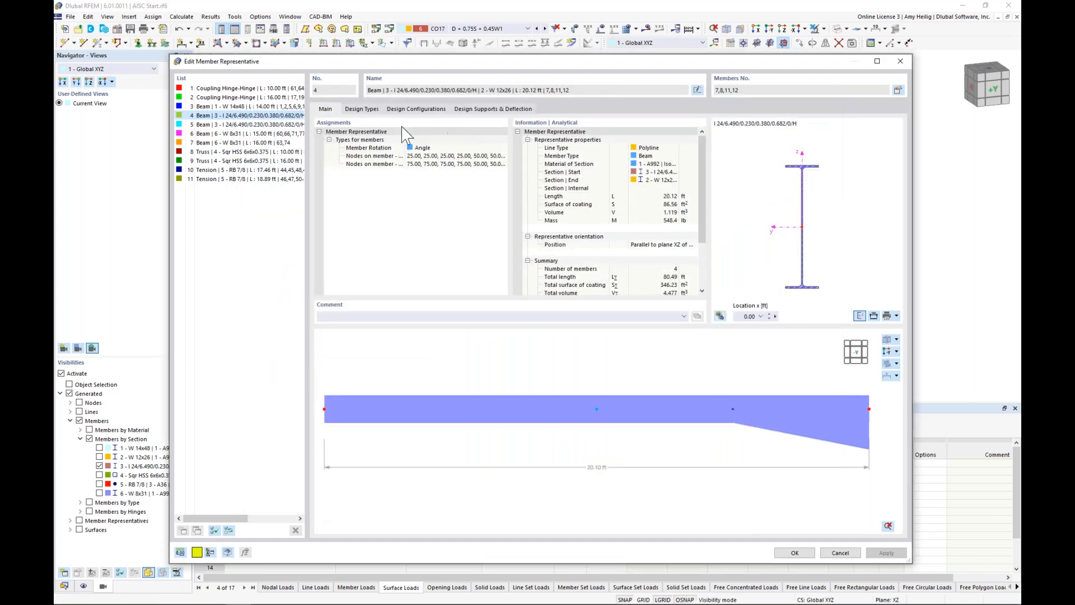
Create a second effective length definition and assign it to the interior frame rafters, members 7, 8, 11 and 12.
left_click(362, 110)
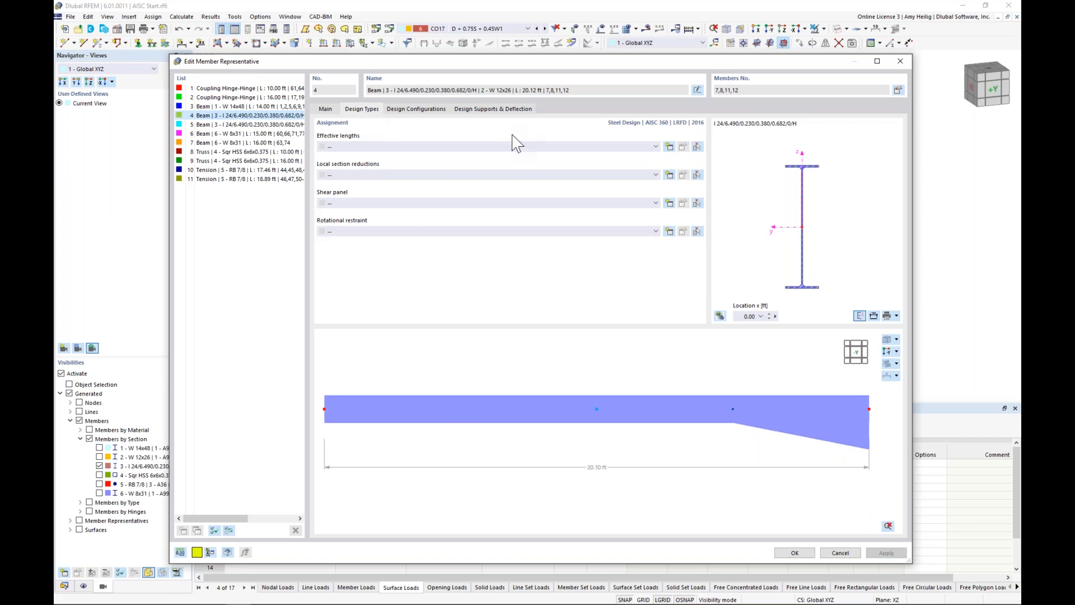
left_click(669, 148)
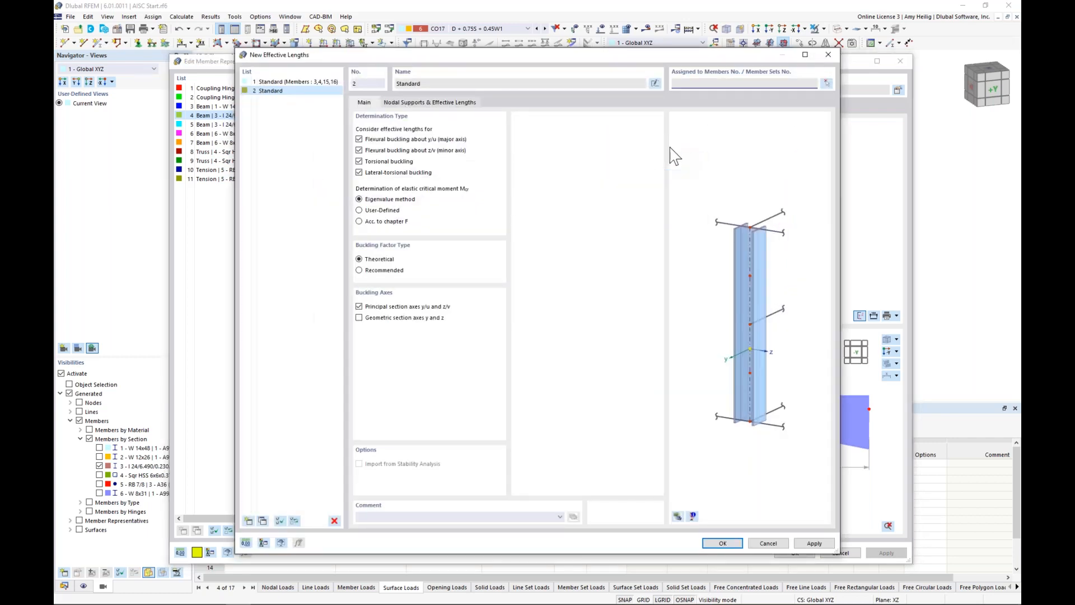
left_click(424, 103)
left_click(828, 83)
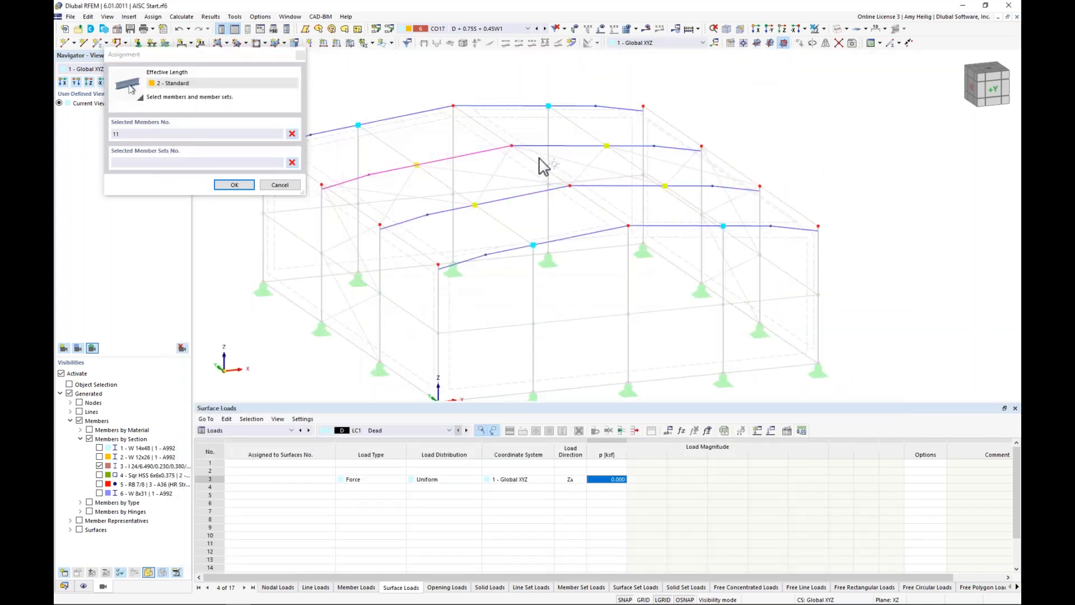
left_click(537, 191)
left_click(609, 186)
left_click(234, 184)
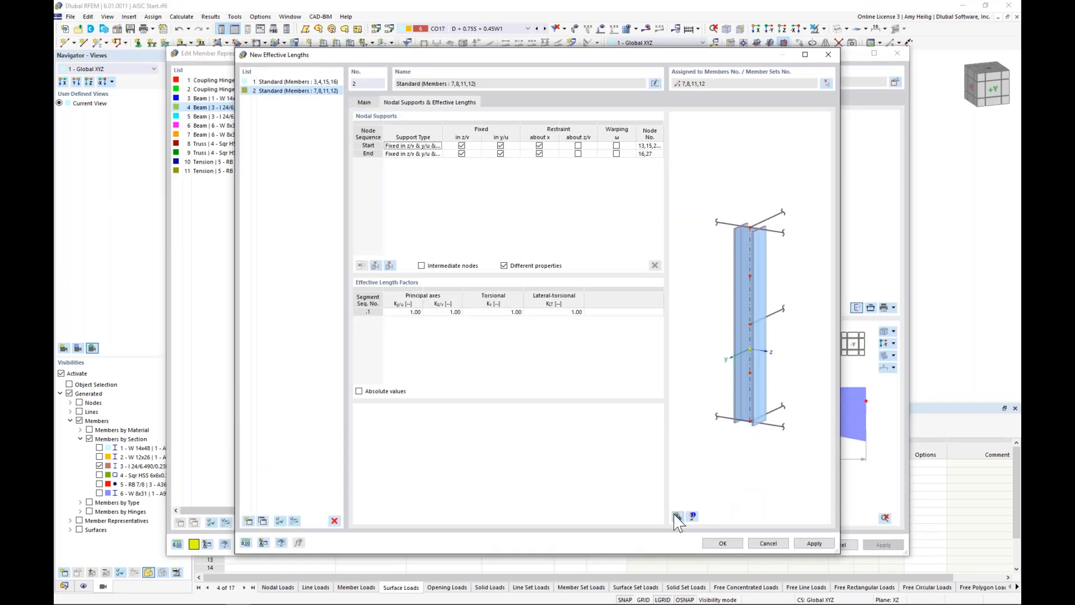
Show the model preview, activate intermediate nodes for the interior rafters' nodal supports and import them from an interior rafter.
left_click(678, 515)
scroll(701, 318, "up", 3)
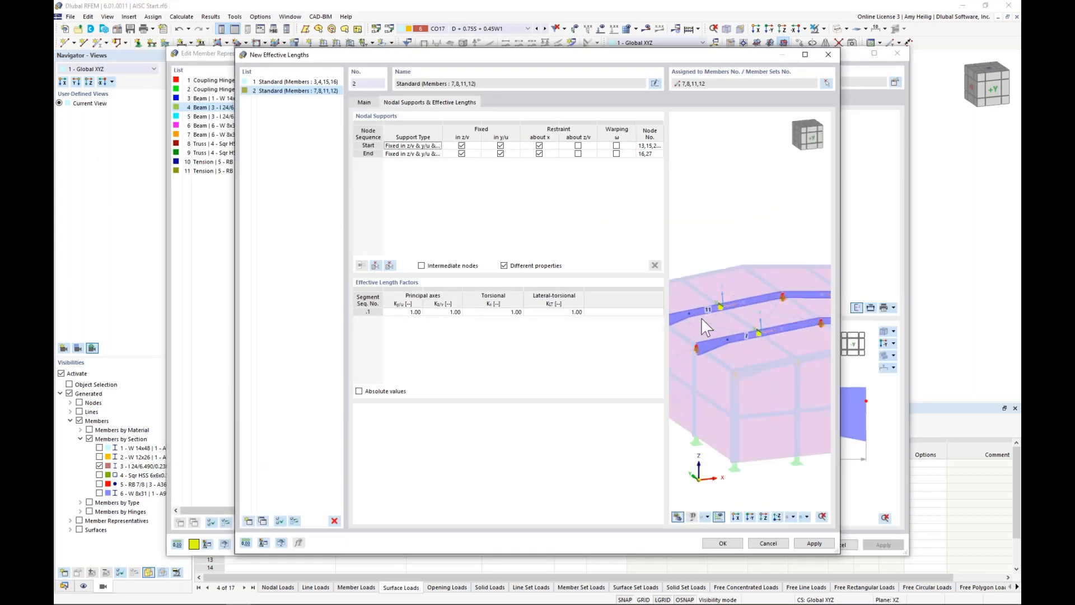
middle_click_drag(701, 318, 732, 307, "ctrl")
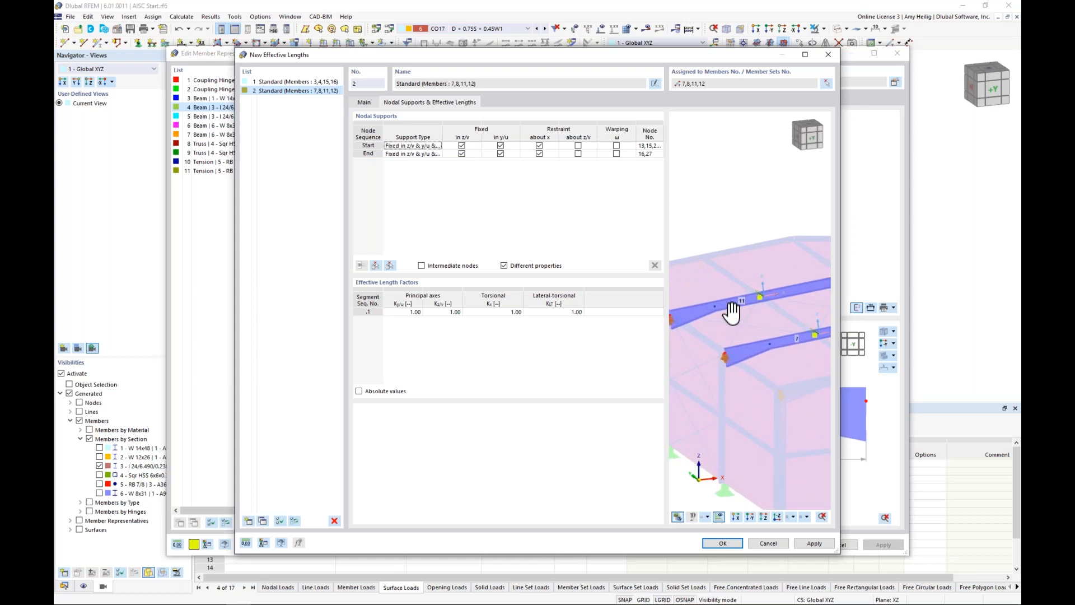
left_click(421, 265)
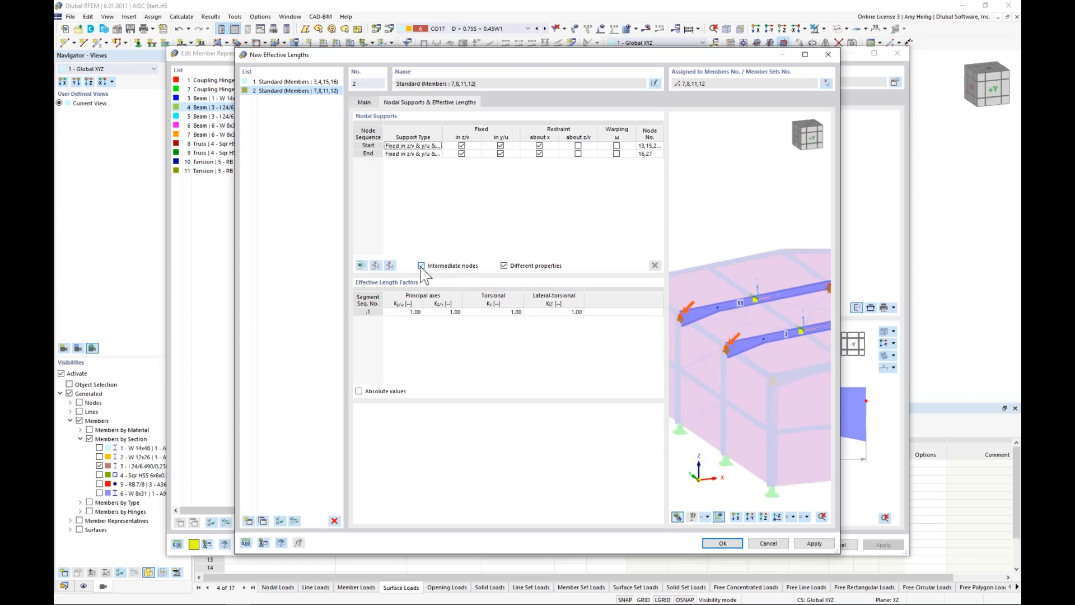
left_click(376, 265)
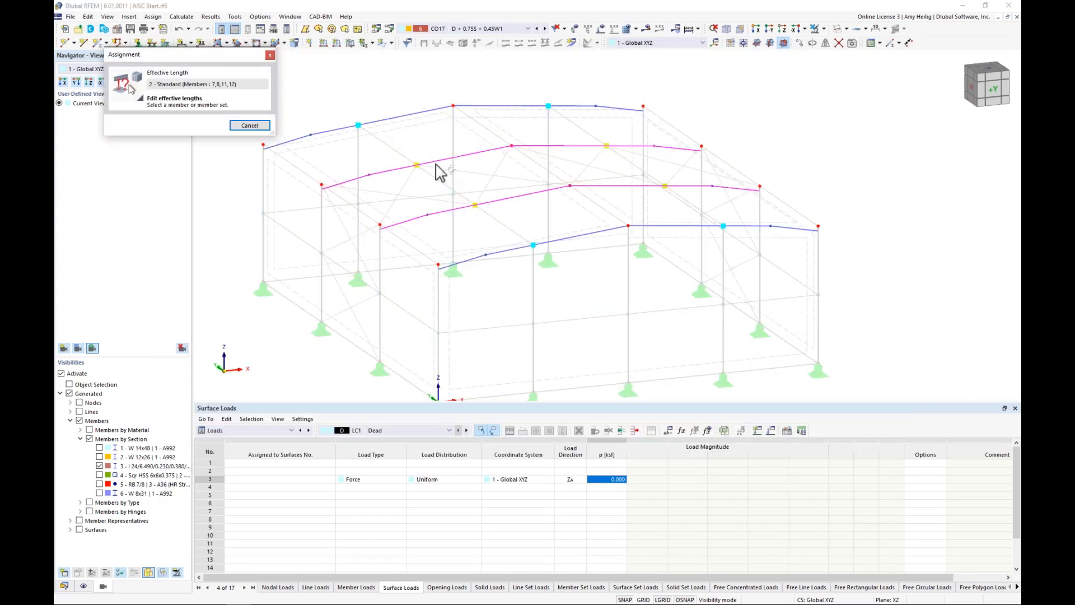
left_click(436, 160)
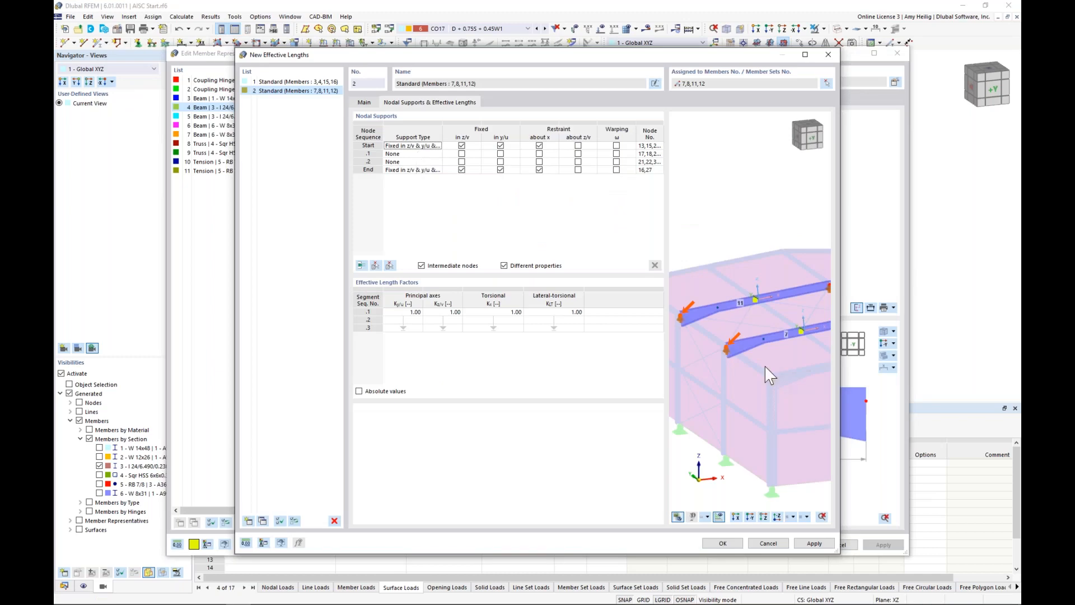
Fix intermediate node .2 of the interior frame rafters in y/u only.
middle_click_drag(694, 342, 707, 338)
left_click(475, 147)
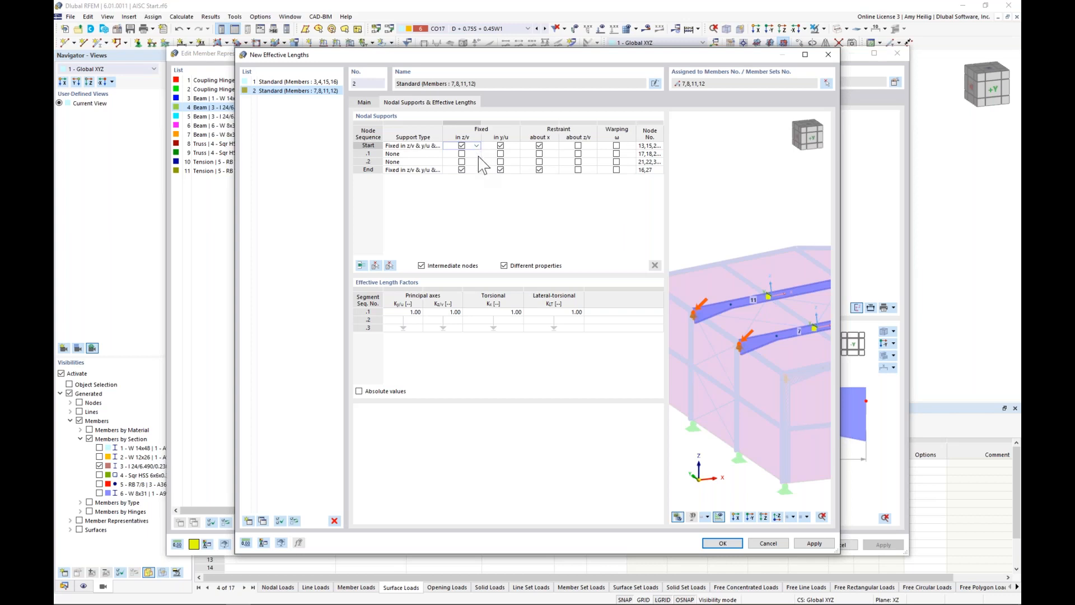
left_click(477, 161)
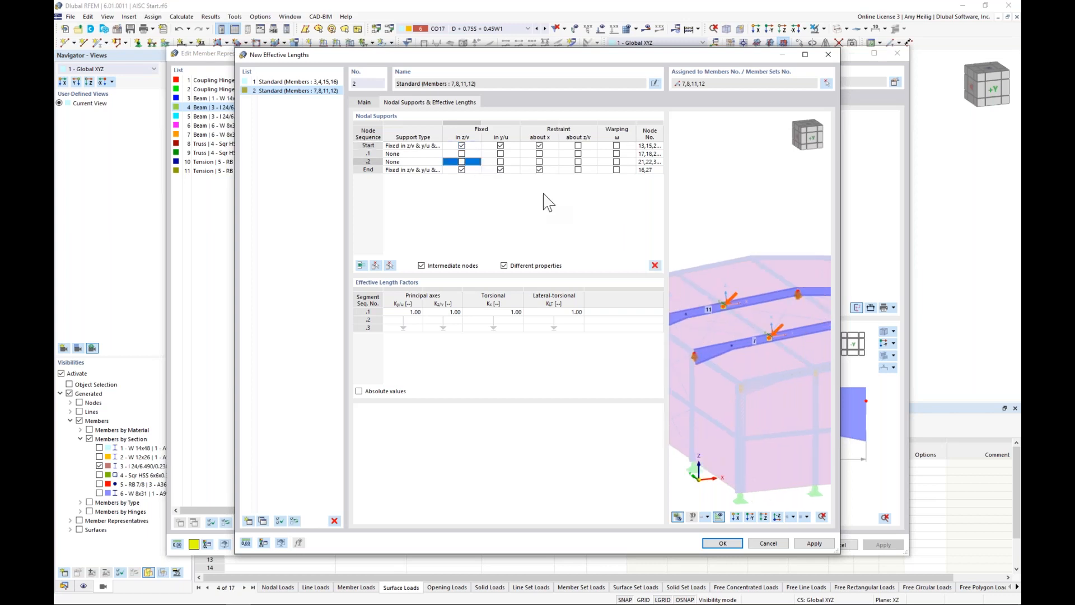
left_click(501, 162)
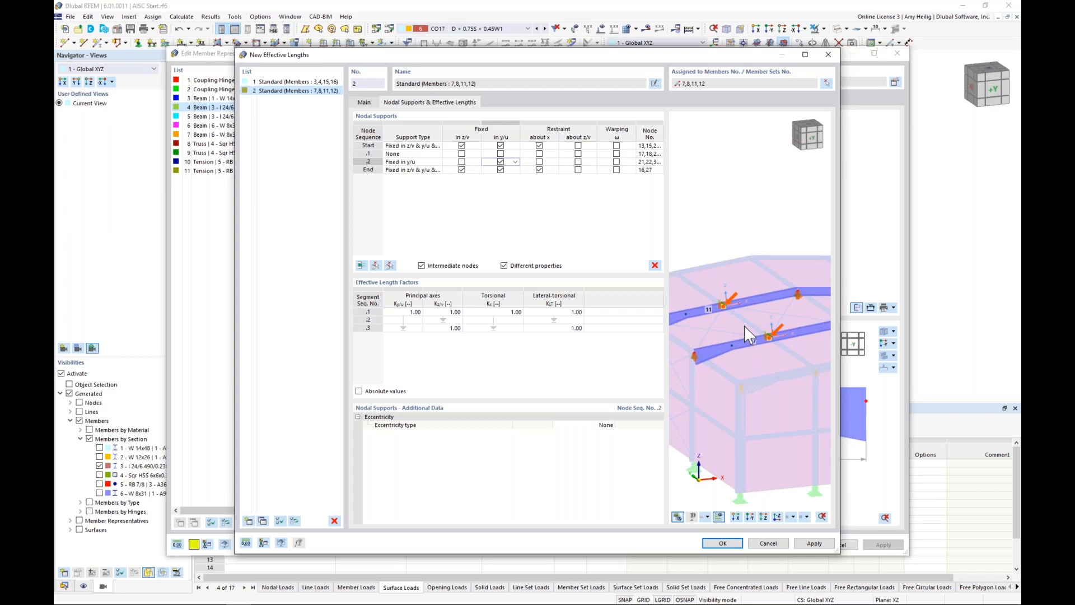
scroll(726, 319, "up", 4)
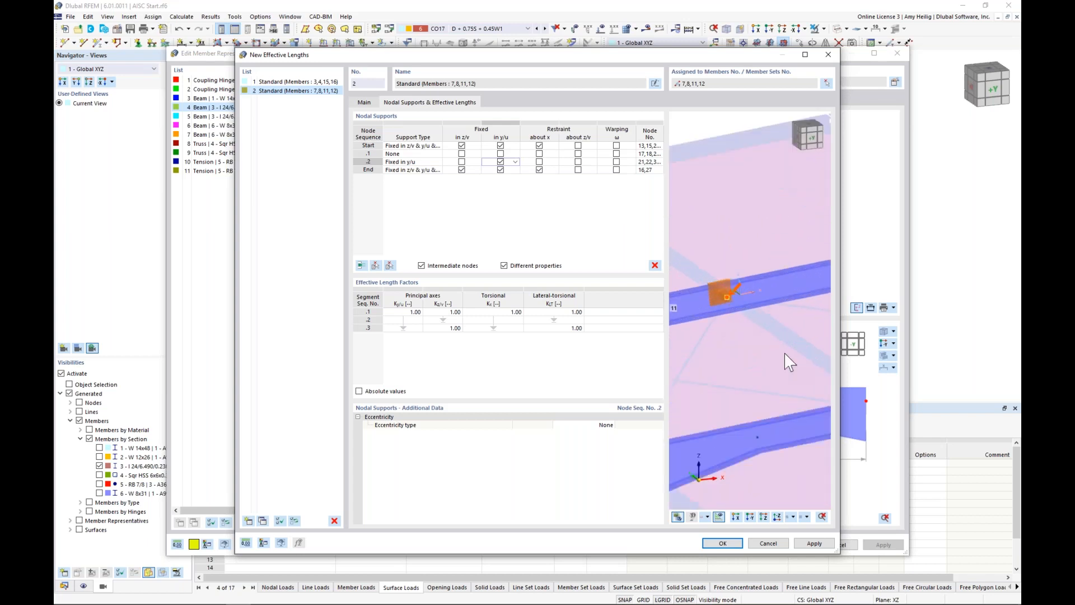
scroll(740, 311, "down", 1)
scroll(740, 312, "down", 2)
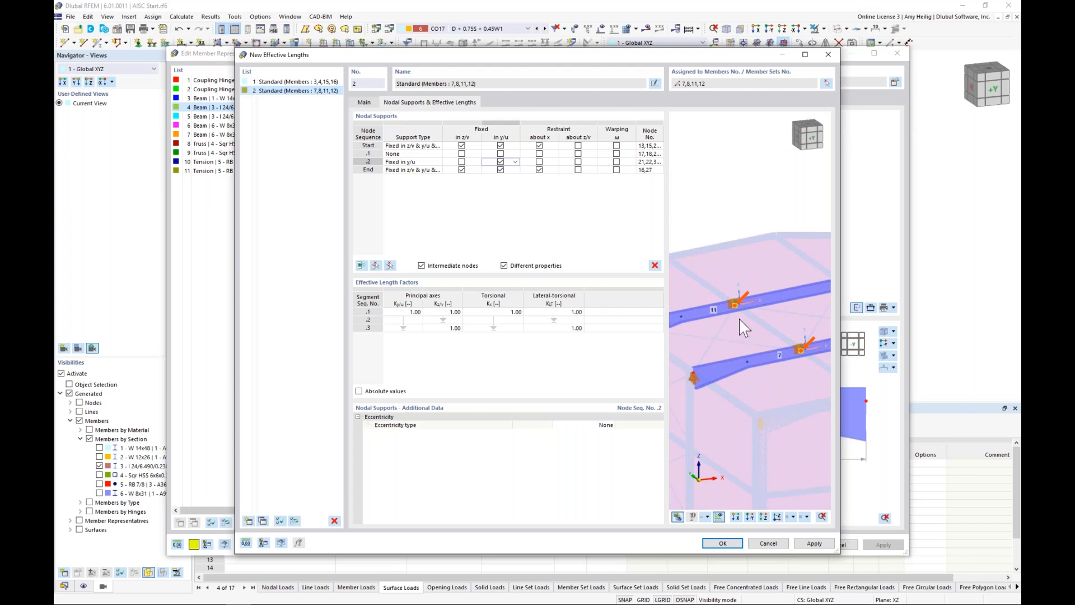
Remove the z/v fixity and the restraint about x from the interior rafters' end node, keeping it fixed in y/u.
middle_click_drag(775, 315, 713, 324)
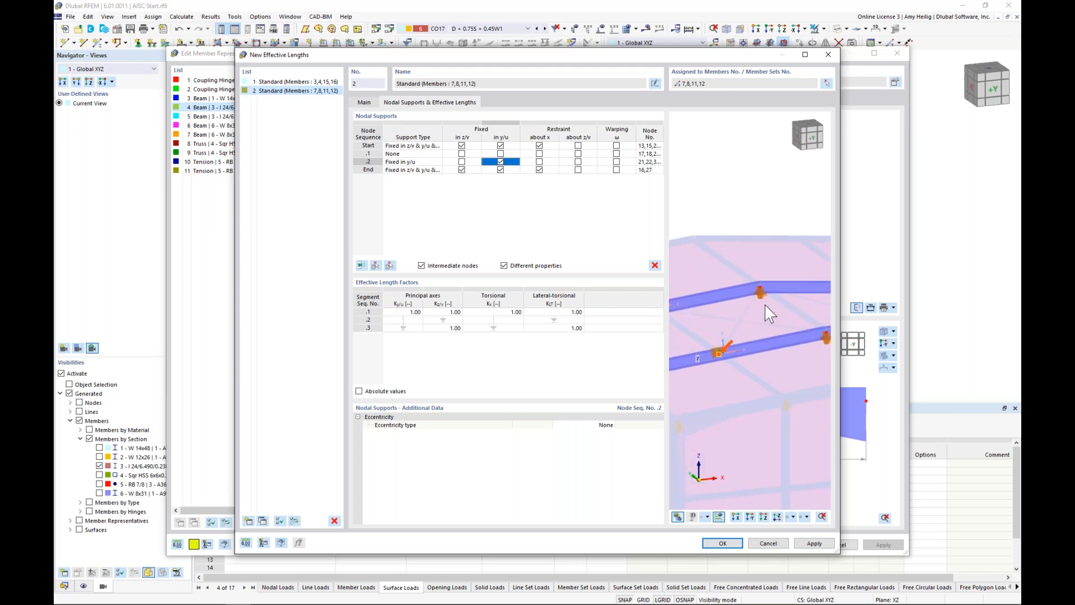
left_click(513, 170)
left_click(463, 170)
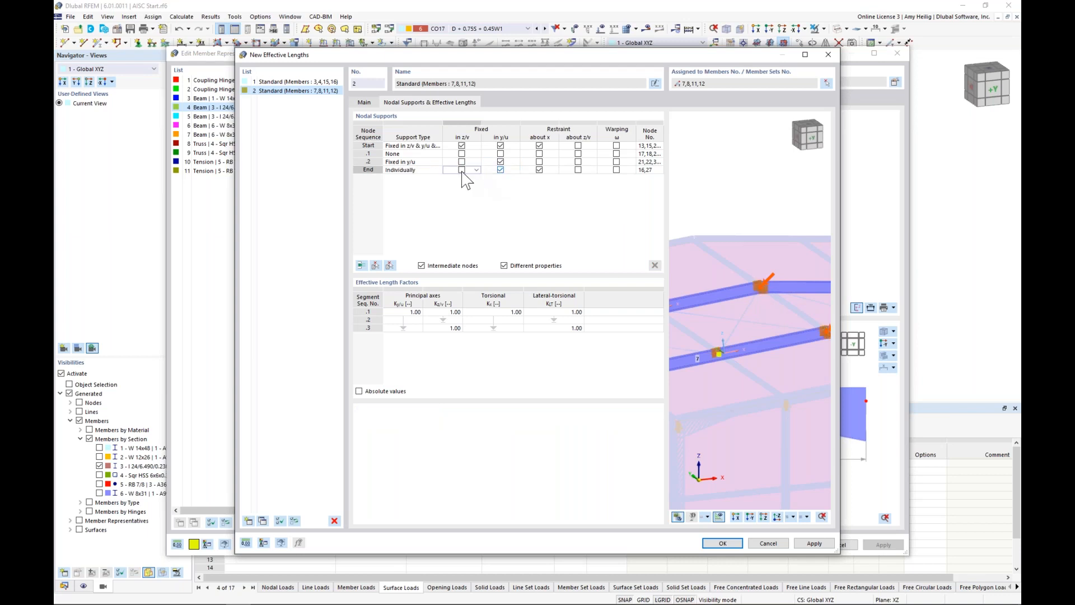
left_click(540, 169)
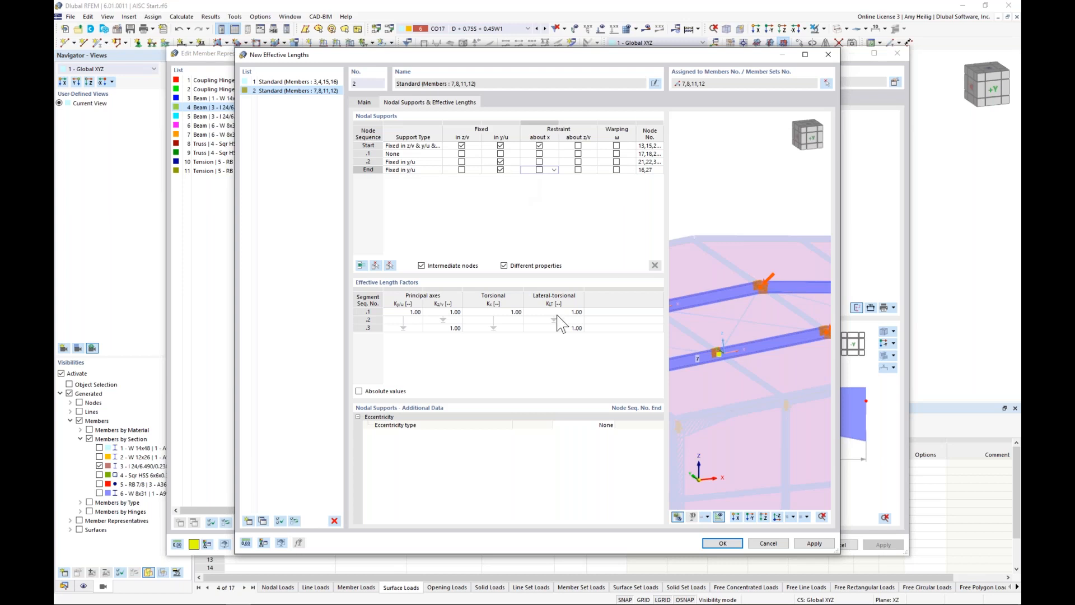
Check the eccentricity types for the end support, keep None, and accept the effective length definition.
left_click(579, 425)
left_click(610, 424)
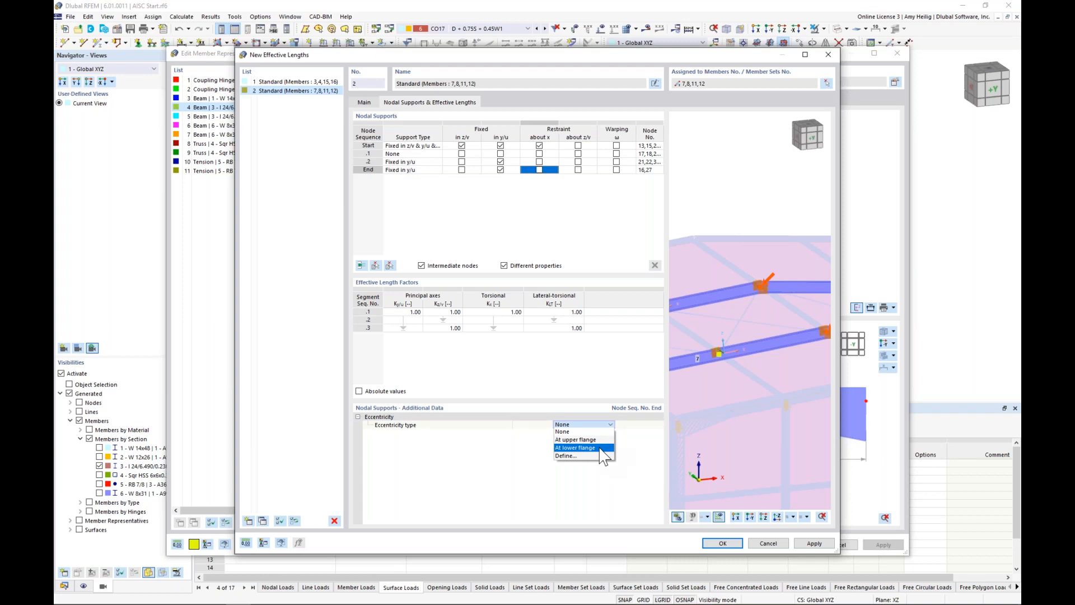
left_click(628, 459)
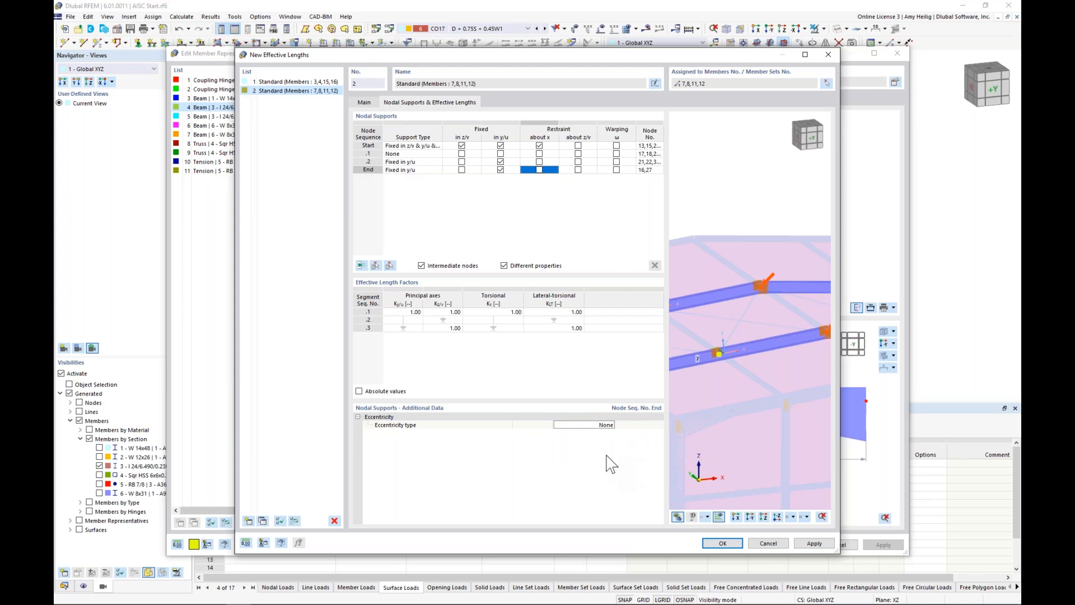
left_click(723, 543)
middle_click_drag(717, 411, 670, 407, "ctrl")
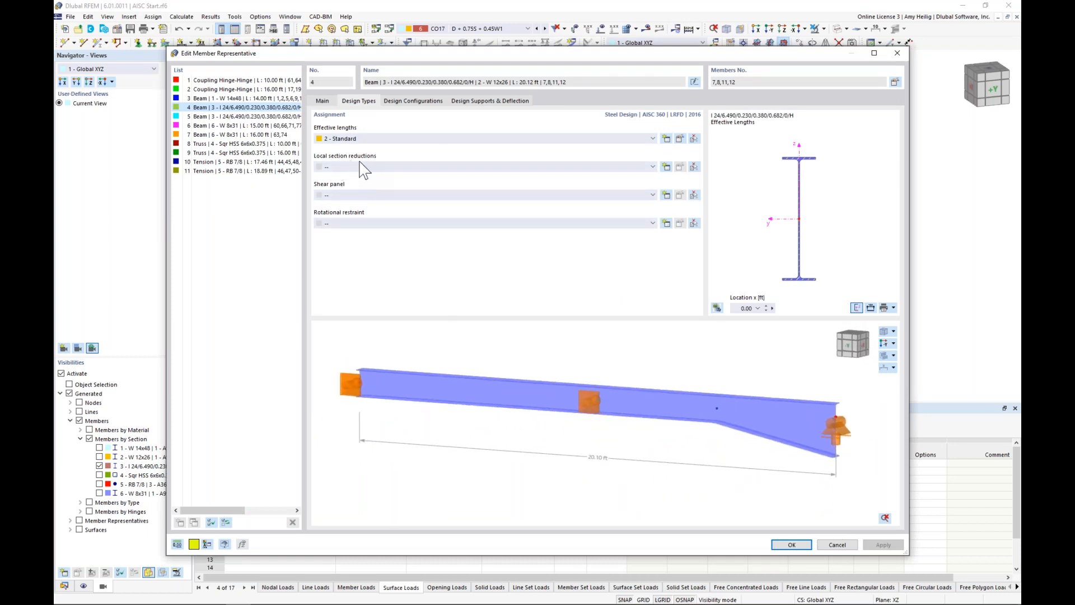
Examine the Design Parameters type of local section reduction for the interior rafters, and discard the new definition.
left_click(666, 167)
left_click(428, 185)
left_click(429, 184)
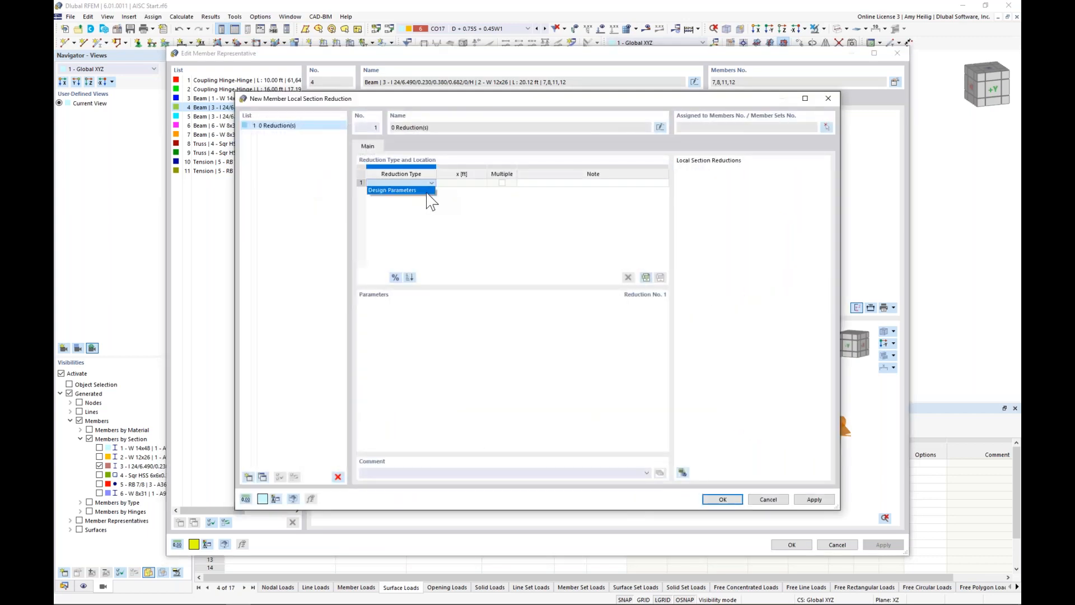
left_click(426, 191)
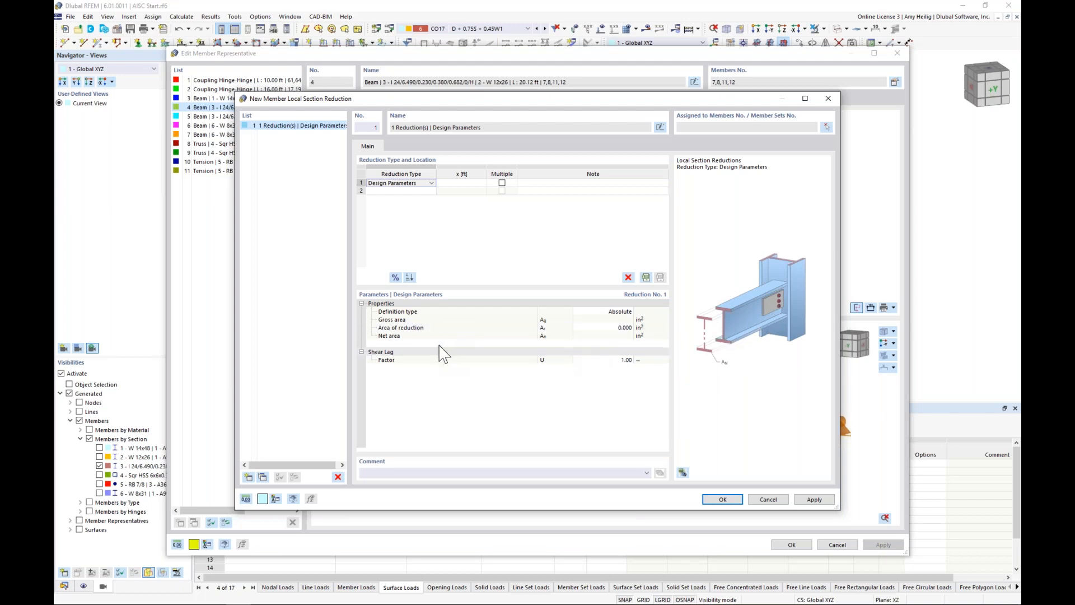
left_click(770, 500)
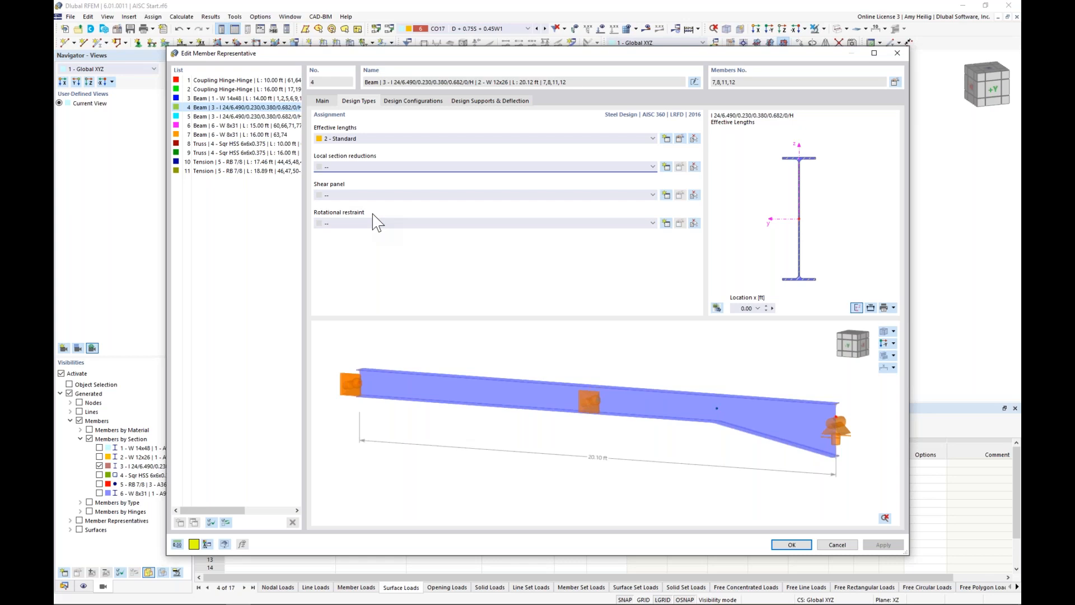
Examine the discrete rotational restraint parameters for the interior rafters, and discard the new definition.
left_click(668, 222)
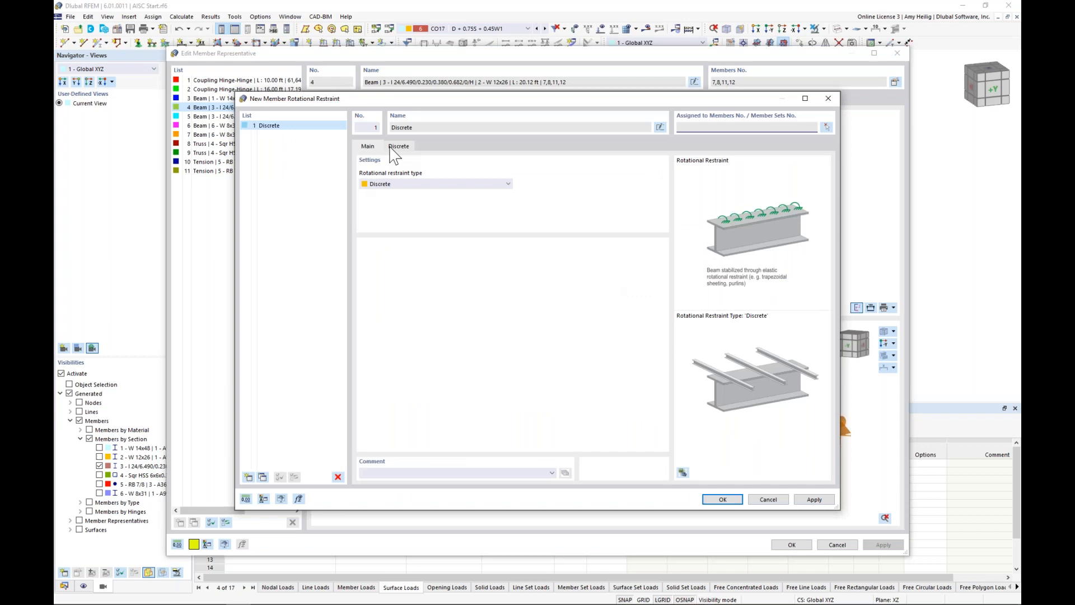
left_click(395, 148)
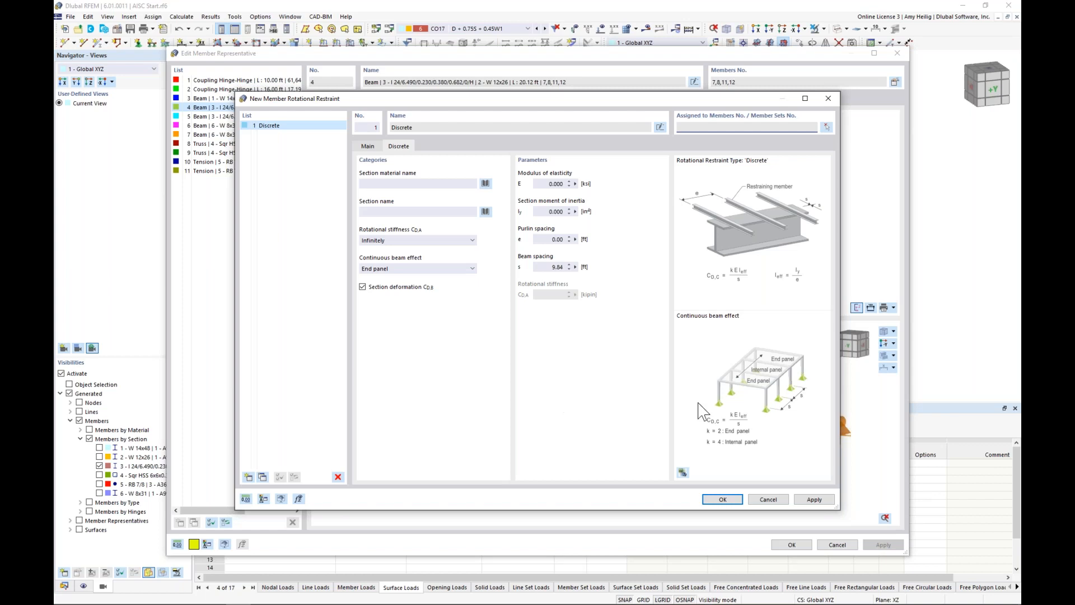
left_click(766, 499)
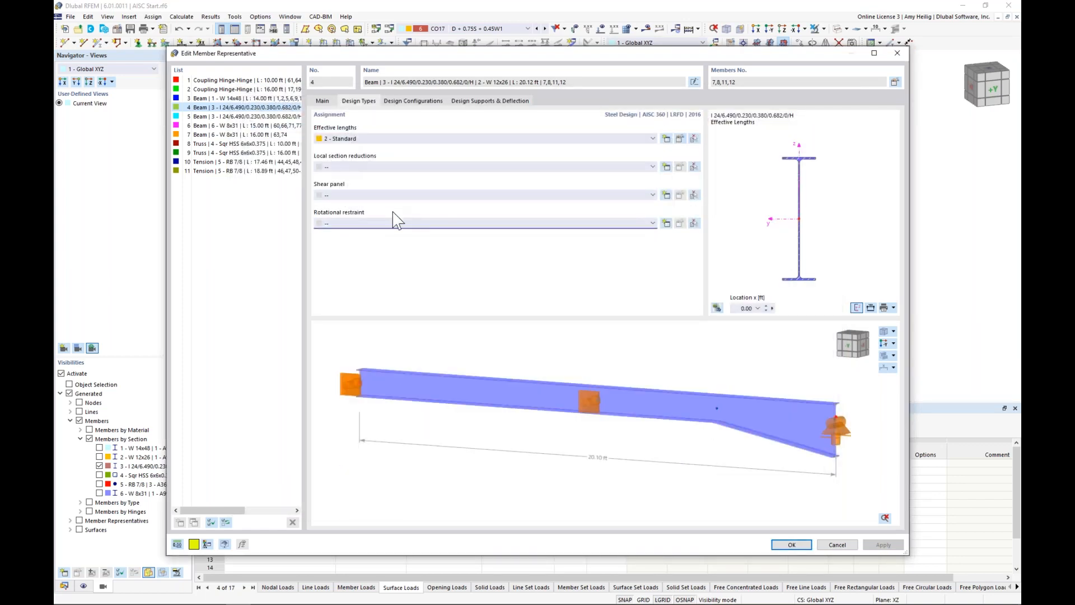
Review the default strength configuration of the interior rafters, including its stability load application position.
left_click(424, 102)
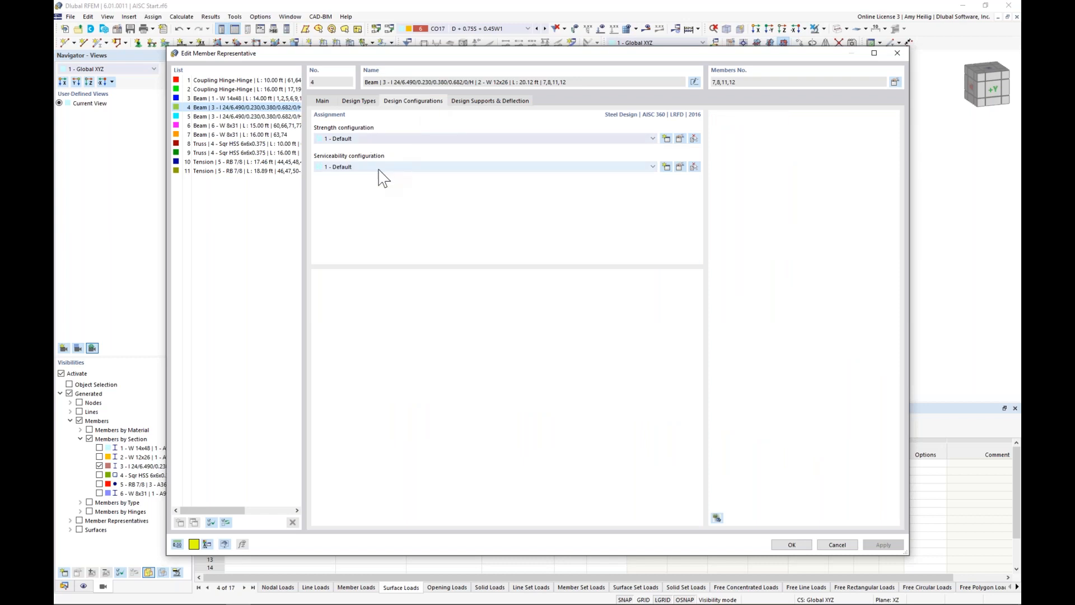
left_click(680, 139)
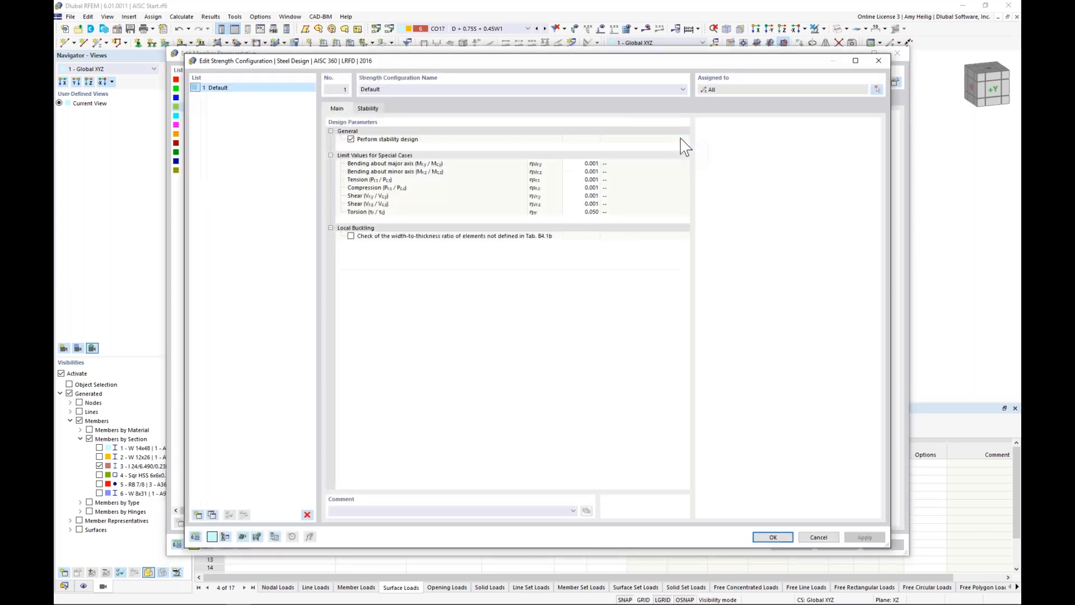
left_click(378, 110)
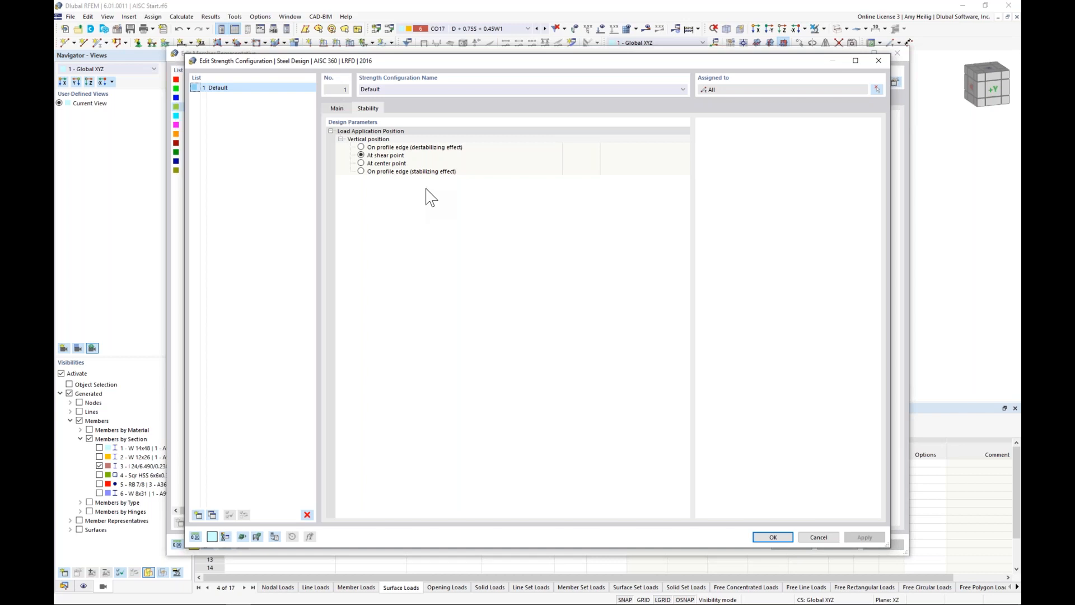
left_click(813, 536)
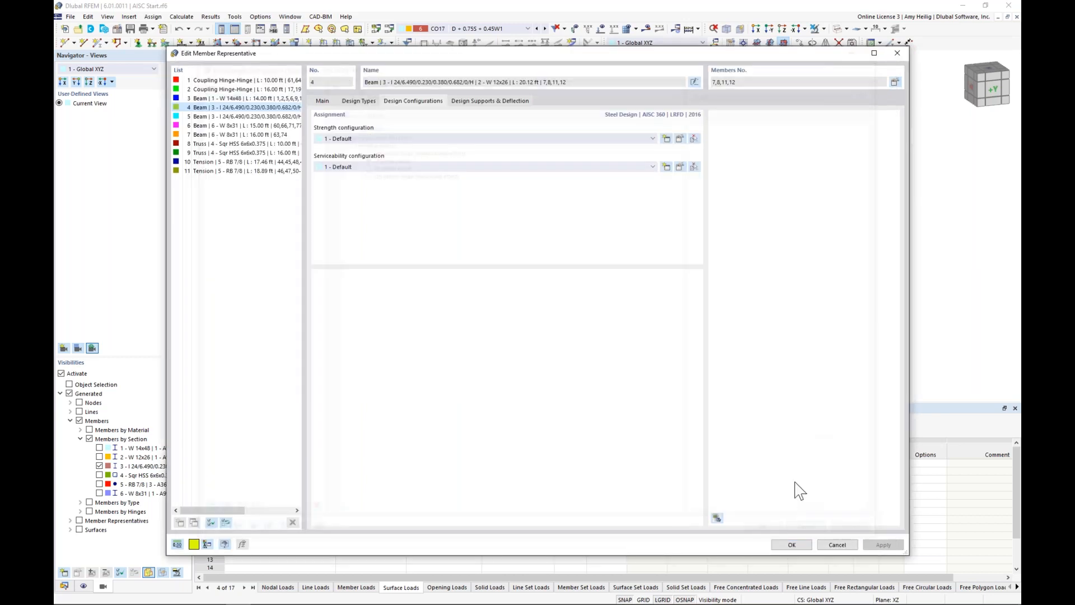
Review the default serviceability limits and the design support and deflection settings, and close the member representative.
left_click(680, 167)
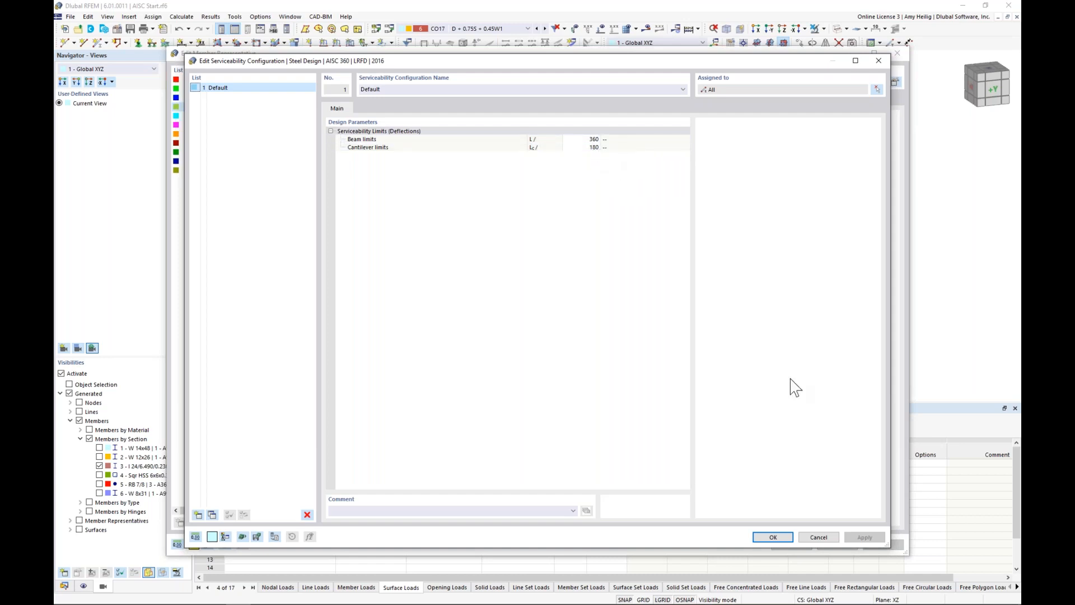
left_click(813, 540)
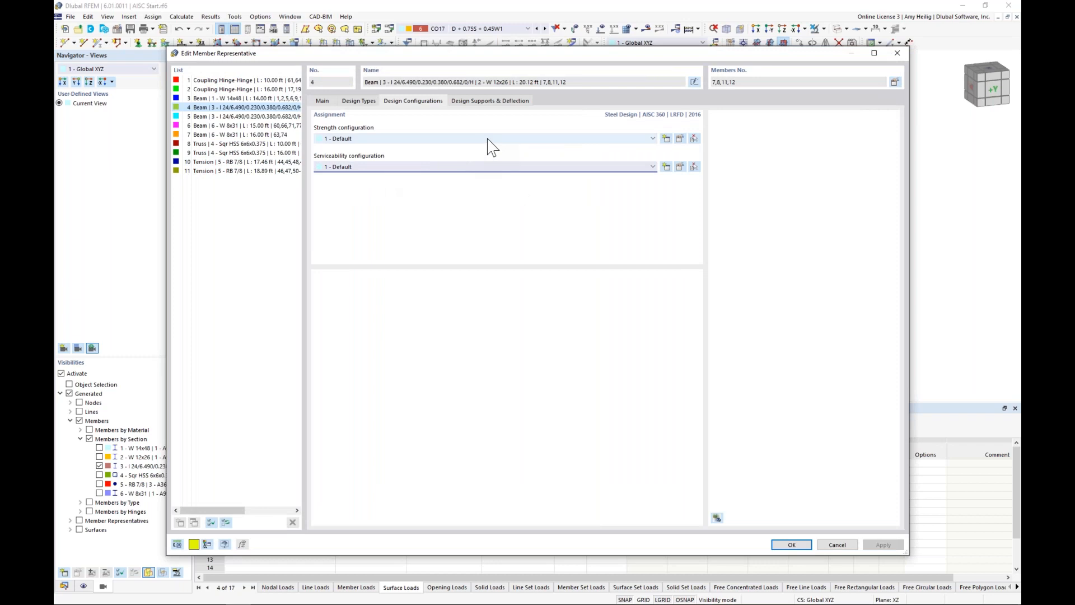
left_click(493, 102)
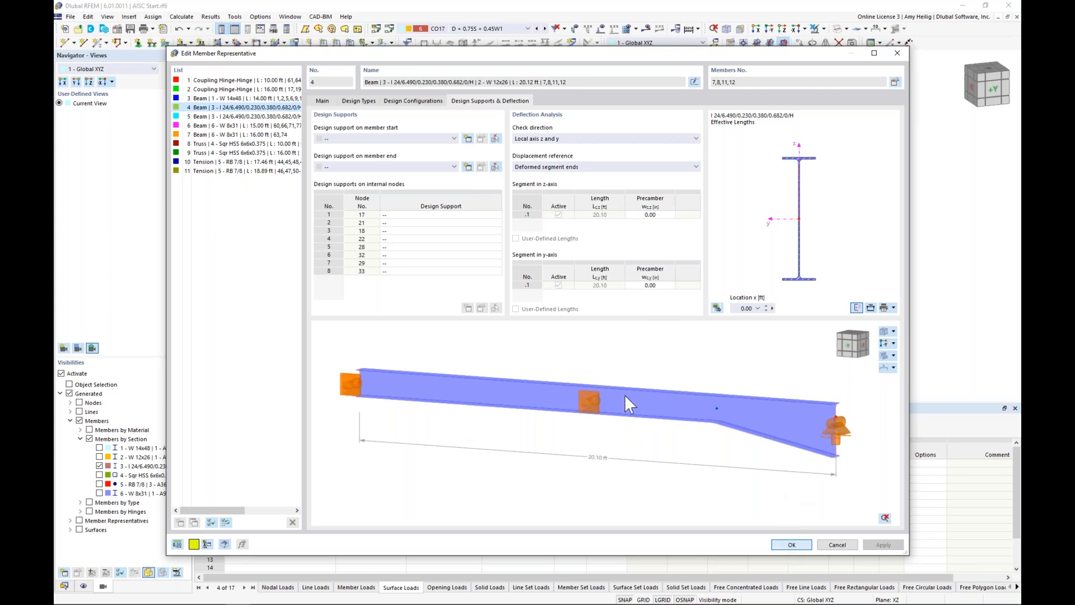
key("Escape")
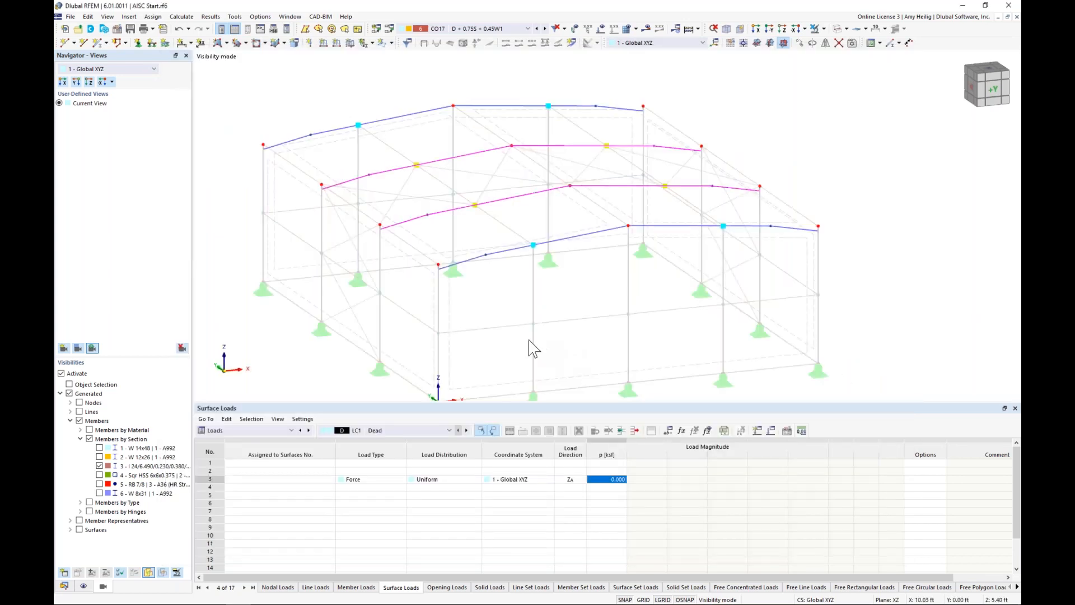
Display the member effective lengths with their nodal supports in the model and hide their descriptions.
left_click(82, 586)
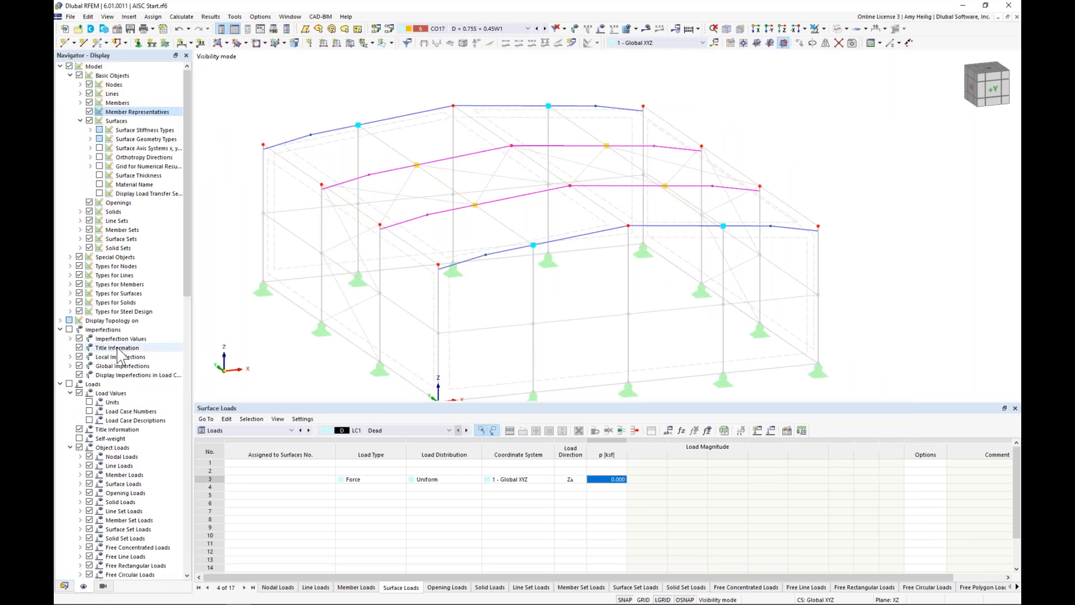
left_click(70, 311)
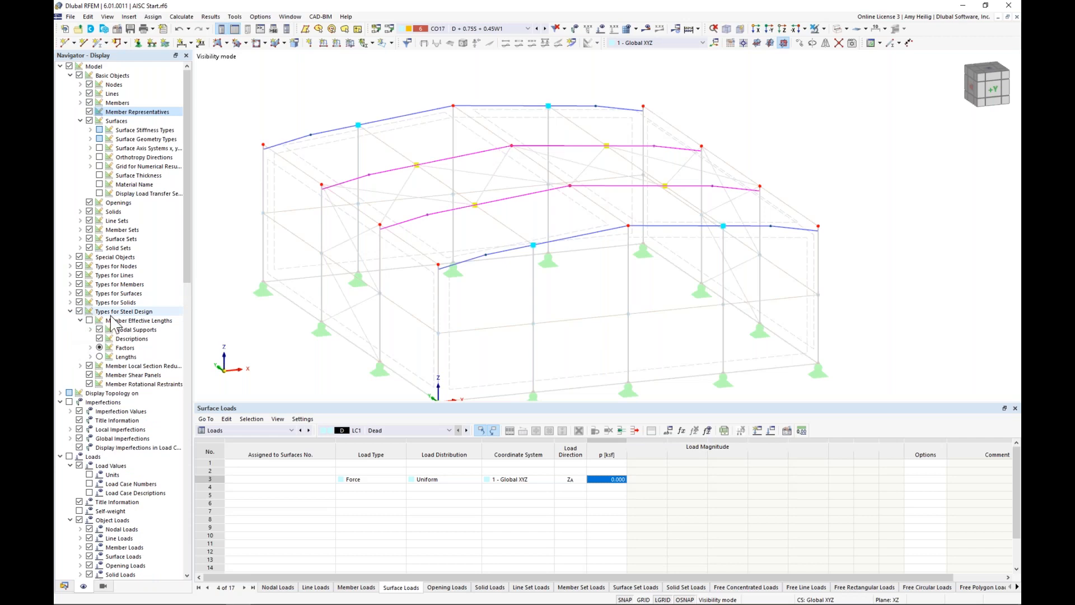
left_click(90, 323)
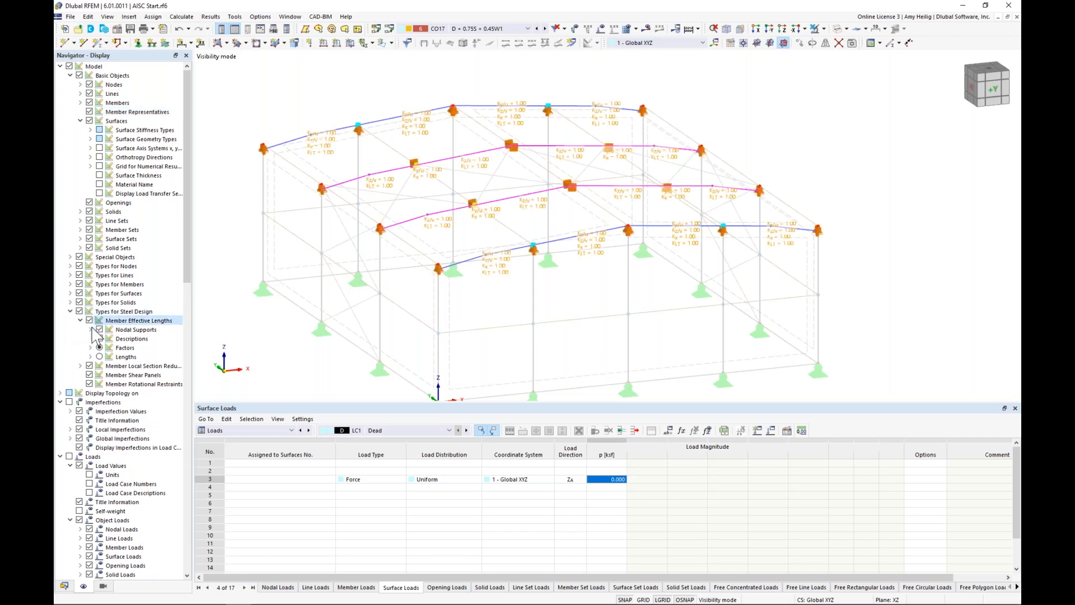
left_click(90, 330)
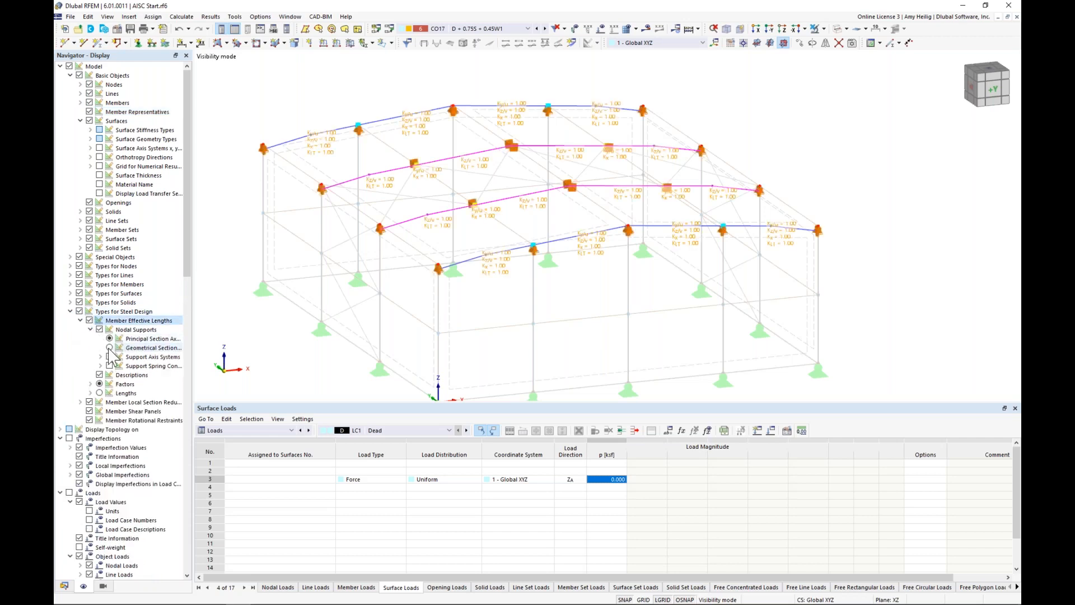
left_click(99, 374)
middle_click_drag(459, 295, 640, 284, "ctrl")
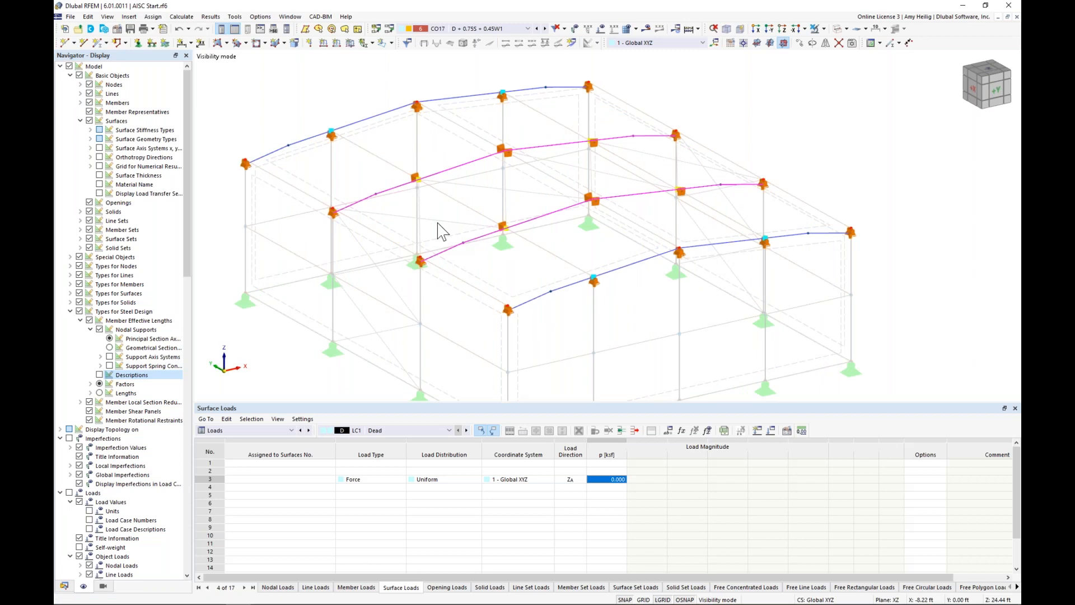
mouse_move(334, 223)
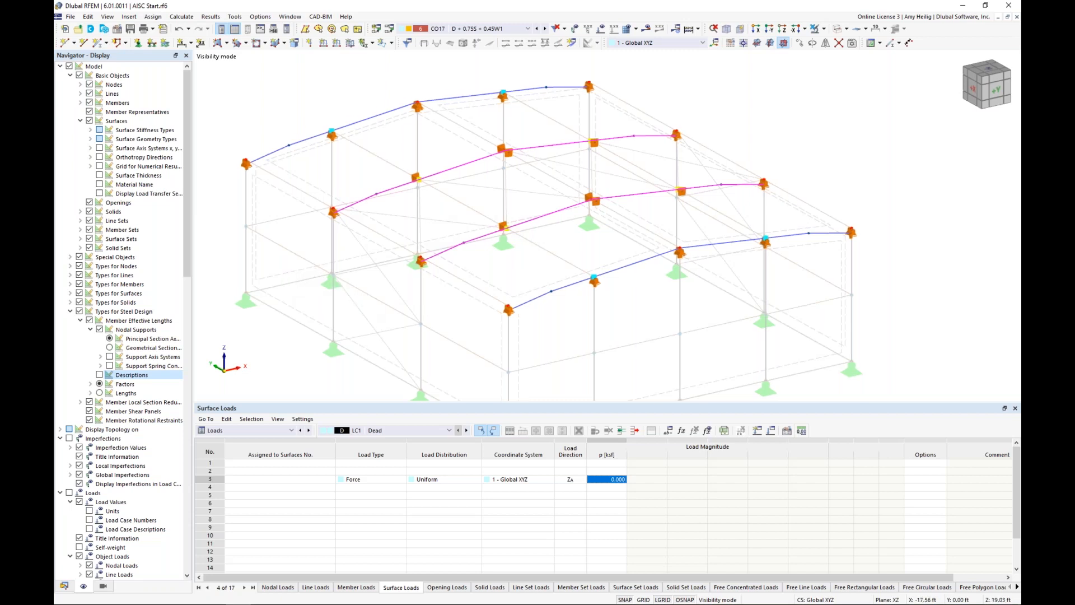
In the steel design input data, set the limit state type of the Section 2.4 (ASD) design situation to Serviceability limit state.
scroll(372, 247, "down", 2)
left_click(286, 430)
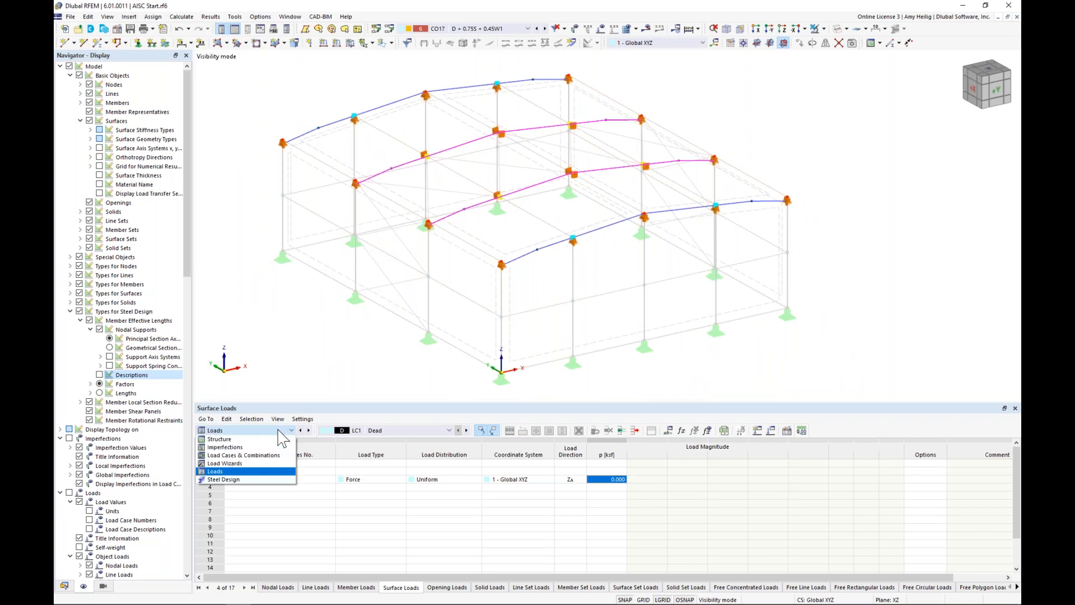
left_click(246, 480)
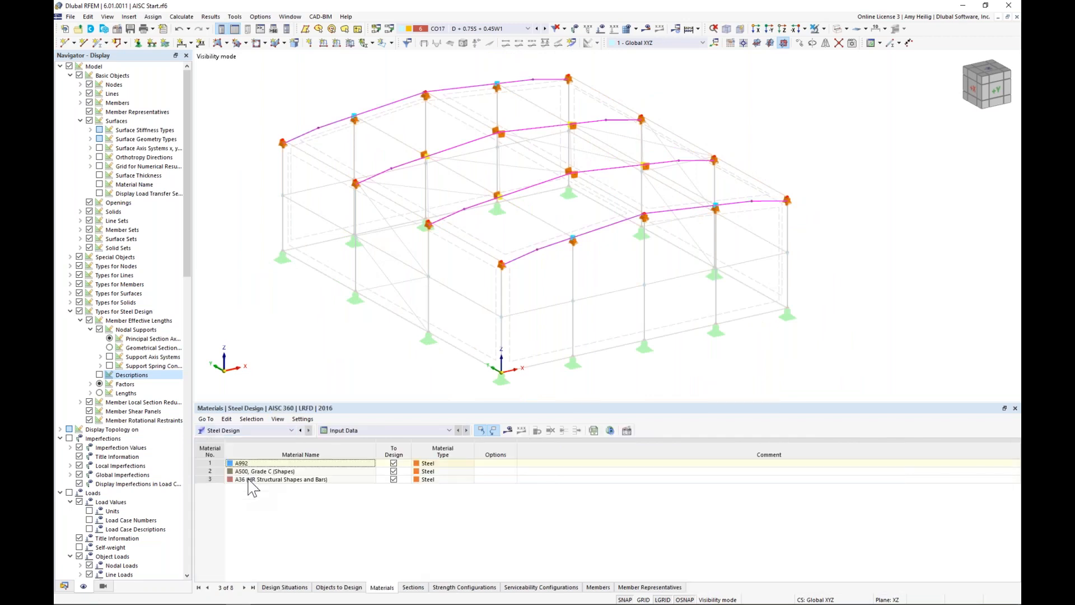
left_click(283, 587)
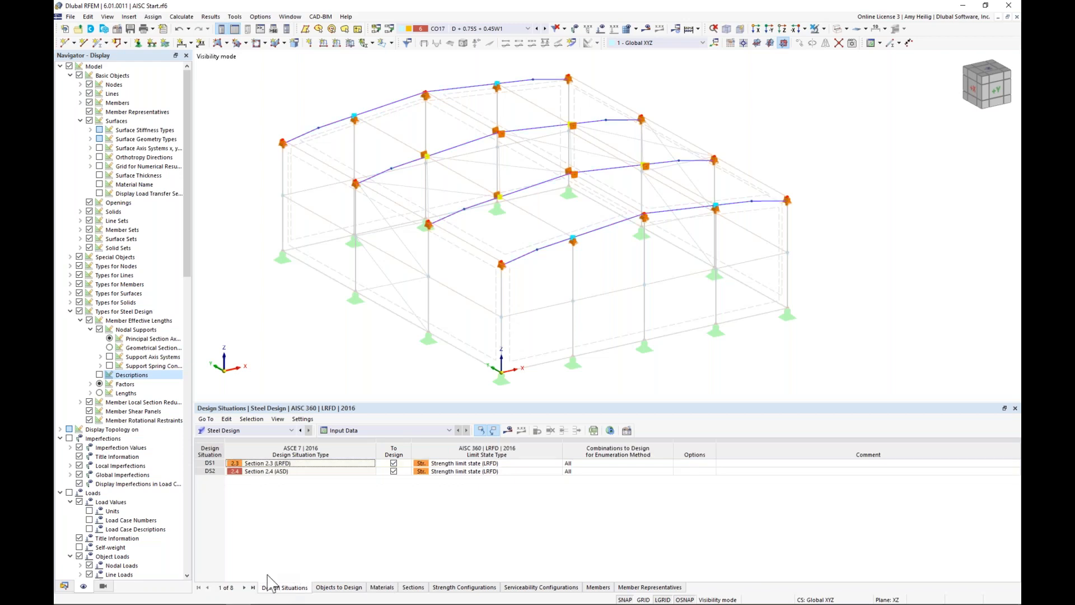
left_click(305, 471)
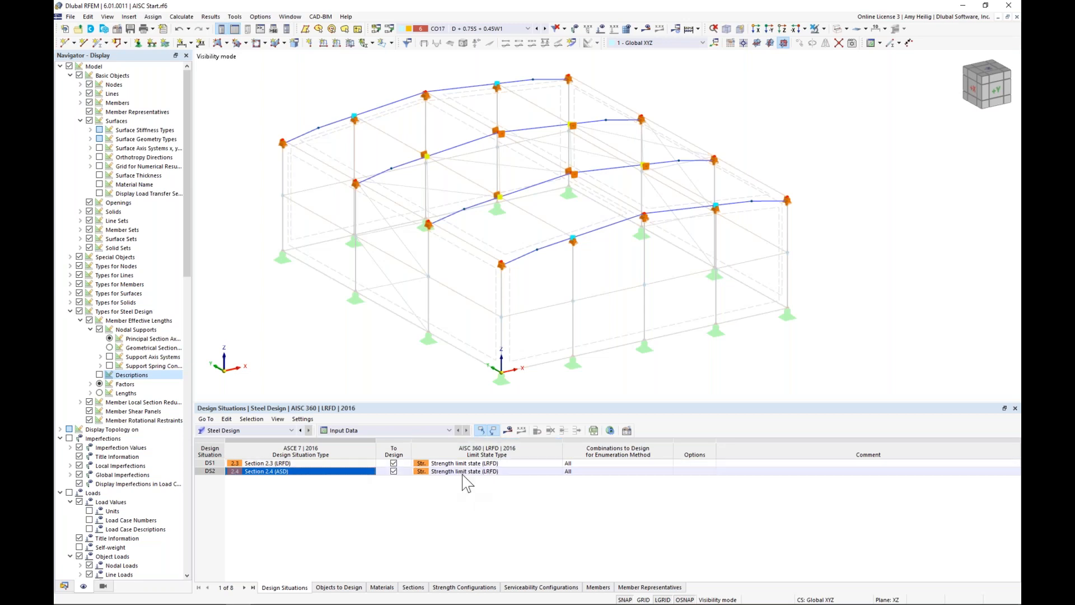
left_click(486, 472)
left_click(558, 472)
left_click(544, 487)
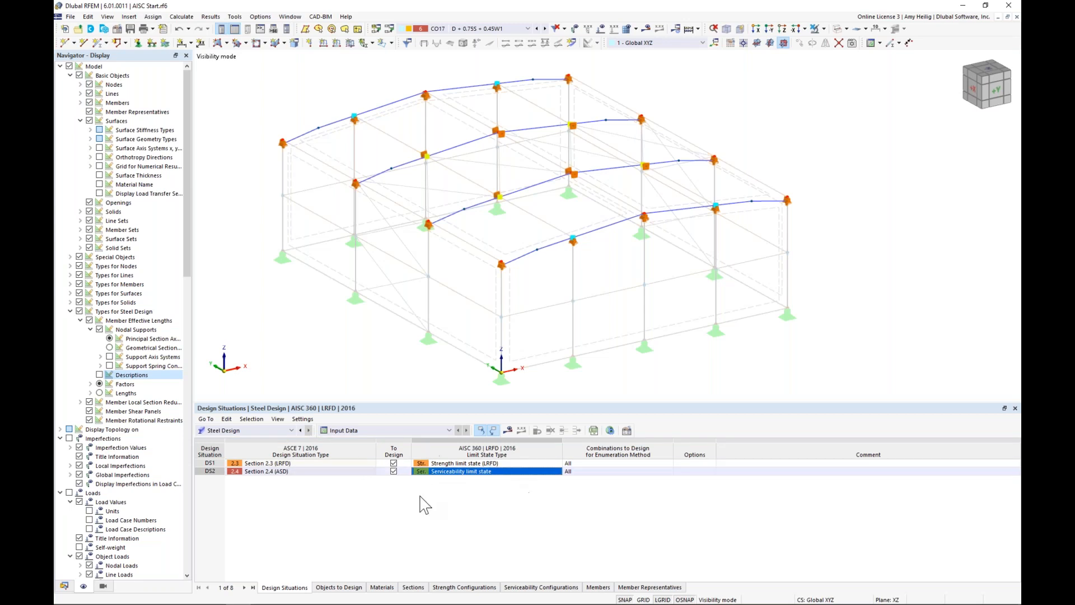
Stop designing all members and member representatives, and select only rafter members 3,4,7,8,11,12,15,16 for steel design.
left_click(339, 587)
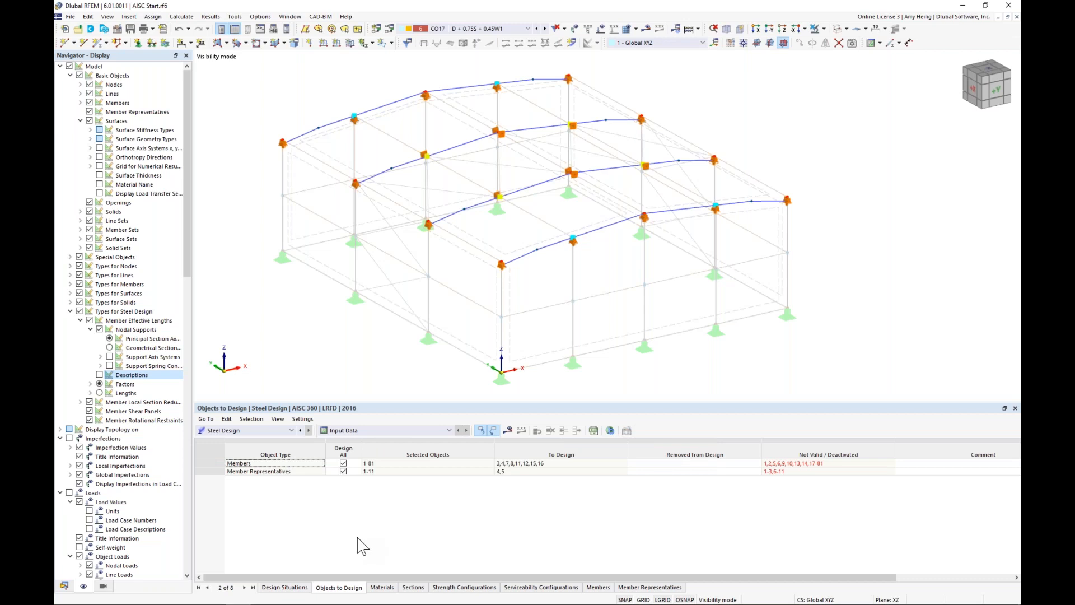
left_click(343, 463)
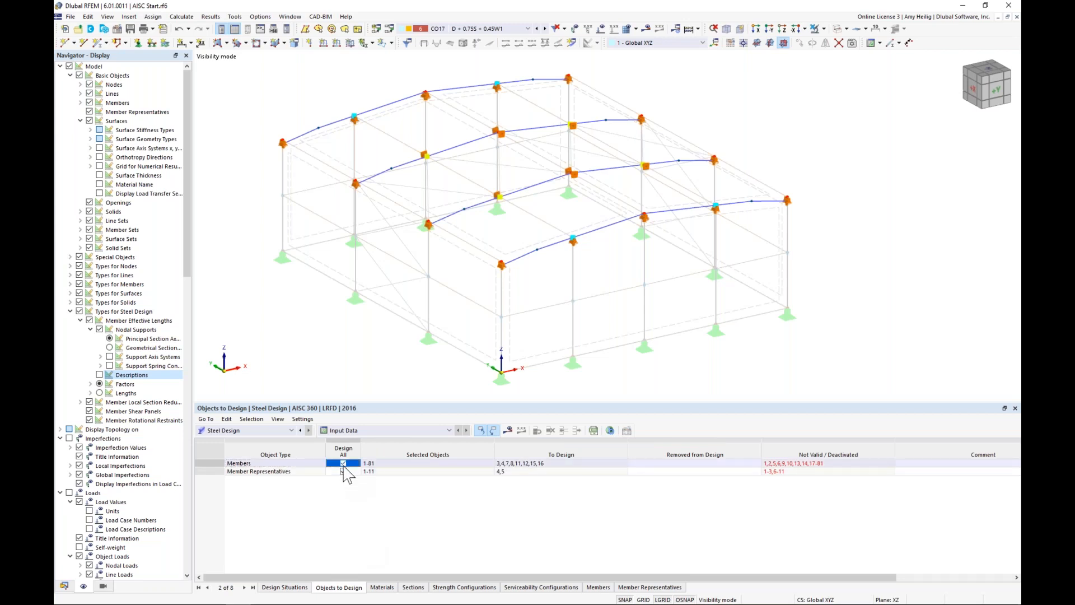
left_click(343, 471)
left_click(407, 464)
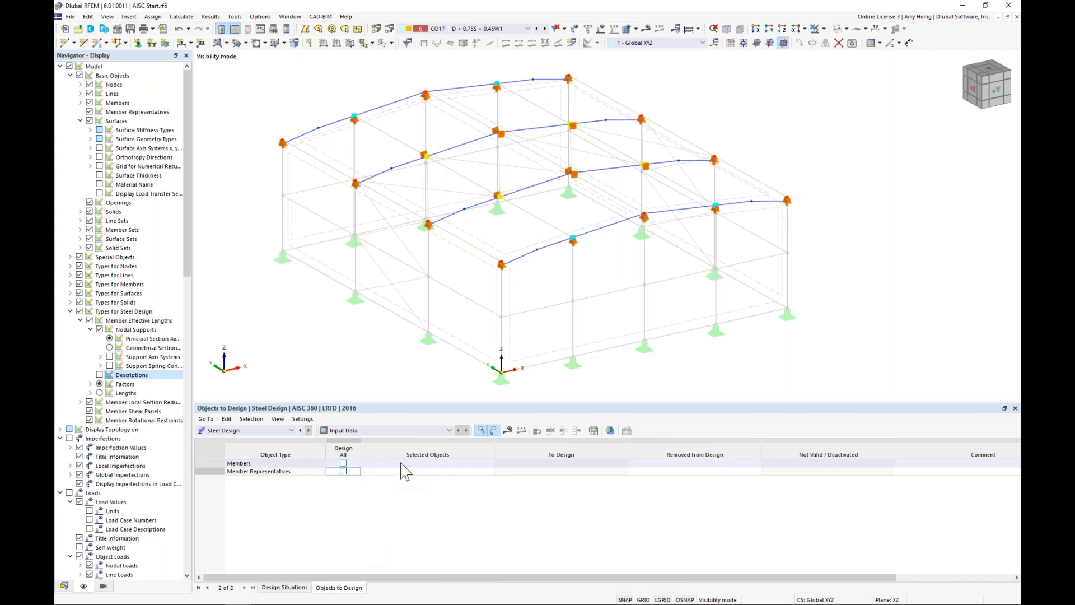
left_click(490, 464)
left_click_drag(701, 270, 383, 85)
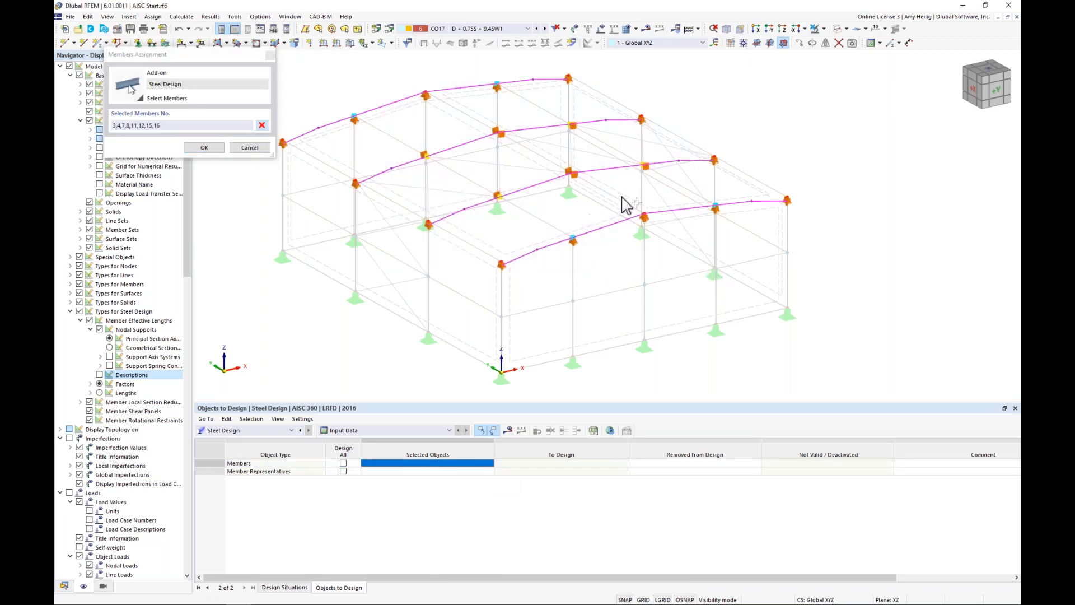
left_click(205, 147)
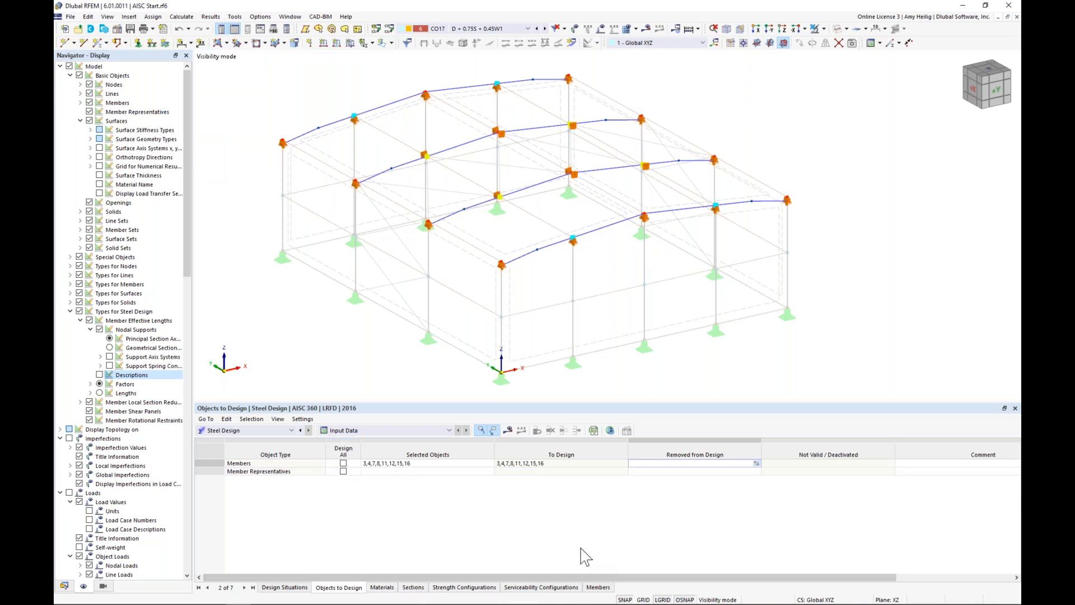
Check the materials for design, show the full model again, and hide the member representatives and member effective lengths.
left_click(381, 588)
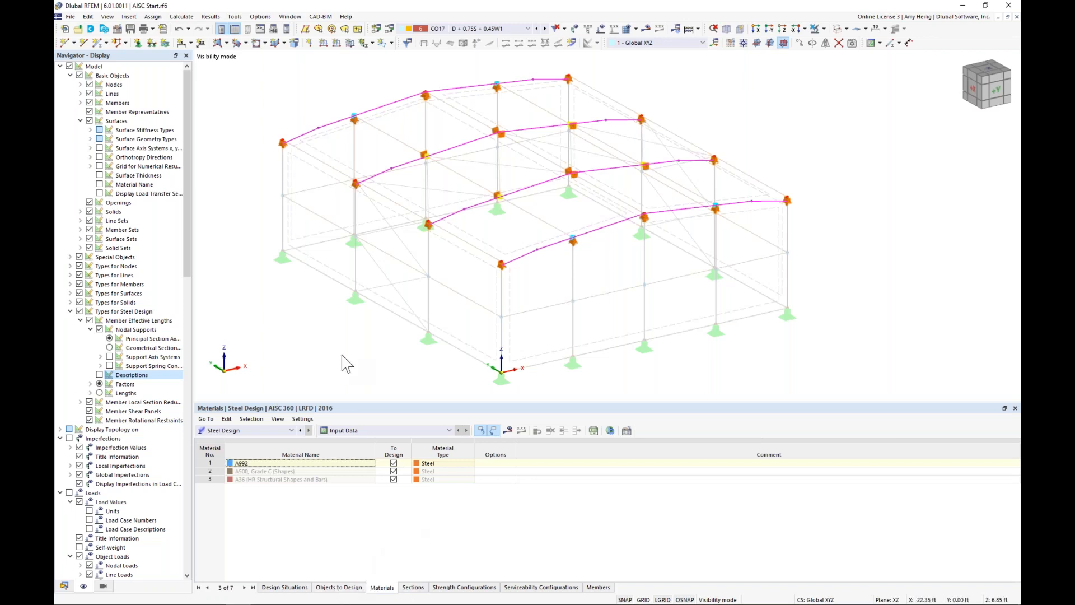
left_click(815, 31)
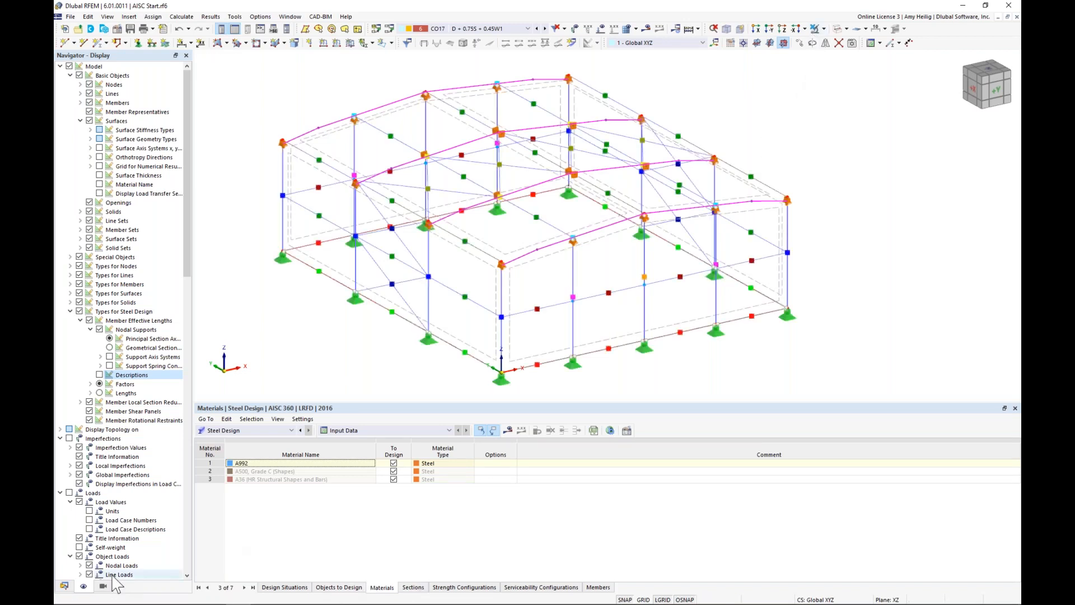
left_click(81, 121)
left_click(89, 111)
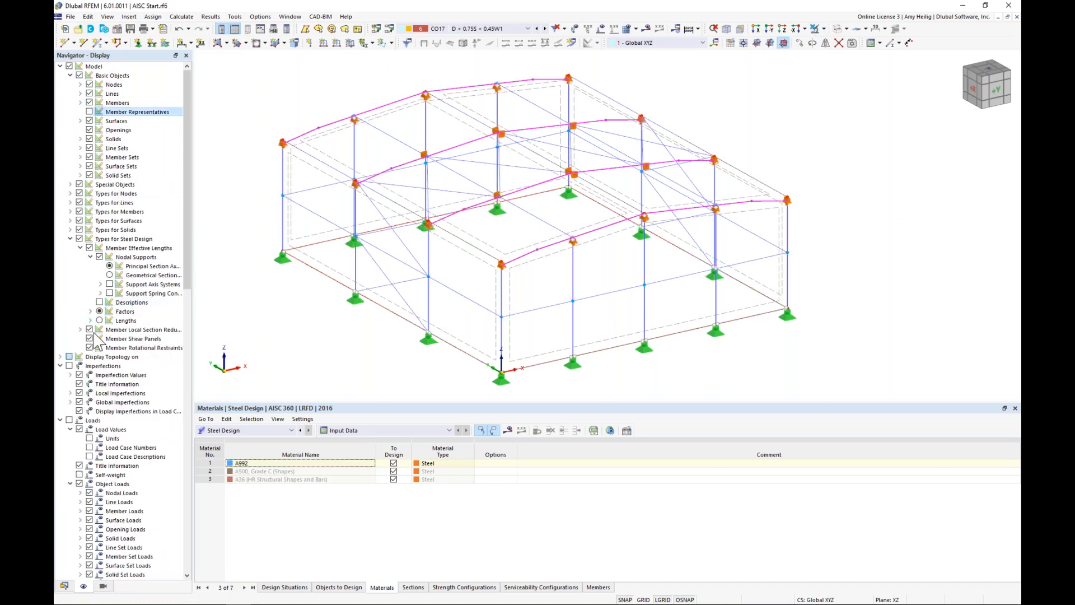
left_click(89, 248)
left_click(90, 257)
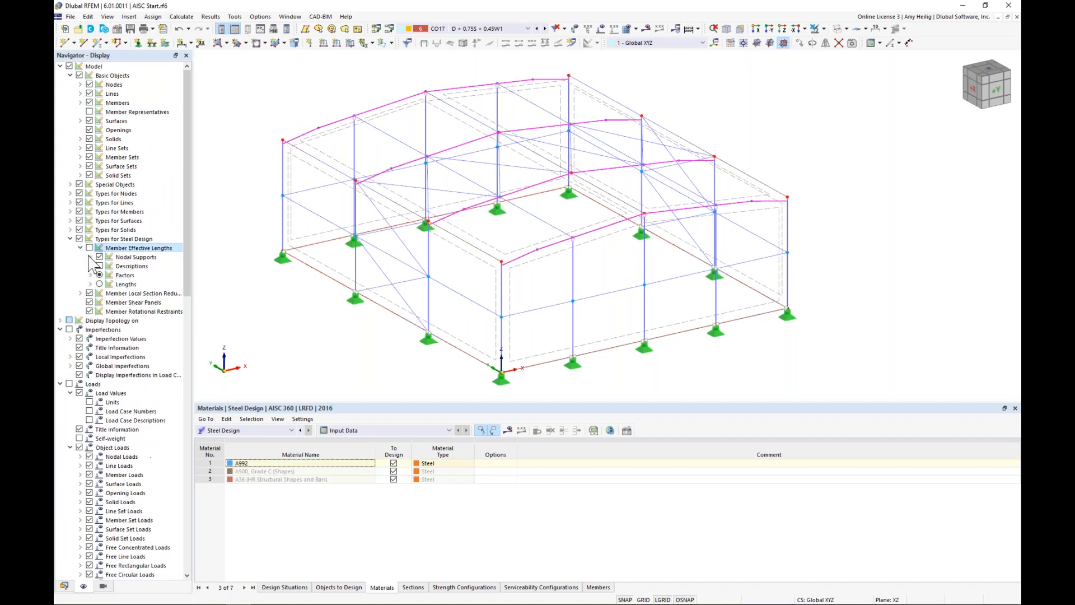
left_click(70, 238)
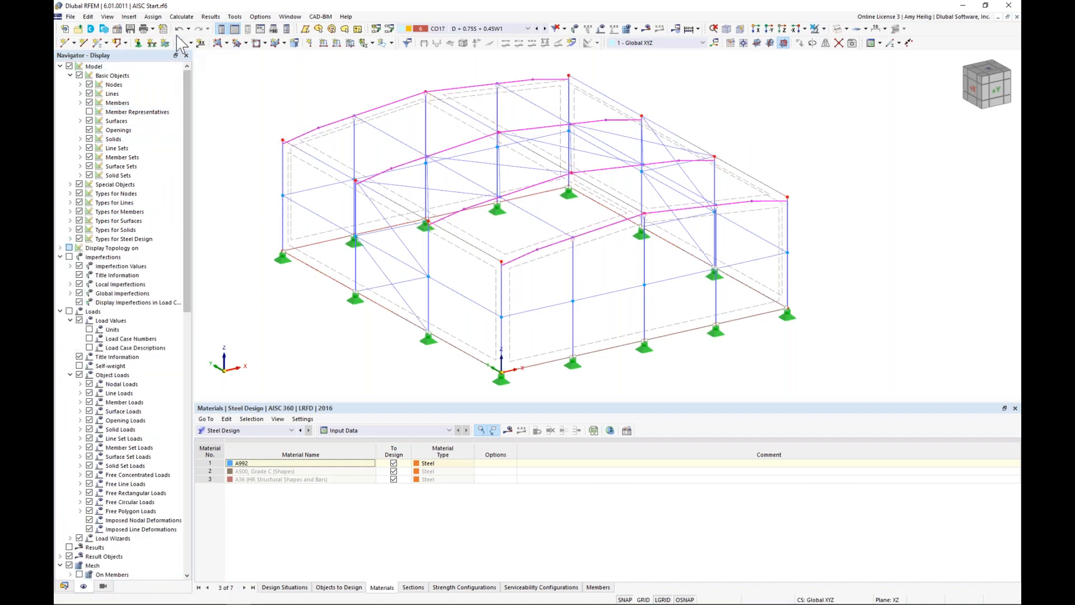
Run Calculate All for the model.
left_click(182, 17)
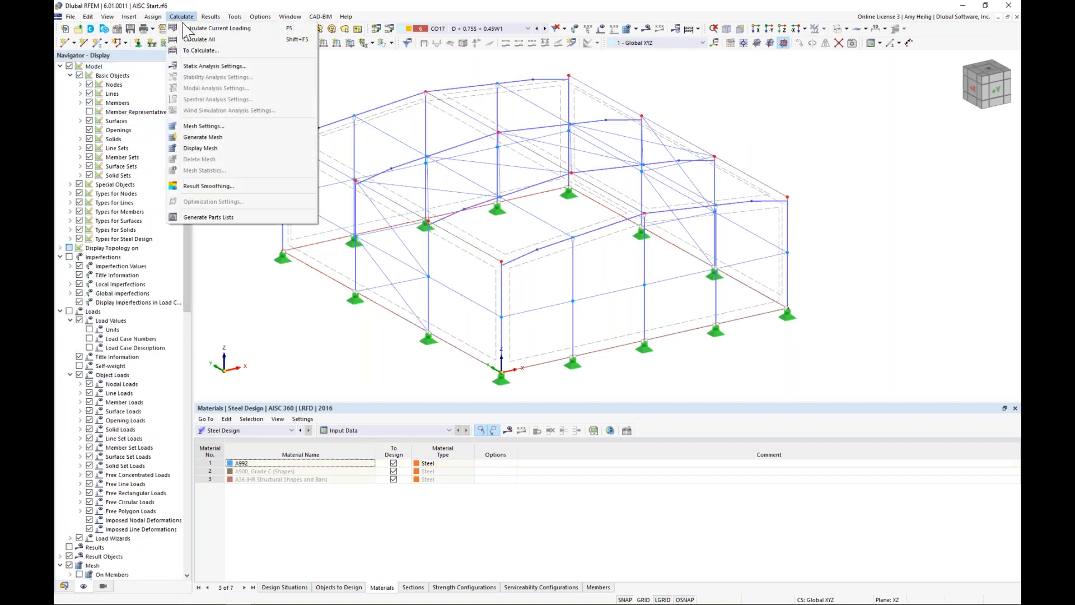
left_click(245, 40)
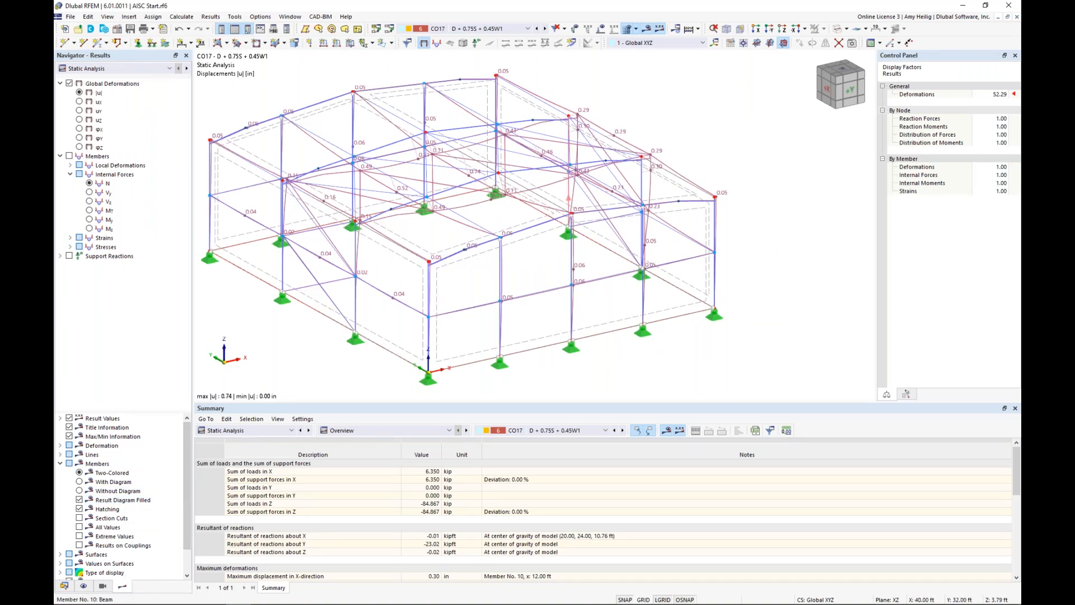
middle_click_drag(420, 236, 477, 238)
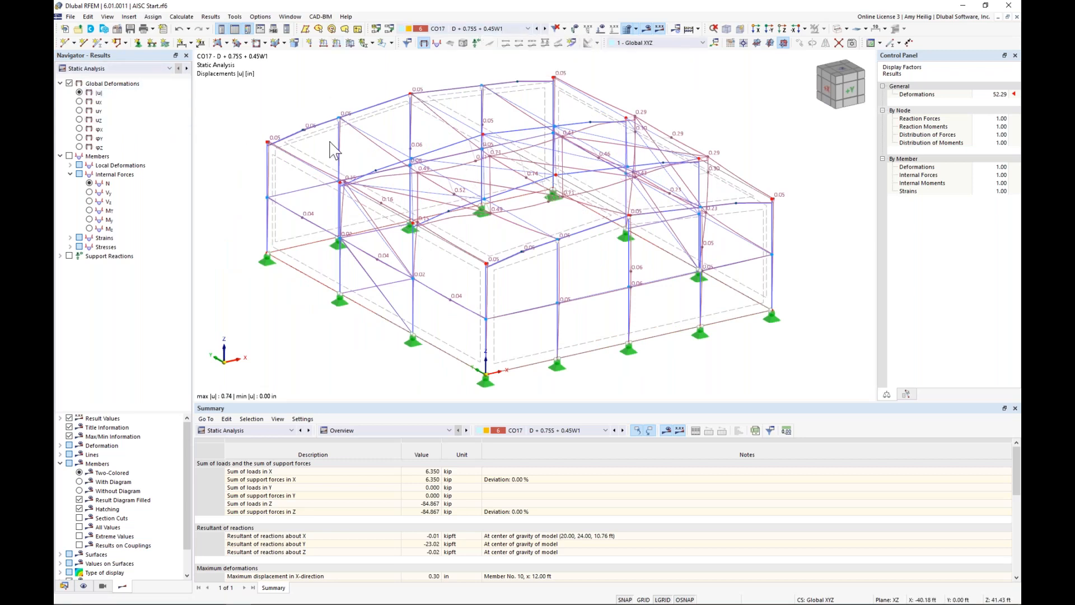
Display the static analysis member deformations as colored sections.
left_click(60, 464)
left_click(115, 69)
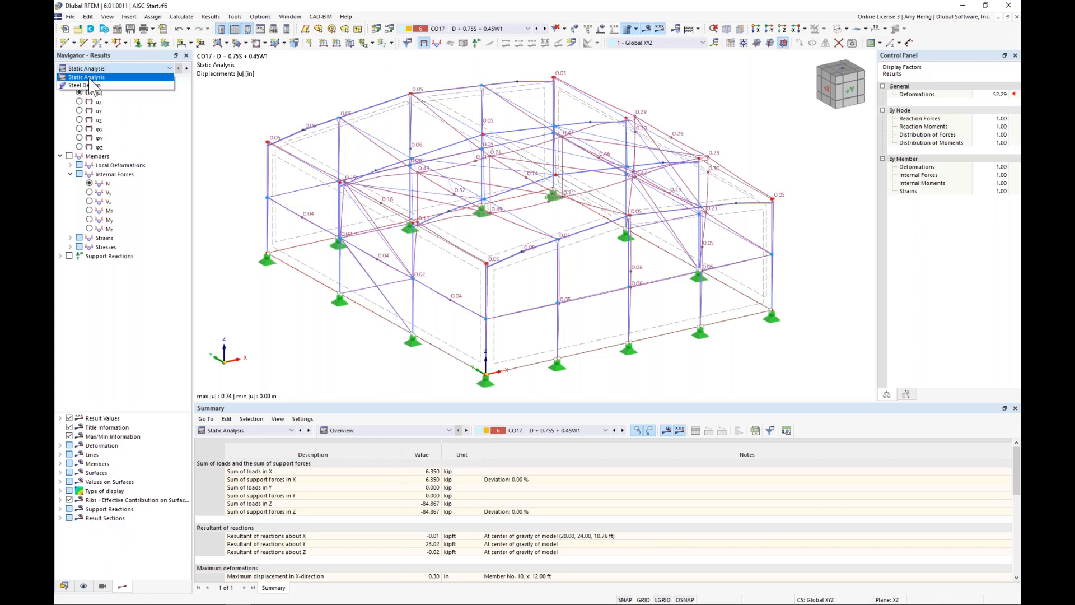
left_click(90, 77)
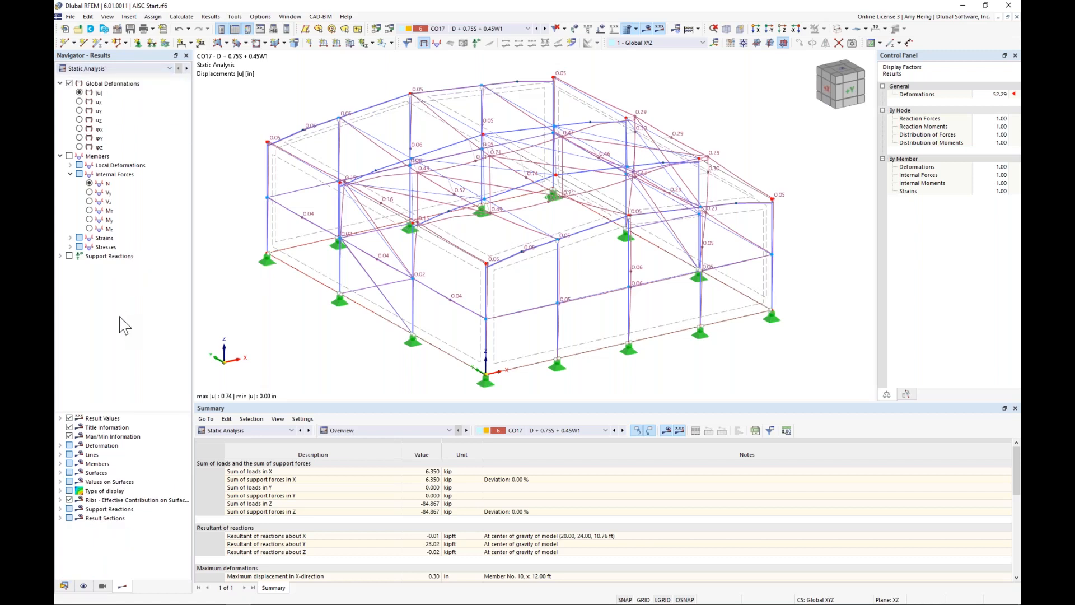
left_click(60, 445)
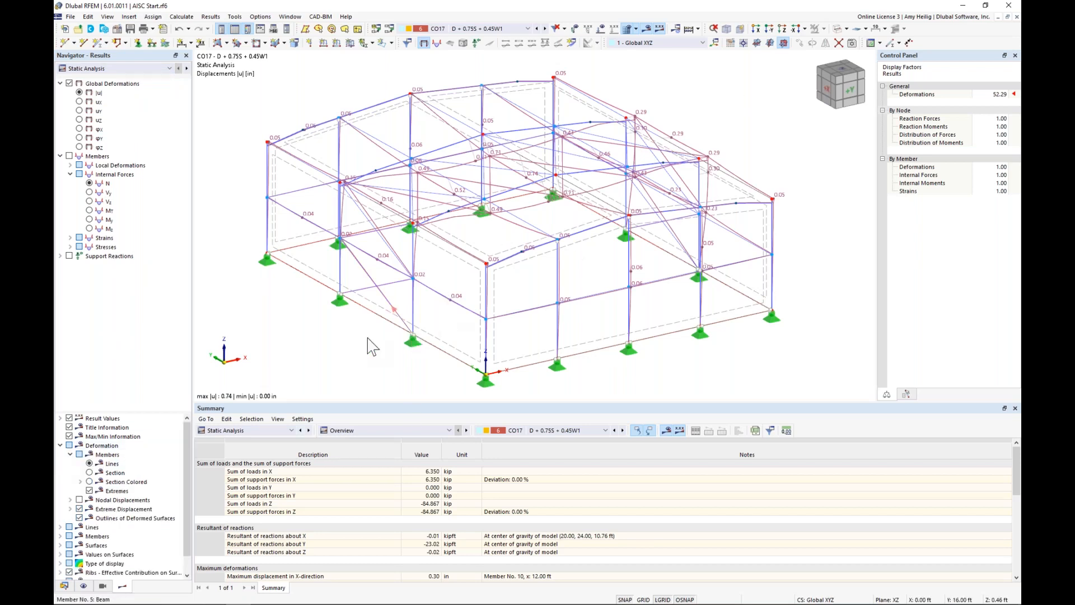
left_click(90, 482)
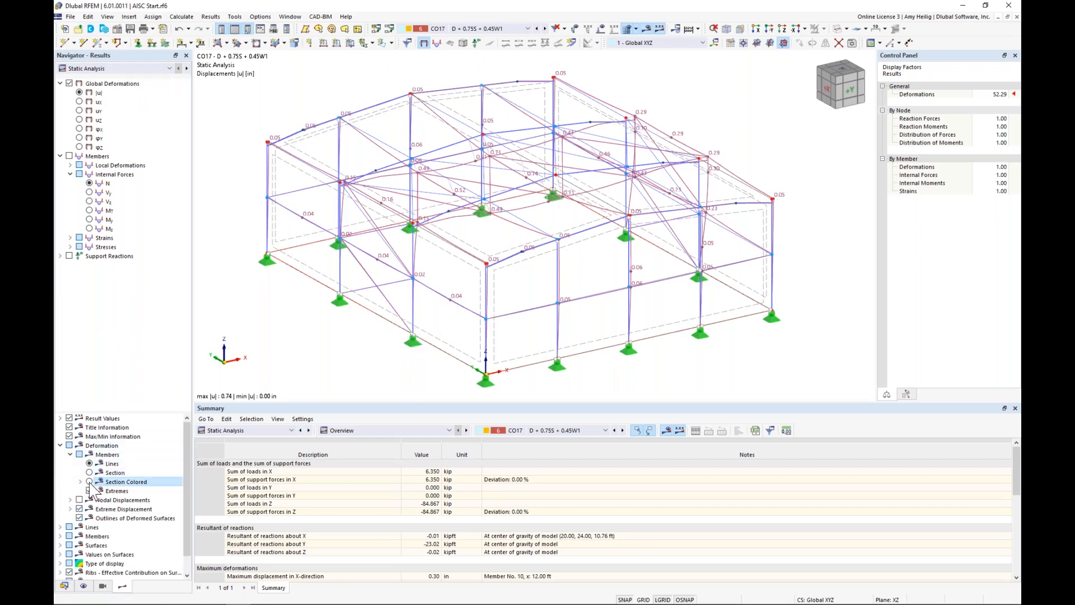
Step back through the load combinations to examine the deformed shape, ending with CO14 (D + S).
left_click(537, 28)
left_click(537, 28)
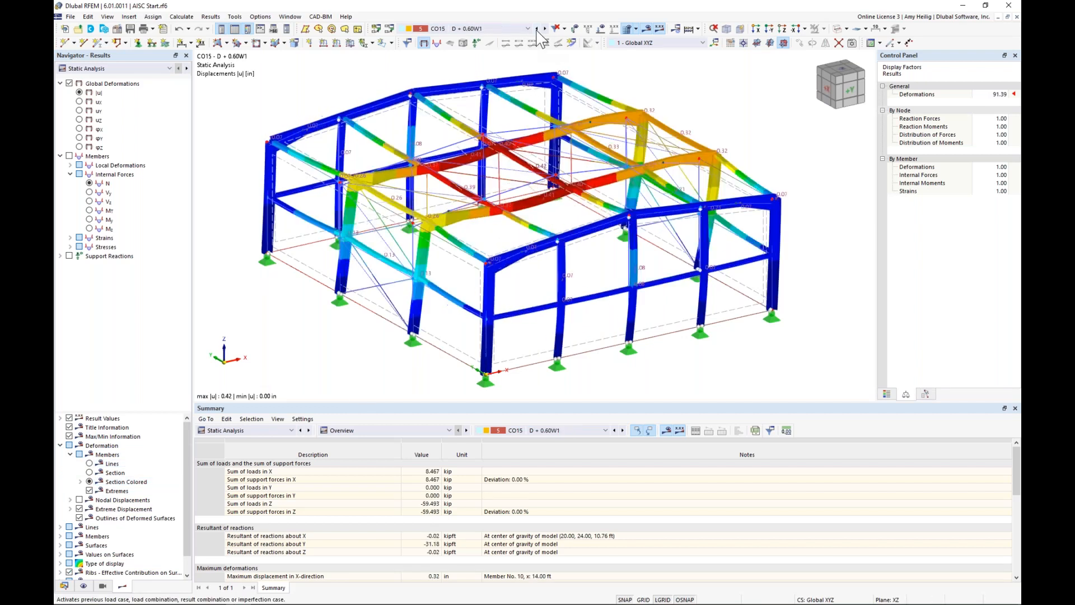
left_click(537, 28)
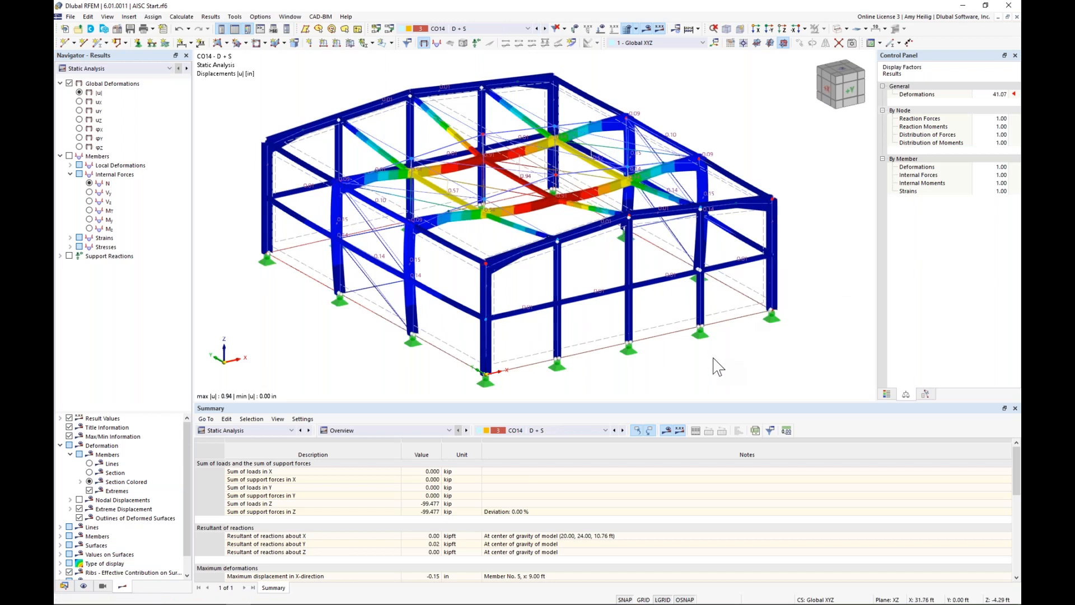
middle_click_drag(713, 359, 711, 345, "ctrl")
left_click(60, 446)
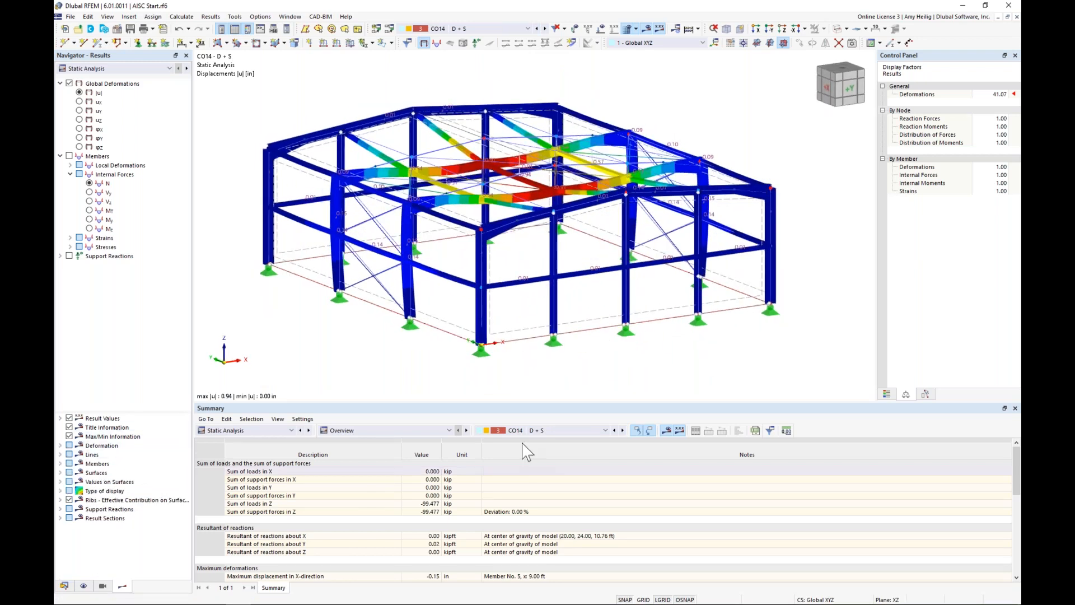
Replace the deformations with member internal forces and examine N, Vz and the bending moments, ending with My.
left_click(68, 157)
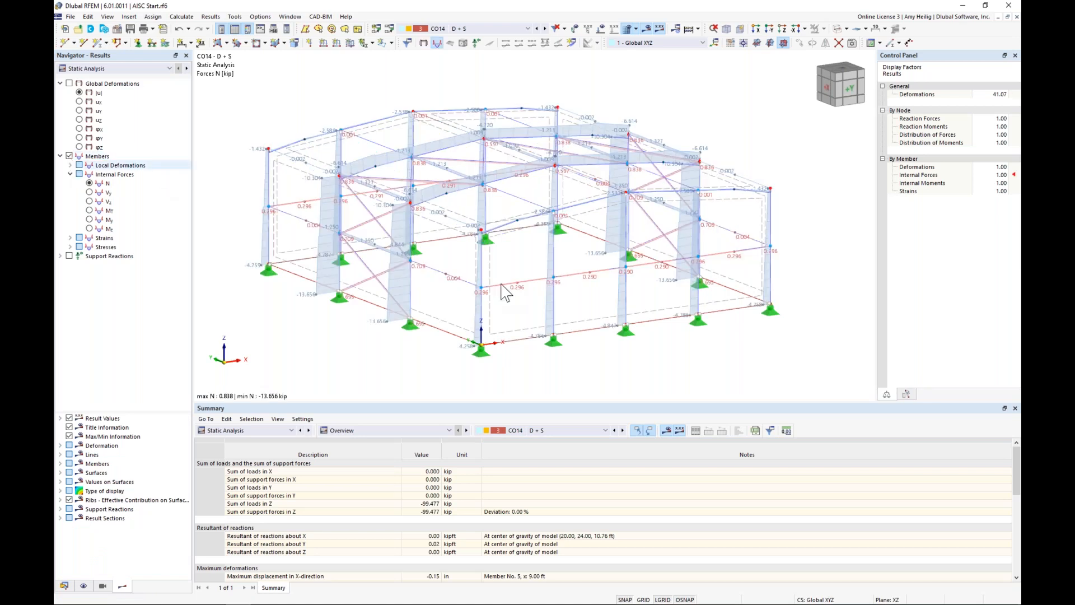
left_click(91, 203)
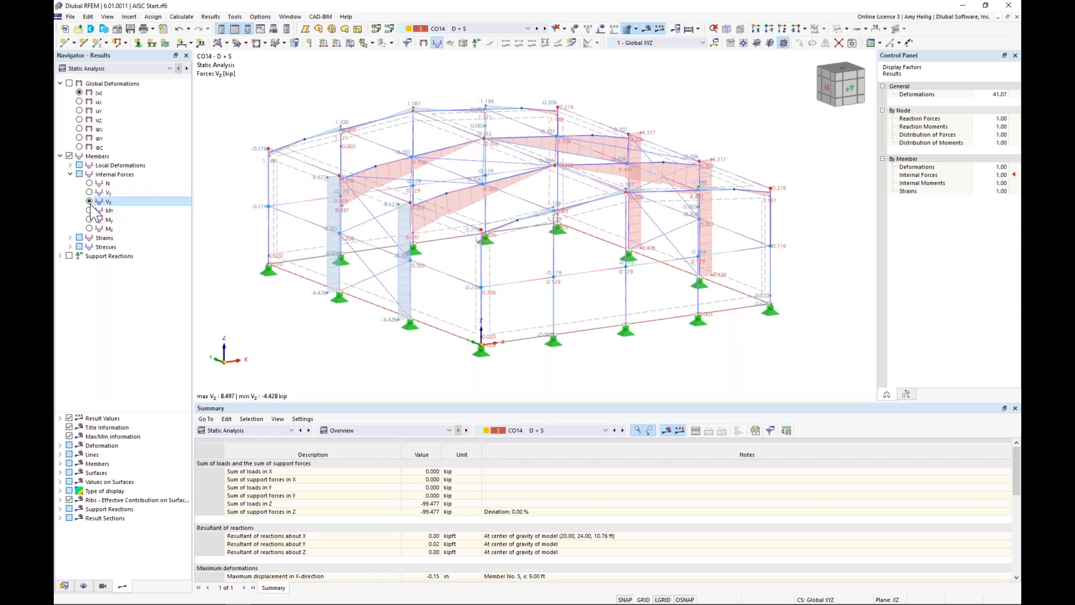
left_click(91, 219)
left_click(90, 229)
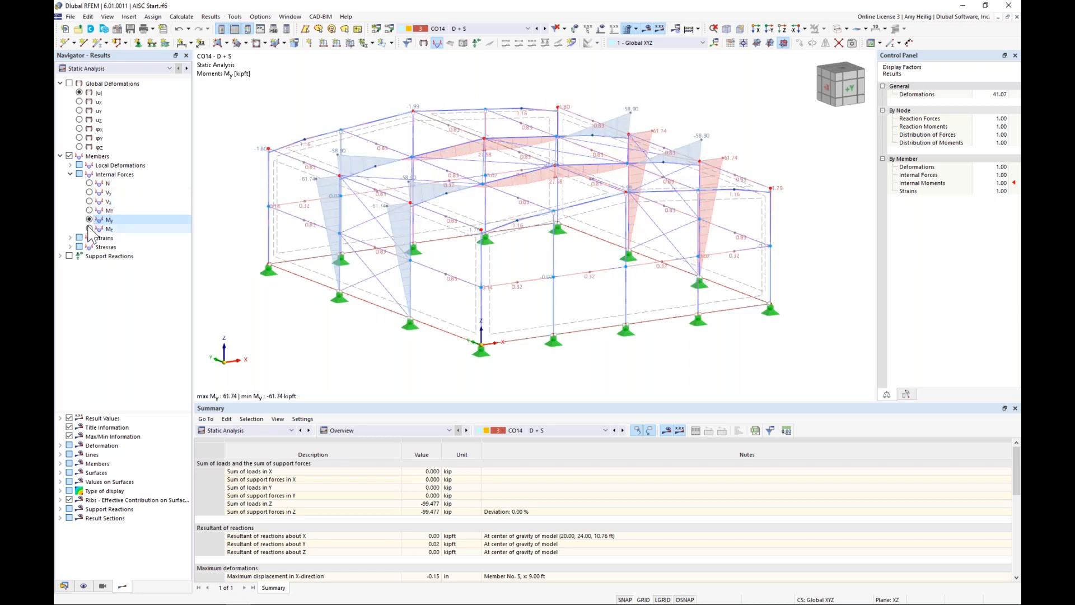
left_click(90, 219)
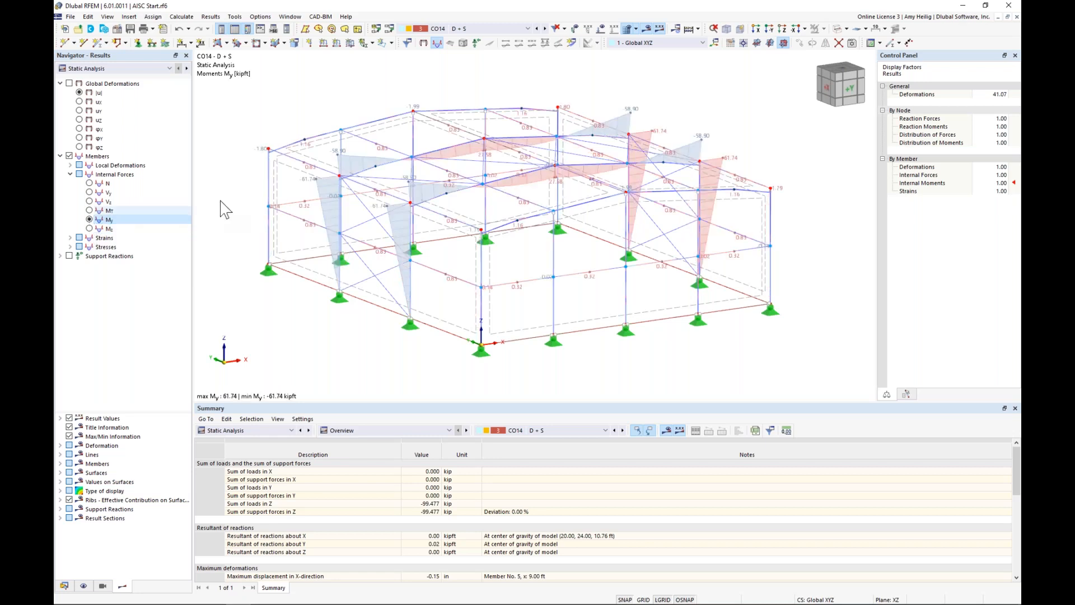
Open the result diagrams of interior column member No. 5 and add the axial force N diagram.
scroll(398, 187, "down", 1)
middle_click_drag(398, 185, 470, 240)
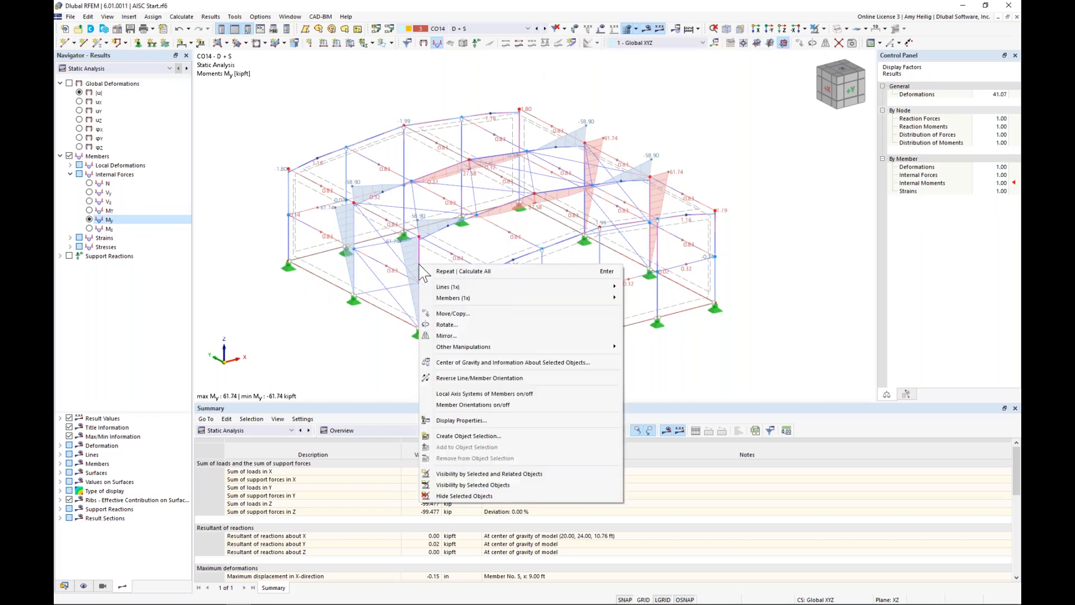
mouse_move(474, 303)
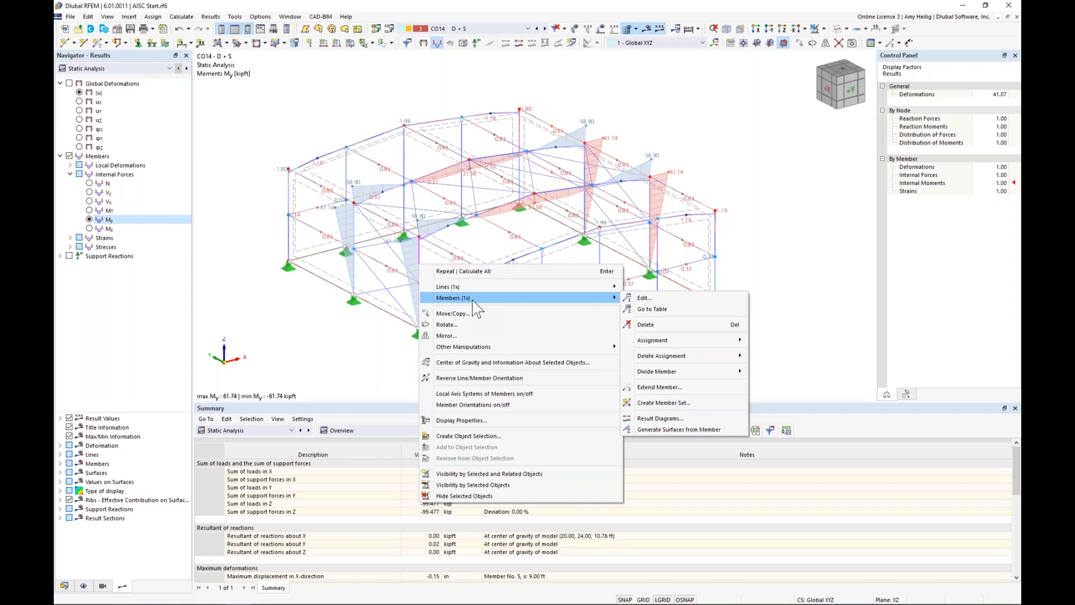
left_click(659, 418)
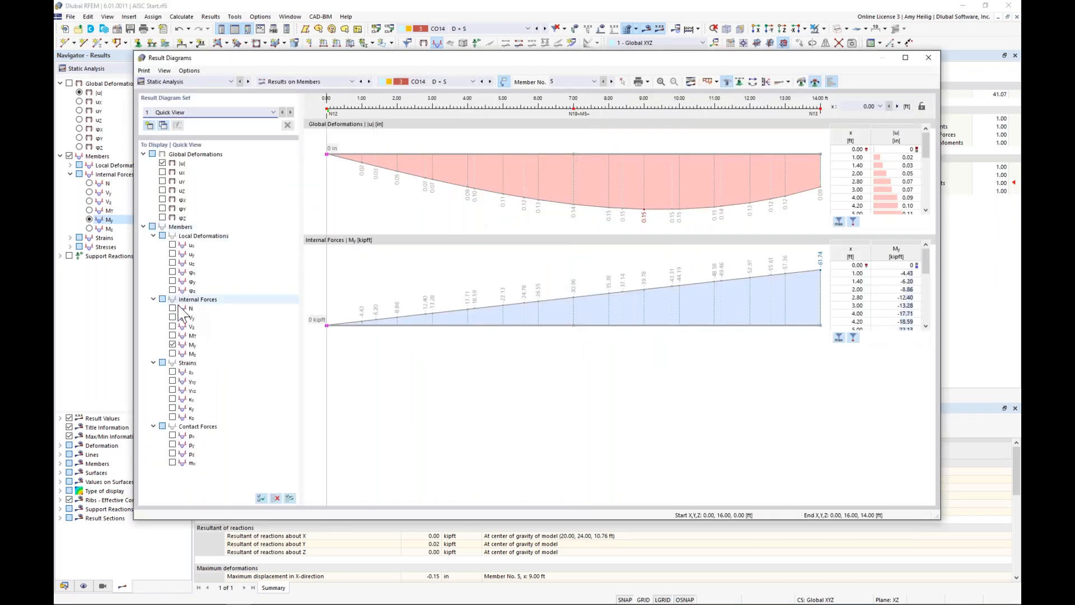
left_click(172, 308)
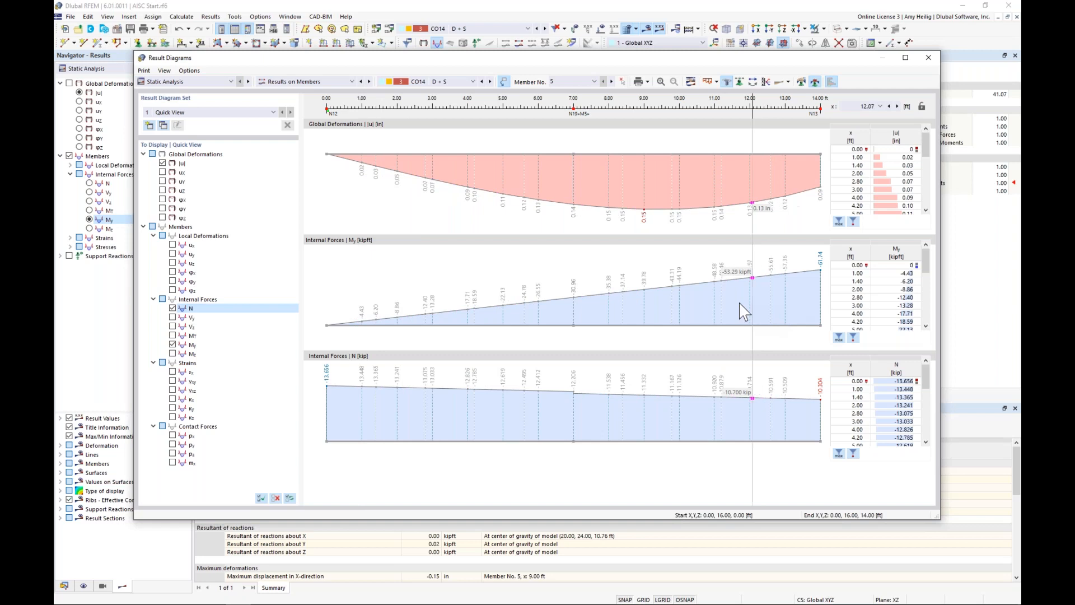
Switch the member result diagrams to load combination CO17 and move them aside so the model can be seen.
left_click(491, 82)
left_click(491, 83)
left_click(490, 82)
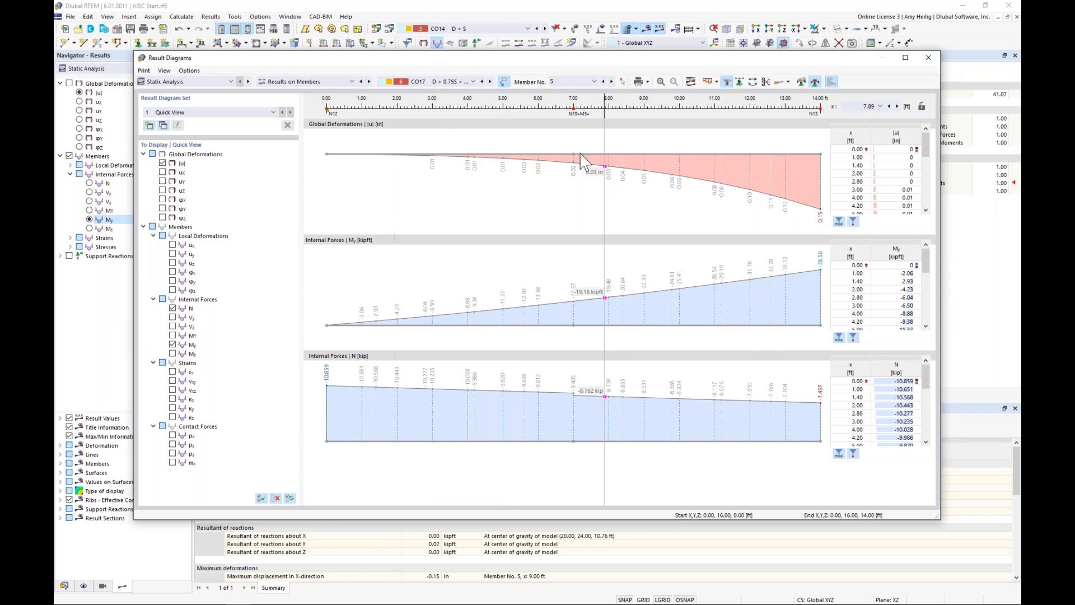
left_click_drag(421, 62, 816, 106)
scroll(431, 196, "down", 1)
middle_click_drag(431, 196, 319, 151)
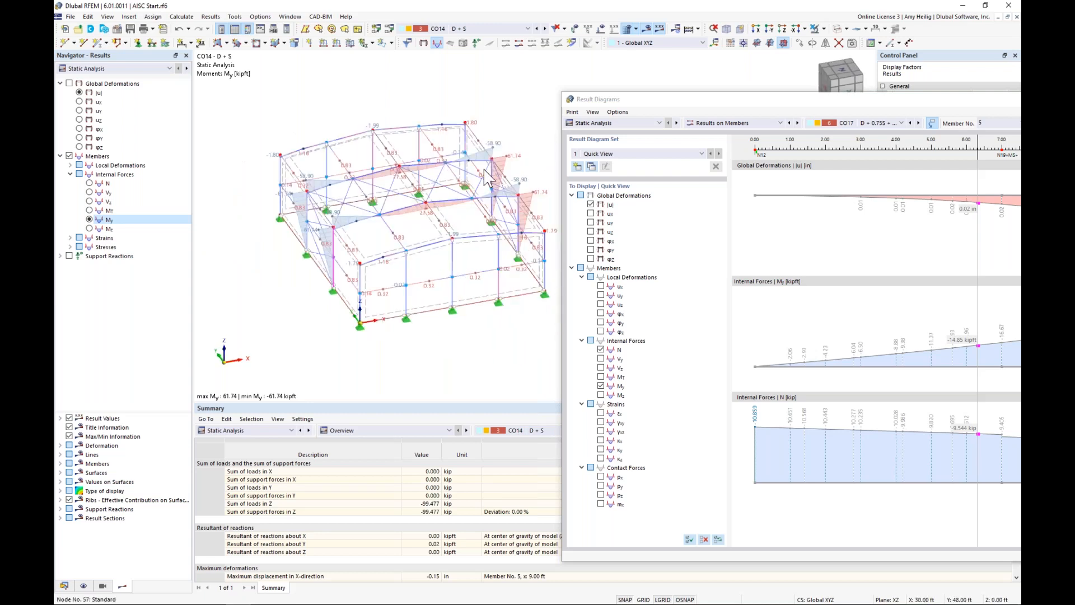
Examine the full result diagrams of column member No. 5, close them, and list the static analysis results by member in the table.
left_click_drag(675, 104, 247, 69)
left_click_drag(508, 130, 635, 184)
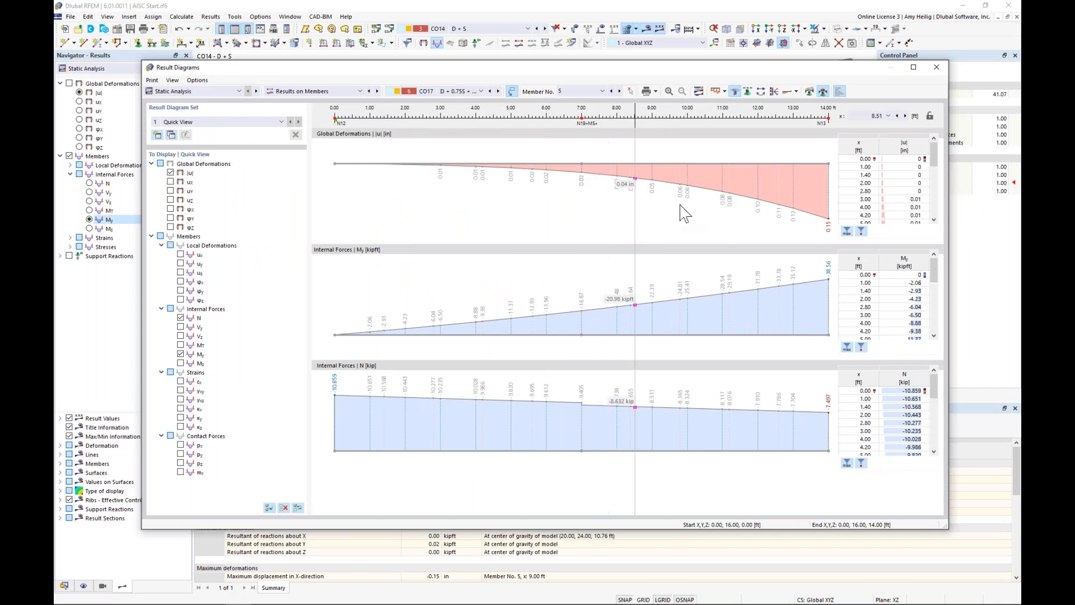
left_click(937, 67)
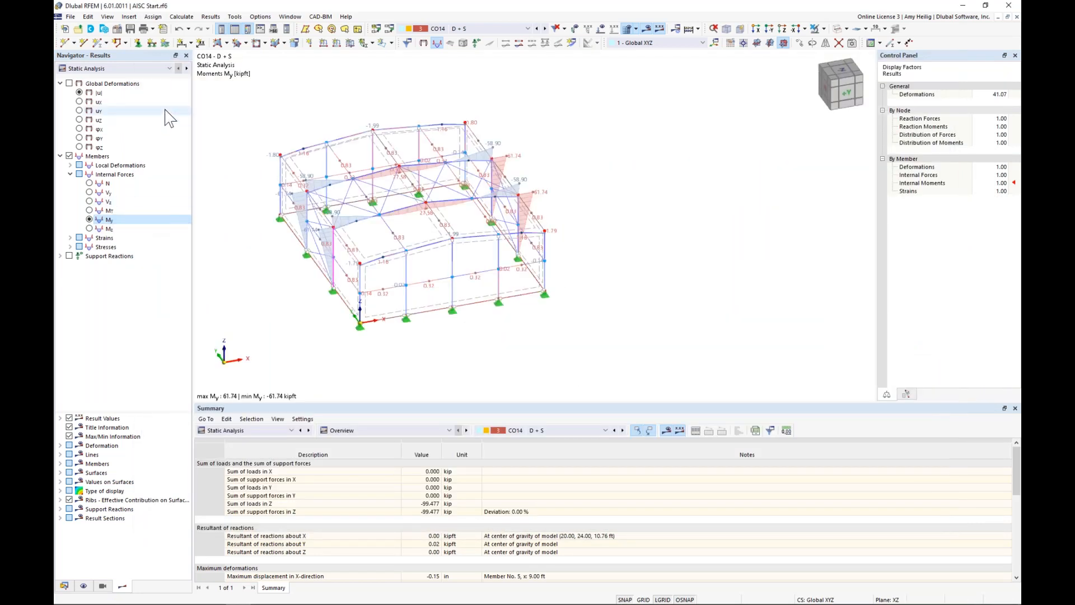
left_click(370, 430)
left_click(370, 455)
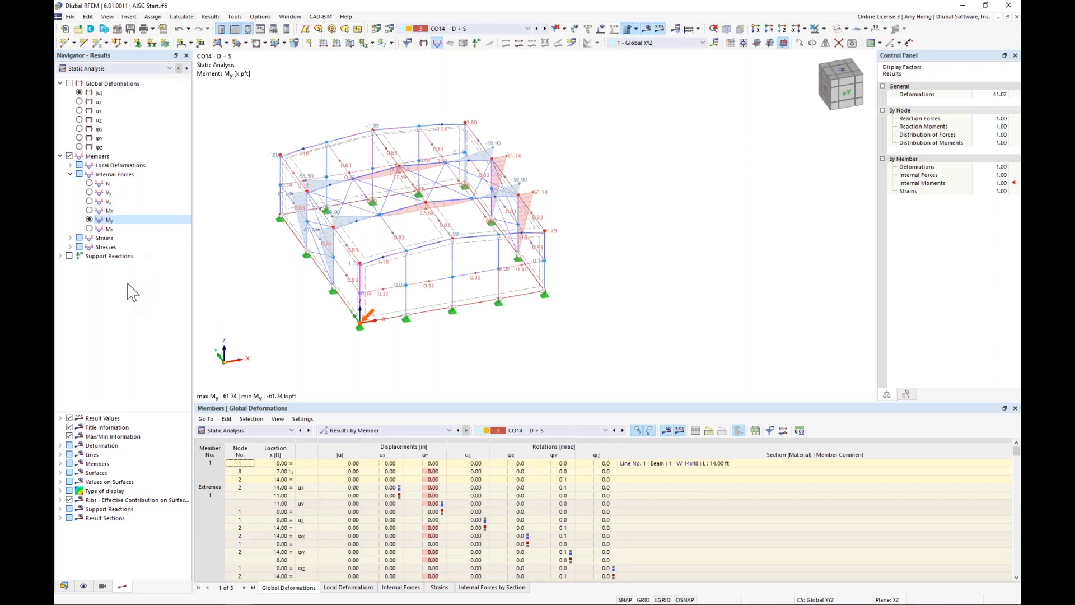
Switch the displayed results to Steel Design, keep the Design Ratios on Members table, and enlarge it to show more rows.
left_click(95, 68)
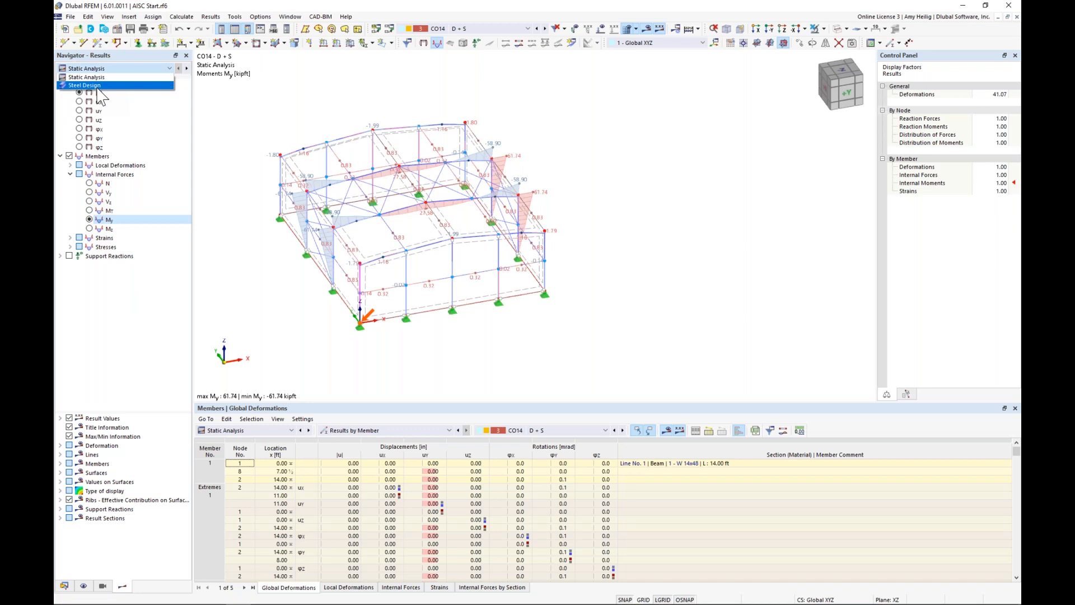
key("Escape")
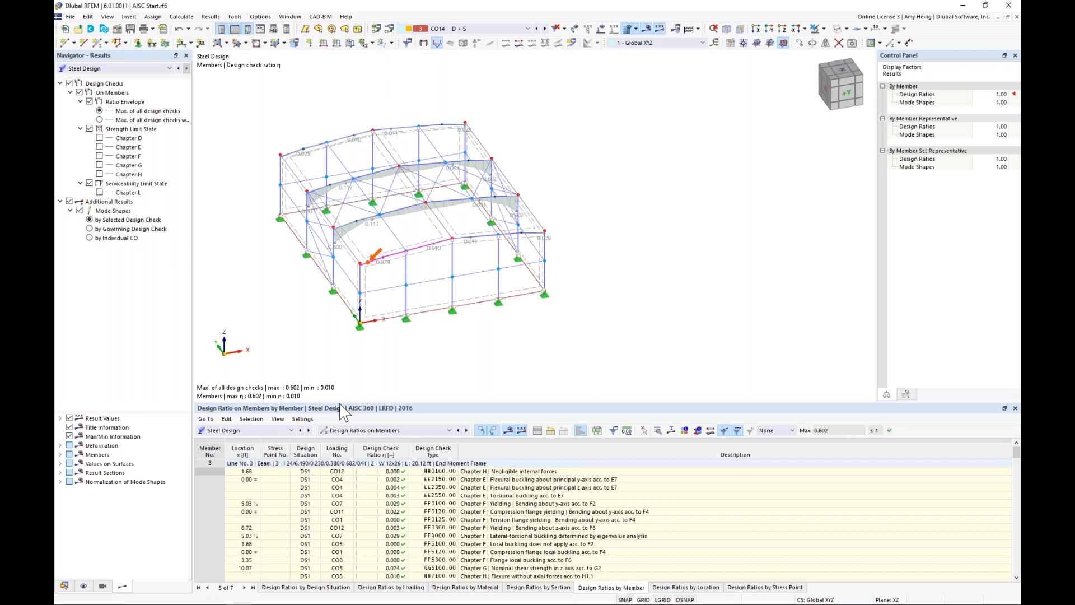
left_click_drag(340, 404, 343, 360)
middle_click_drag(448, 275, 576, 272, "ctrl")
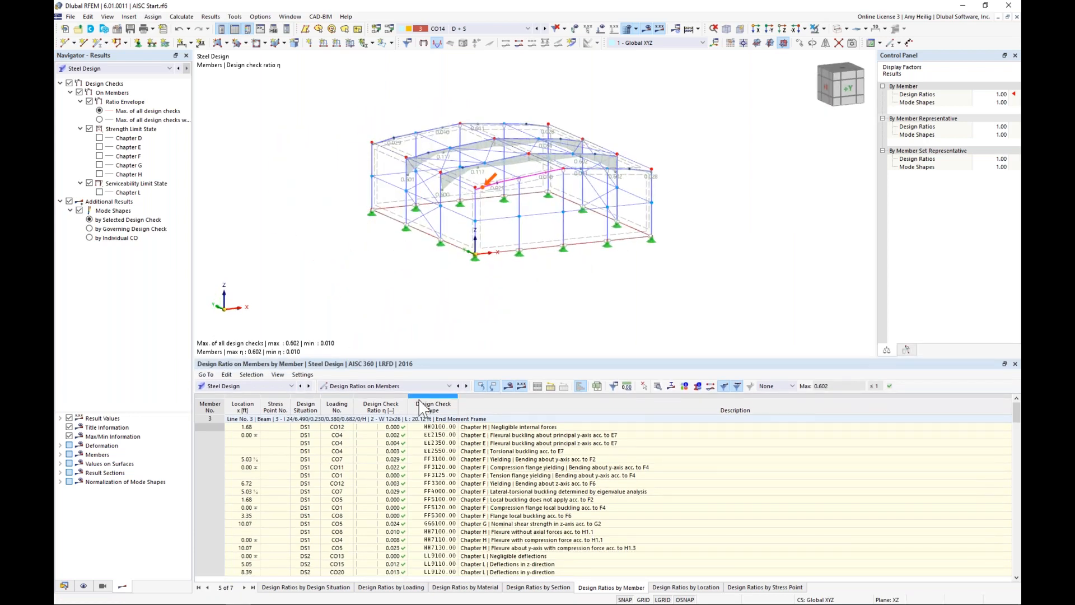
left_click(426, 385)
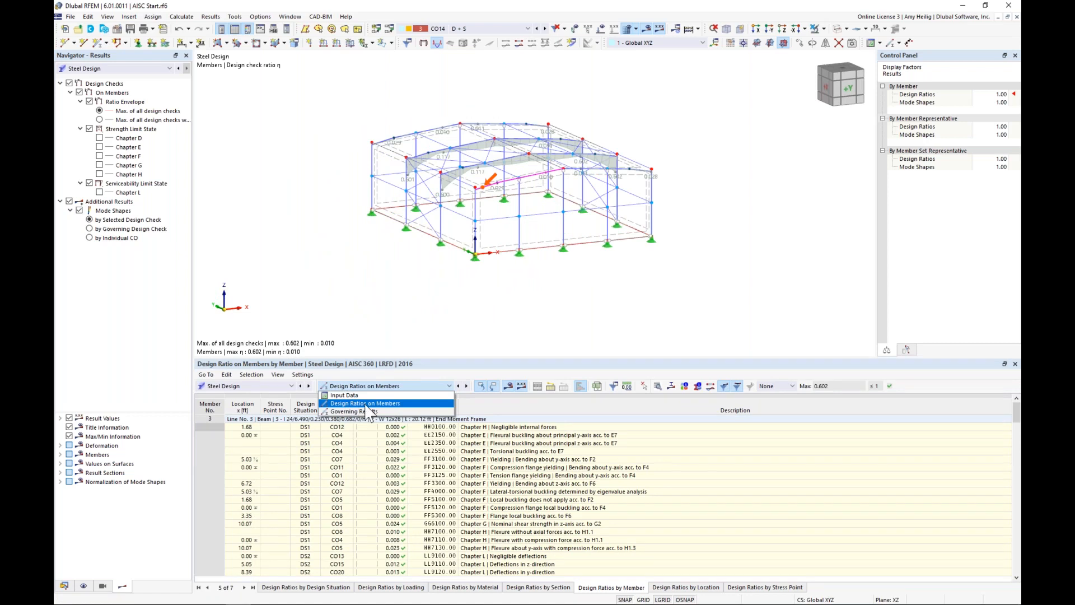
left_click(361, 405)
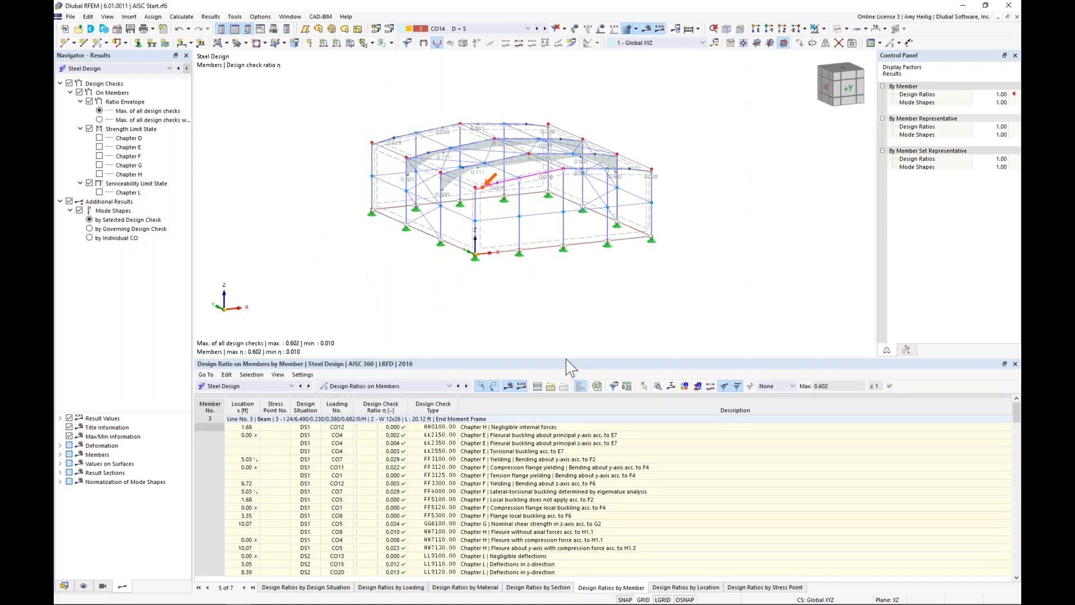
left_click_drag(566, 364, 571, 304)
middle_click_drag(547, 213, 553, 227)
scroll(554, 226, "up", 3)
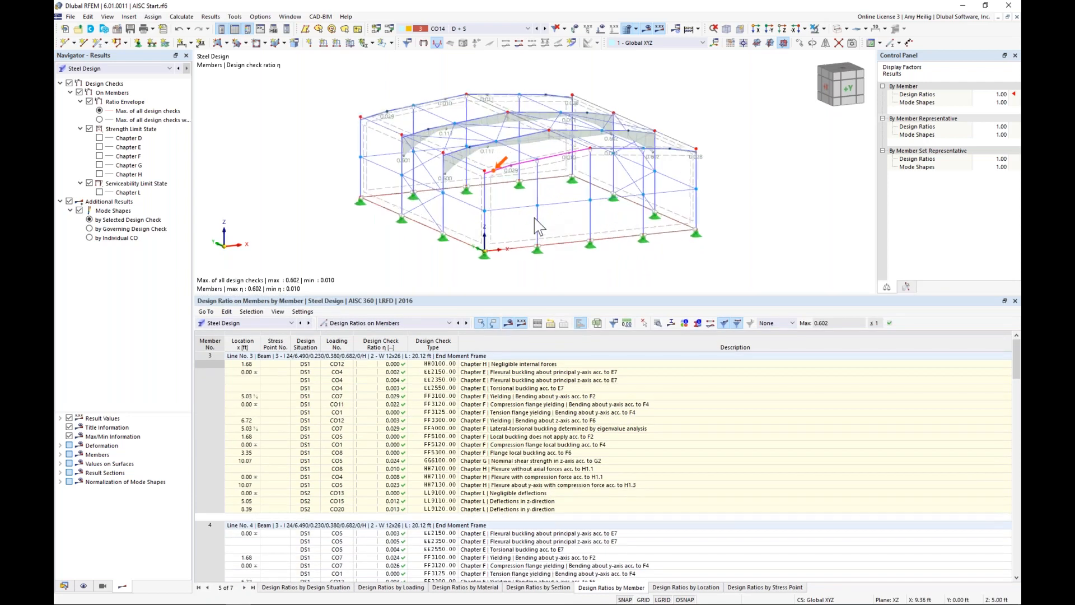
Examine the design checks of members 3, 4 and 7, including member 7's H1.1 flexure, lateral-torsional buckling and tension flange yielding checks.
left_click(535, 412)
scroll(529, 442, "down", 4)
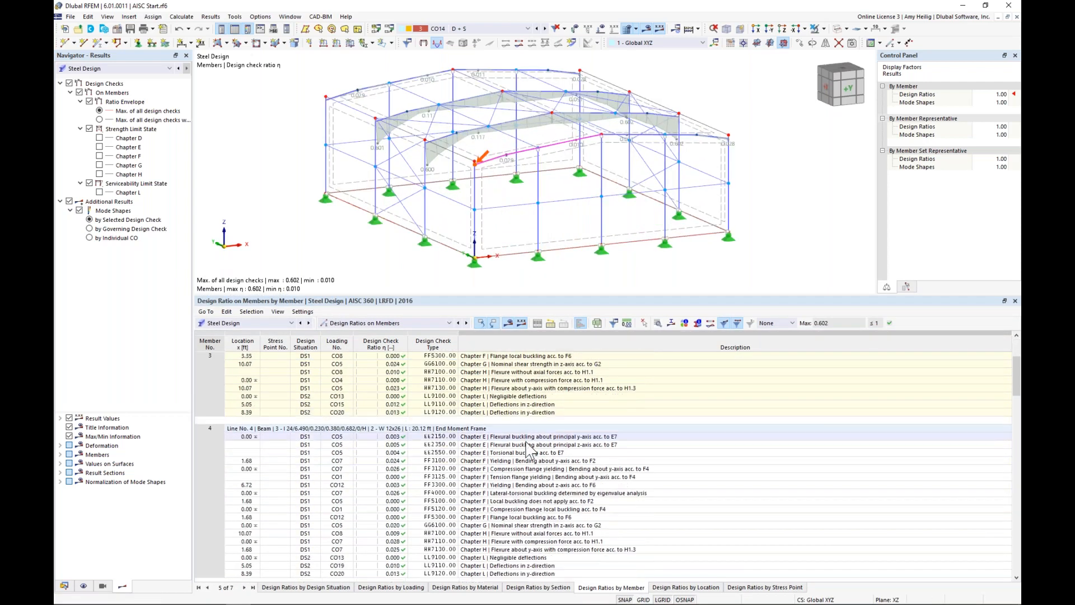
left_click(535, 526)
scroll(536, 530, "down", 7)
left_click(535, 526)
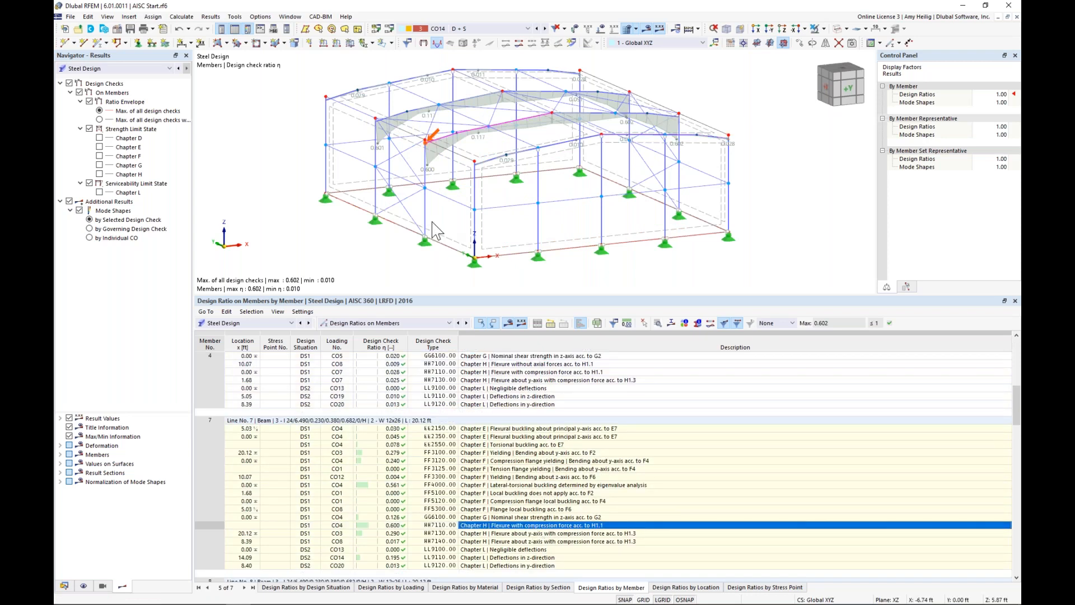
left_click(531, 485)
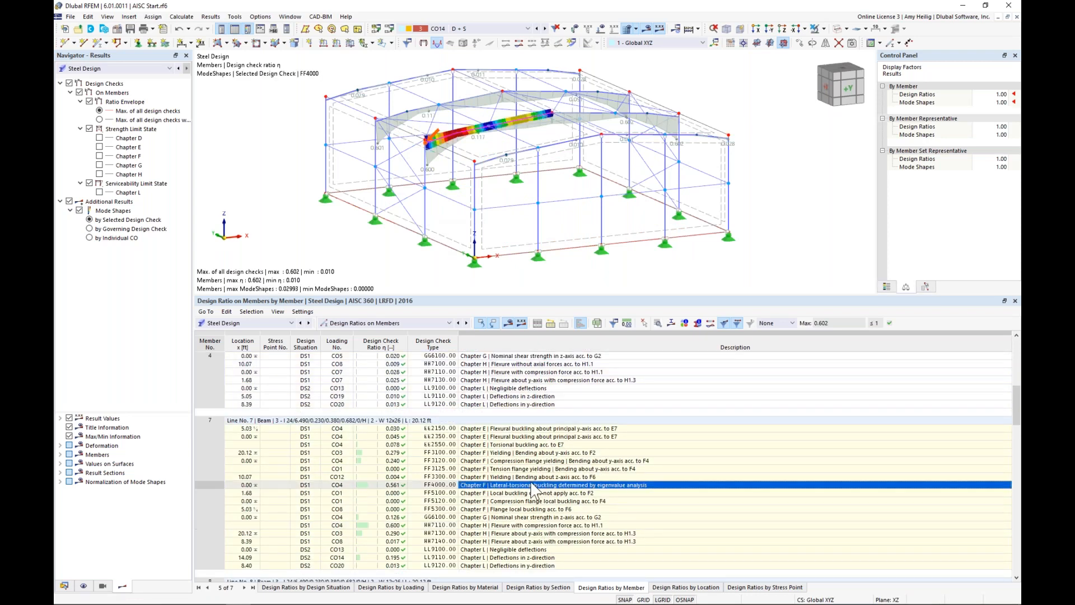
left_click(530, 477)
left_click(530, 469)
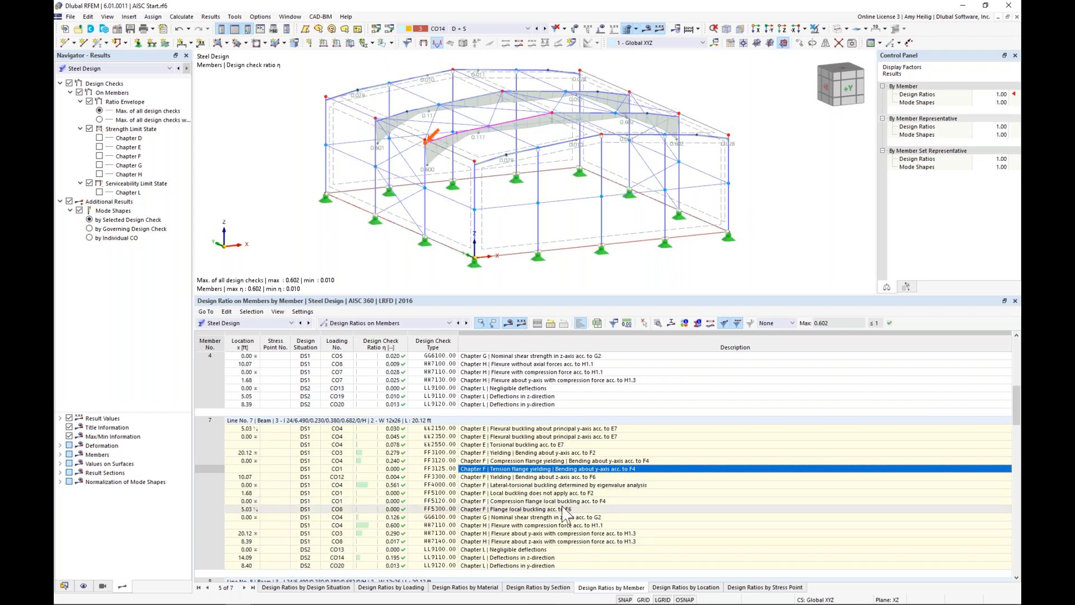
scroll(556, 511, "down", 1)
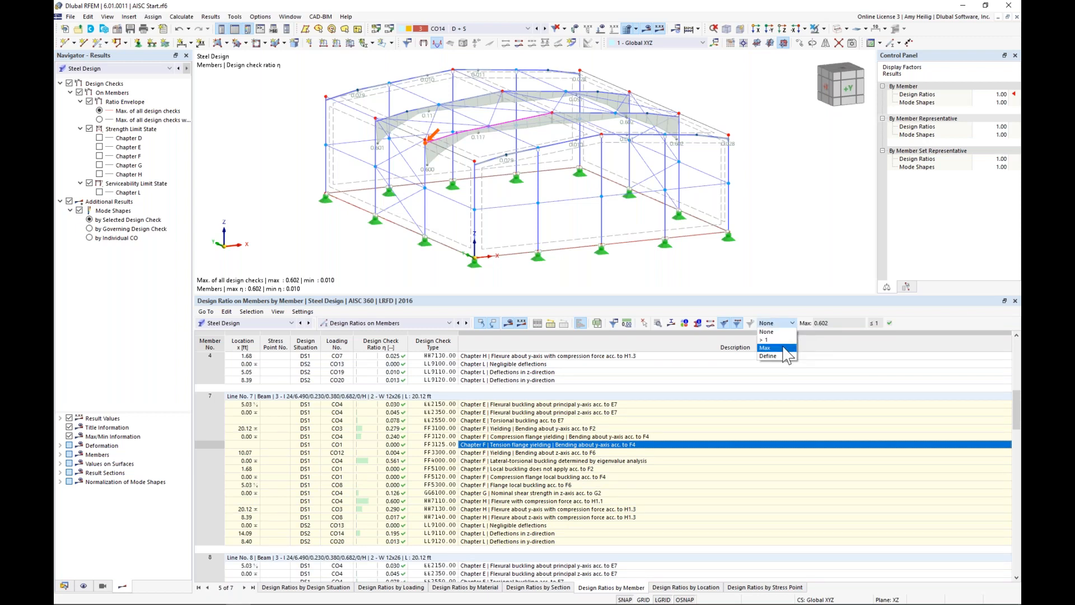
Filter the design ratios by Max to examine the governing checks of members 4 and 7, and reset the filter to None.
left_click(784, 348)
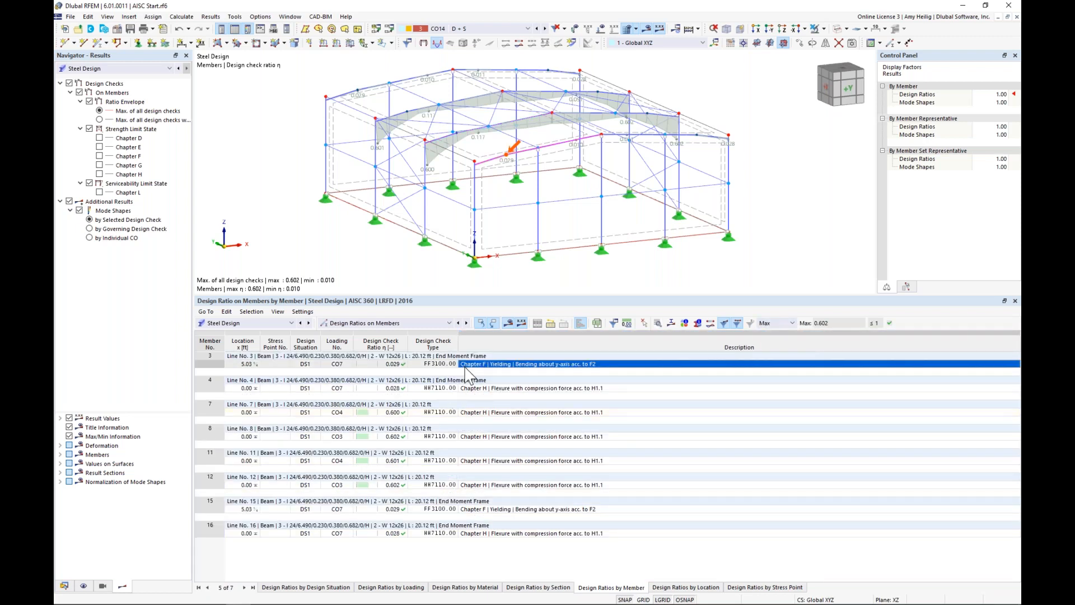
left_click(468, 387)
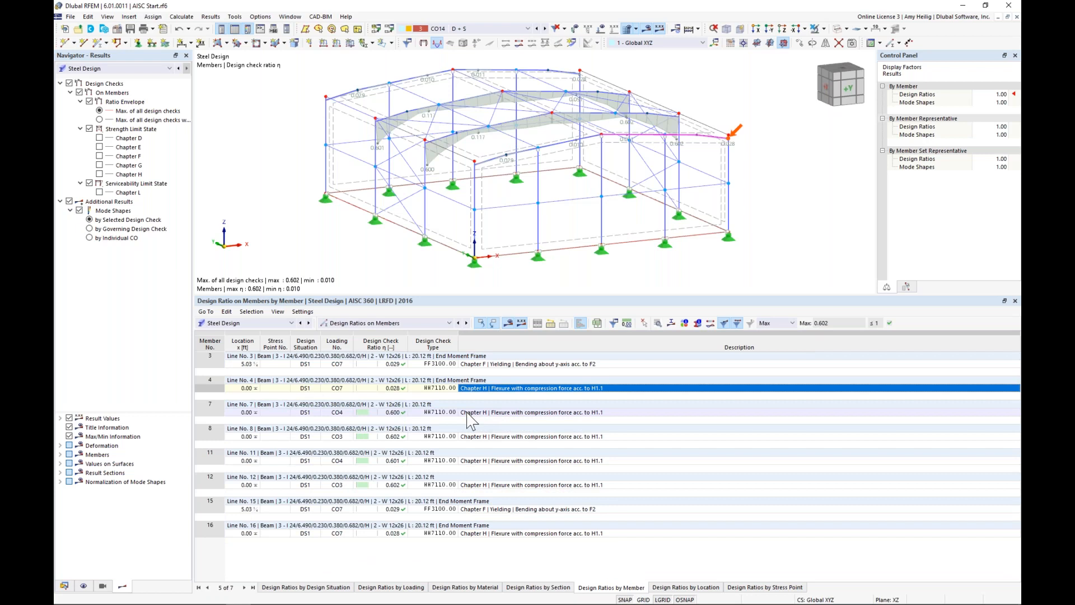
left_click(470, 414)
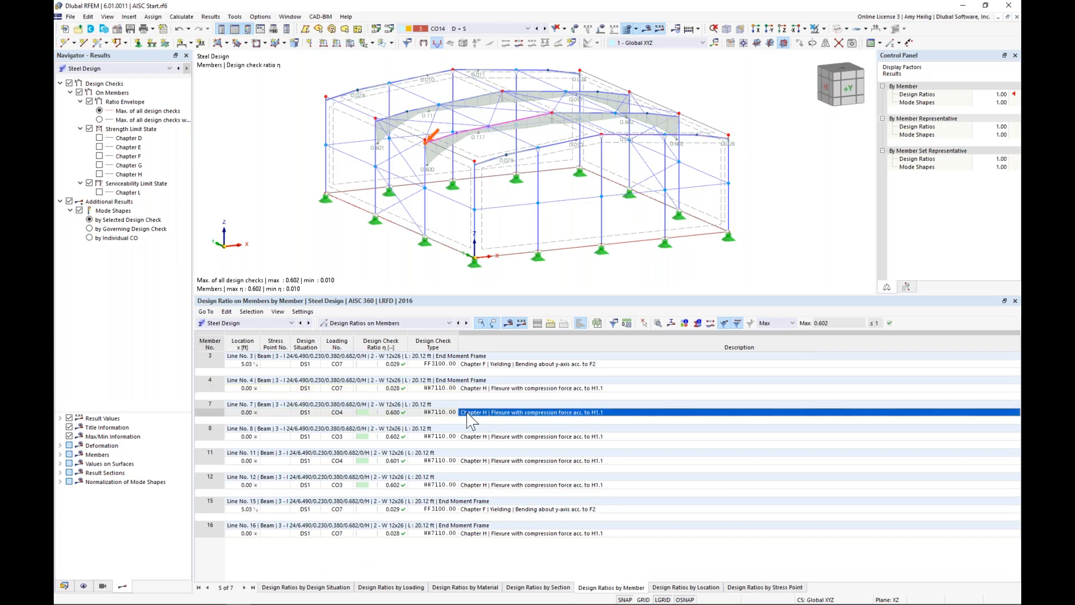
left_click(791, 323)
left_click(779, 332)
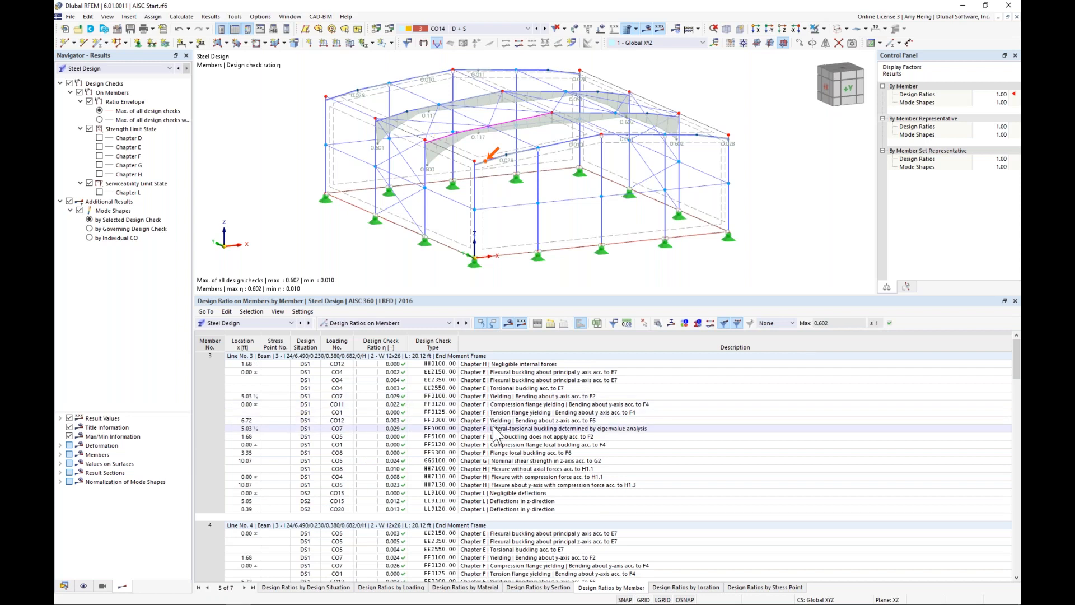
Open the design check details of member 4's F2 yielding check about the y-axis and expand the section classification down to flange element No. 1.
scroll(494, 428, "down", 6)
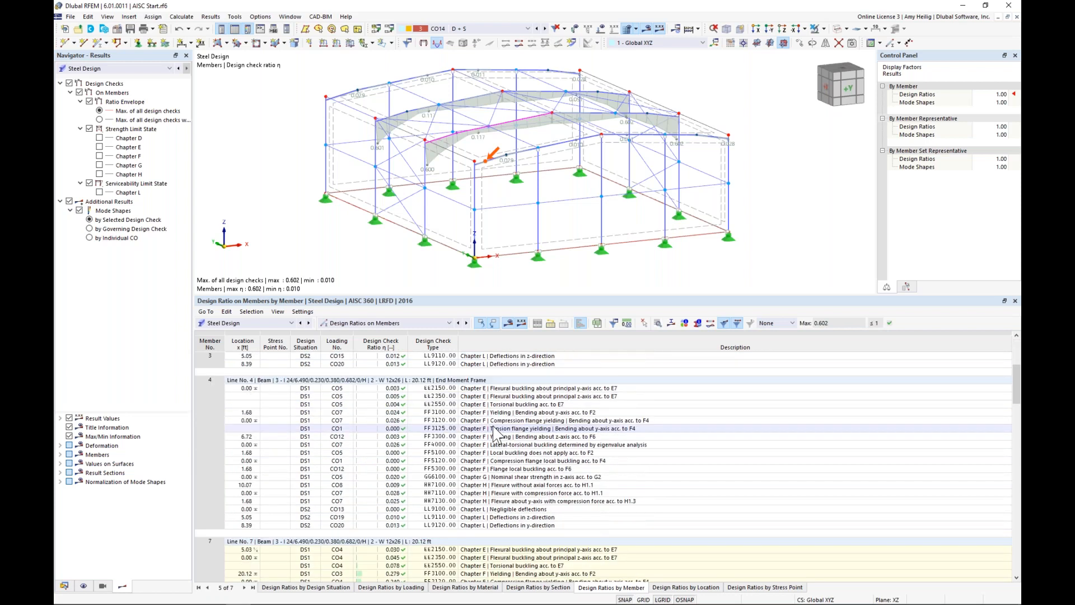
left_click(495, 413)
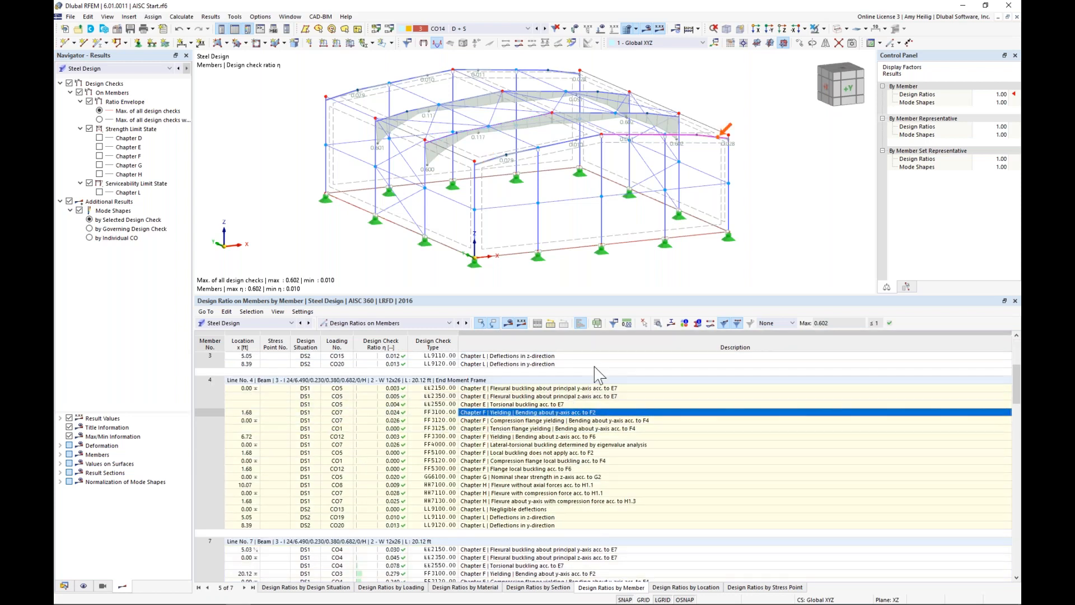
left_click(659, 327)
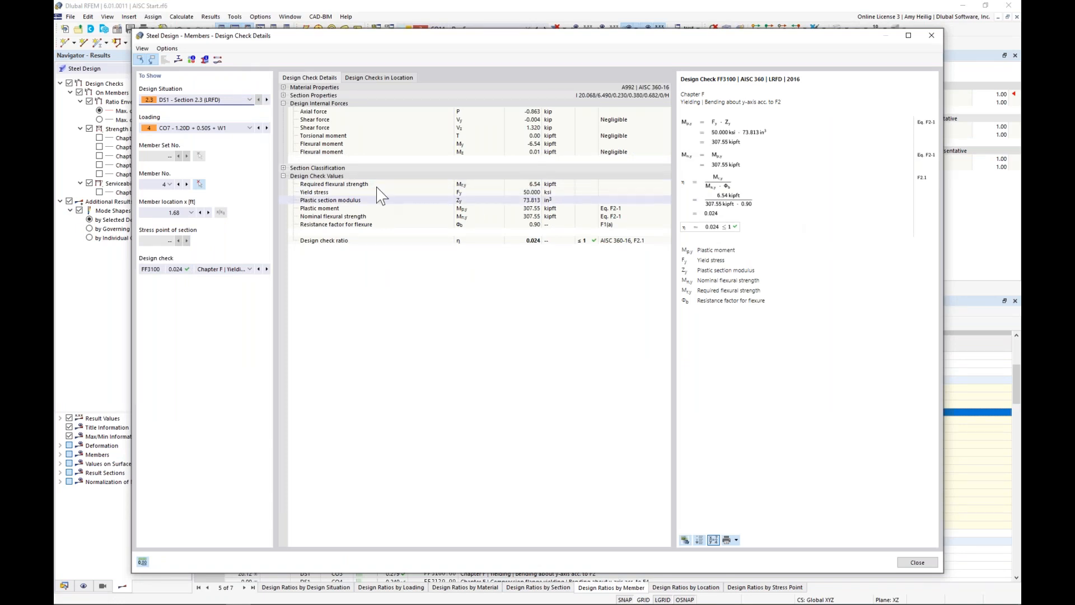
left_click(284, 167)
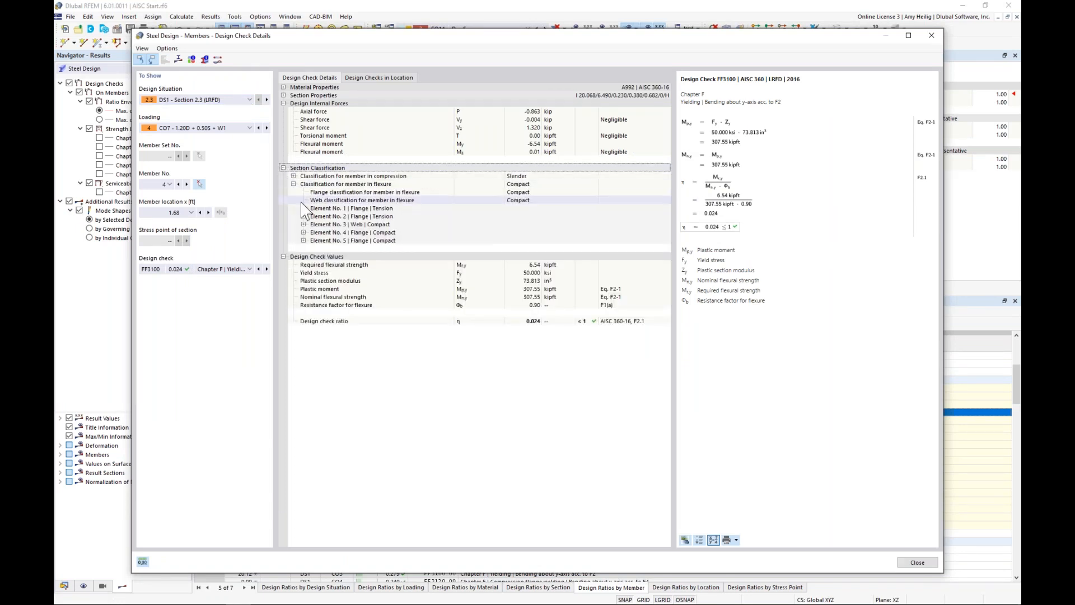
double_click(336, 208)
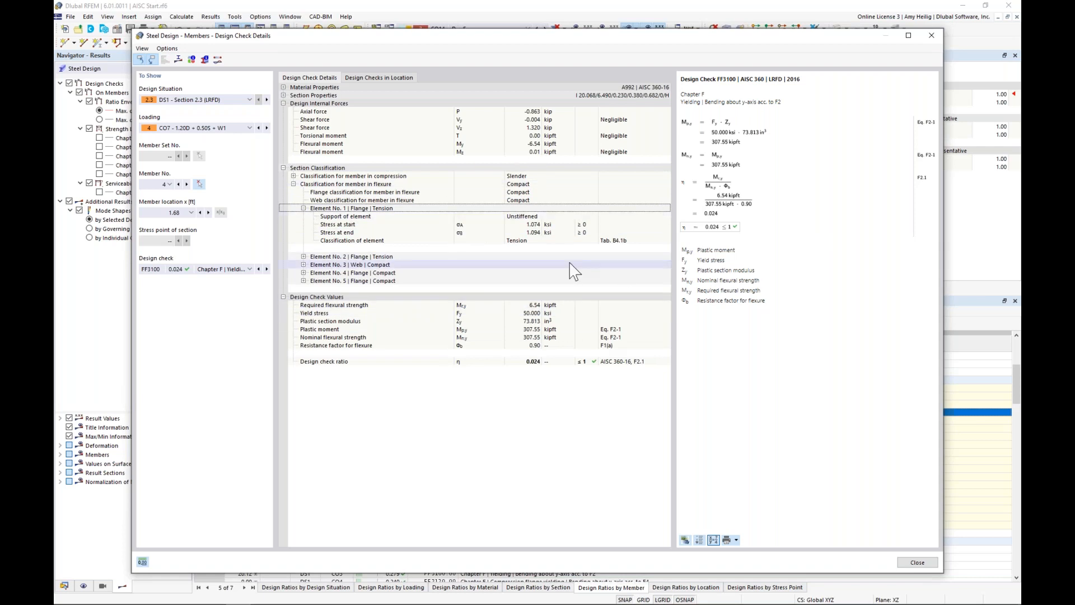
Switch the details to the Chapter E torsional buckling check according to E7 and open the section result diagrams to show stresses.
left_click(224, 270)
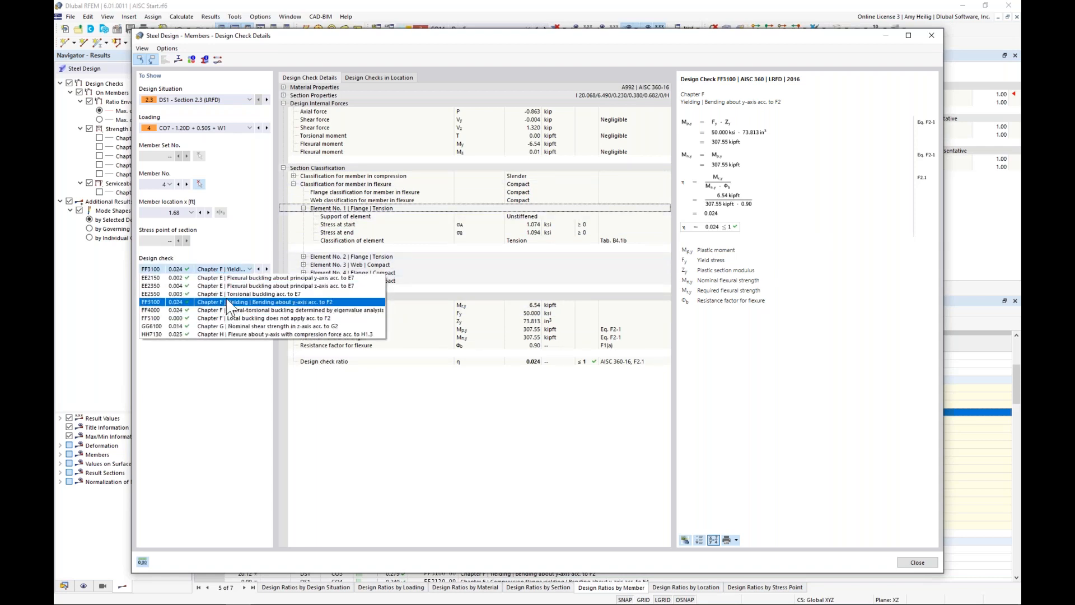
left_click(229, 294)
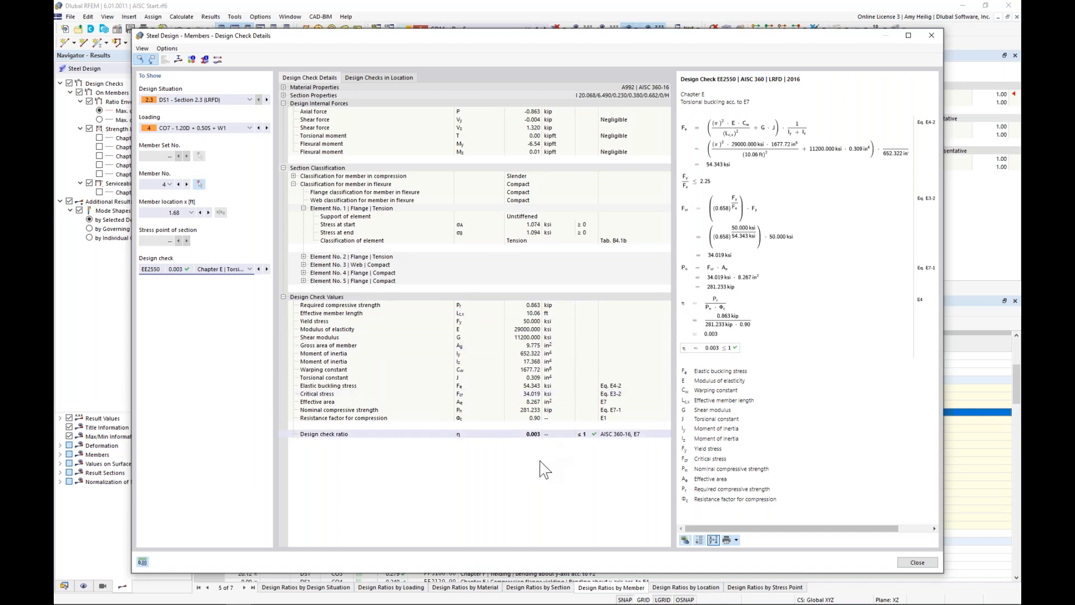
left_click(178, 59)
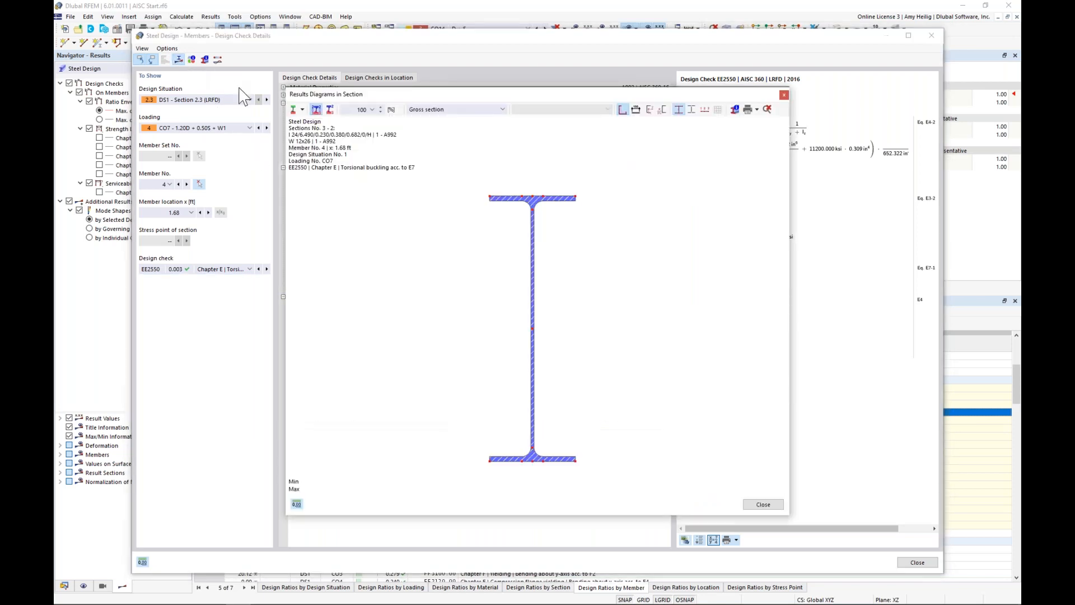
left_click(303, 110)
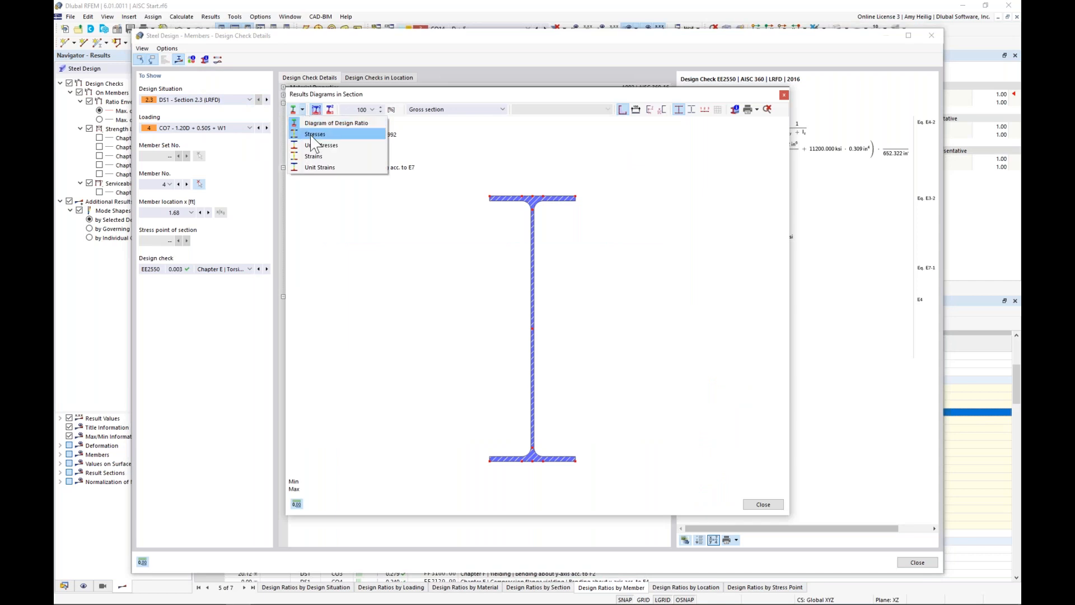
left_click(315, 123)
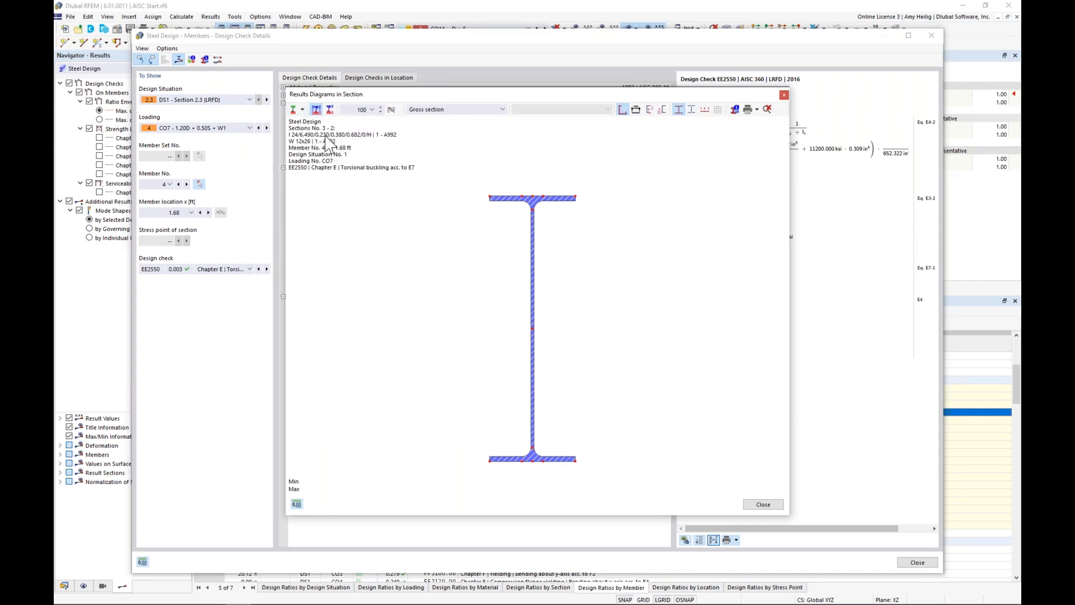
Examine the section's normal stress due to My and shear stress due to Vy, and close the section diagrams and design check details.
left_click(555, 110)
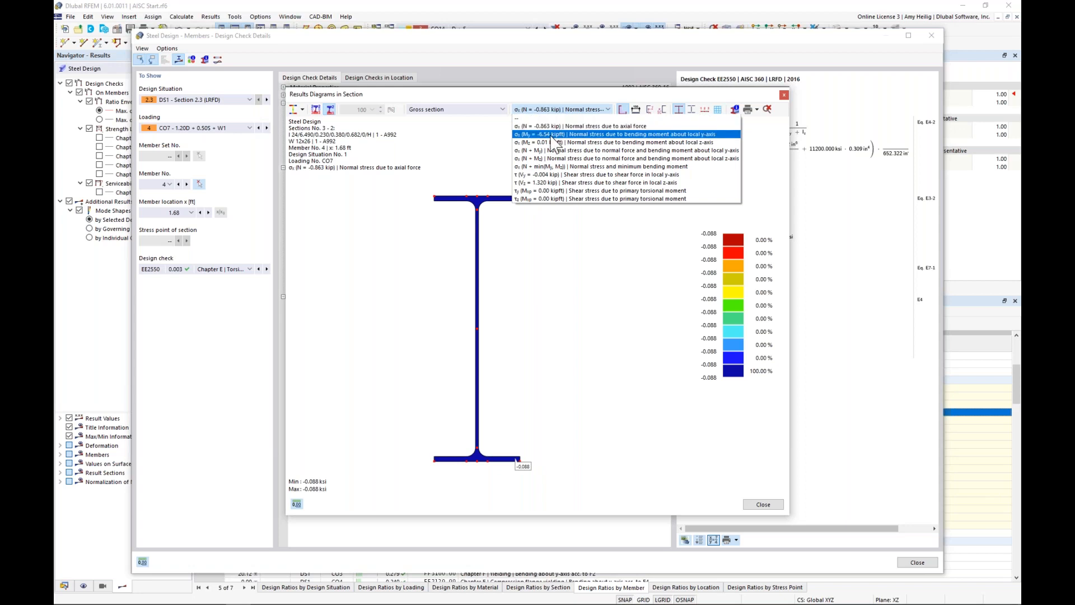
left_click(554, 134)
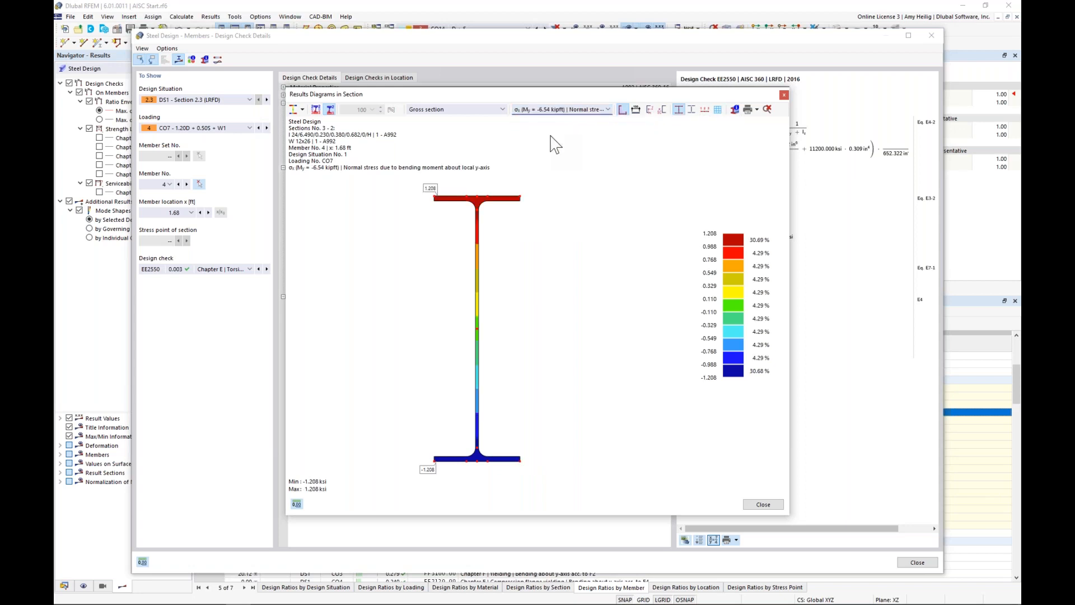
left_click(556, 111)
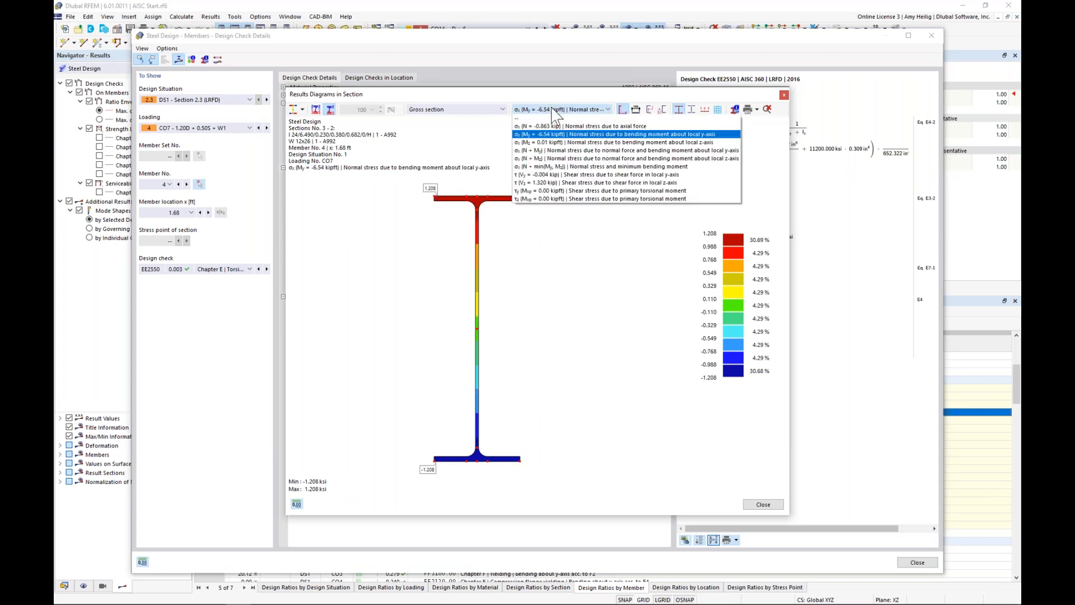
left_click(541, 175)
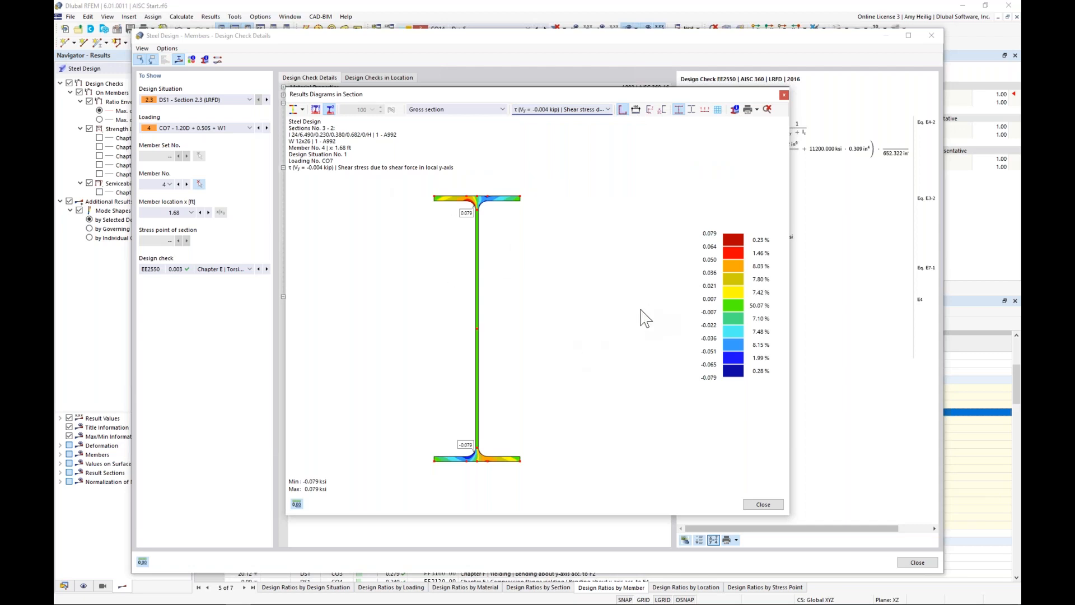
left_click(764, 504)
left_click(917, 563)
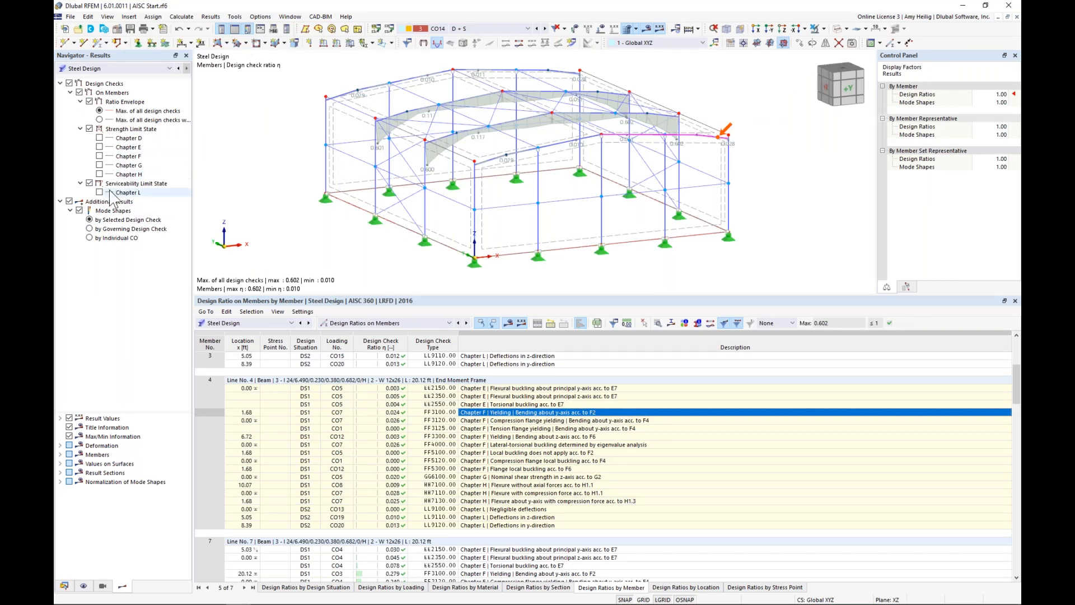
left_click(97, 69)
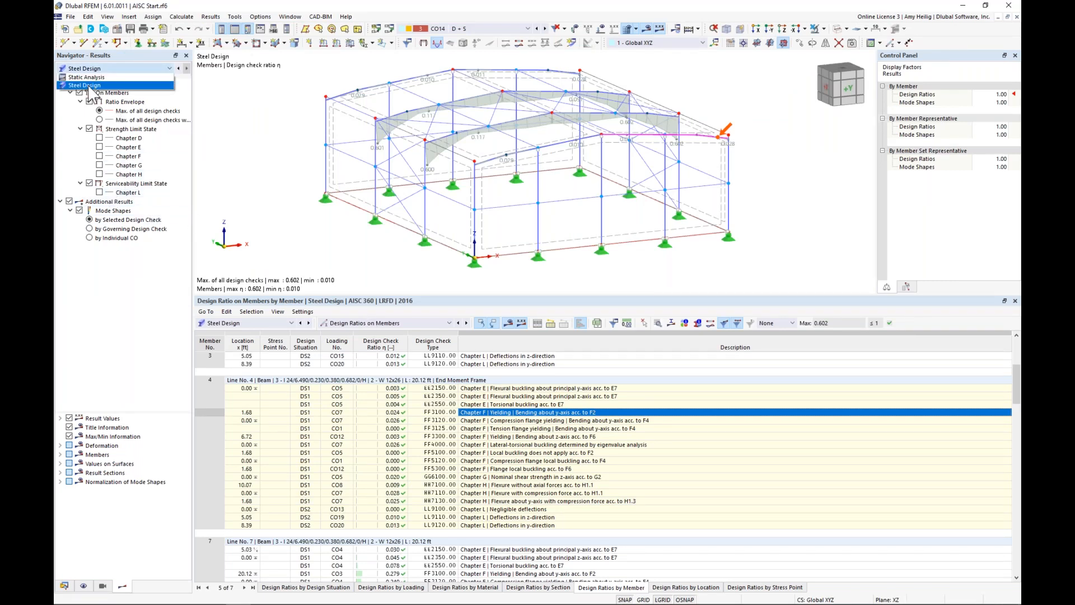
left_click(89, 86)
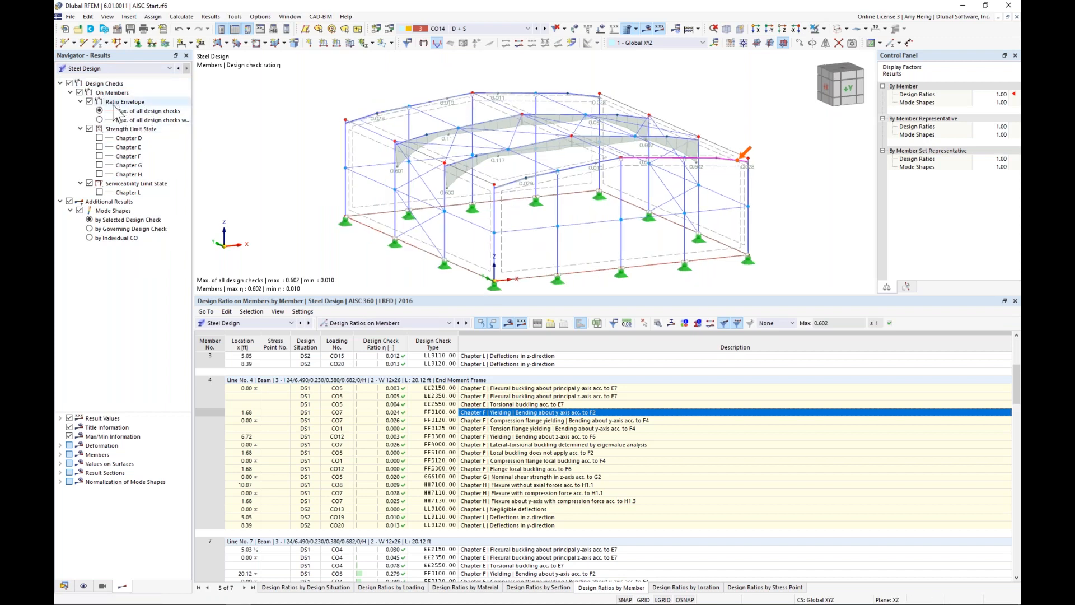
Replace the ratio envelope with the Chapter E design ratios and with those of Chapter F on the members, and hide both chapters.
left_click(90, 103)
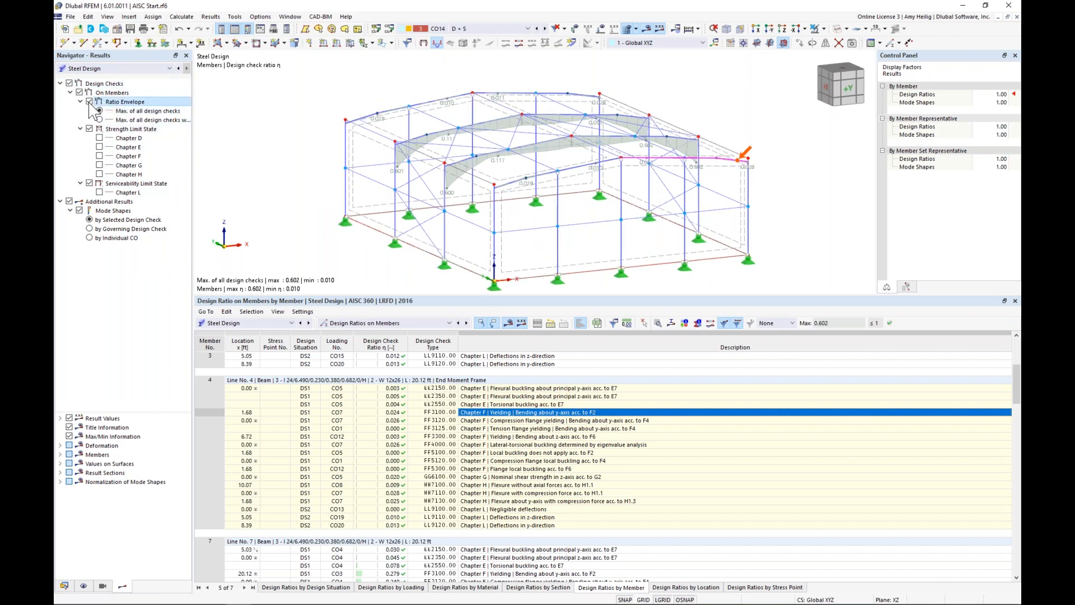
left_click(99, 147)
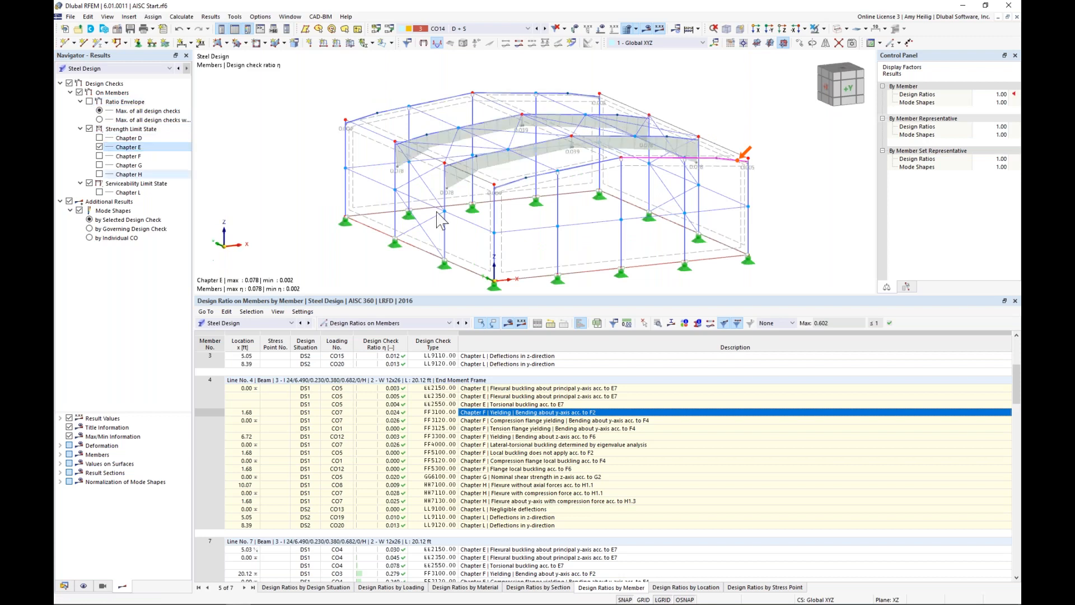
left_click(99, 147)
left_click(99, 156)
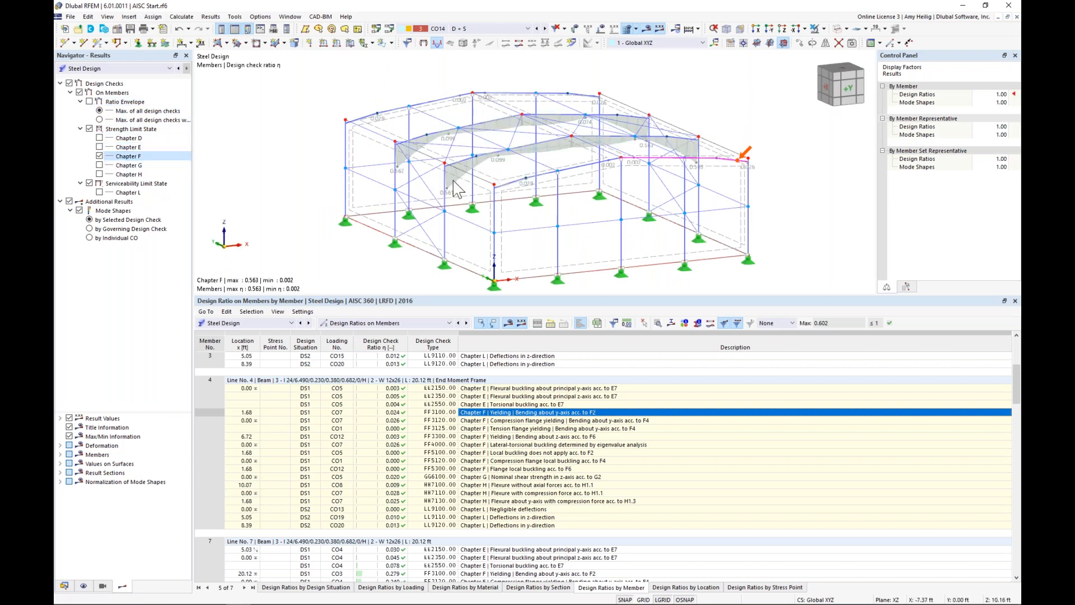
left_click(100, 156)
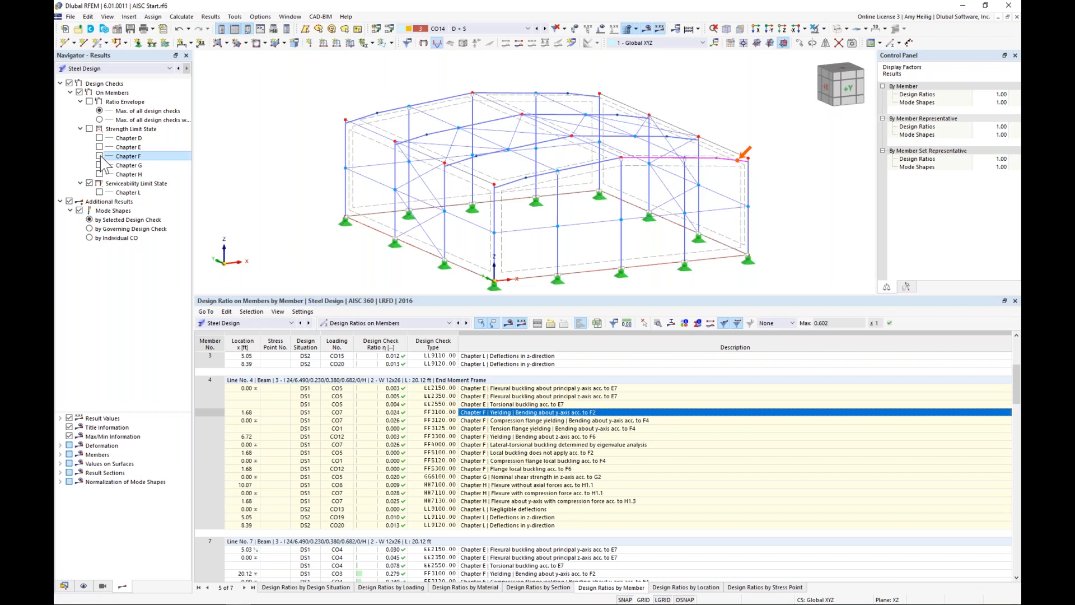
Display the mode shape of member 4's Chapter F lateral-torsional buckling check by eigenvalue analysis and examine the deformed member up close and within the frame.
left_click(529, 445)
middle_click_drag(649, 182, 550, 164)
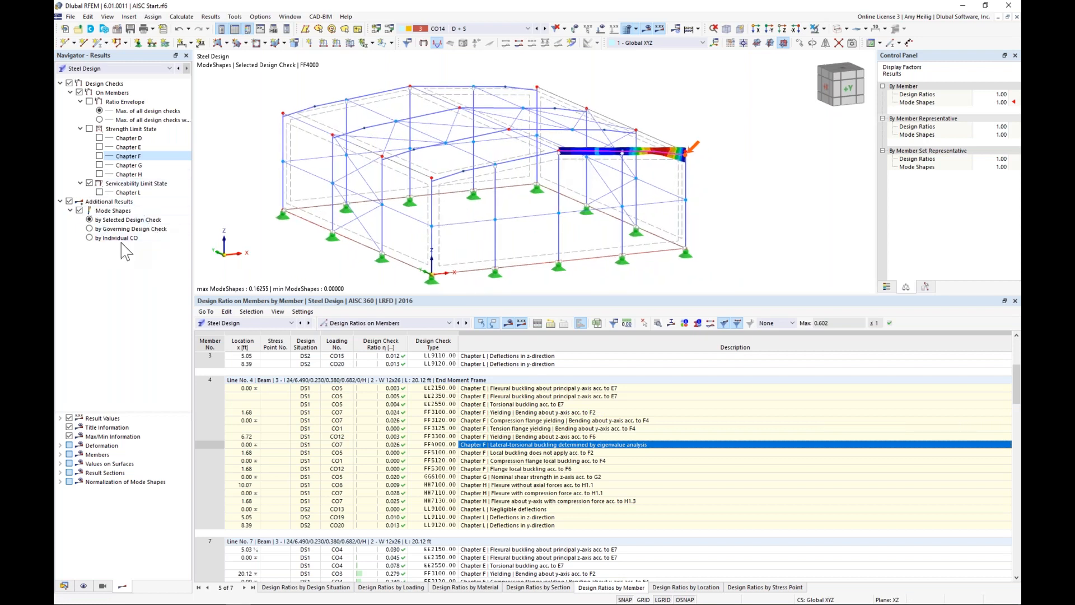
middle_click_drag(689, 207, 562, 208, "ctrl")
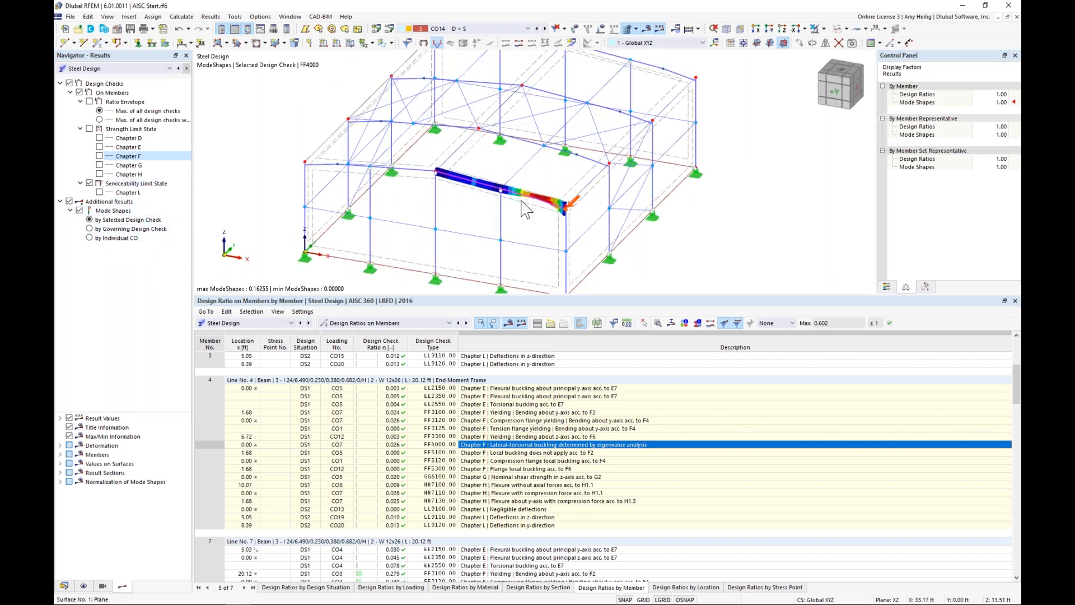
scroll(525, 209, "up", 5)
scroll(543, 251, "up", 5)
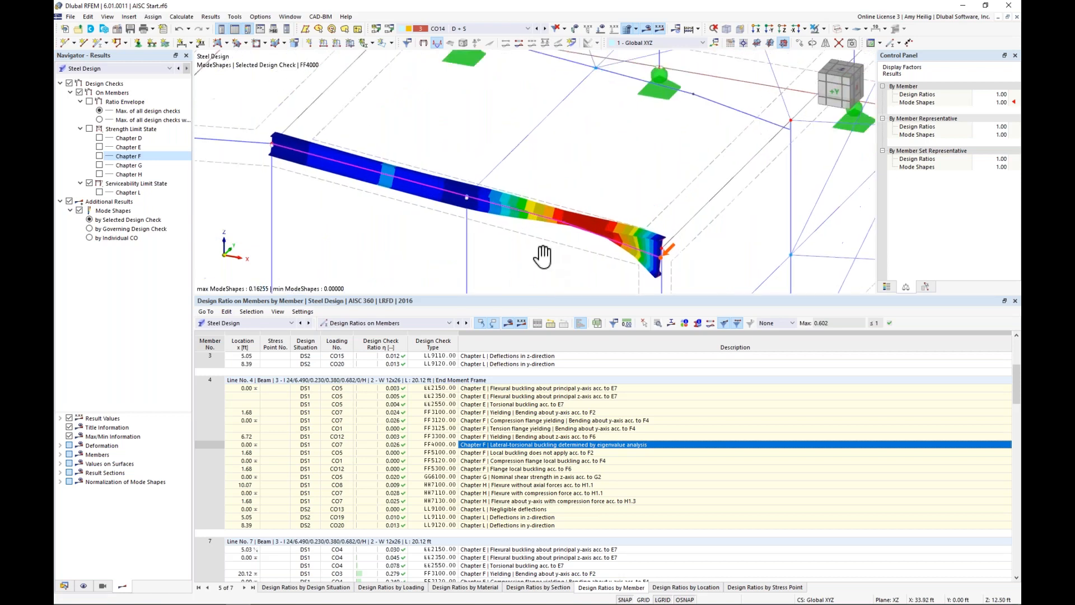
scroll(547, 248, "up", 3)
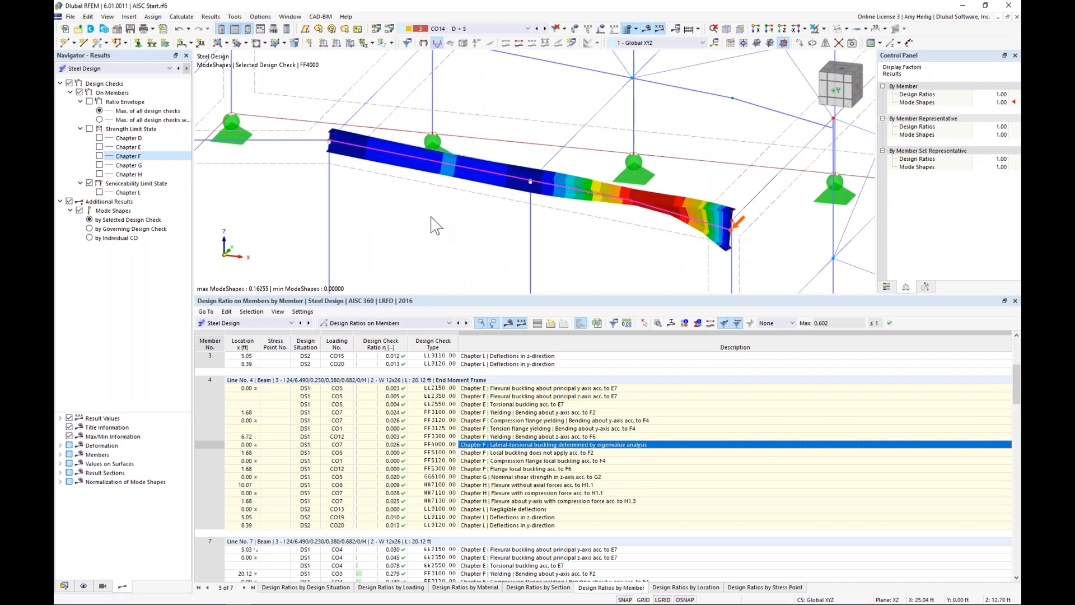
scroll(448, 221, "down", 5)
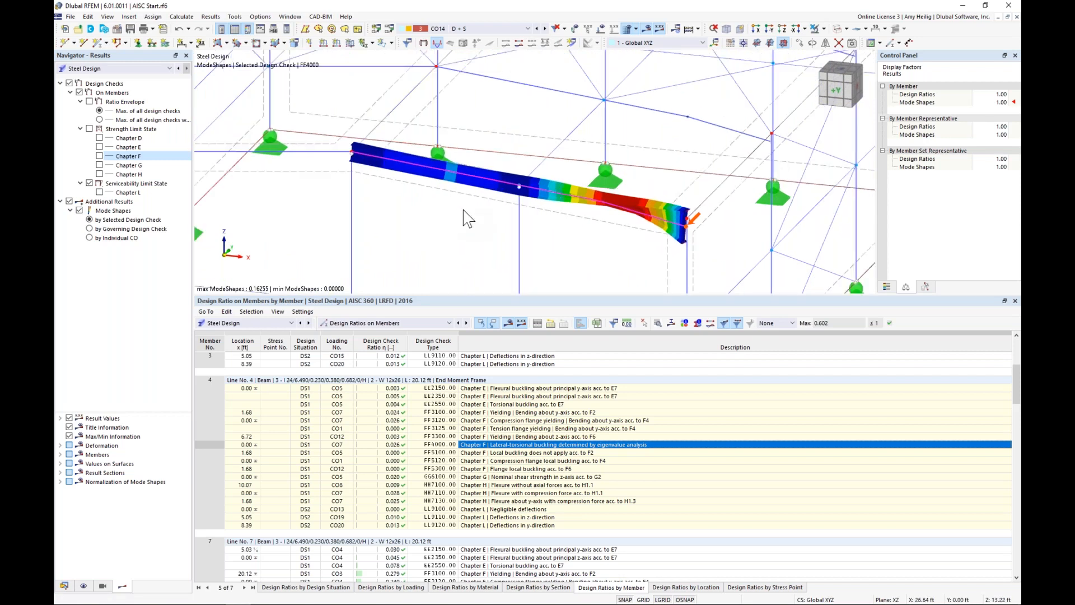
middle_click_drag(450, 224, 524, 185, "ctrl")
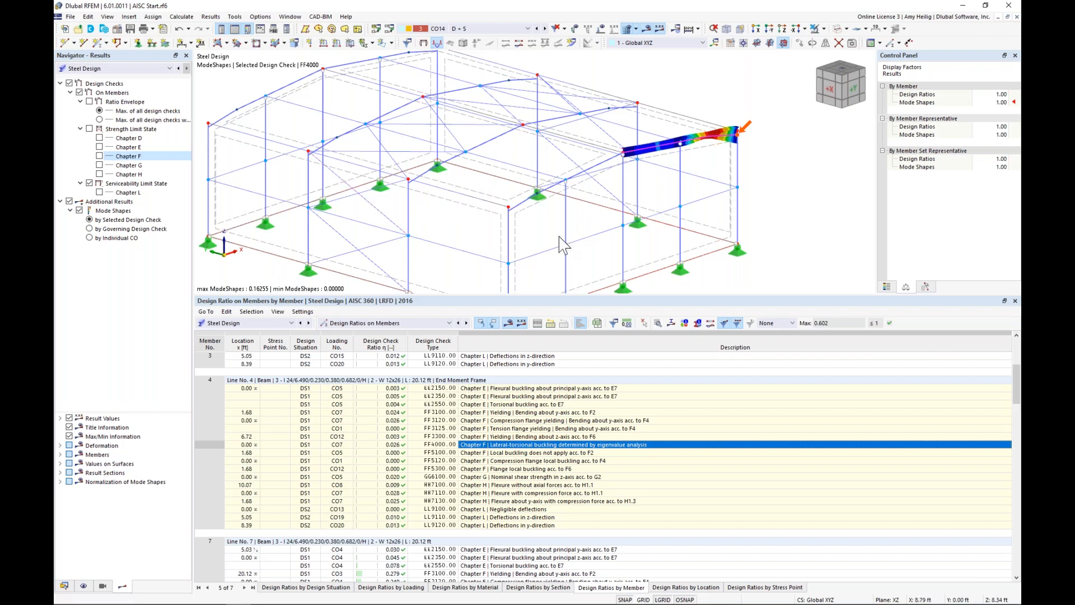
scroll(633, 224, "down", 2)
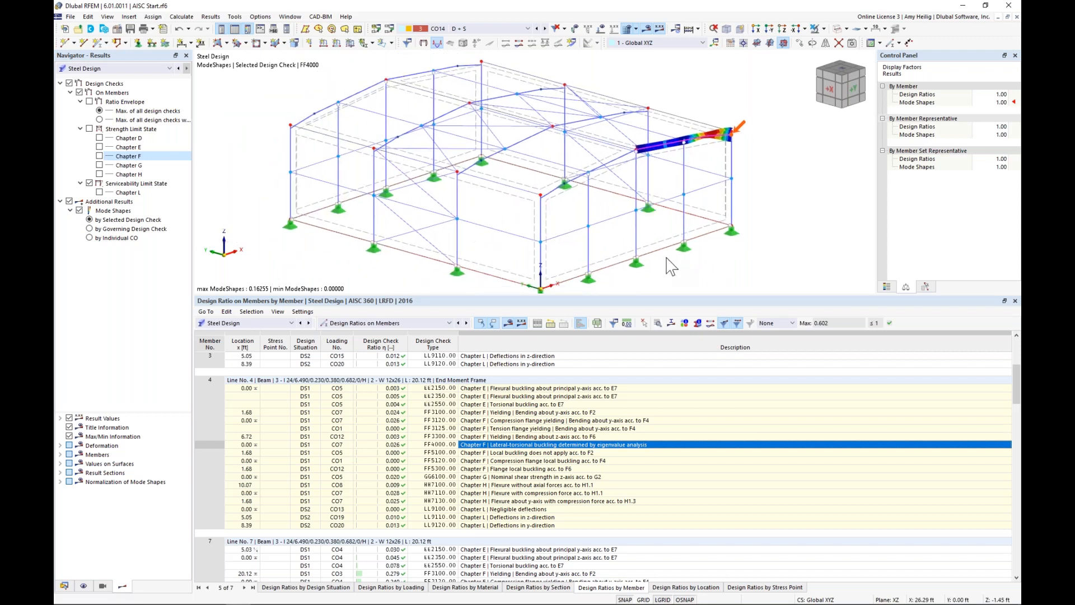